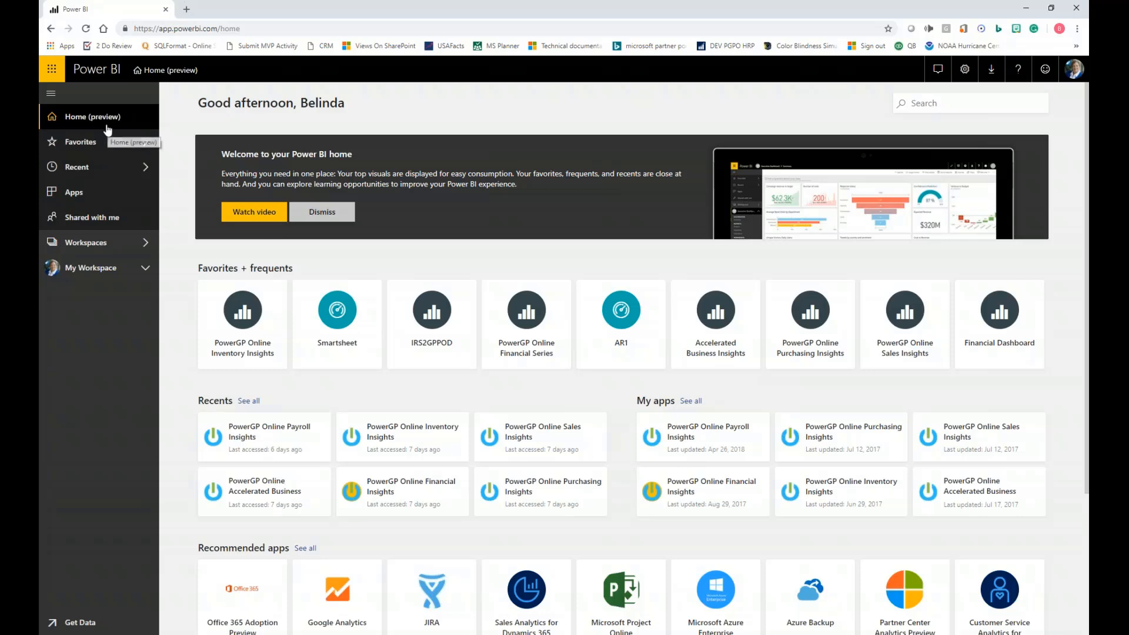
- Look through the Workbooks list of My Workspace and the content types that can be created there
{"action": "left_click", "coordinate": [87, 269]}
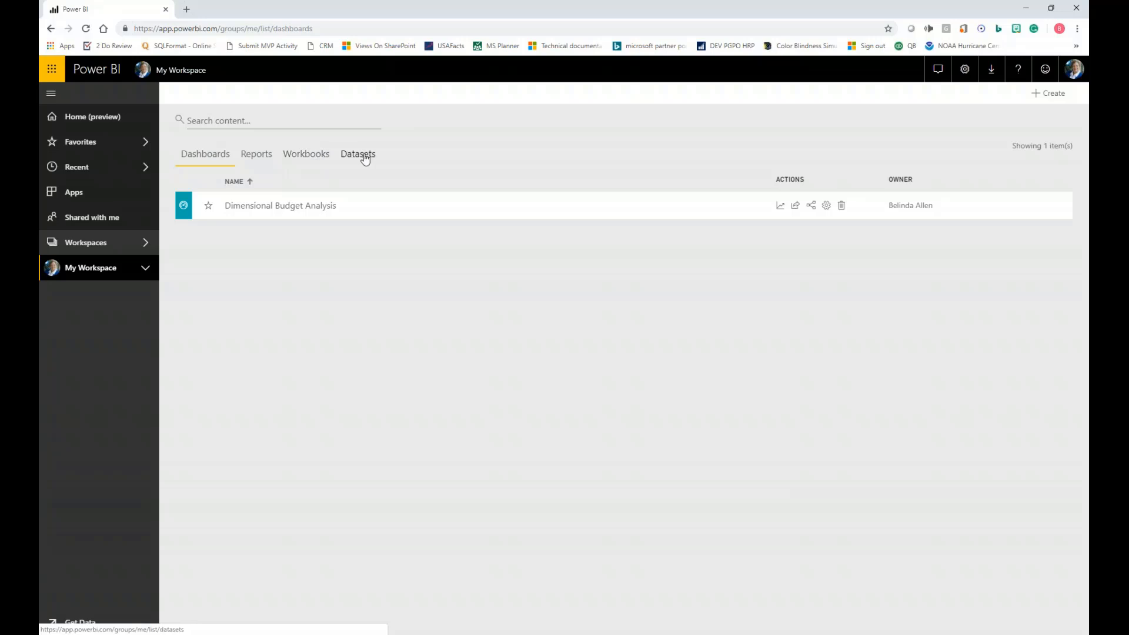
{"action": "left_click", "coordinate": [303, 154]}
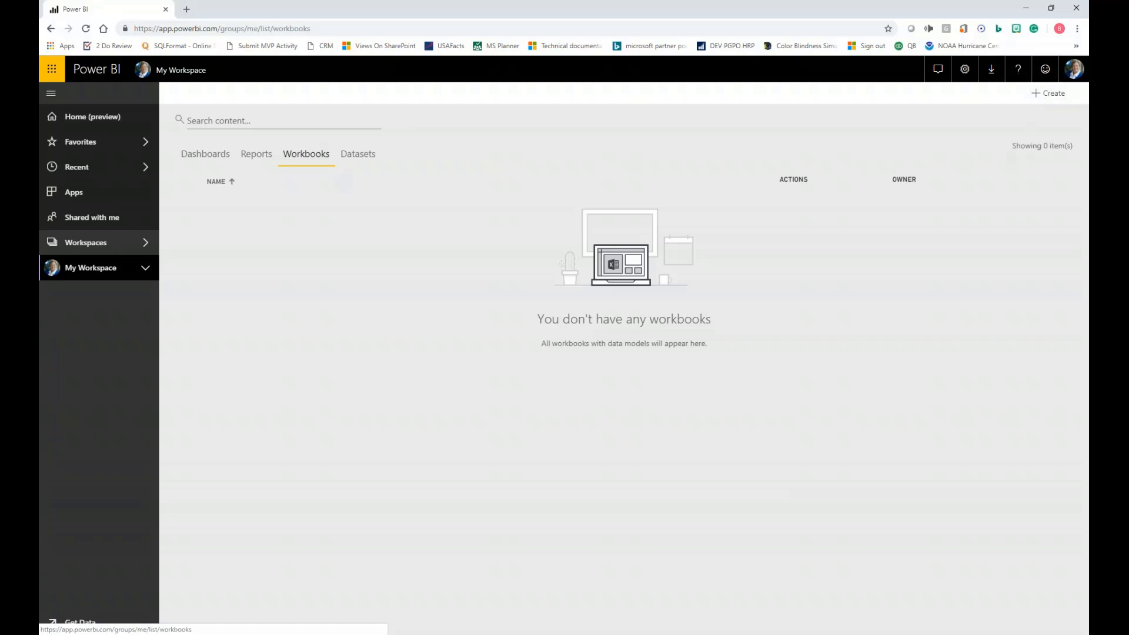
{"action": "left_click", "coordinate": [1047, 99]}
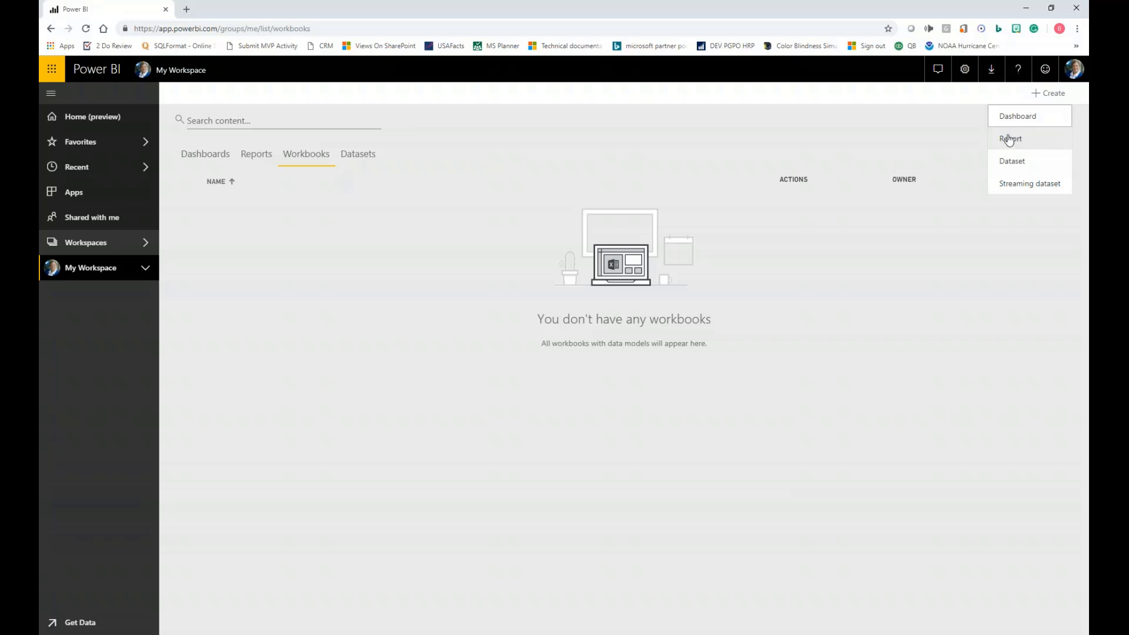
{"action": "left_click", "coordinate": [790, 304]}
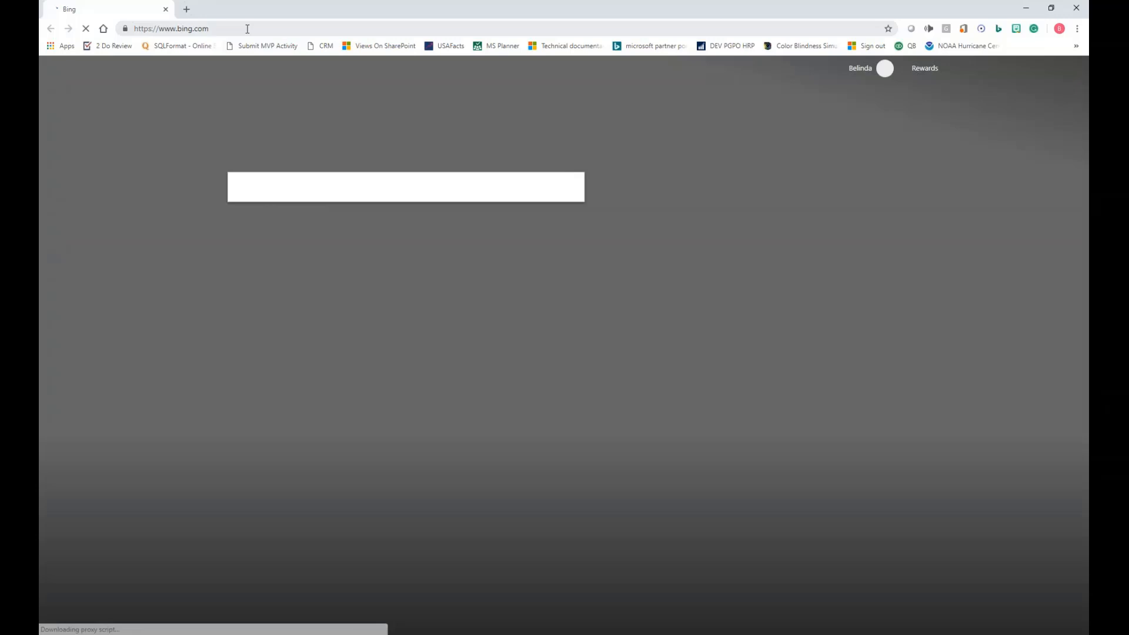
- Go to powerbi.com in the browser and sign in to the service
{"action": "left_click", "coordinate": [247, 29]}
{"action": "type", "text": "po"}
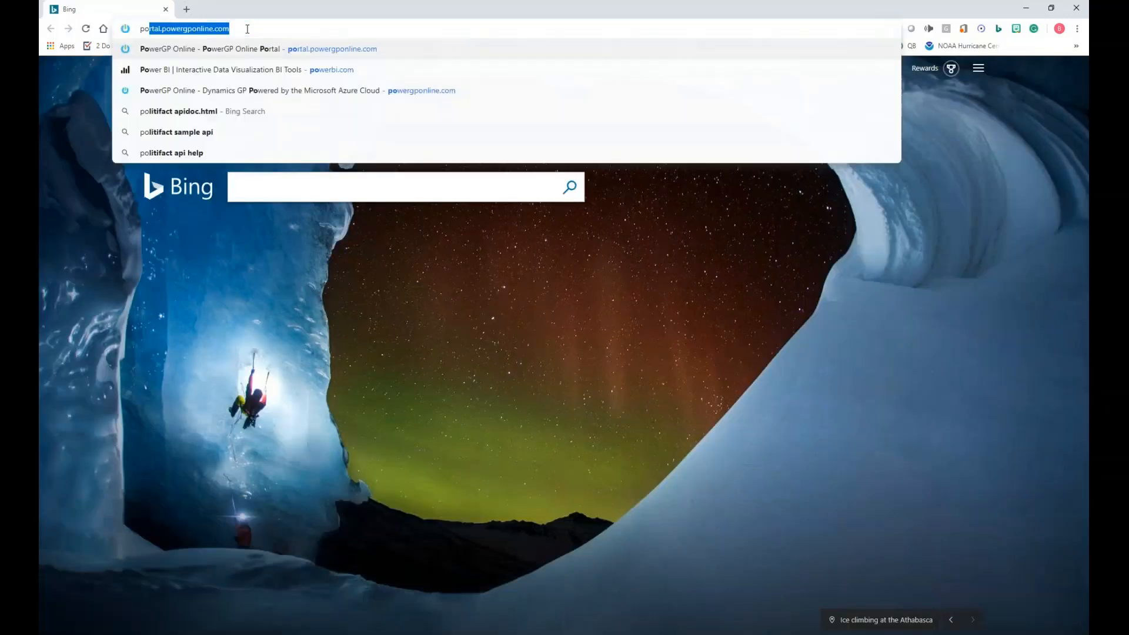
{"action": "type", "text": "werbi"}
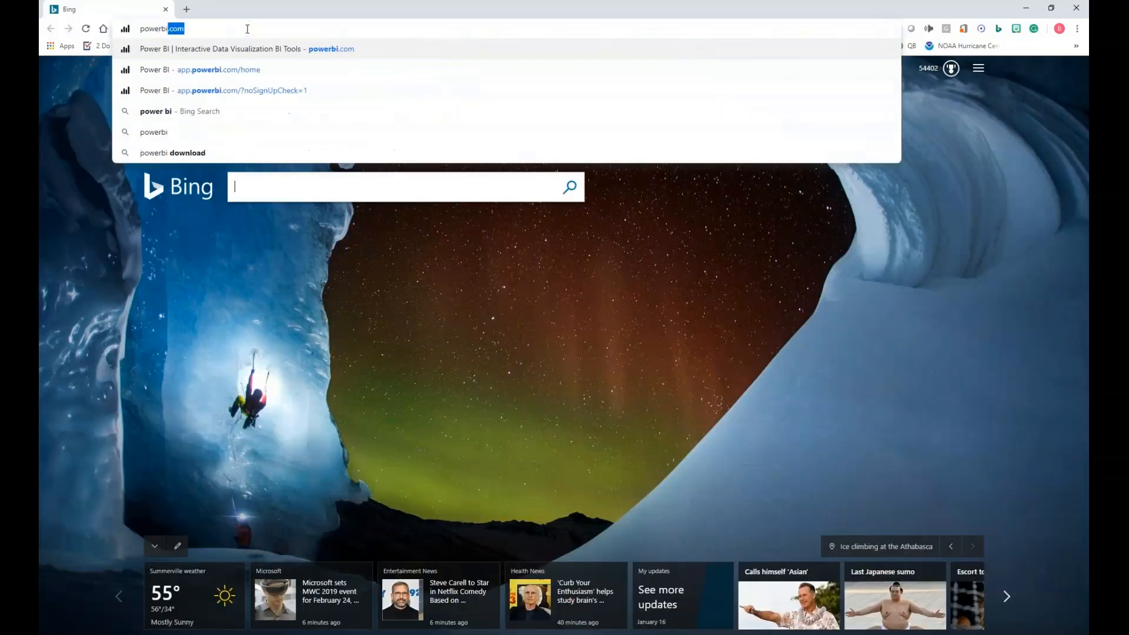
{"action": "key", "text": "Return"}
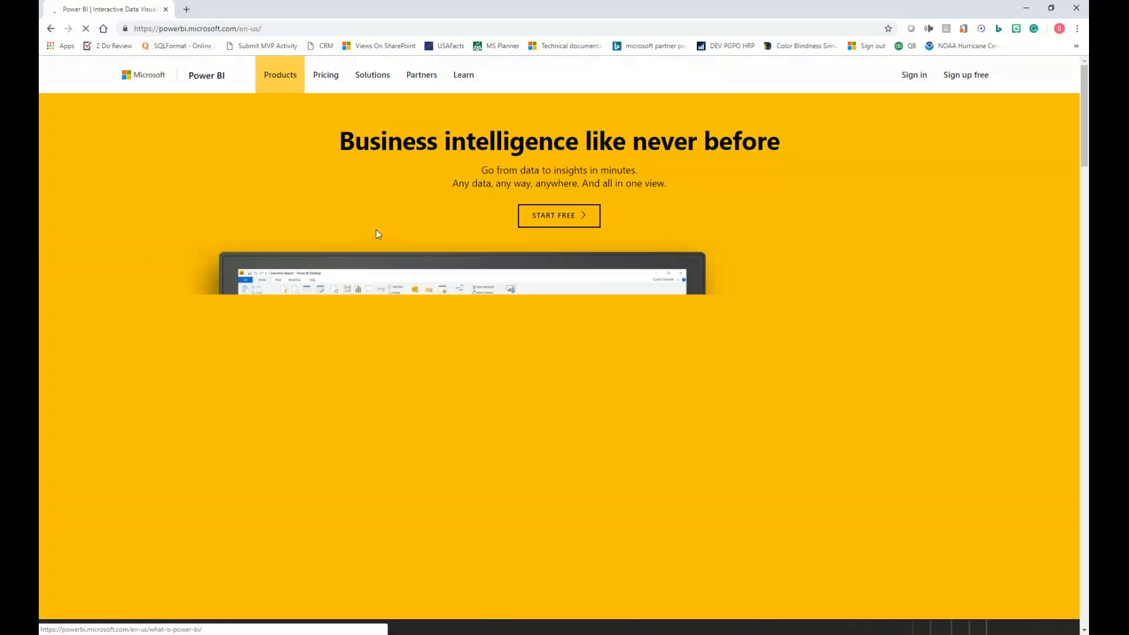
{"action": "left_click", "coordinate": [905, 80]}
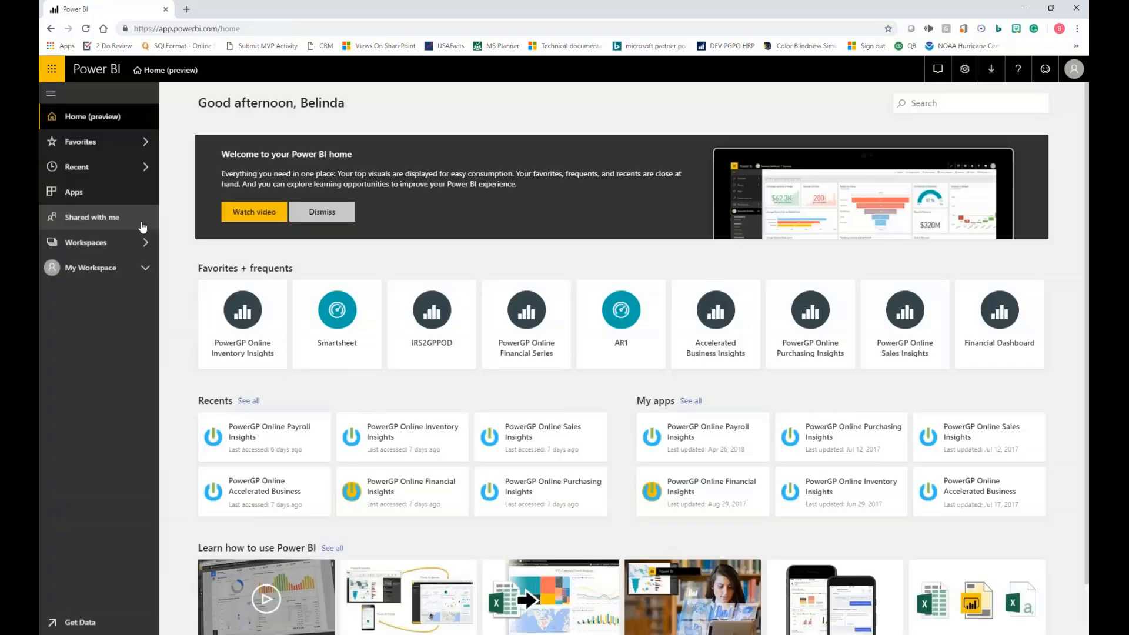
- Check the workbooks in My Workspace and start getting data there from a local file
{"action": "left_click", "coordinate": [92, 269]}
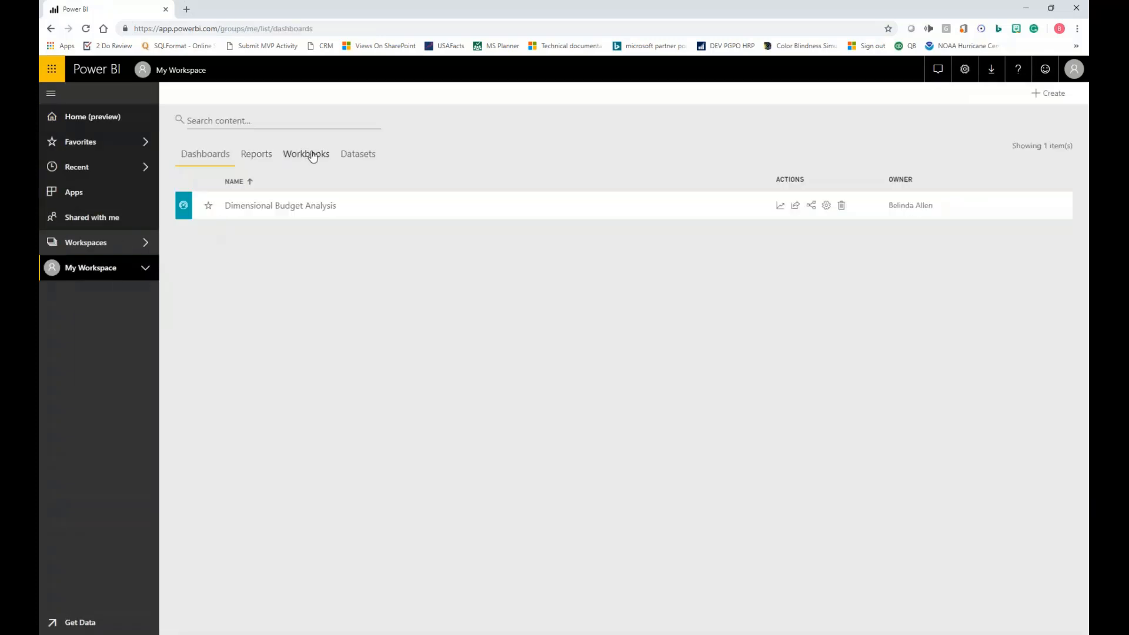
{"action": "left_click", "coordinate": [313, 155]}
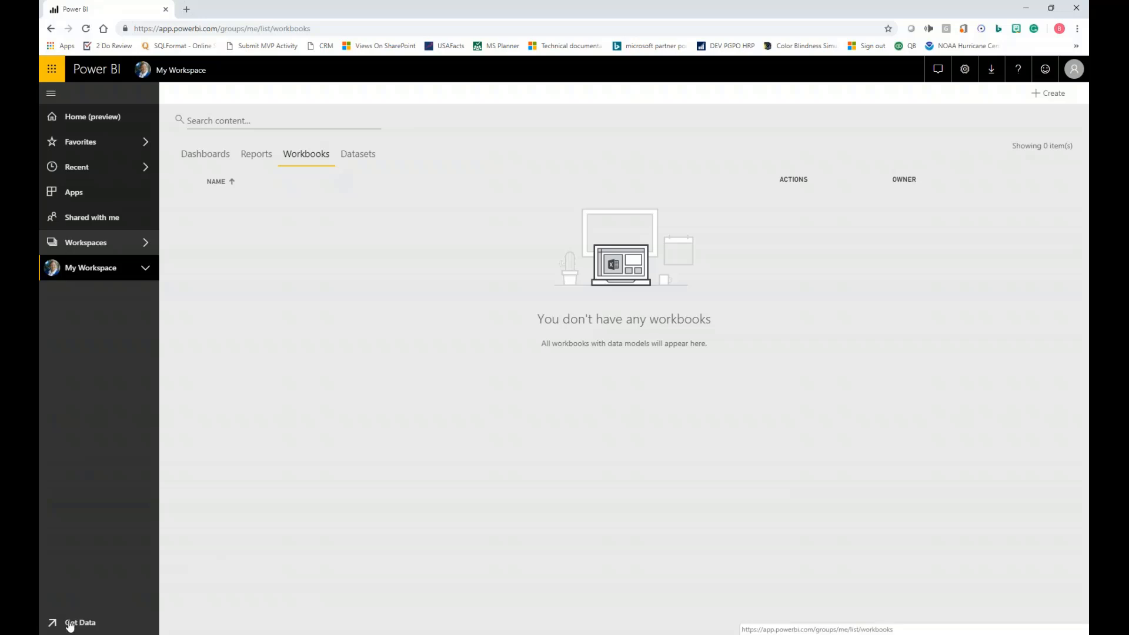
{"action": "left_click", "coordinate": [73, 620]}
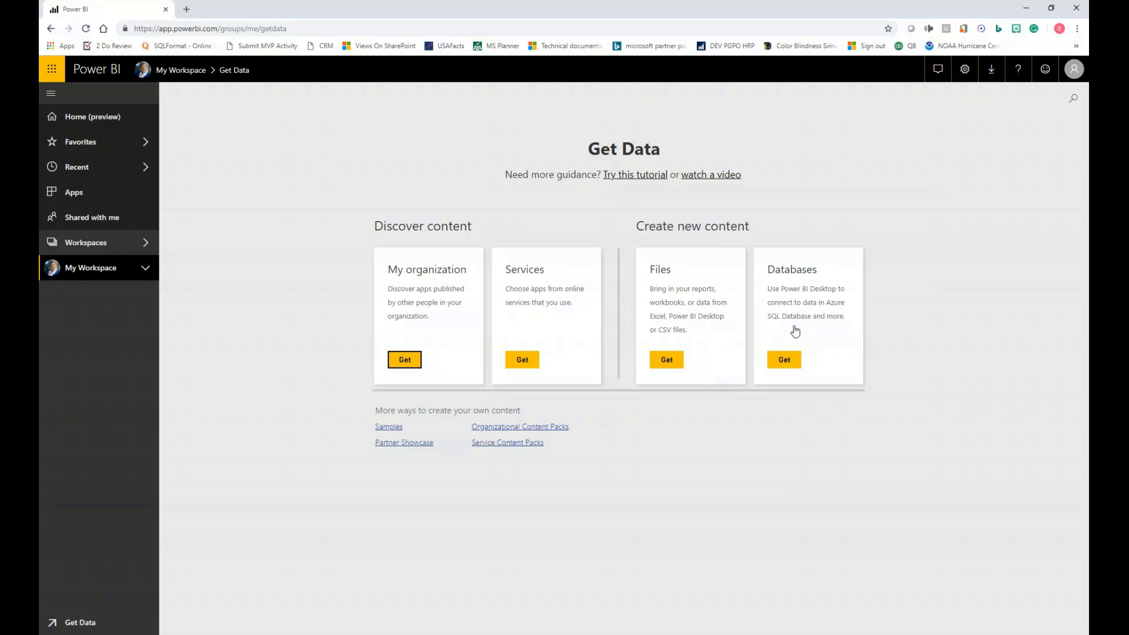
{"action": "left_click", "coordinate": [666, 361]}
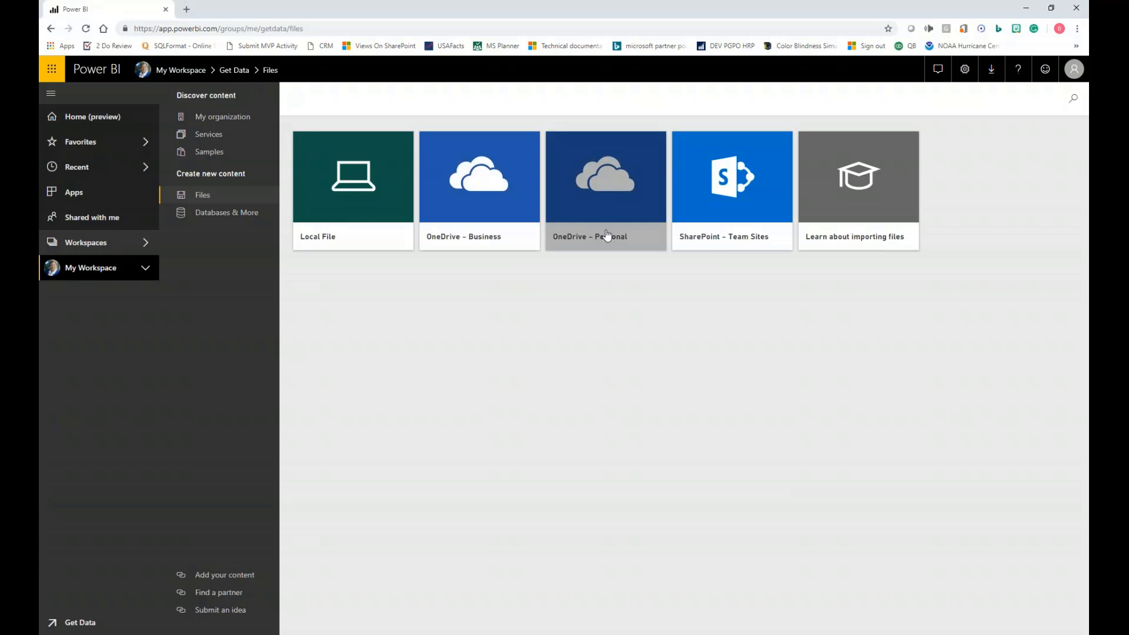
{"action": "left_click", "coordinate": [340, 209]}
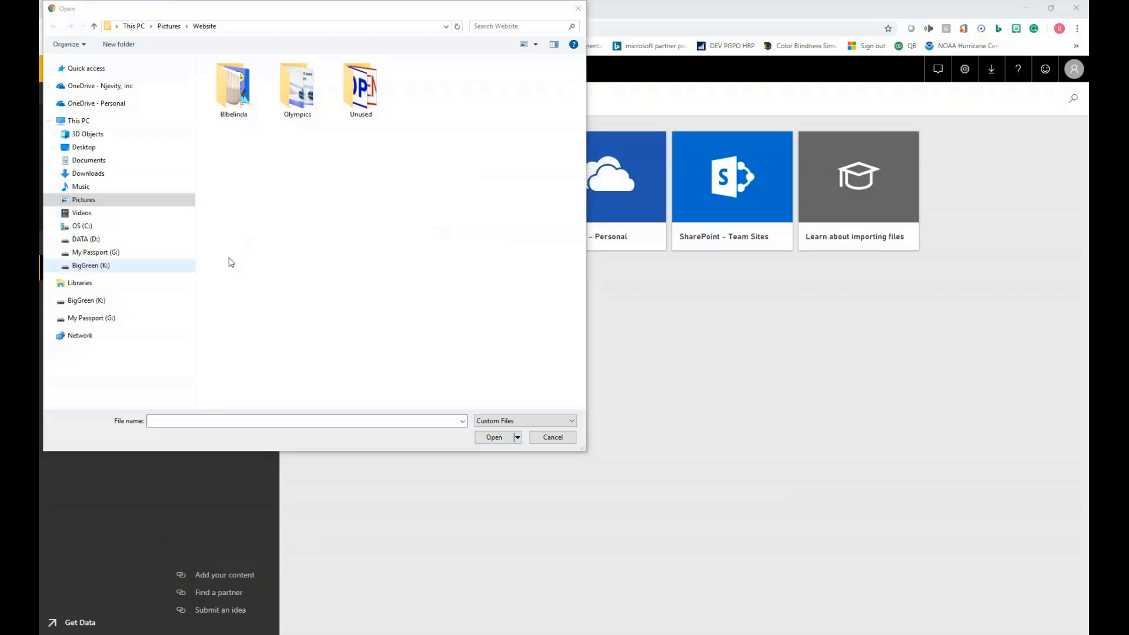
- Import the Excel data of 01a - Customers.xlsx from the Maner folder under Power BI and Excel, and list the workspace's datasets
{"action": "left_click", "coordinate": [295, 27]}
{"action": "type", "text": "C:\\Users\\BelindaAllen\\OneDrive - Njevity, Inc\\DCI Events\\Partner Events\\Maner Solutions\\Power BI and Excel"}
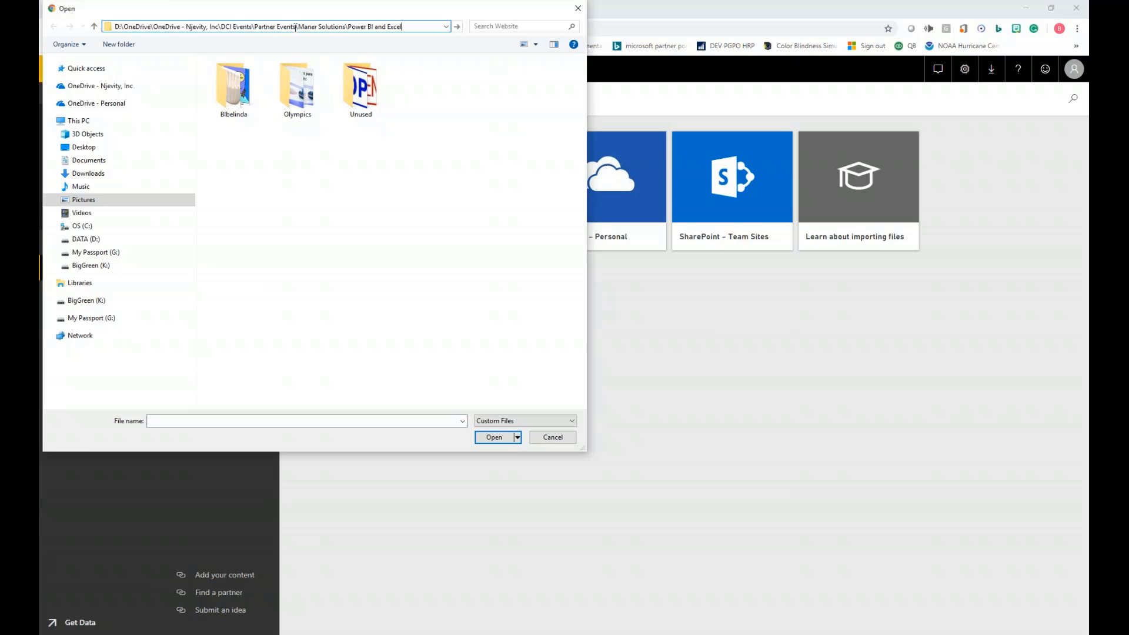
{"action": "key", "text": "Return"}
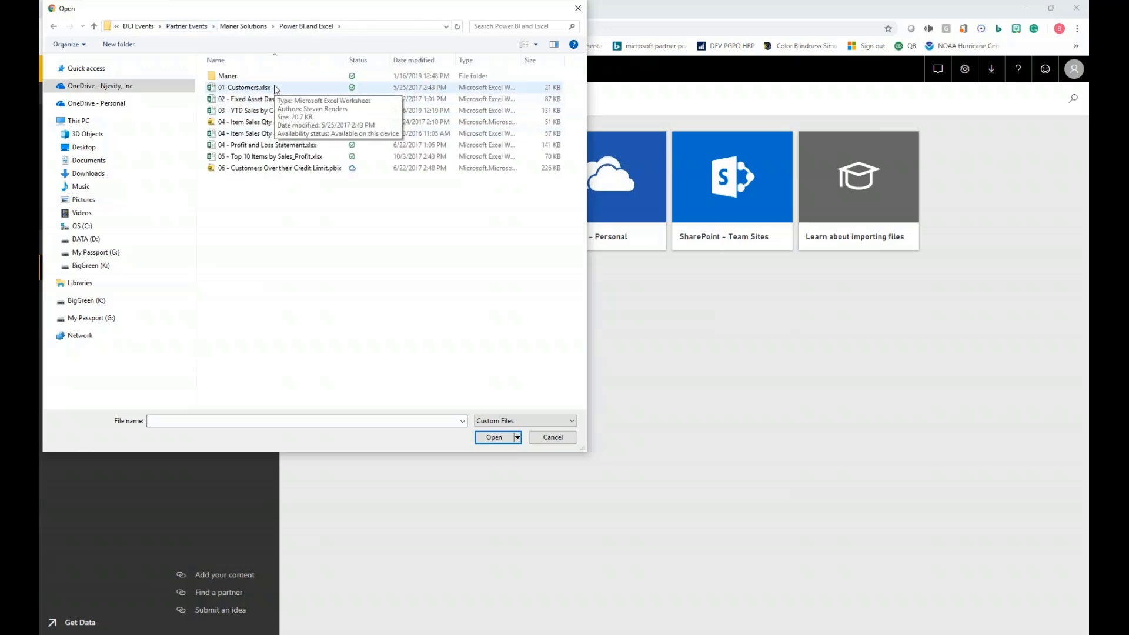
{"action": "double_click", "coordinate": [260, 77]}
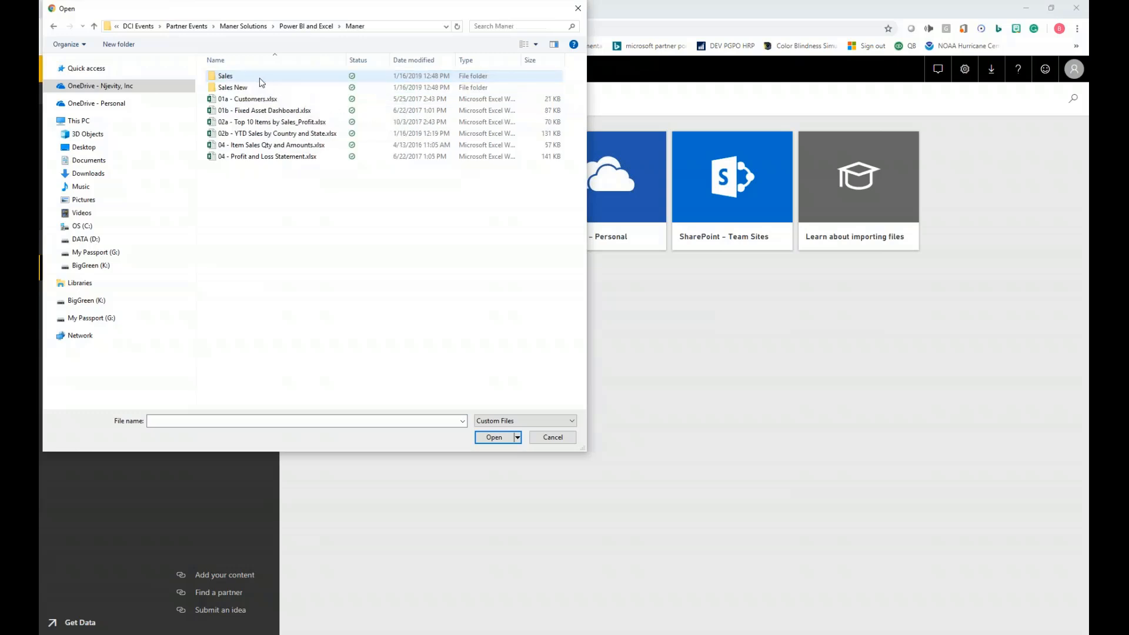
{"action": "double_click", "coordinate": [252, 100]}
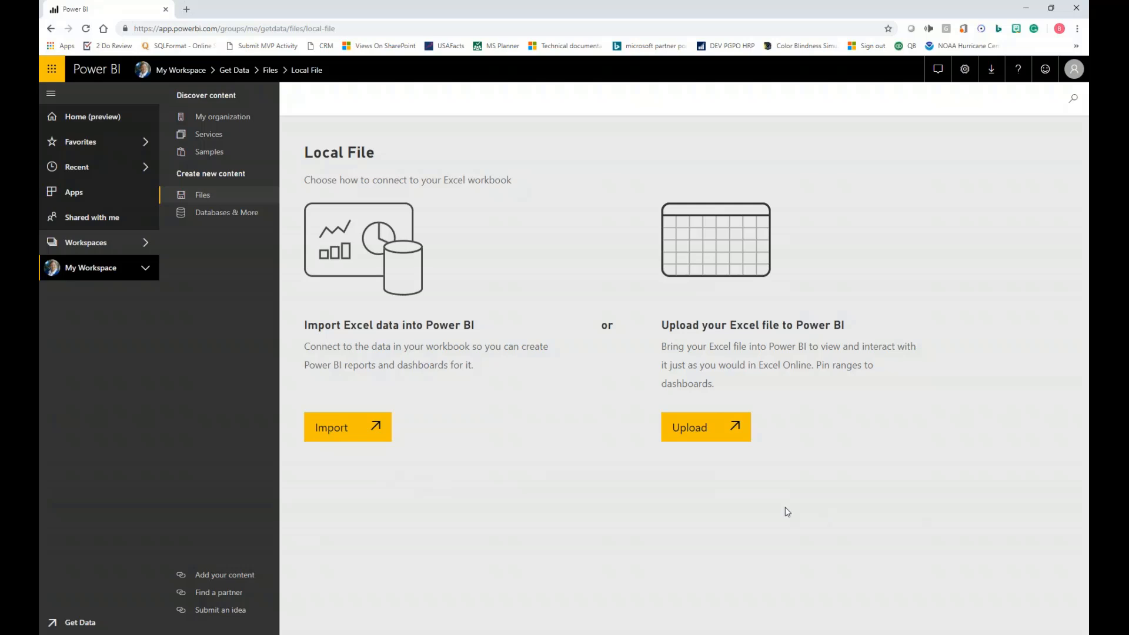
{"action": "left_click", "coordinate": [337, 434]}
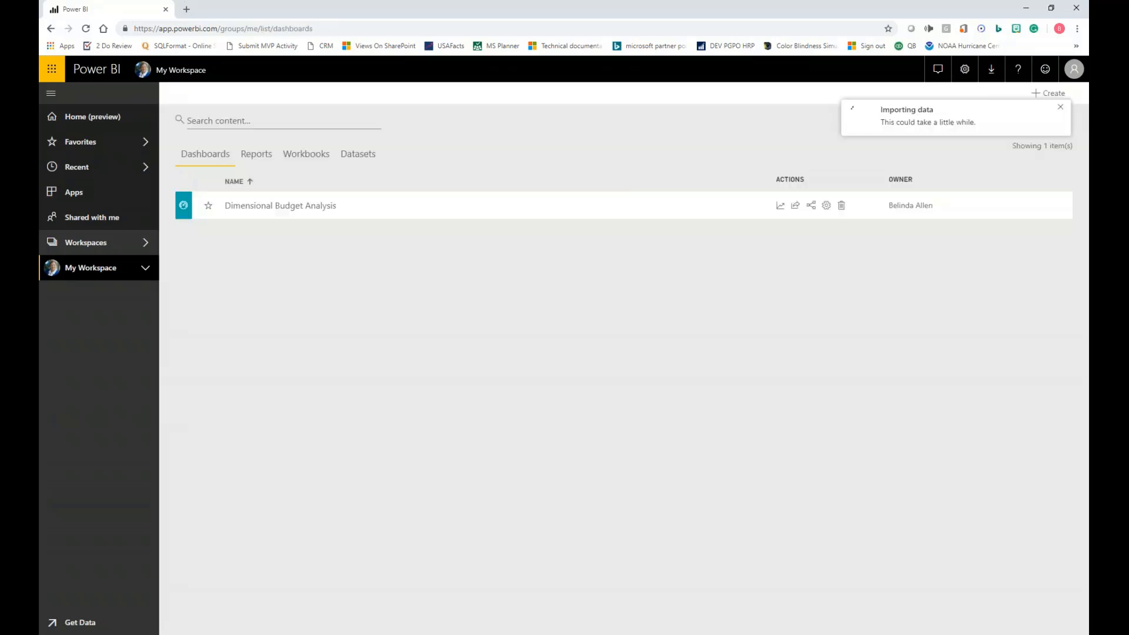
{"action": "left_click", "coordinate": [358, 156]}
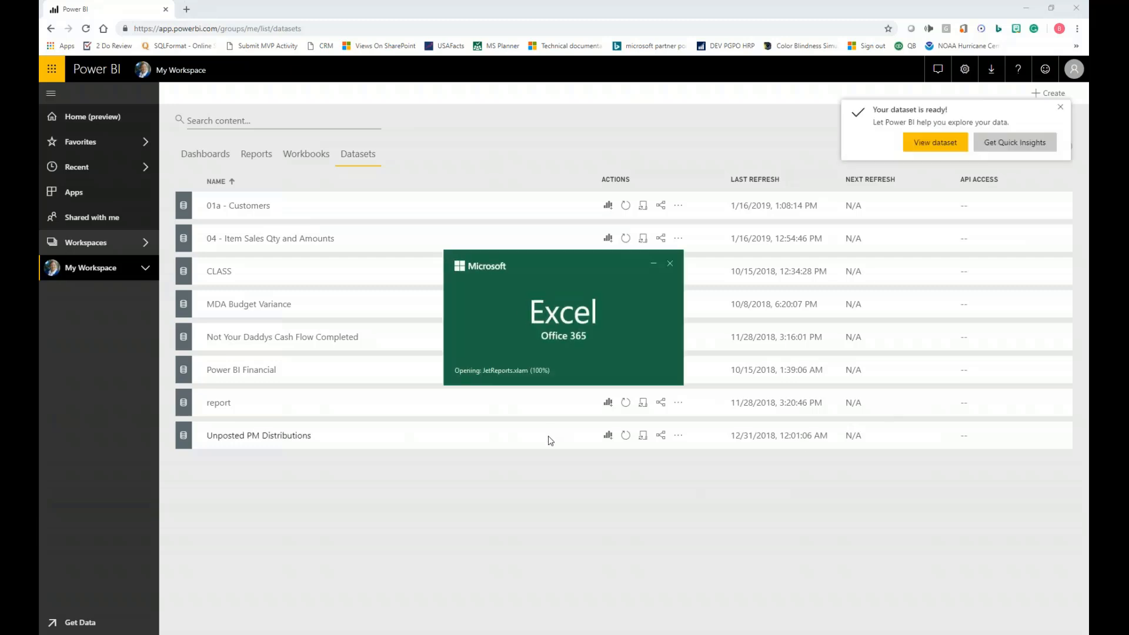
{"action": "left_click", "coordinate": [1062, 108]}
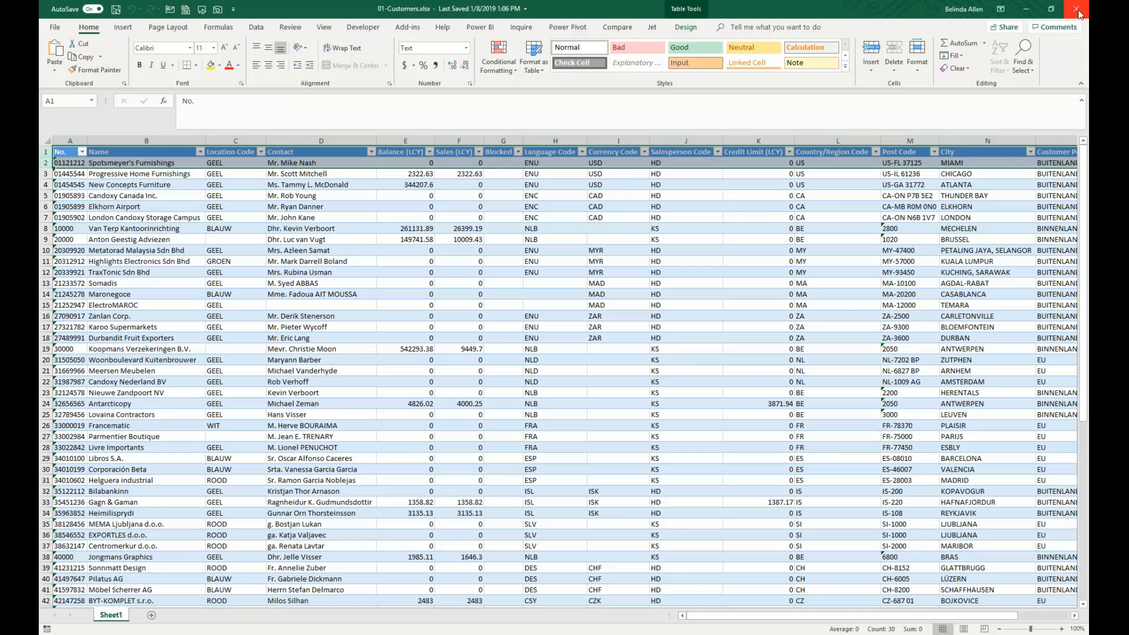
- Examine the formatted customer table and its table design options in the Excel workbook 01-Customers.xlsx, and close the workbook
{"action": "left_click", "coordinate": [370, 437]}
{"action": "left_click", "coordinate": [685, 27]}
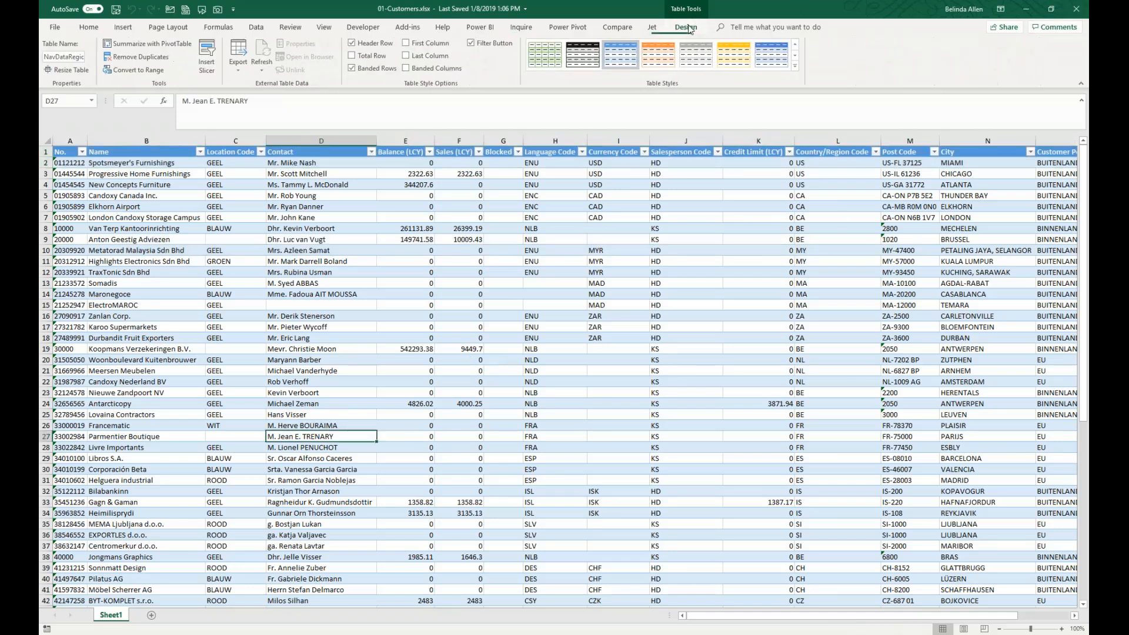
{"action": "left_click", "coordinate": [501, 327]}
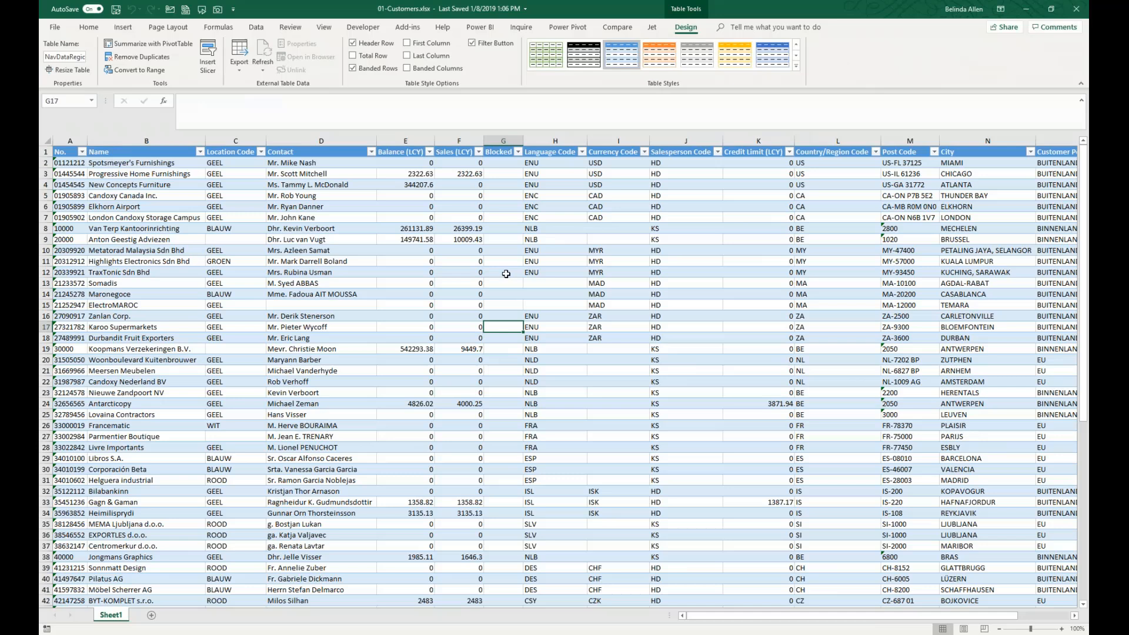
{"action": "left_click", "coordinate": [1083, 9]}
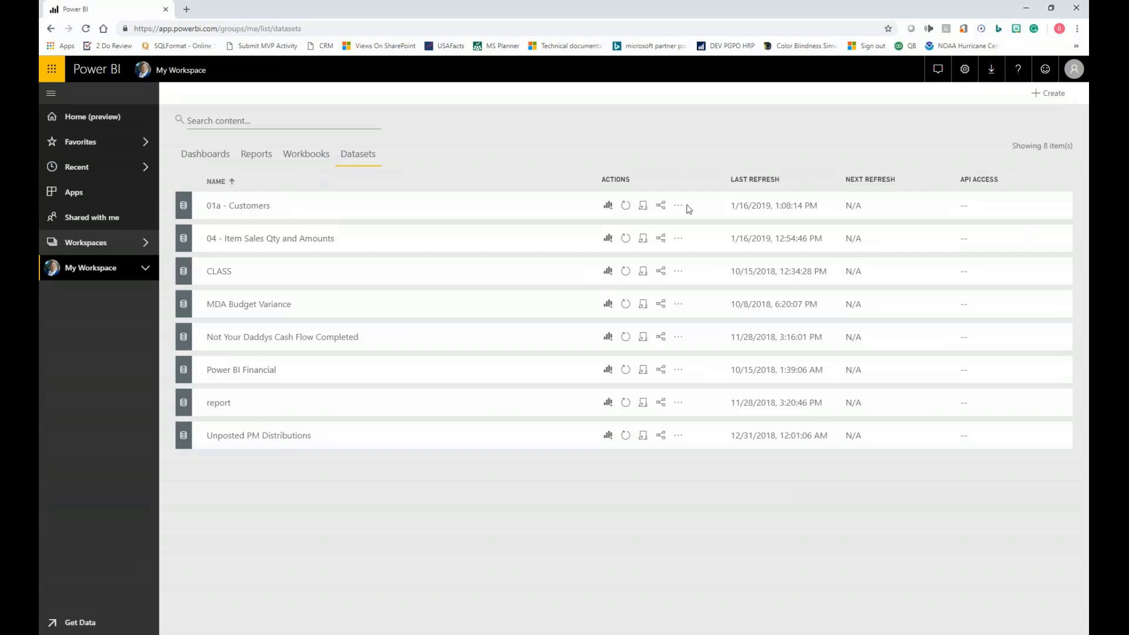
- Create a new report in My Workspace based on the 01a - Customers dataset
{"action": "left_click", "coordinate": [1045, 97]}
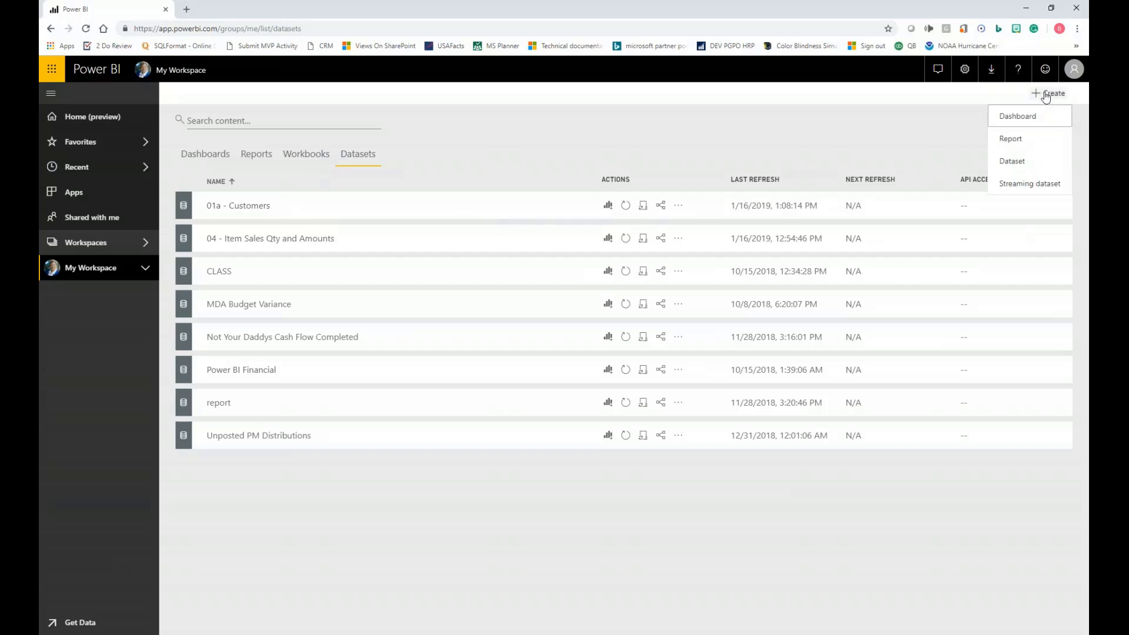
{"action": "left_click", "coordinate": [1018, 142]}
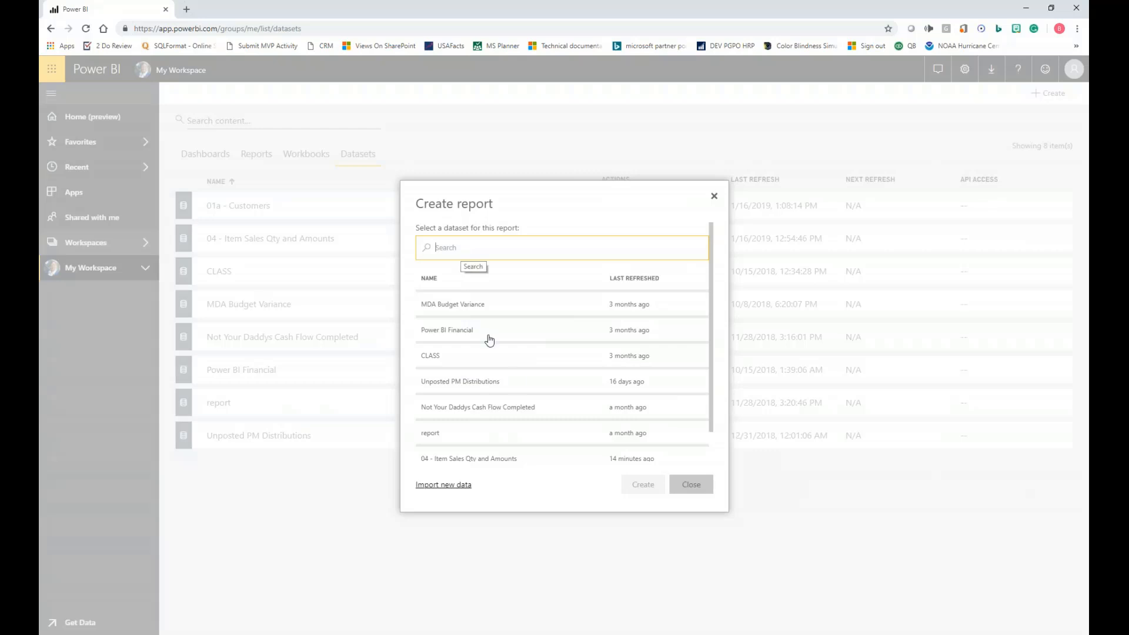
{"action": "scroll", "coordinate": [509, 391], "scroll_direction": "down", "scroll_amount": 1}
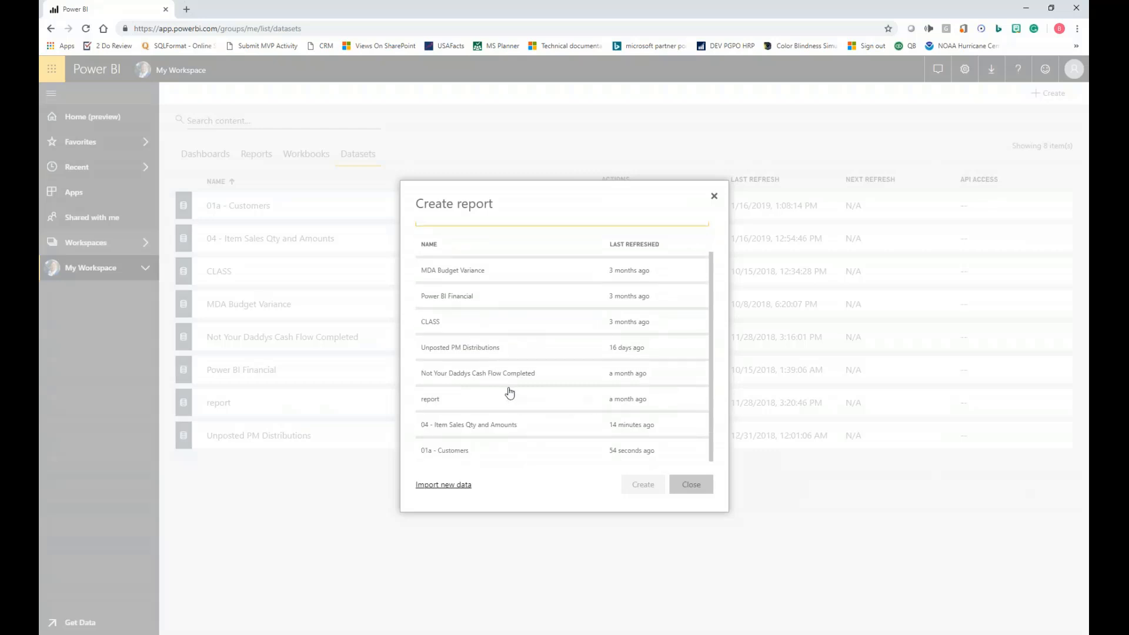
{"action": "left_click", "coordinate": [512, 459]}
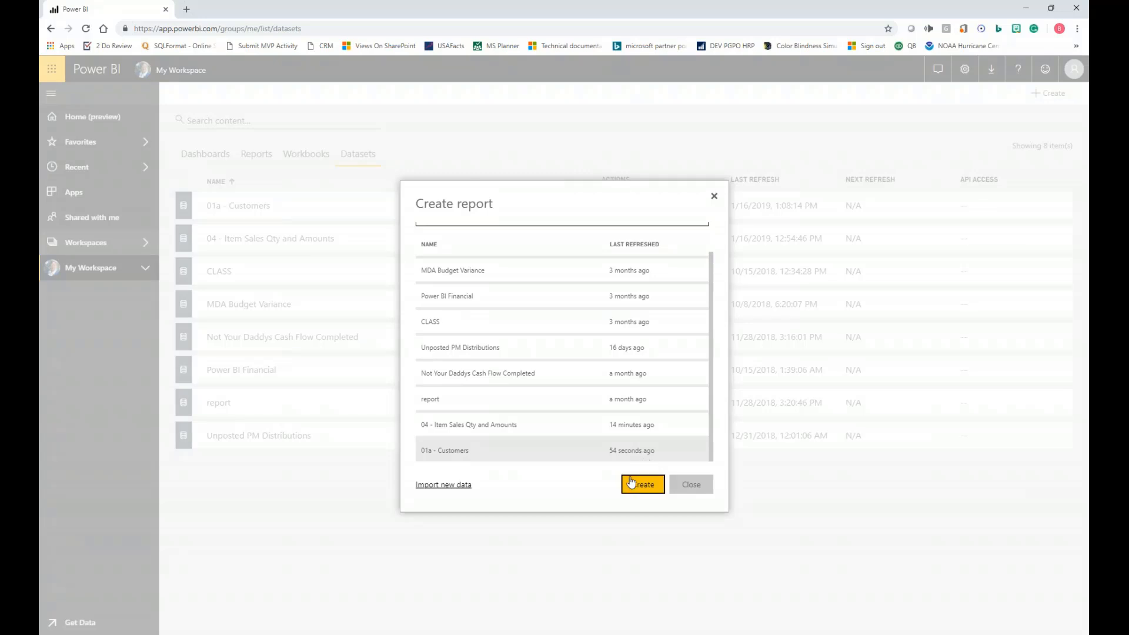
{"action": "left_click", "coordinate": [638, 487]}
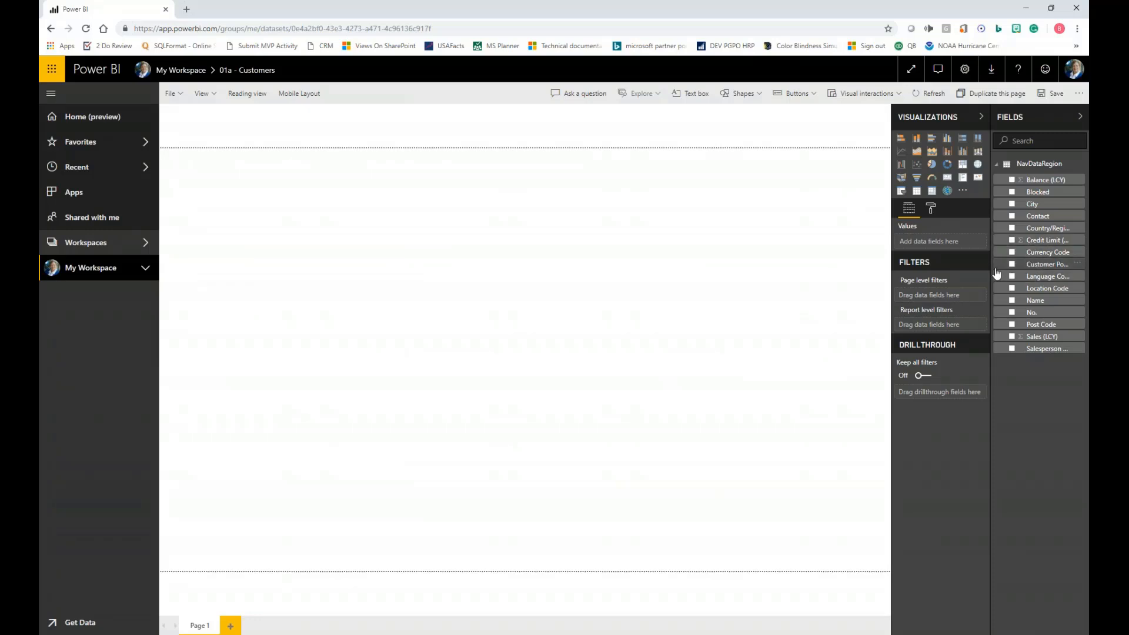
- Build a stacked column chart of Balance (LCY) by Salesperson Code on the report page, widening the field list to read the full names
{"action": "left_click_drag", "start_coordinate": [989, 269], "coordinate": [932, 266]}
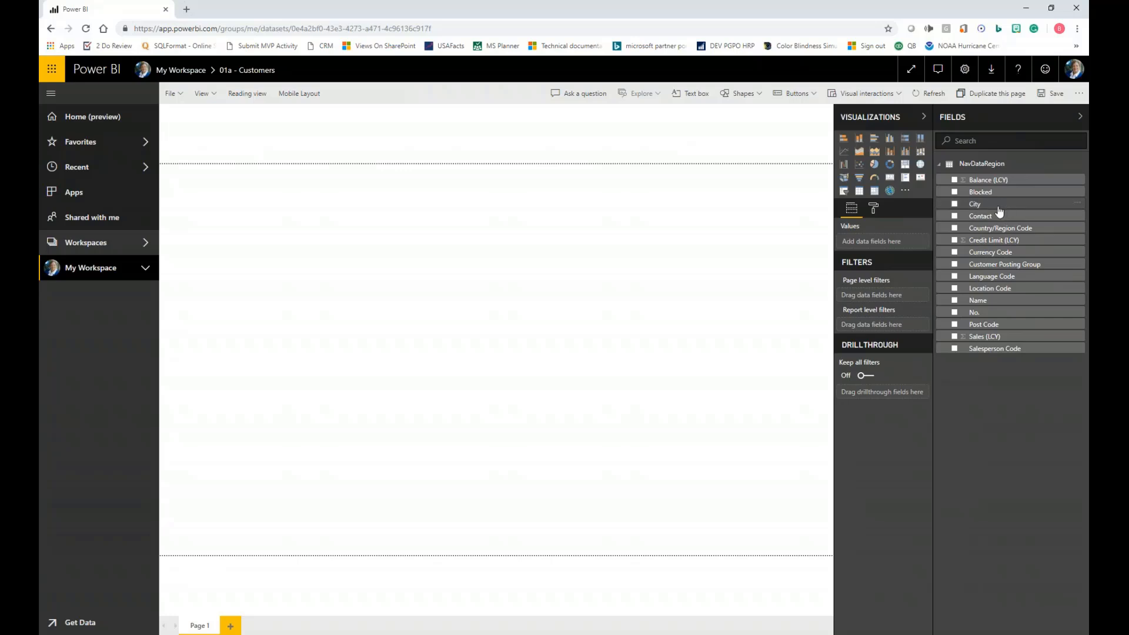
{"action": "left_click_drag", "start_coordinate": [1002, 349], "coordinate": [634, 322]}
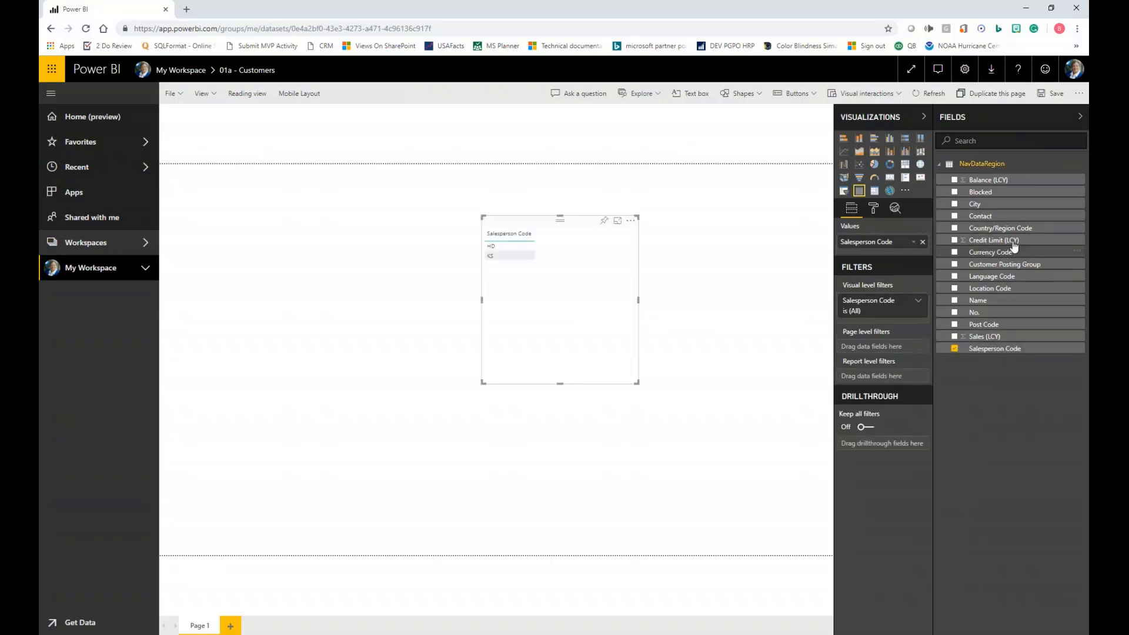
{"action": "left_click_drag", "start_coordinate": [1006, 181], "coordinate": [587, 275]}
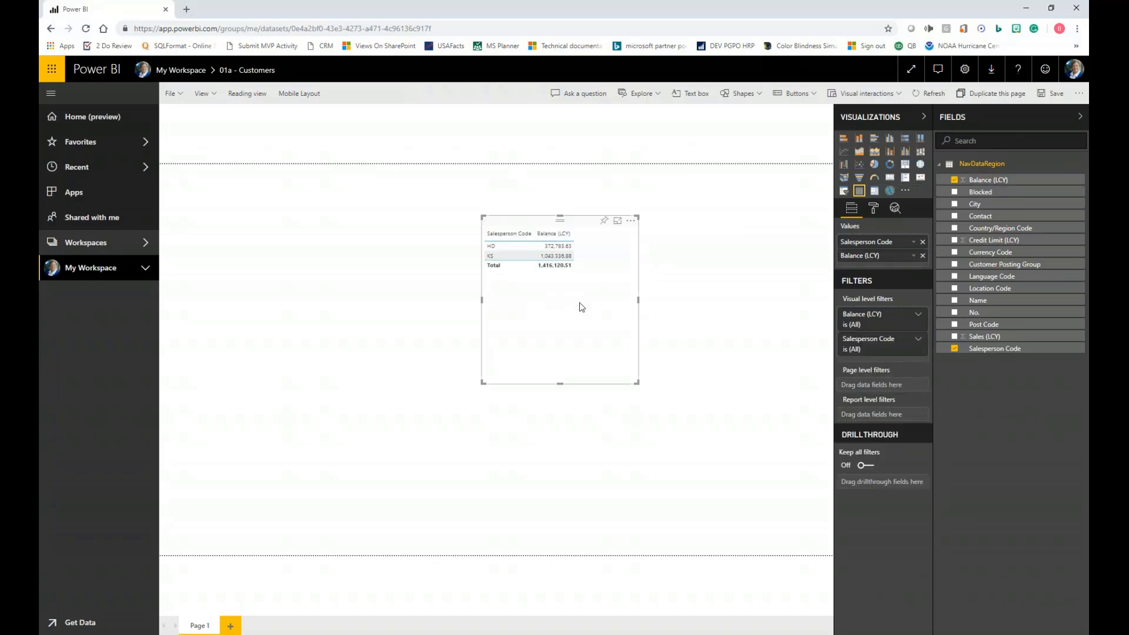
{"action": "left_click", "coordinate": [858, 137]}
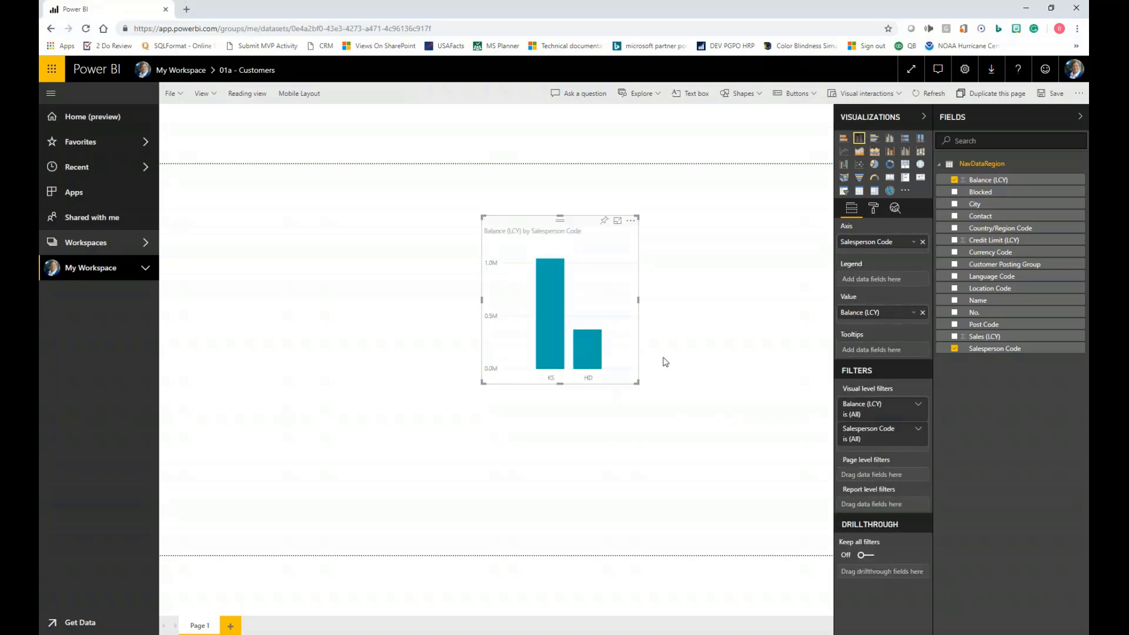
- Enlarge the balance chart near the report page's upper-right corner and paste a copy of it on the page
{"action": "left_click_drag", "start_coordinate": [636, 385], "coordinate": [765, 410]}
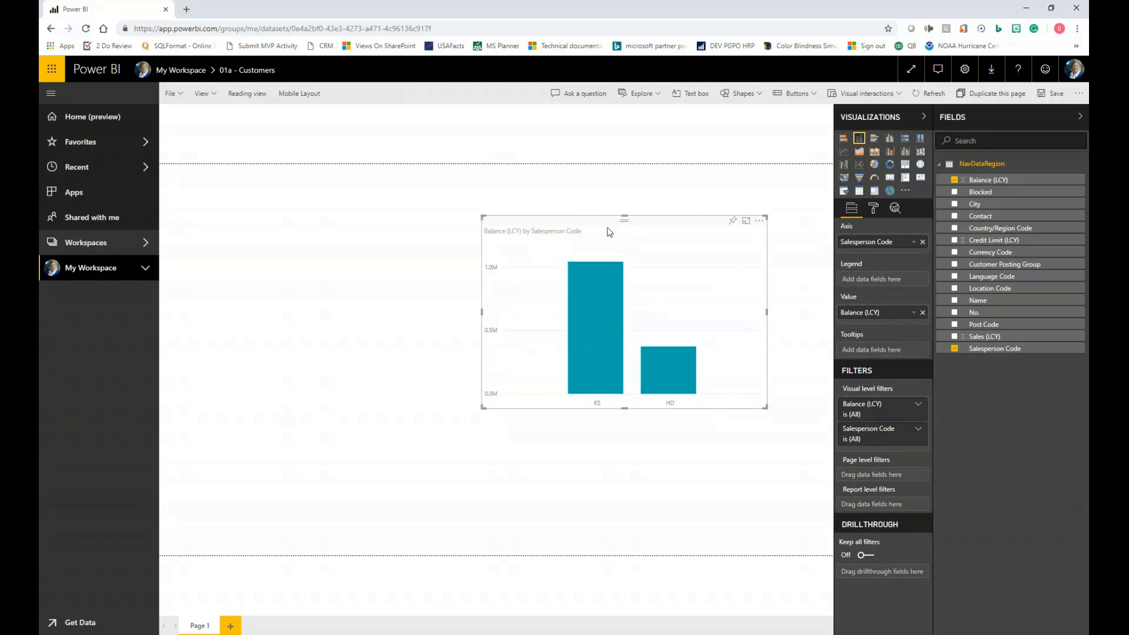
{"action": "left_click_drag", "start_coordinate": [606, 226], "coordinate": [635, 193]}
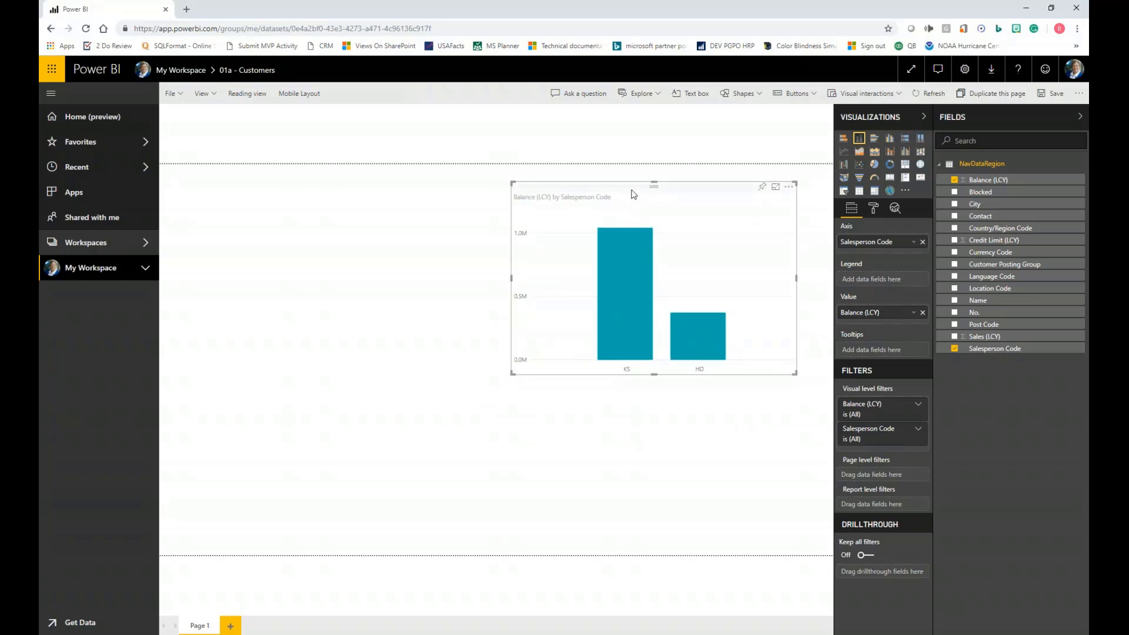
{"action": "left_click", "coordinate": [315, 236]}
{"action": "key", "text": "ctrl+v"}
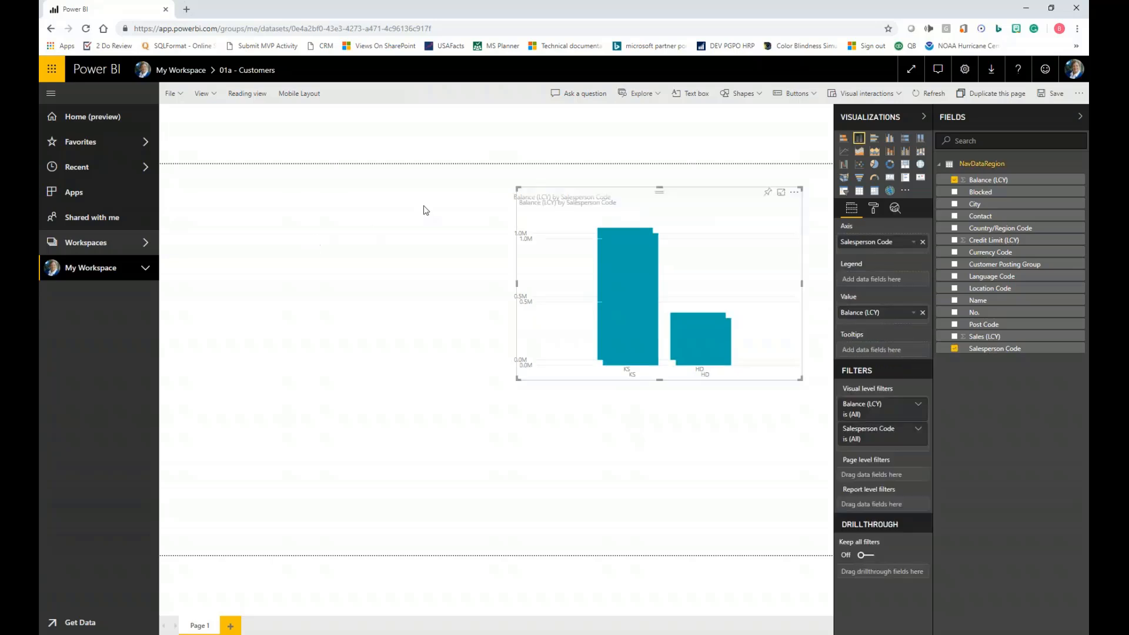
- Move the pasted chart copy to the report page's lower-left area and replace Salesperson Code with City on its axis
{"action": "left_click_drag", "start_coordinate": [592, 190], "coordinate": [286, 277]}
{"action": "left_click_drag", "start_coordinate": [995, 204], "coordinate": [900, 247]}
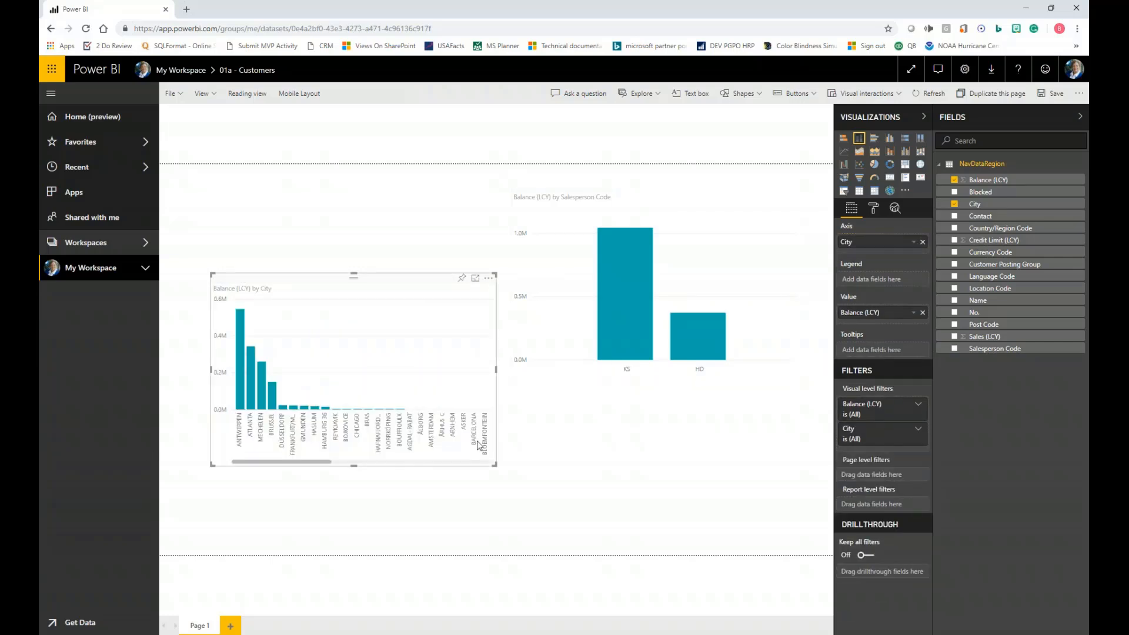
{"action": "left_click", "coordinate": [658, 503]}
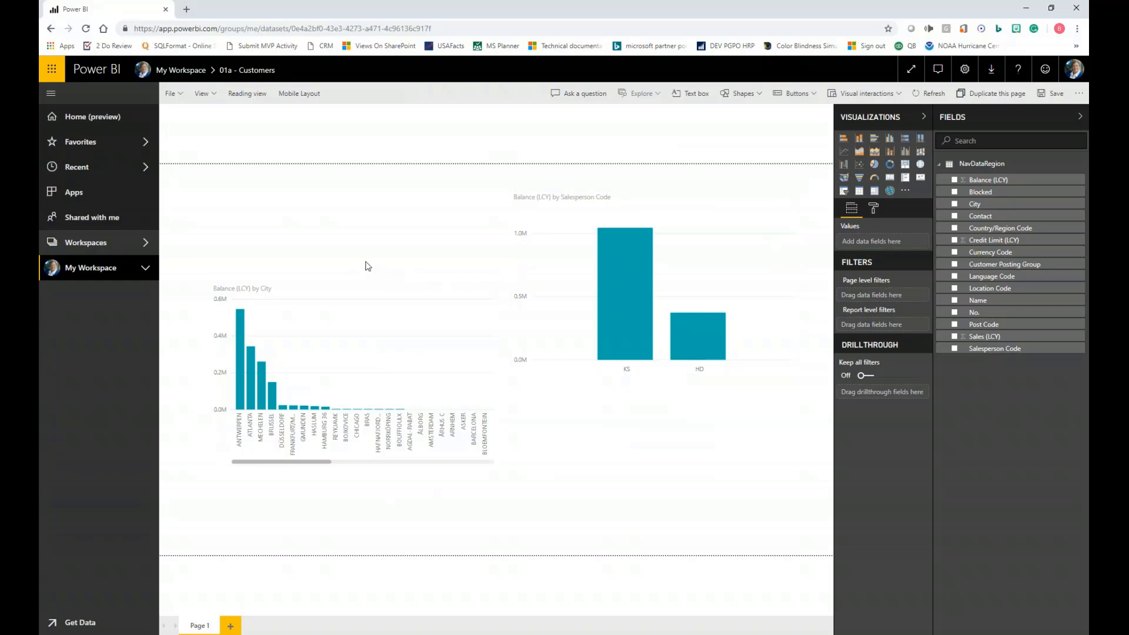
- Leave the report without saving its changes and list the datasets in My Workspace
{"action": "left_click", "coordinate": [71, 271]}
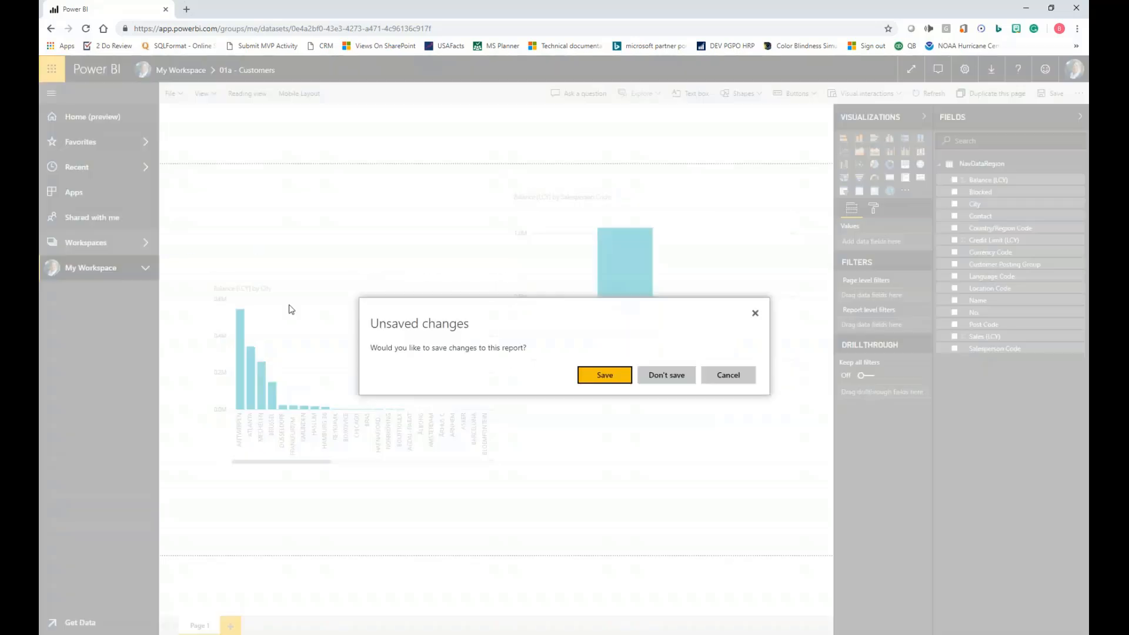
{"action": "left_click", "coordinate": [681, 380]}
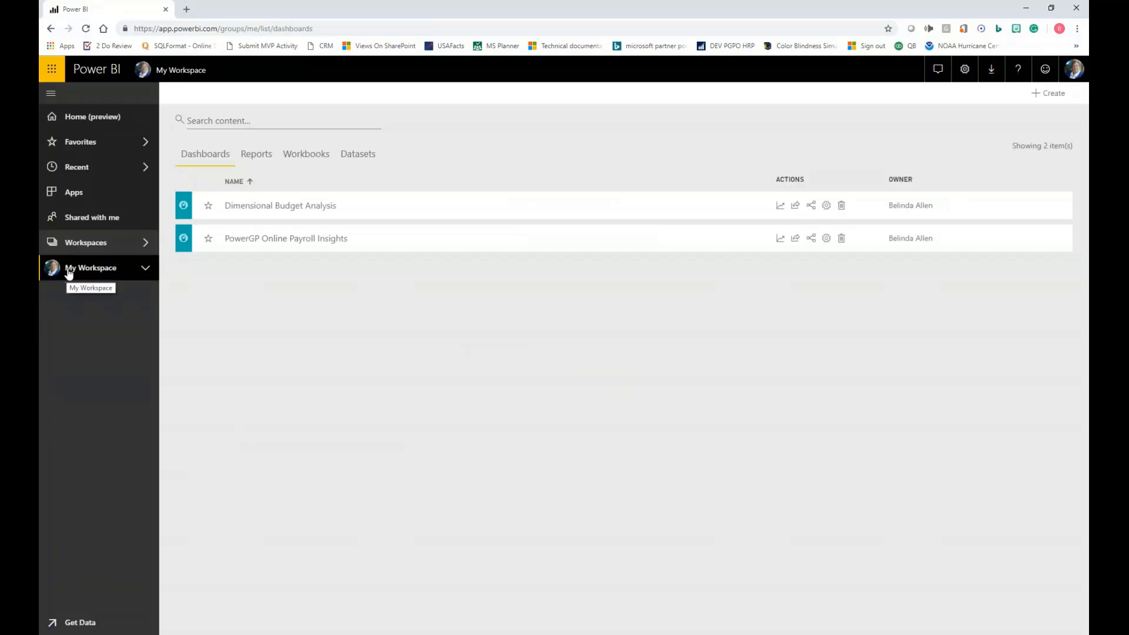
{"action": "left_click", "coordinate": [357, 157]}
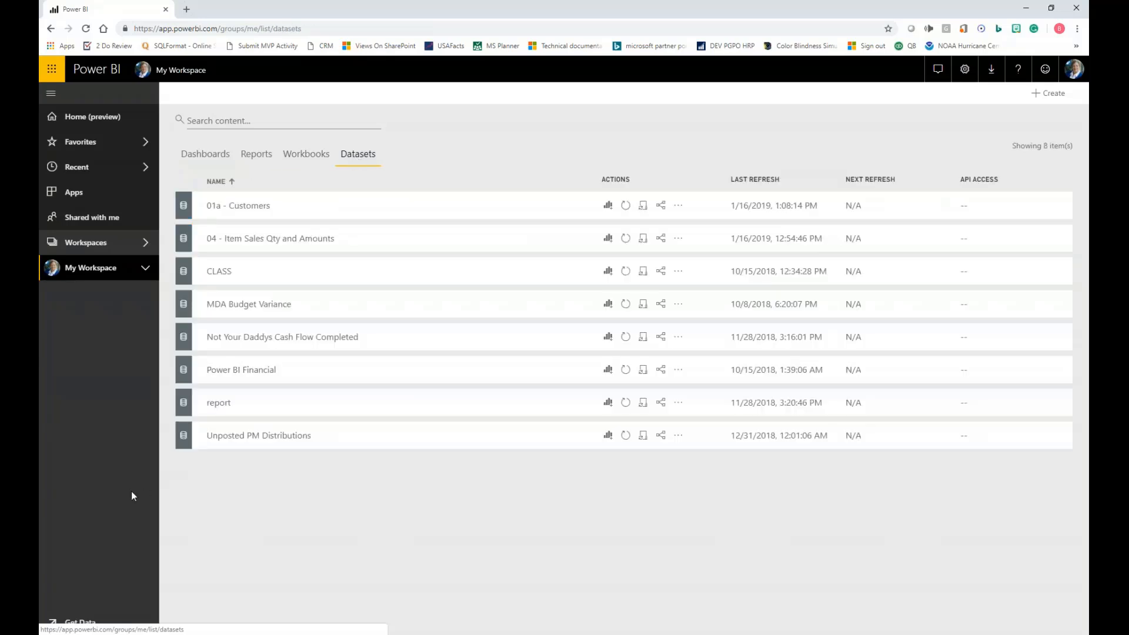
- Upload the local Excel file 01b - Fixed Asset Dashboard.xlsx as a workbook, without importing its data as a dataset
{"action": "left_click", "coordinate": [64, 623]}
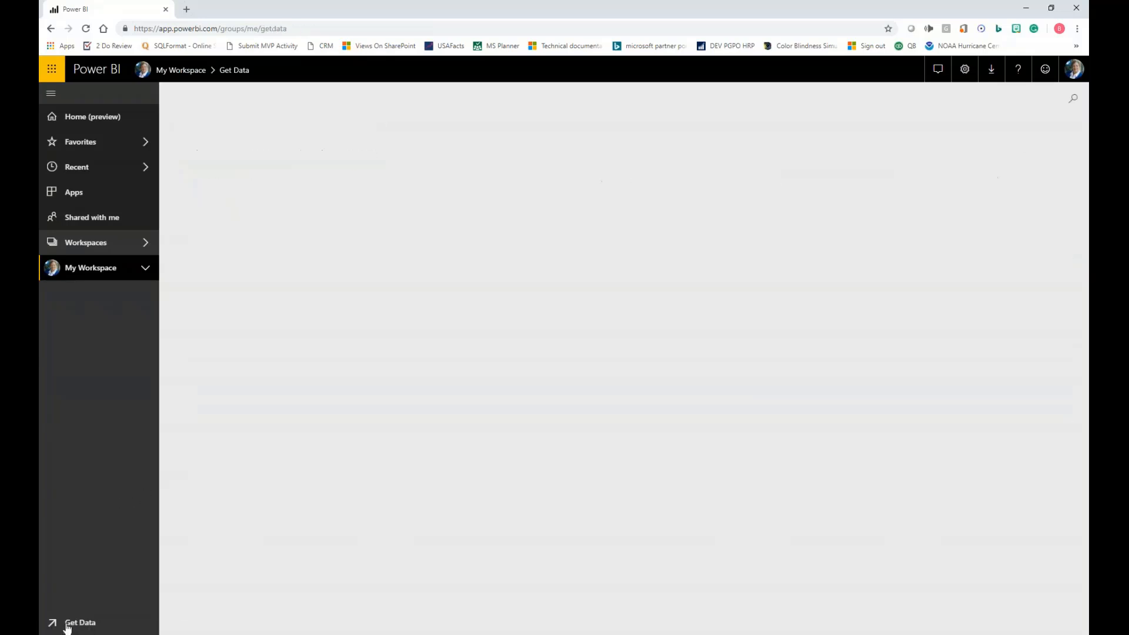
{"action": "left_click", "coordinate": [666, 360]}
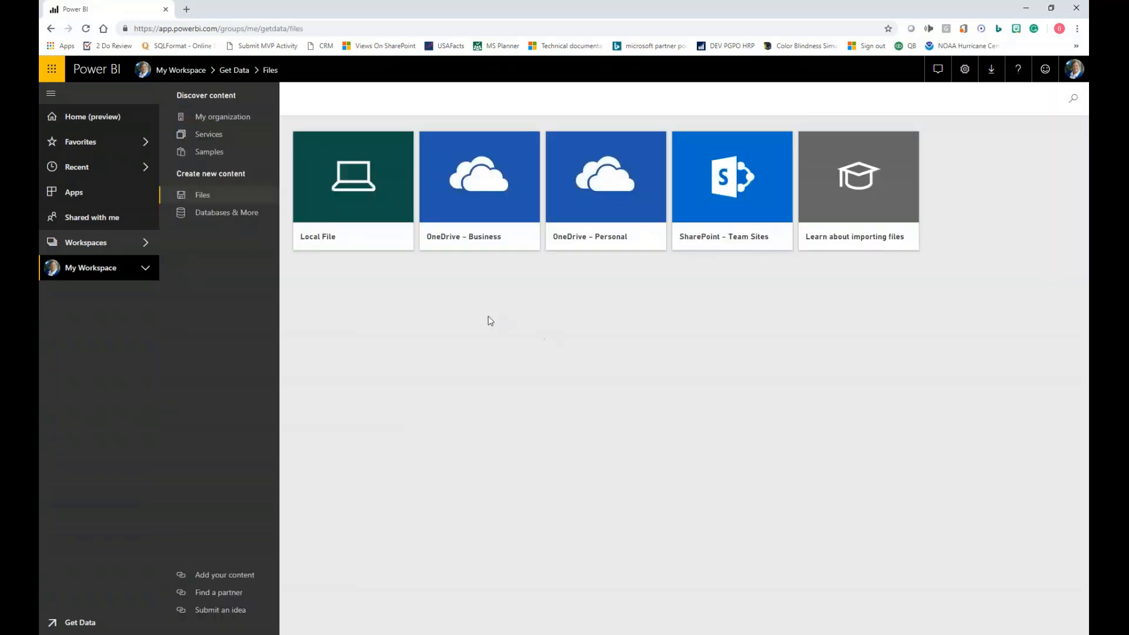
{"action": "left_click", "coordinate": [316, 223]}
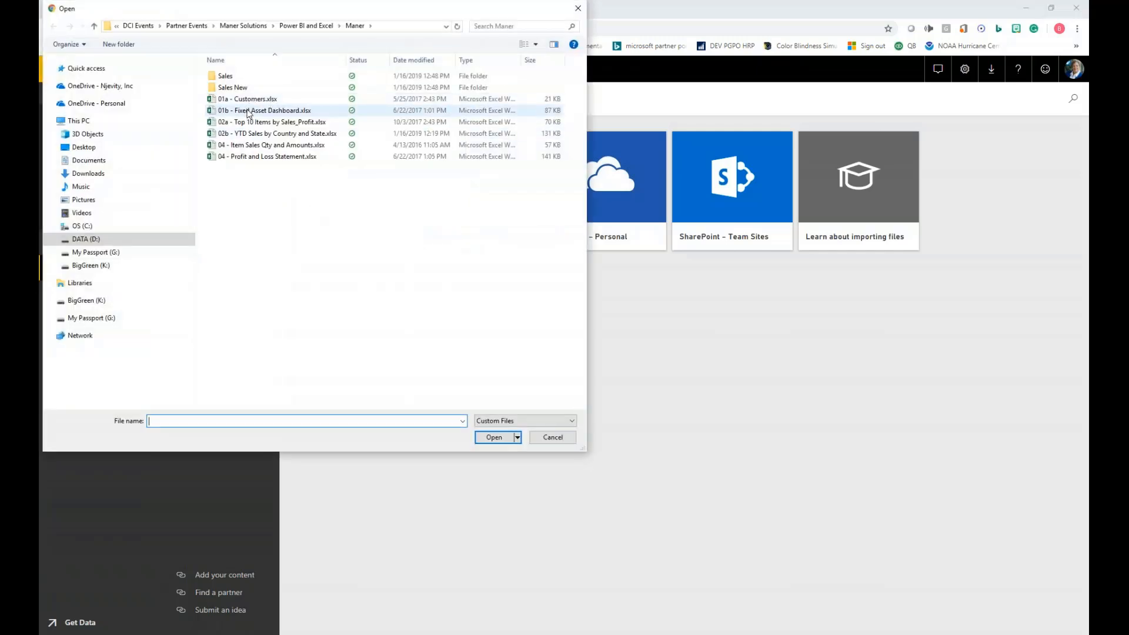
{"action": "double_click", "coordinate": [256, 111]}
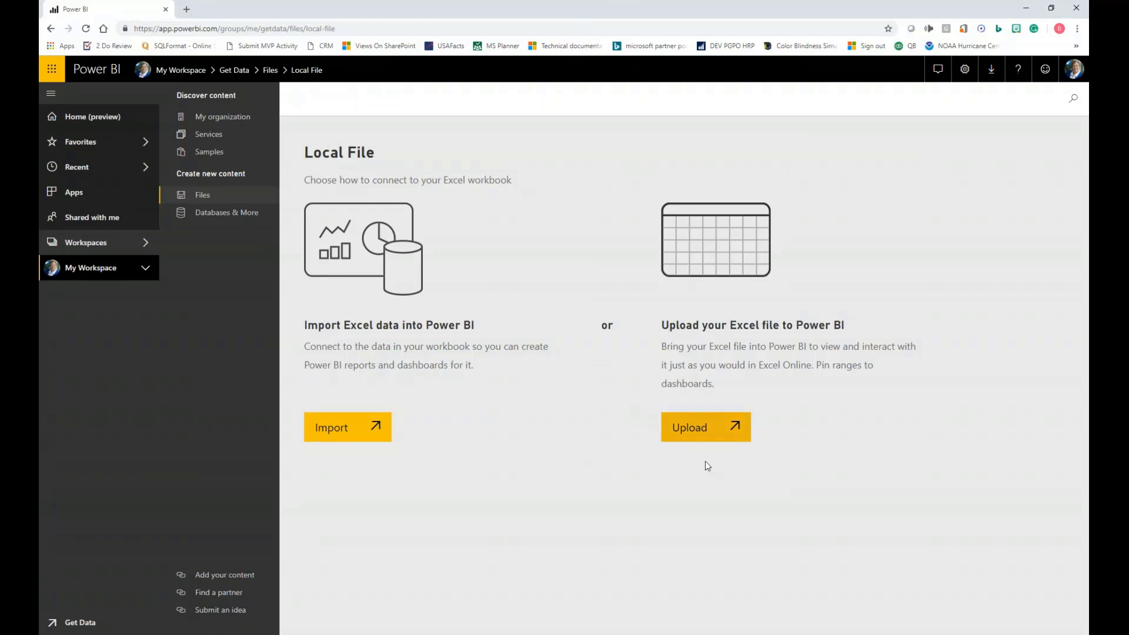
{"action": "left_click", "coordinate": [695, 431]}
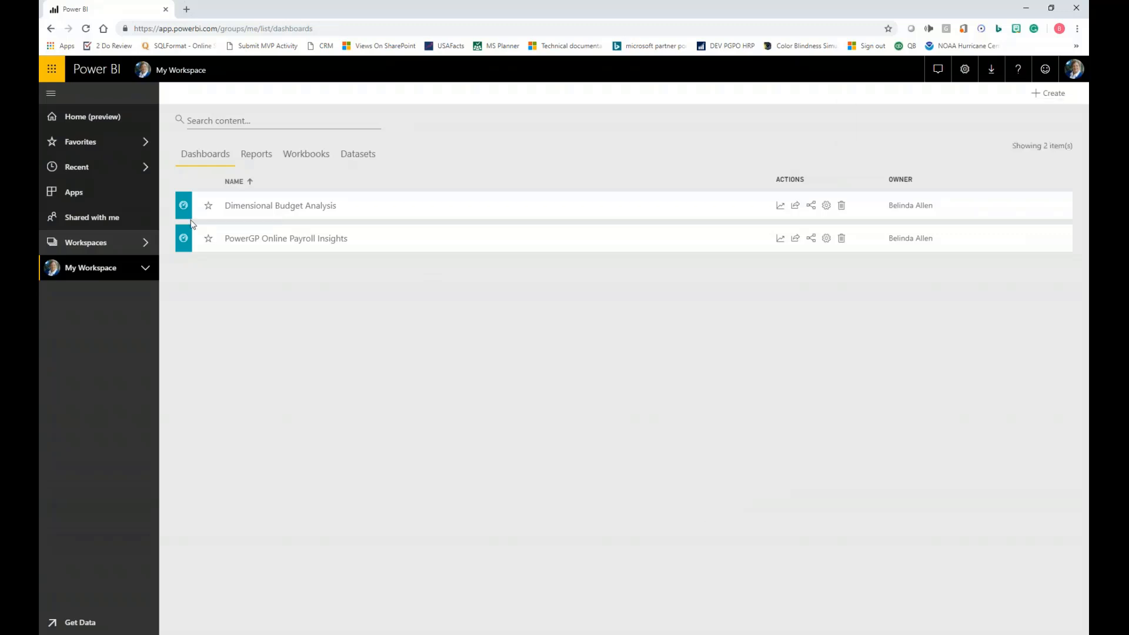
- Open the uploaded 01b - Fixed Asset Dashboard workbook and look through its Report, cost and value sheets, ending on the Dashboard sheet
{"action": "left_click", "coordinate": [311, 156]}
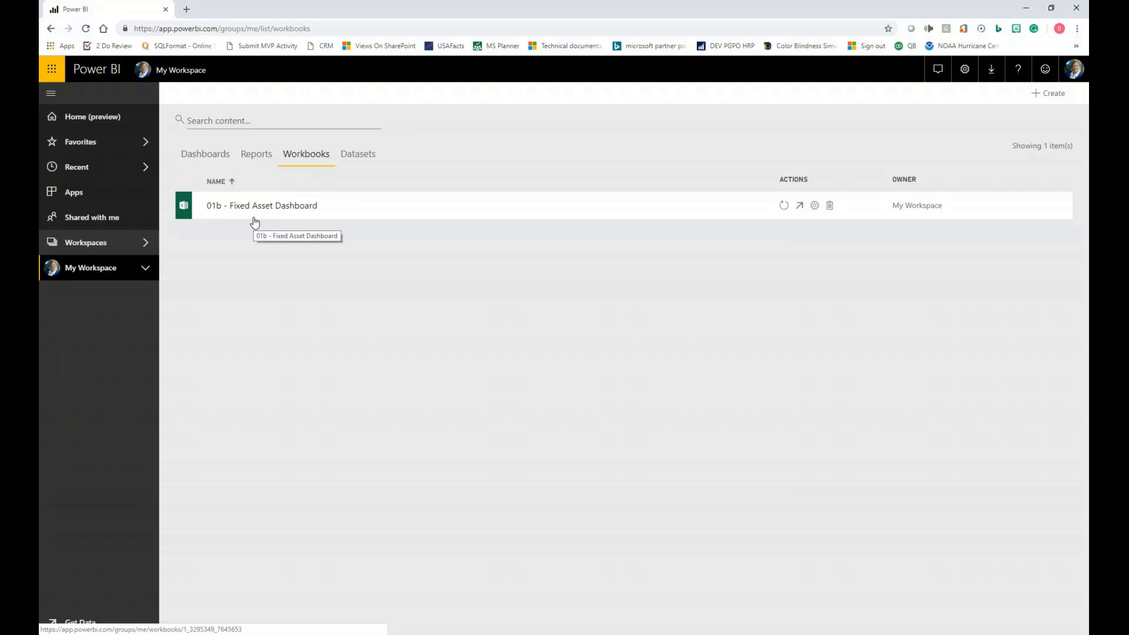
{"action": "left_click", "coordinate": [295, 211]}
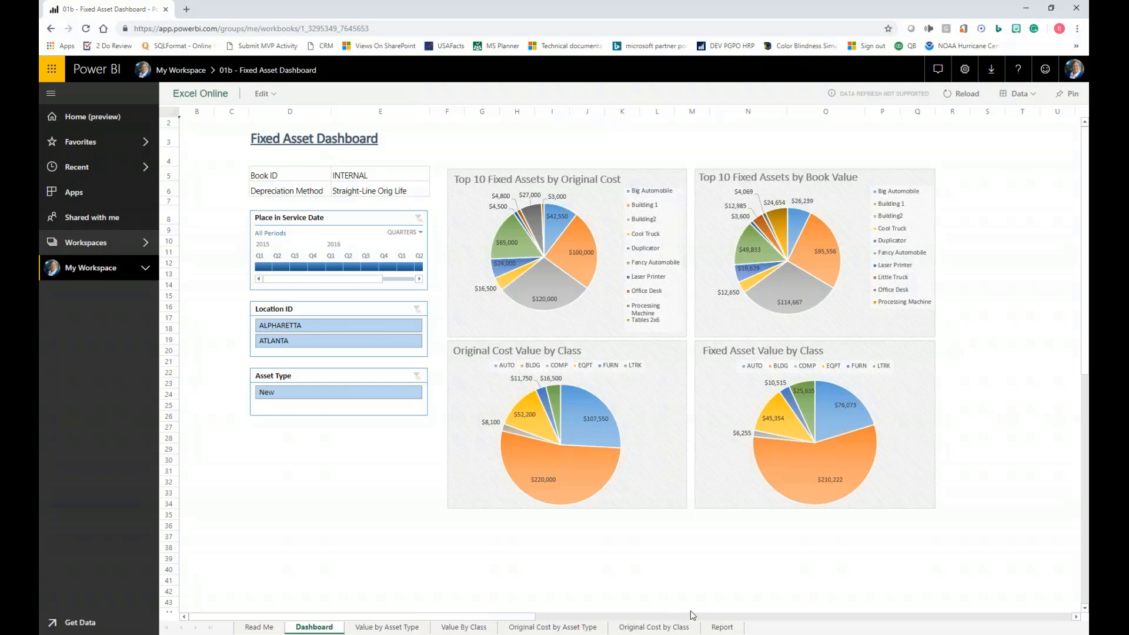
{"action": "left_click", "coordinate": [722, 627]}
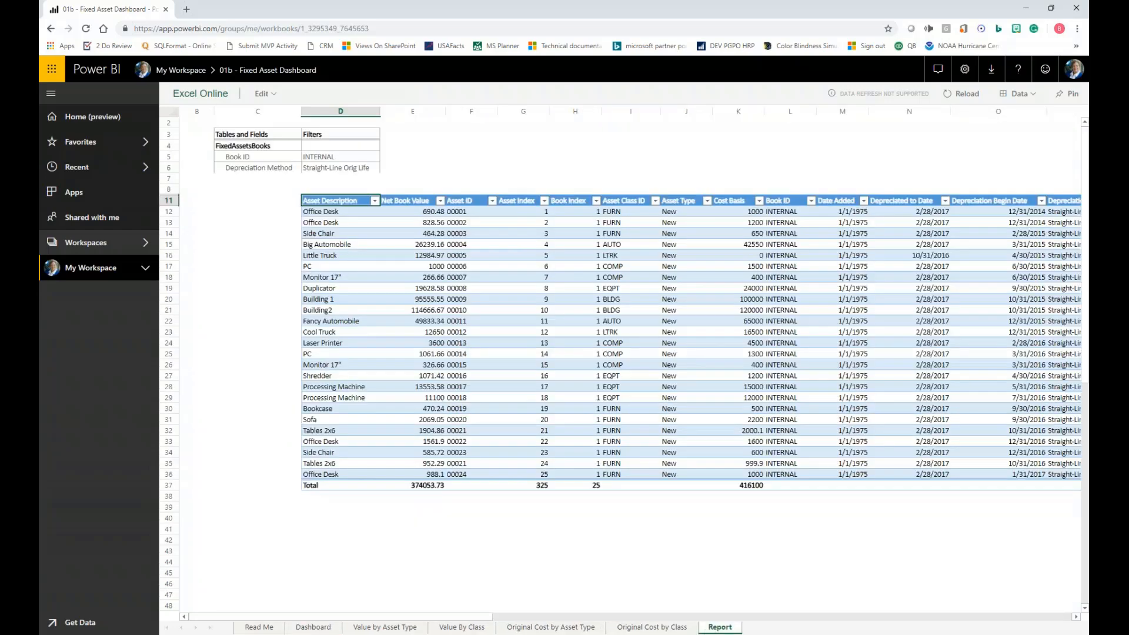
{"action": "left_click", "coordinate": [652, 627]}
{"action": "left_click", "coordinate": [462, 627]}
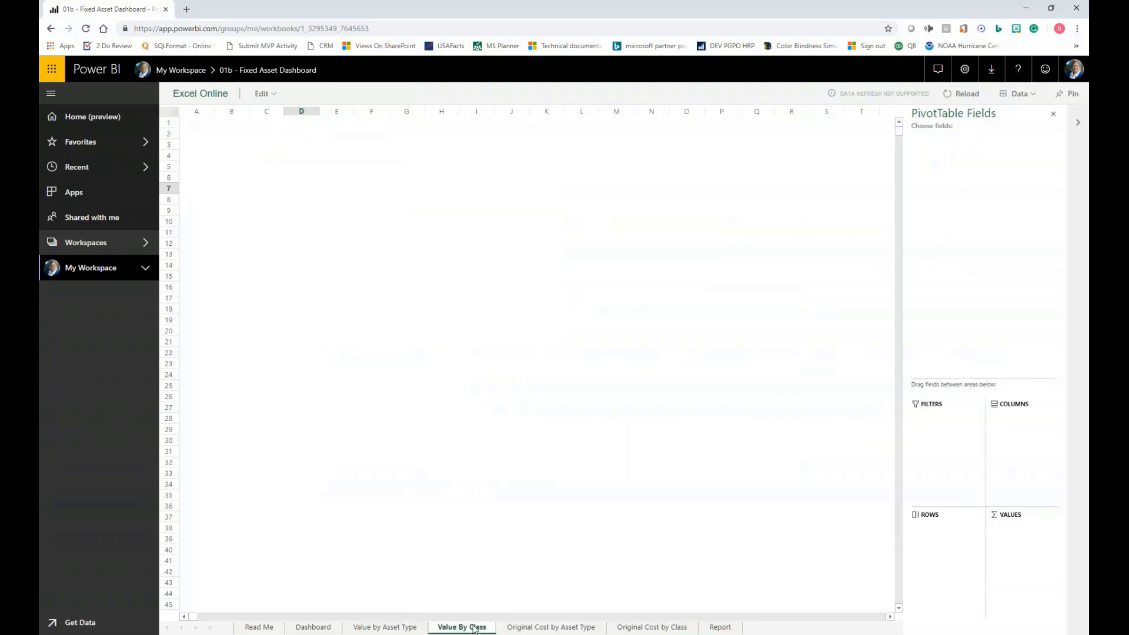
{"action": "left_click", "coordinate": [385, 627]}
{"action": "left_click", "coordinate": [314, 627]}
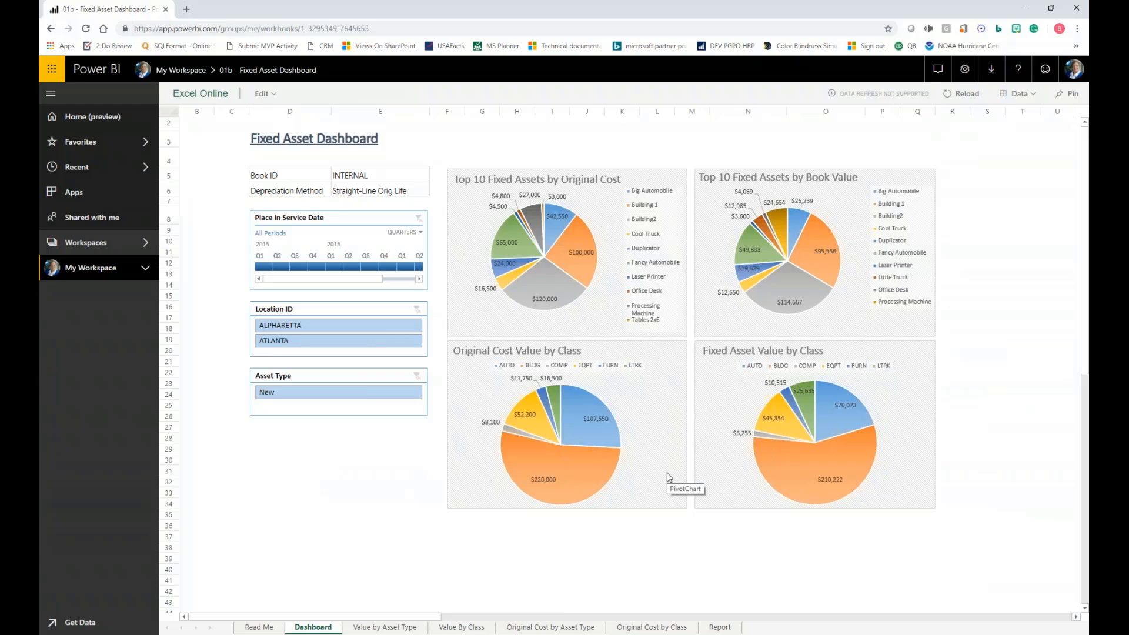
- Filter the dashboard charts by Location ID ALPHARETTA and then ATLANTA, and clear the location filter
{"action": "left_click", "coordinate": [307, 327]}
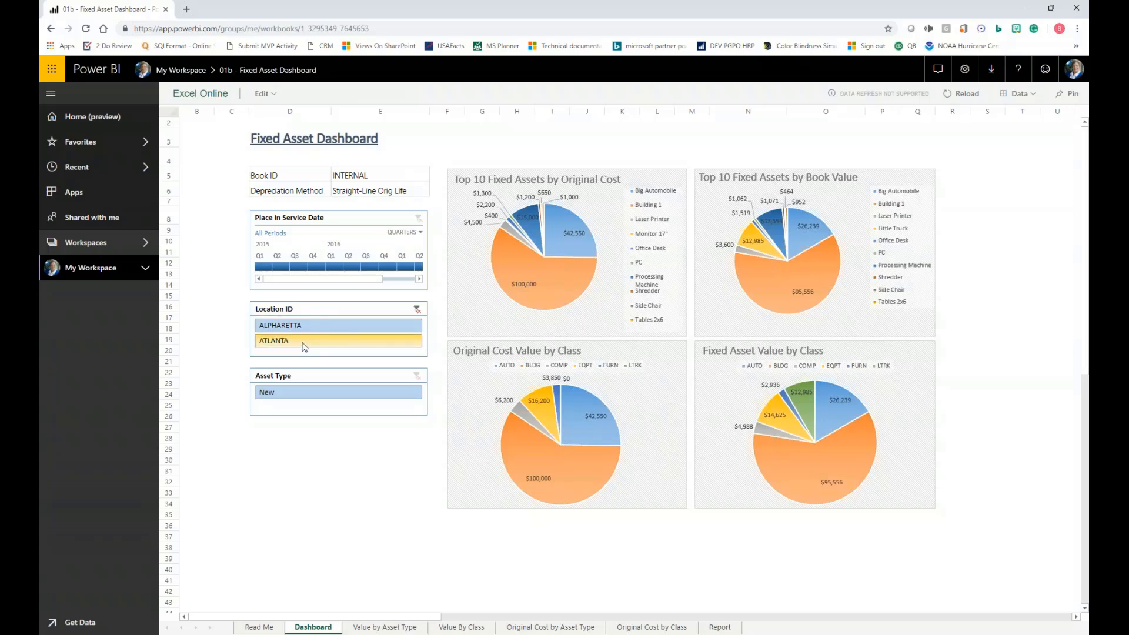
{"action": "left_click", "coordinate": [361, 340]}
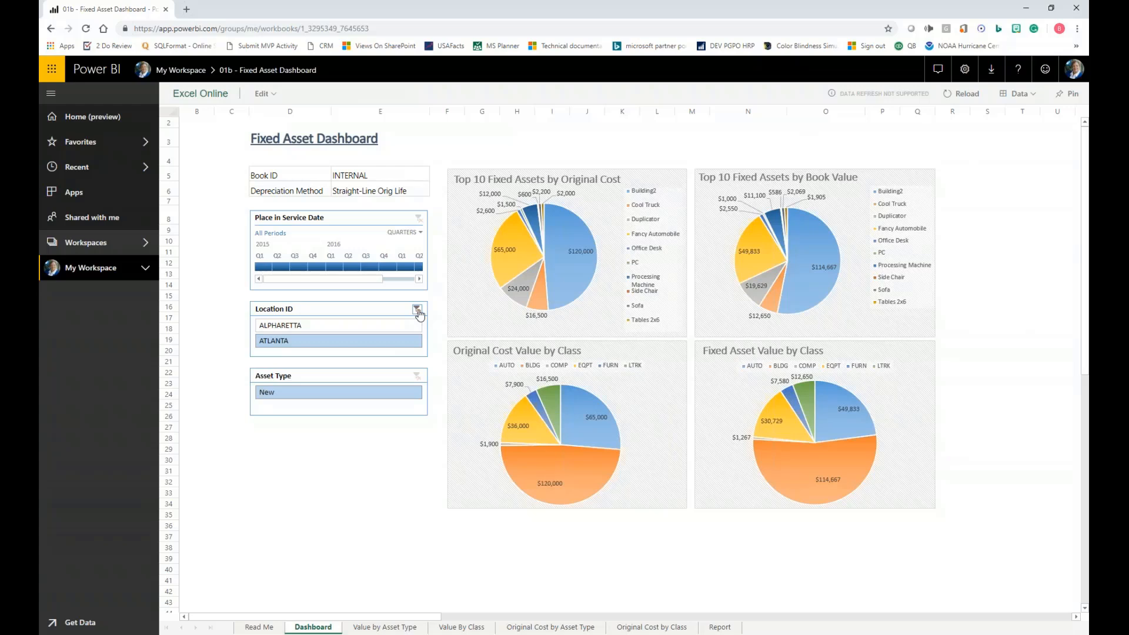
{"action": "left_click", "coordinate": [417, 309]}
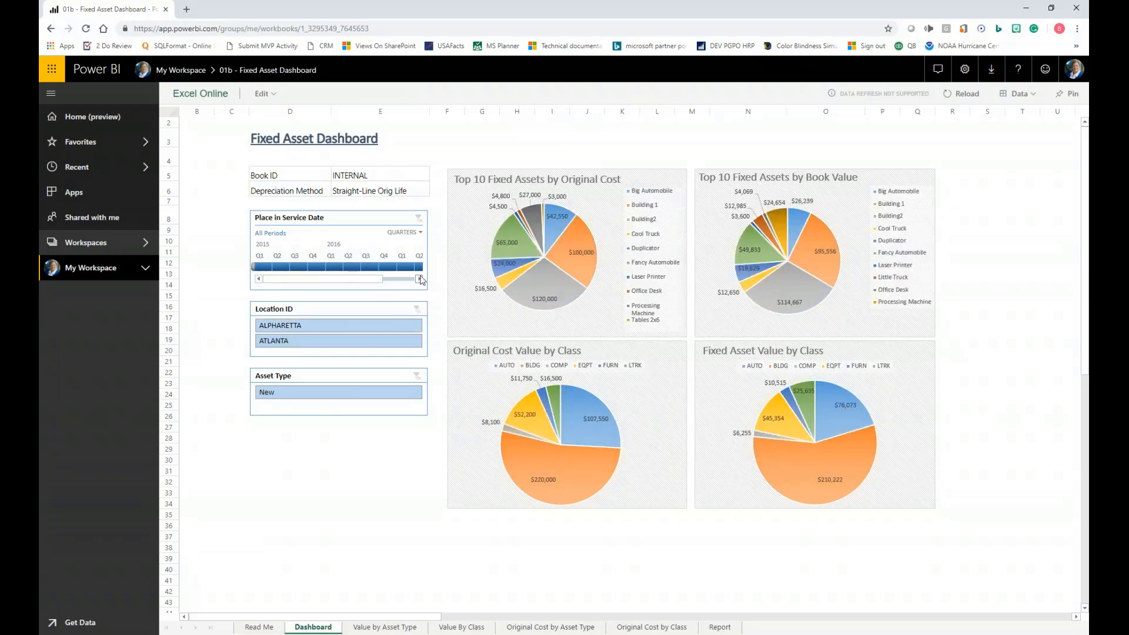
- Filter the dashboard's Place in Service Date timeline to Q1 through Q4 of 2016, and return to My Workspace
{"action": "left_click", "coordinate": [341, 268]}
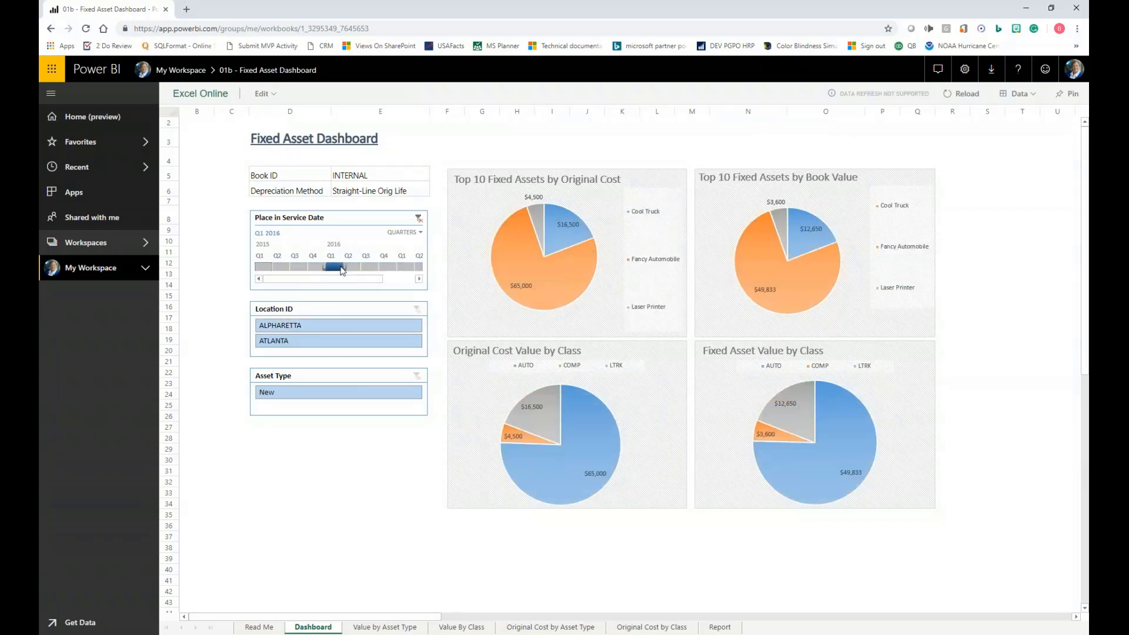
{"action": "left_click_drag", "start_coordinate": [342, 269], "coordinate": [400, 268]}
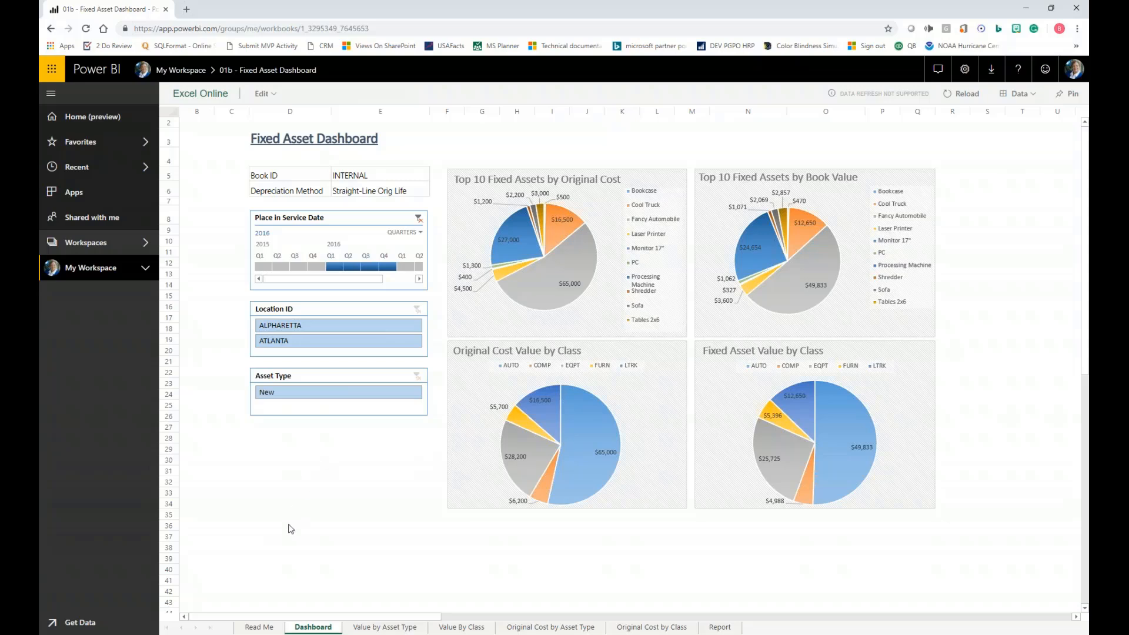
{"action": "left_click", "coordinate": [176, 70]}
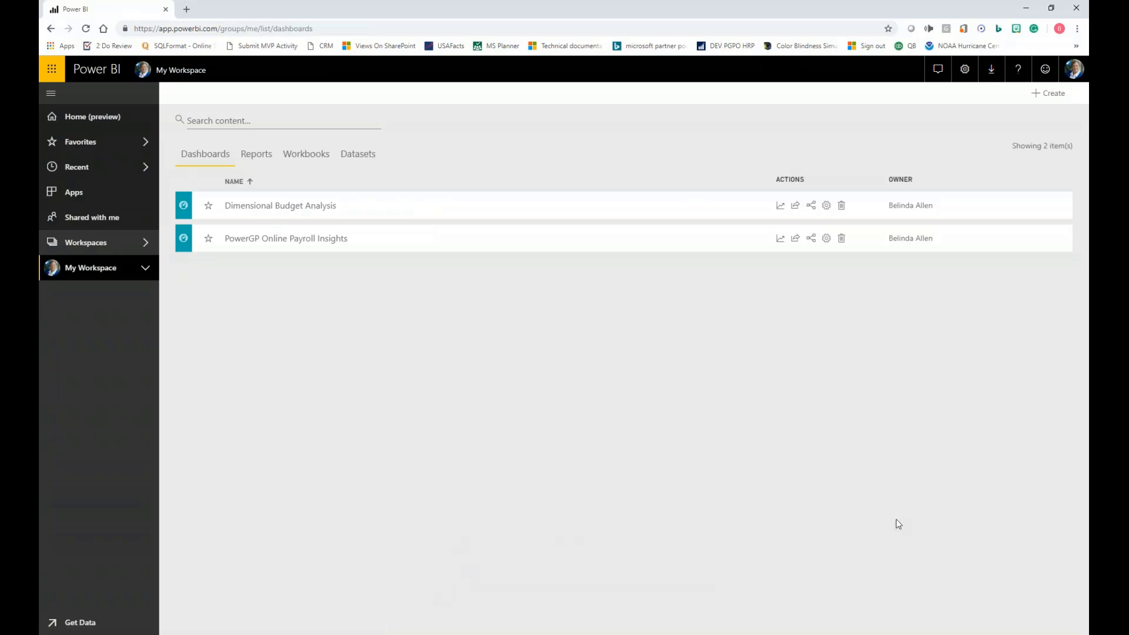
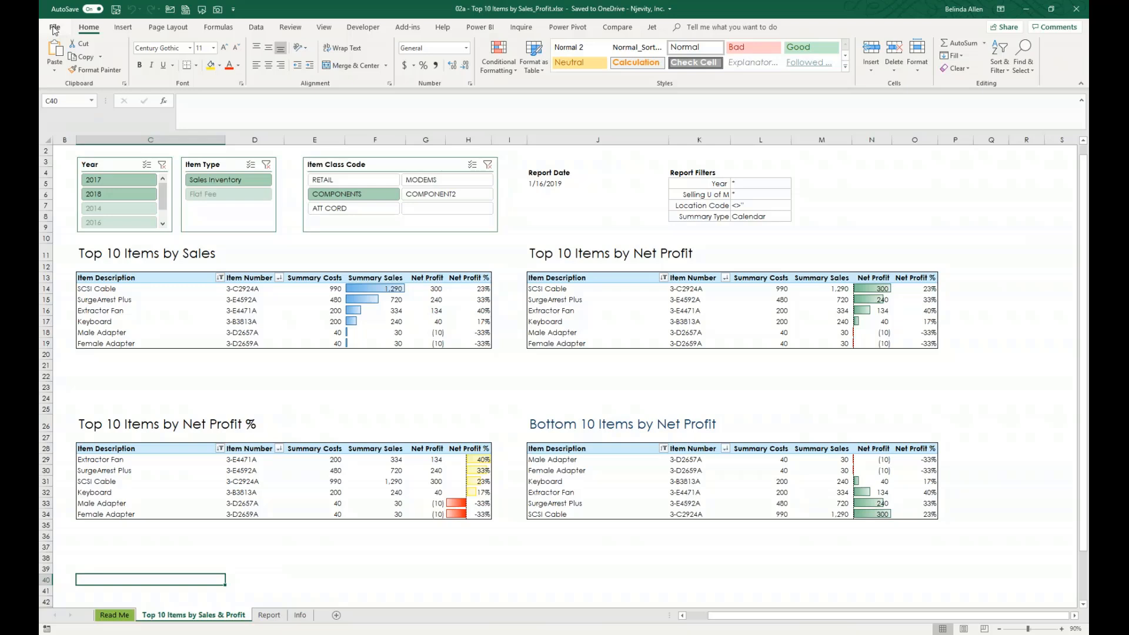
- Publish the 02a - Top 10 Items by Sales_Profit workbook to Power BI by uploading the complete workbook
{"action": "left_click", "coordinate": [54, 28]}
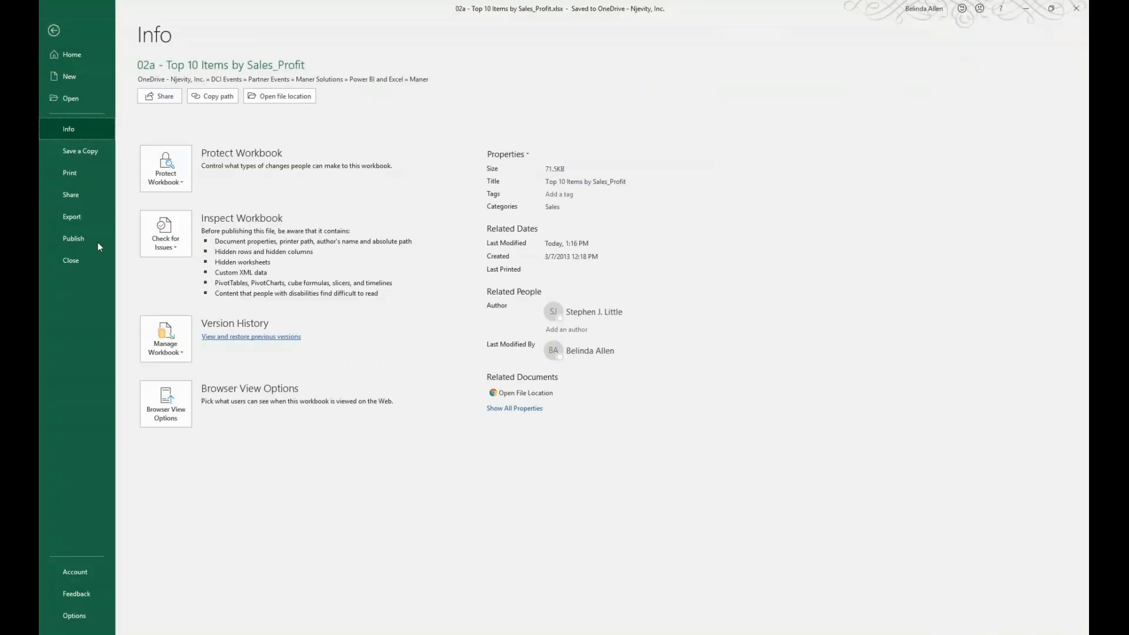
{"action": "left_click", "coordinate": [80, 238]}
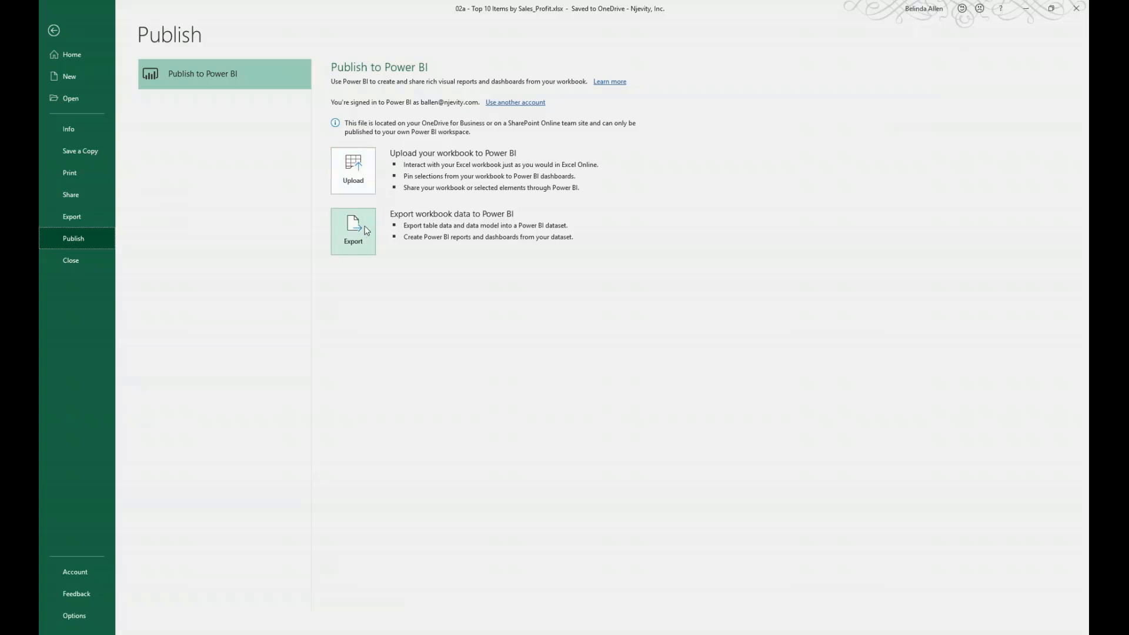
{"action": "left_click", "coordinate": [368, 170]}
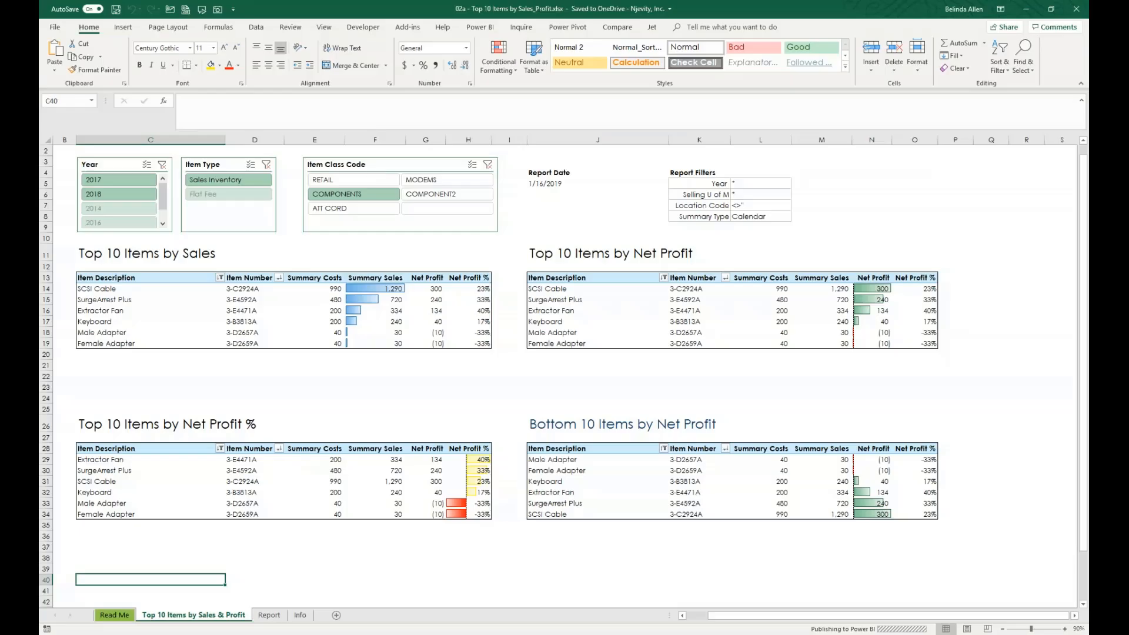
- Publish the same workbook's table data to Power BI by exporting it as a dataset
{"action": "left_click", "coordinate": [55, 30]}
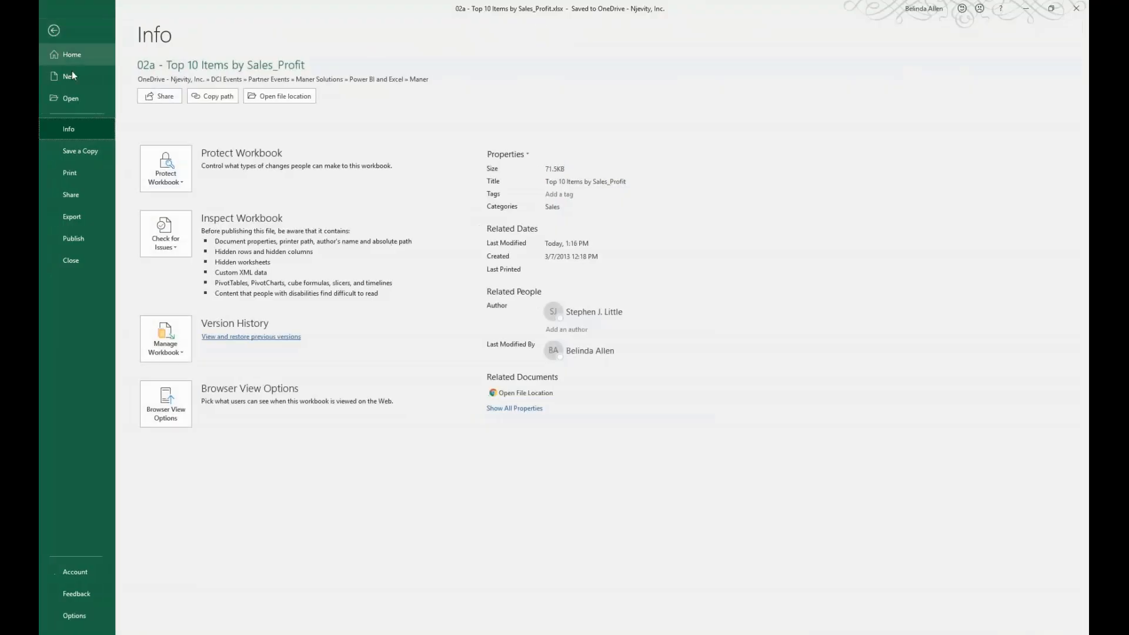
{"action": "left_click", "coordinate": [65, 238]}
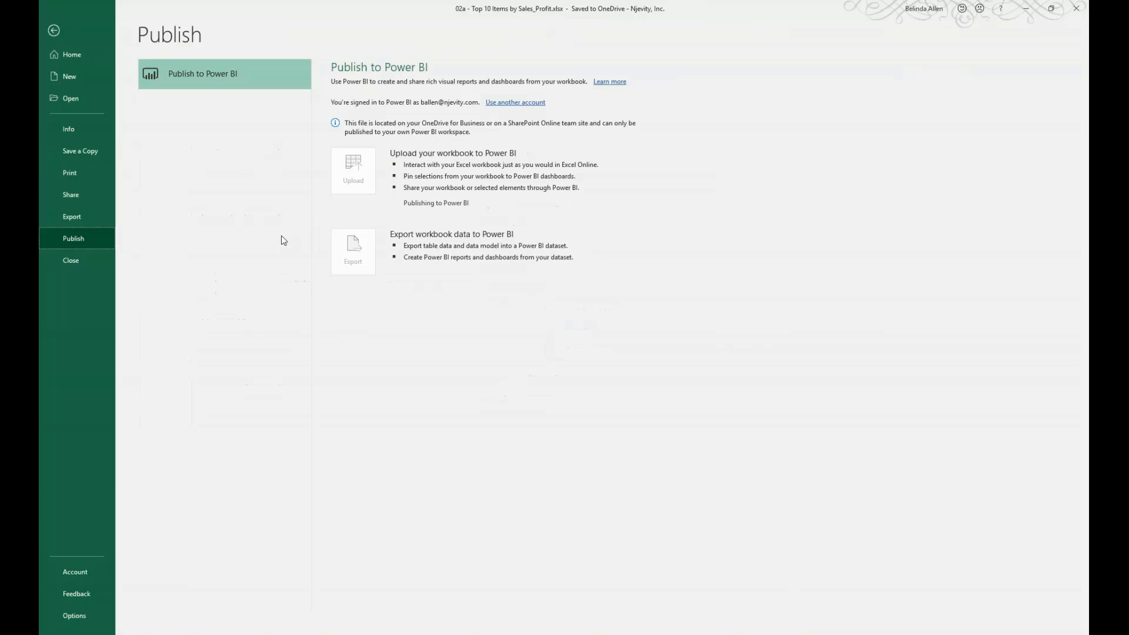
{"action": "left_click", "coordinate": [204, 75]}
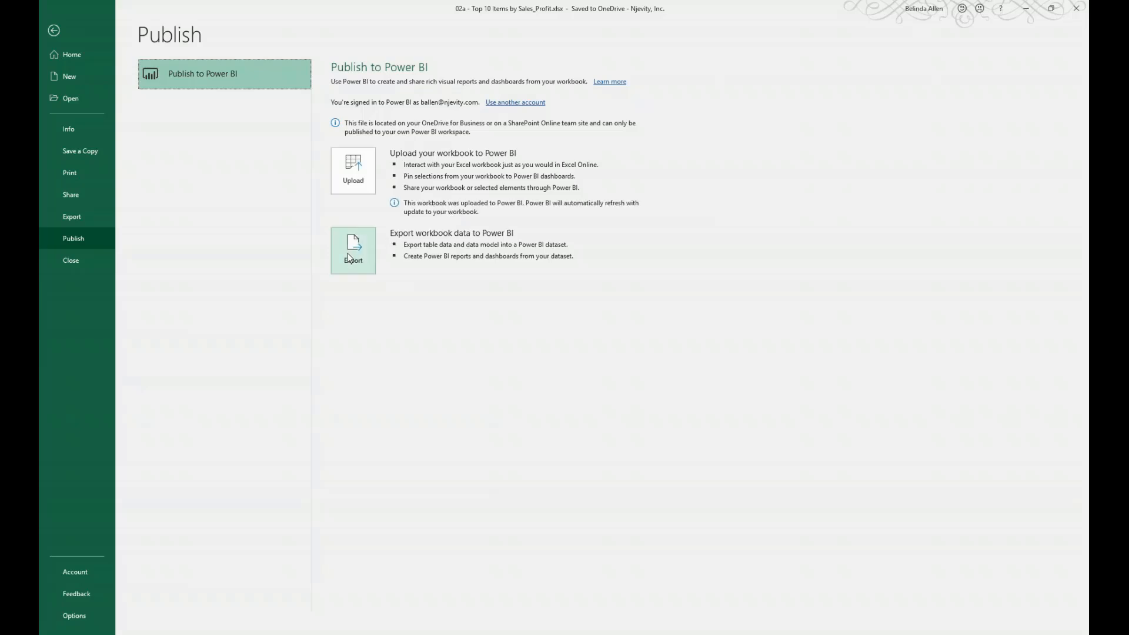
{"action": "left_click", "coordinate": [349, 257]}
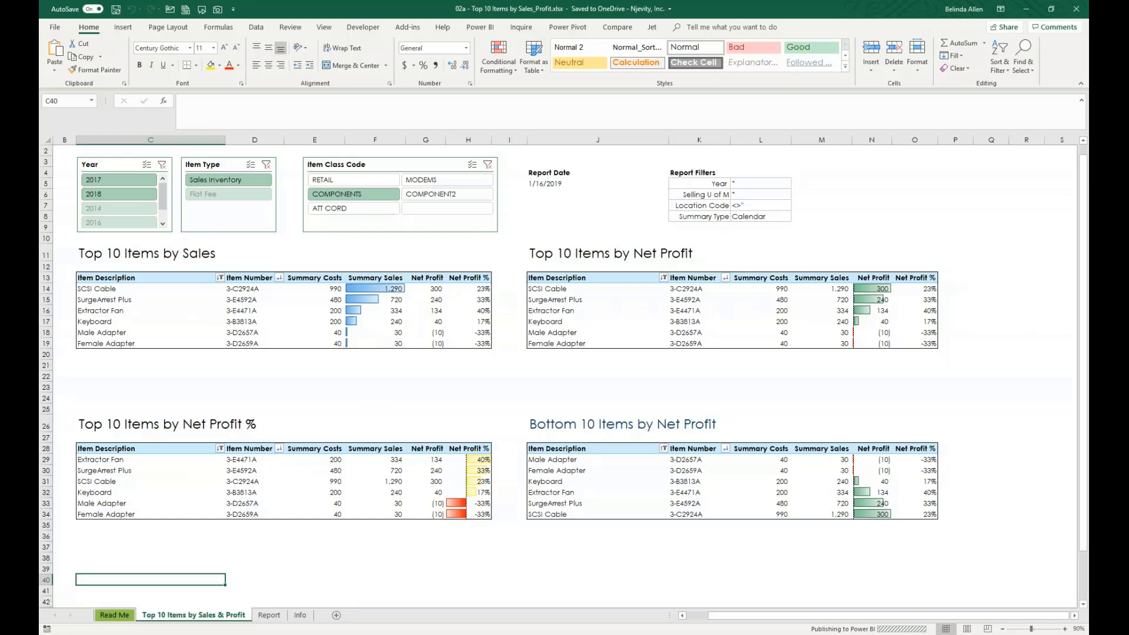
- Switch to Power BI, open the uploaded 02a - Top 10 Items by Sales_Profit workbook from My Workspace, and dismiss the dataset notification
{"action": "key", "text": "alt+Tab"}
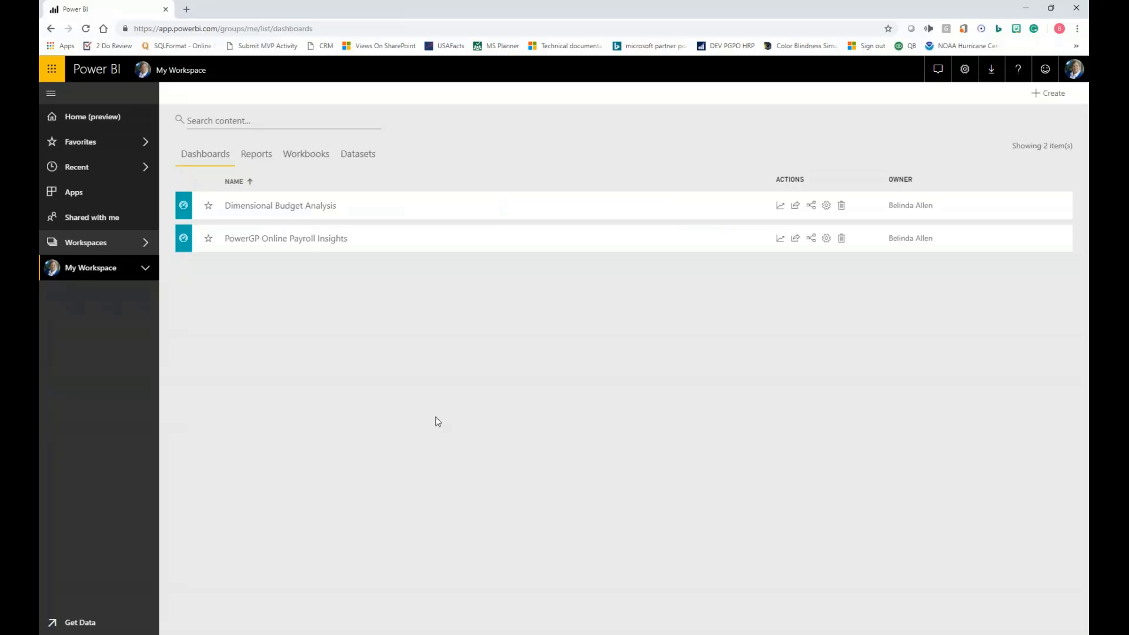
{"action": "left_click", "coordinate": [311, 154]}
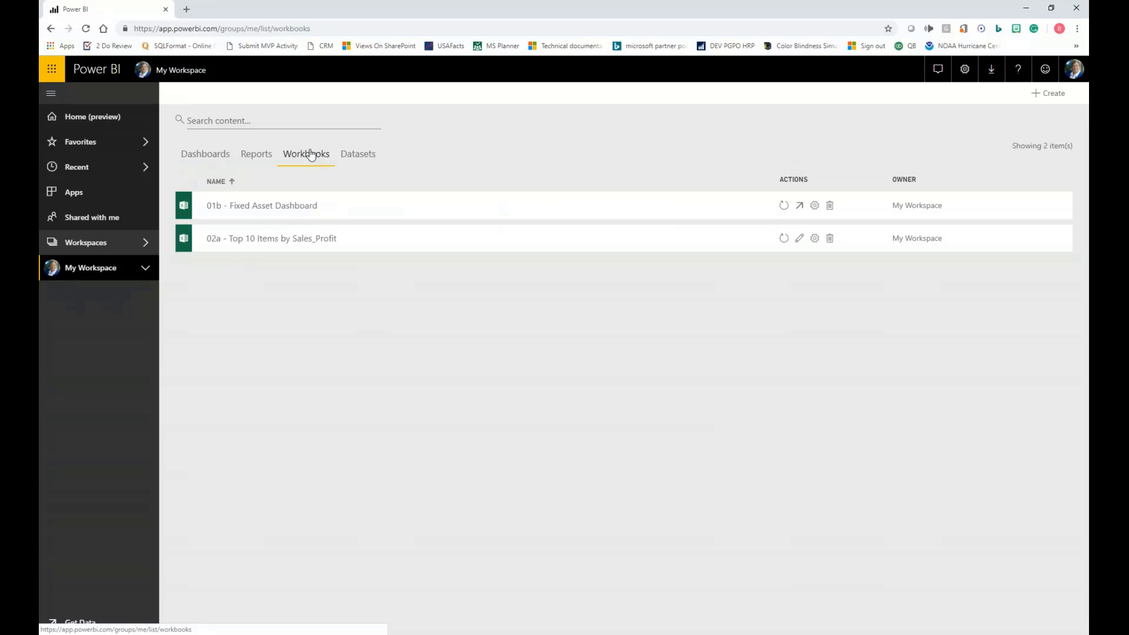
{"action": "left_click", "coordinate": [281, 245]}
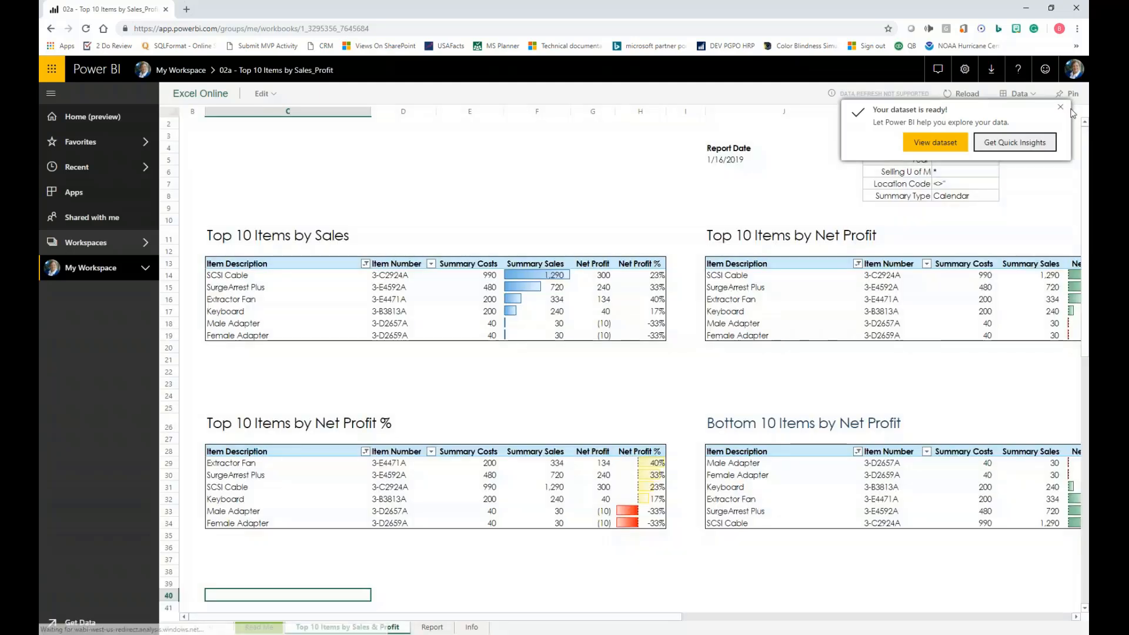
{"action": "left_click", "coordinate": [1059, 107]}
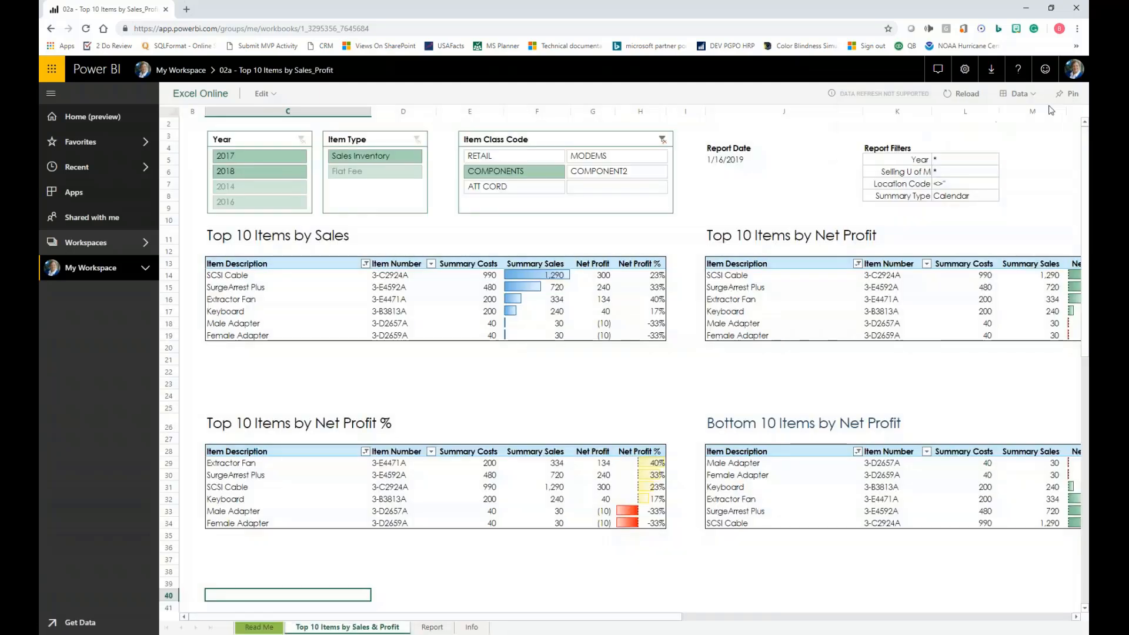
- Filter the Top 10 tables by Year 2017 and then 2014, and by Item Class Code ATT CORD
{"action": "left_click", "coordinate": [266, 174], "text": "ctrl"}
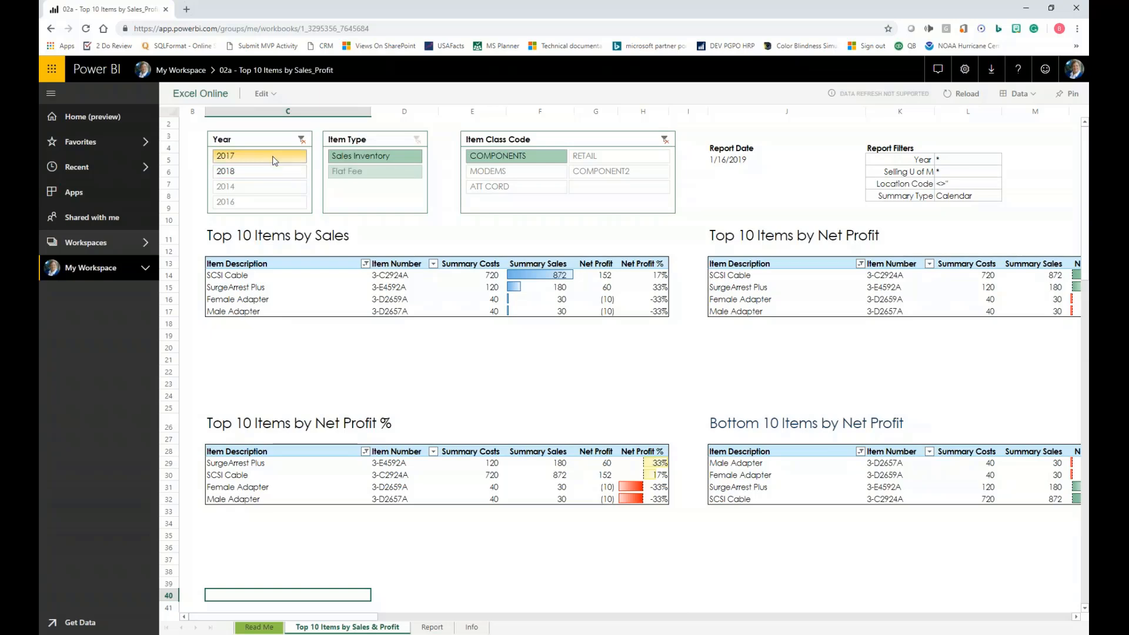
{"action": "left_click", "coordinate": [282, 187]}
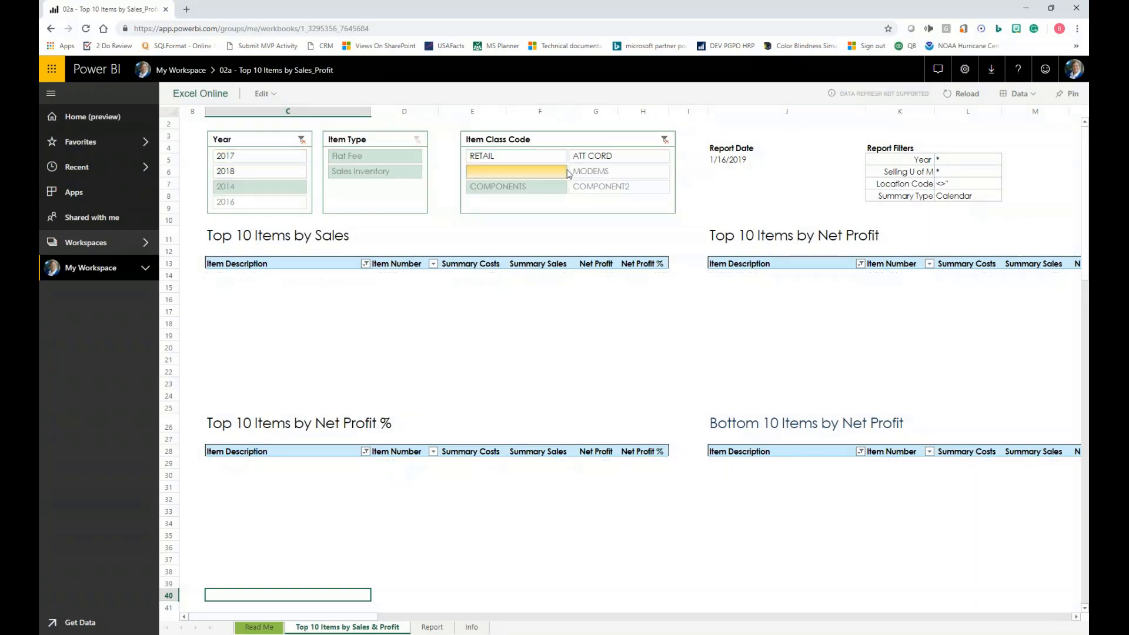
{"action": "left_click", "coordinate": [611, 158]}
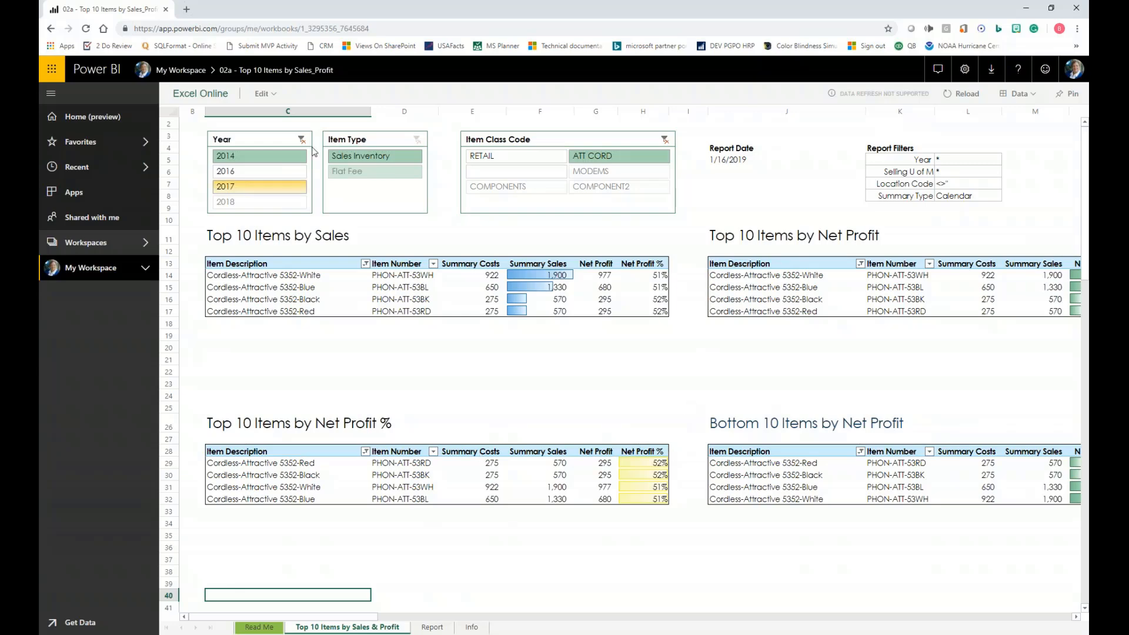
- Return to My Workspace, list its datasets, and show the further actions for 04 - Item Sales Qty and Amounts
{"action": "left_click", "coordinate": [186, 73]}
{"action": "left_click", "coordinate": [370, 155]}
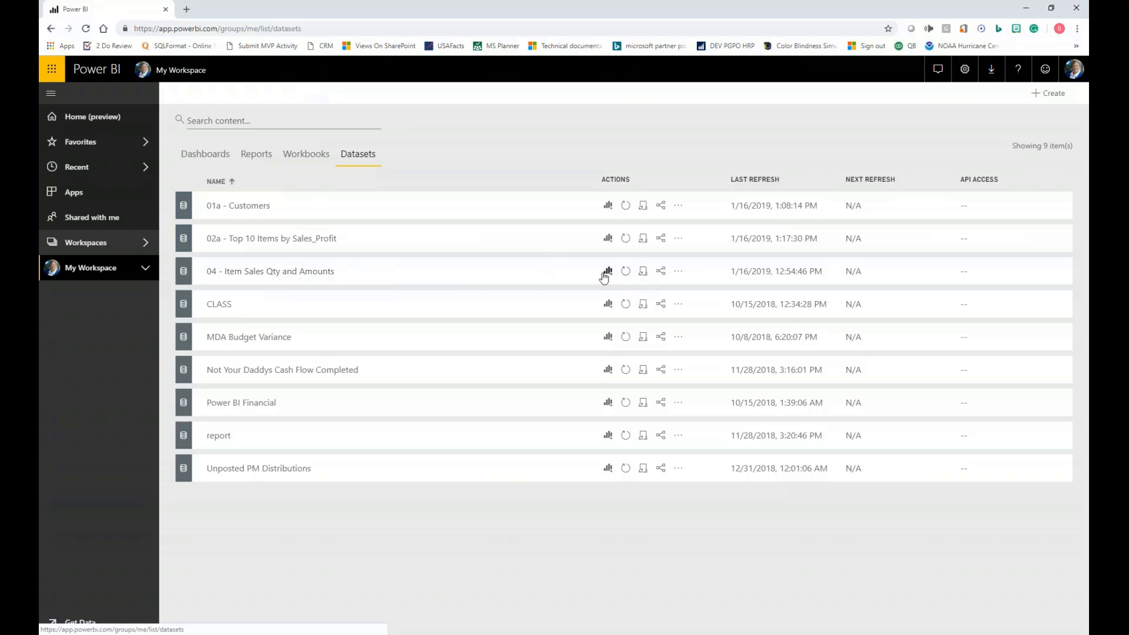
{"action": "left_click", "coordinate": [679, 274]}
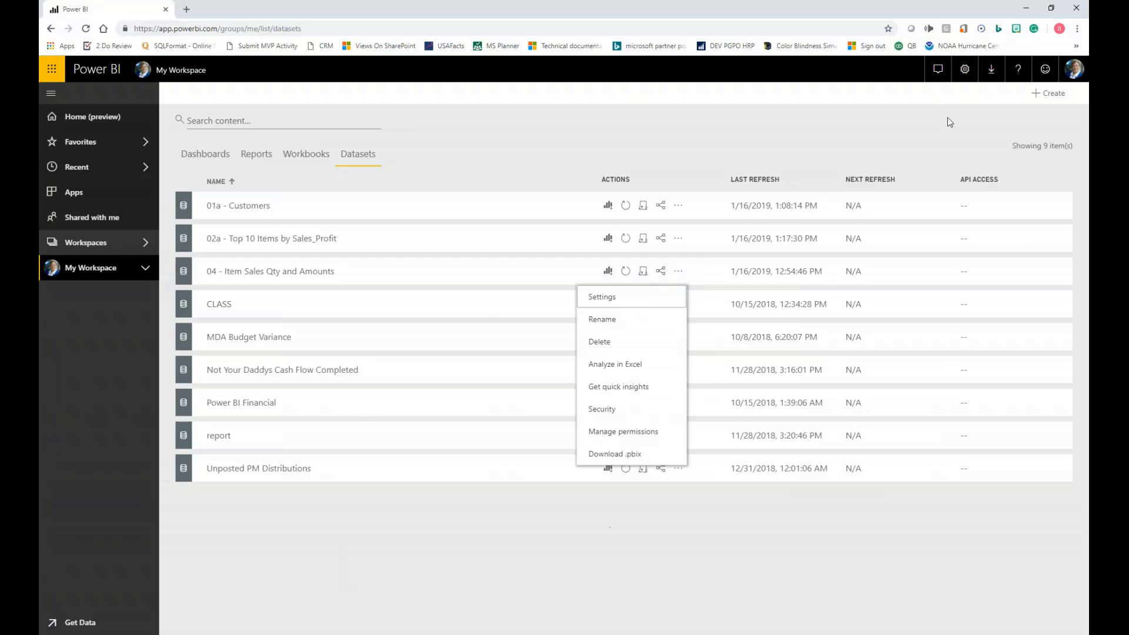
- Create a new report in My Workspace based on the 02a - Top 10 Items by Sales_Profit dataset
{"action": "left_click", "coordinate": [1049, 93]}
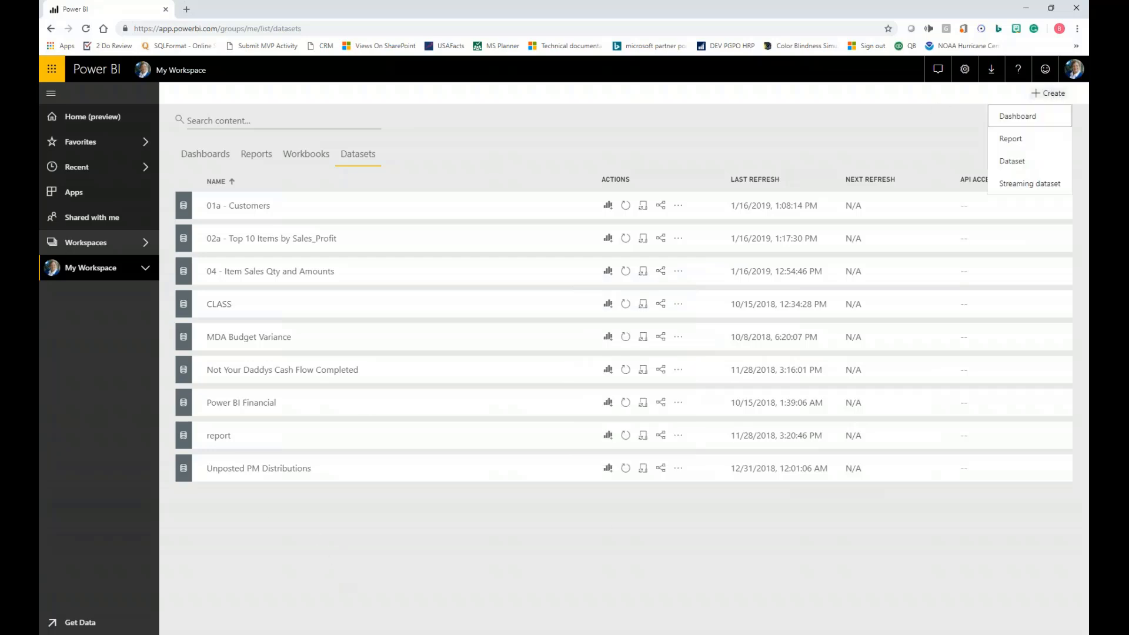
{"action": "left_click", "coordinate": [1024, 138]}
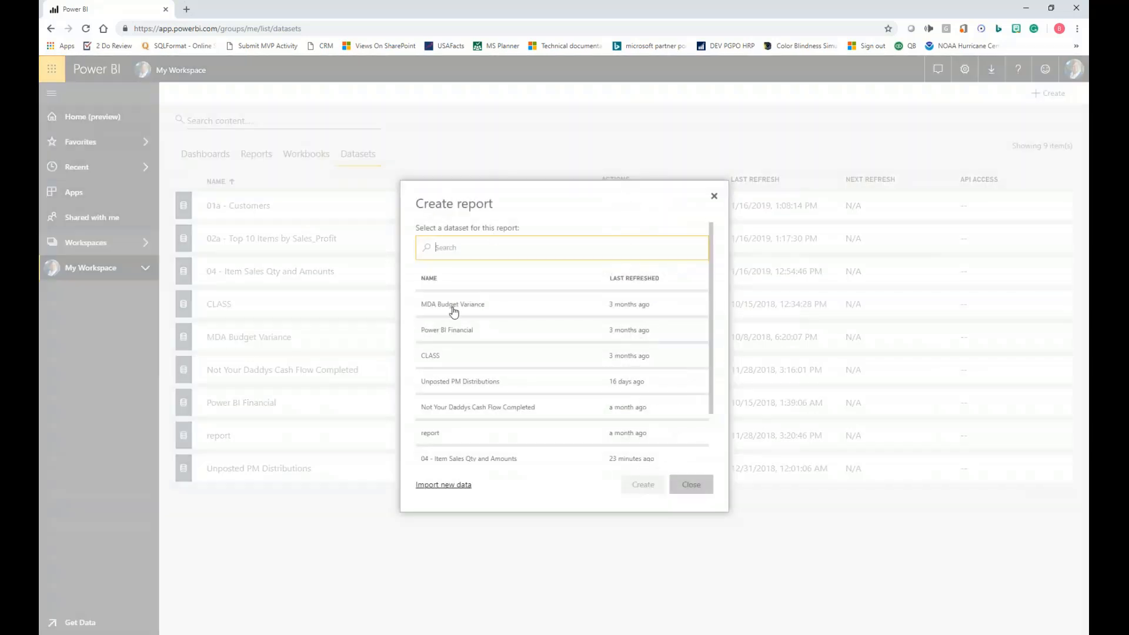
{"action": "scroll", "coordinate": [442, 414], "scroll_direction": "down", "scroll_amount": 1}
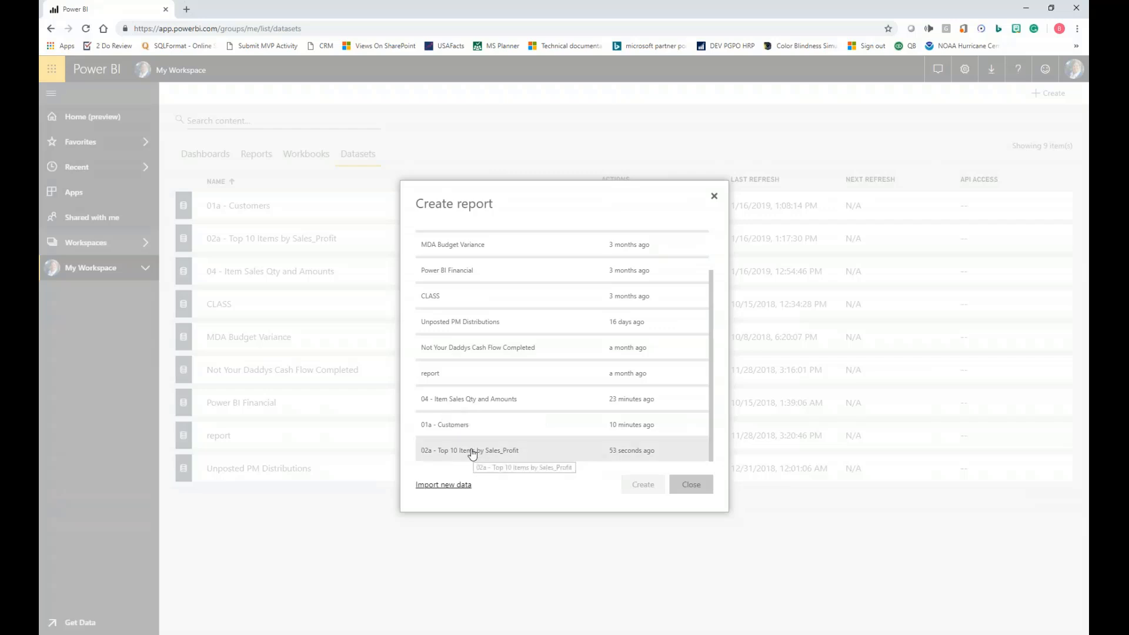
{"action": "left_click", "coordinate": [470, 450]}
{"action": "left_click", "coordinate": [643, 484]}
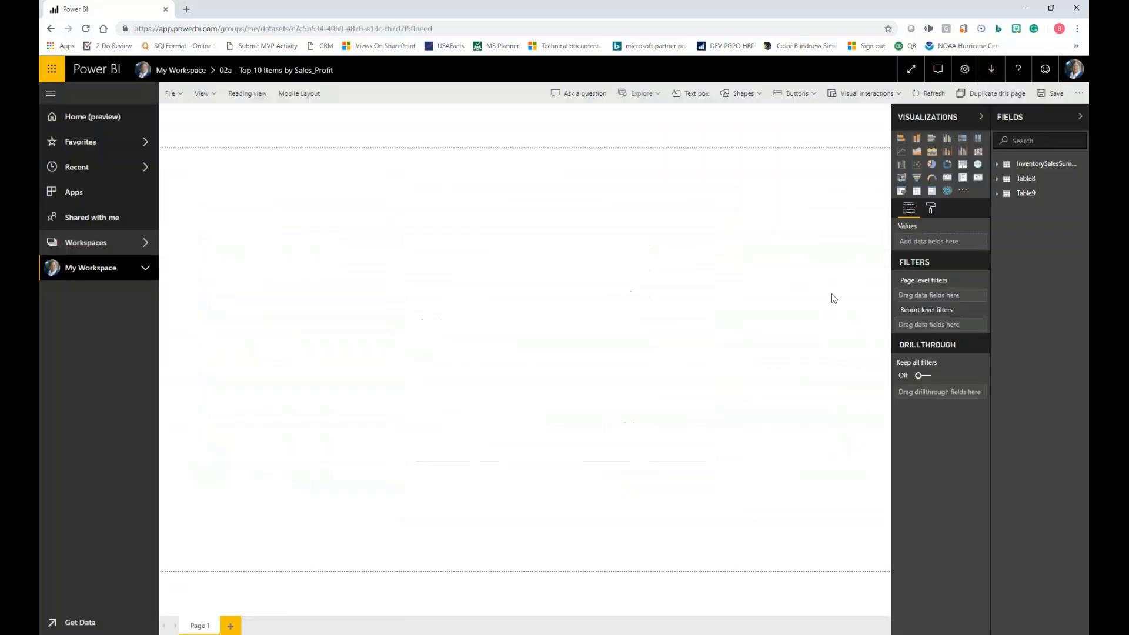
- Expand the dataset's three tables and build a column chart of Summary Costs and Summary Prd/Mth by Item Number
{"action": "left_click", "coordinate": [998, 166]}
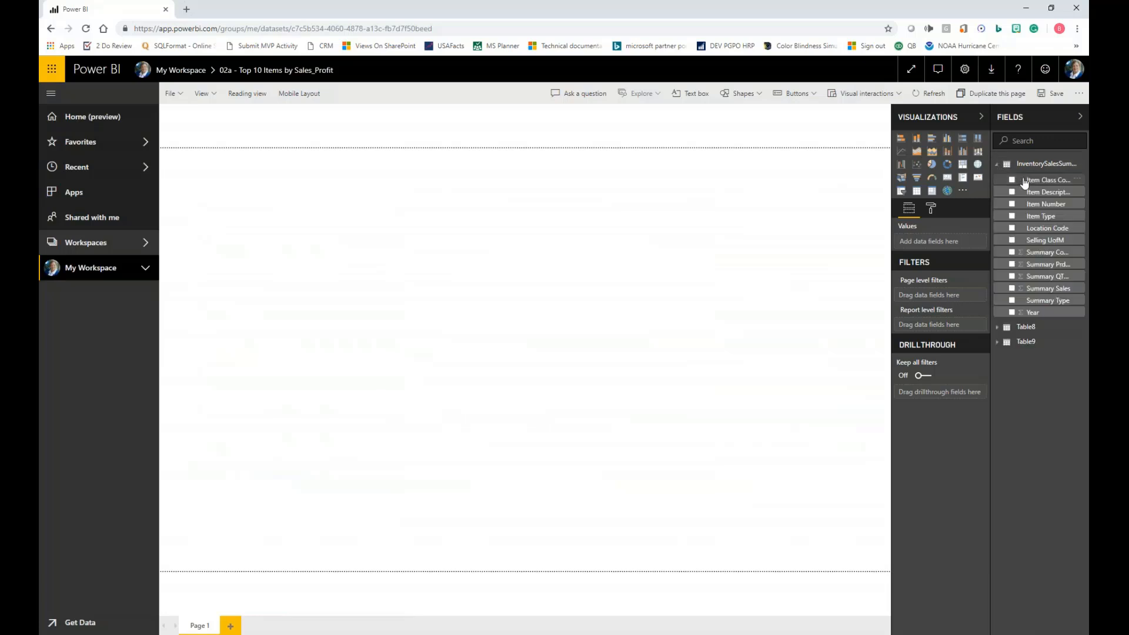
{"action": "left_click", "coordinate": [998, 327]}
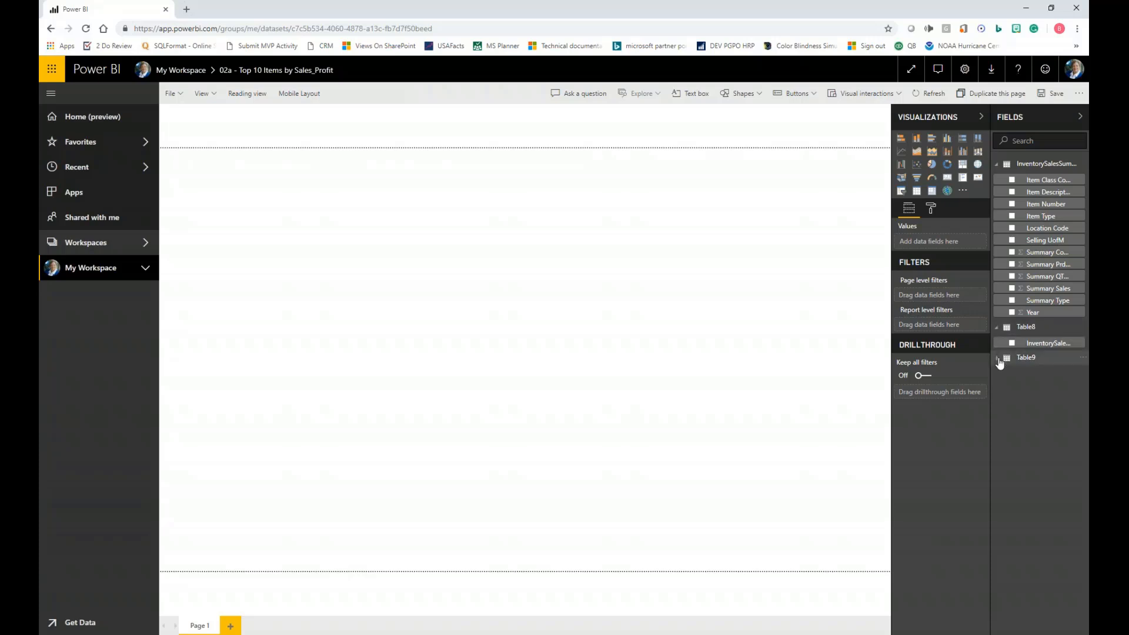
{"action": "left_click", "coordinate": [998, 360]}
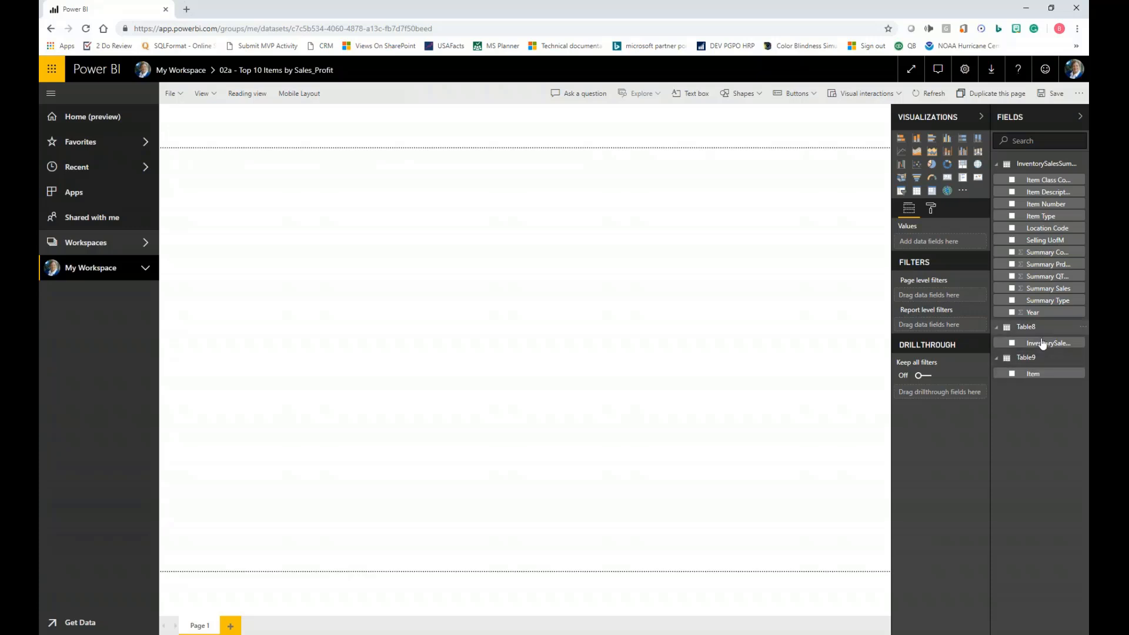
{"action": "left_click_drag", "start_coordinate": [1045, 252], "coordinate": [665, 262]}
{"action": "left_click_drag", "start_coordinate": [1048, 264], "coordinate": [705, 262]}
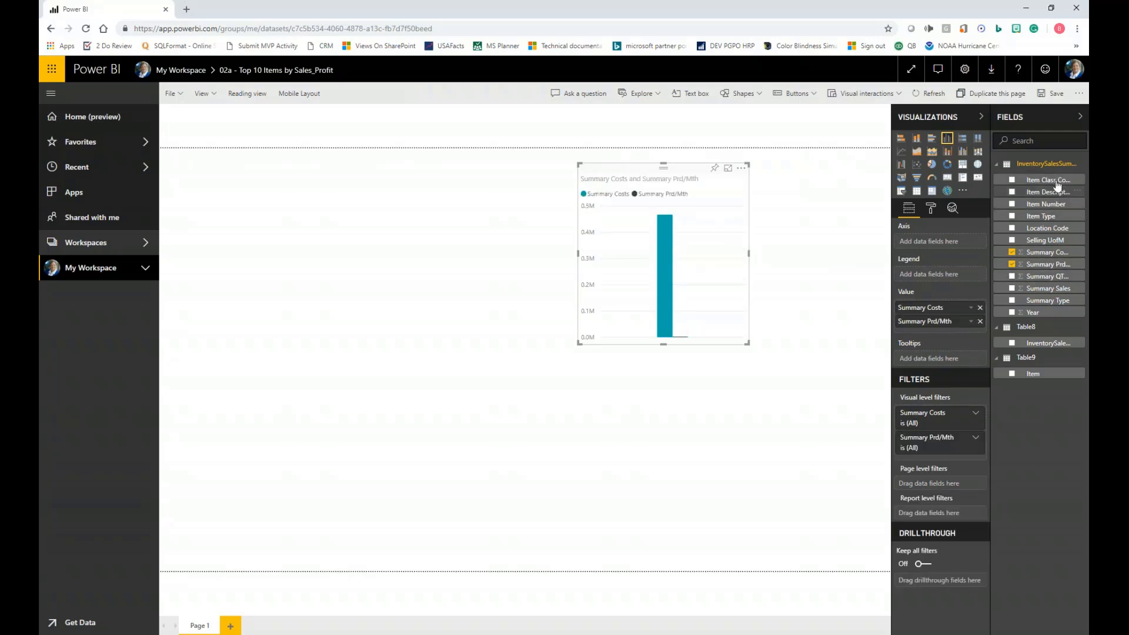
{"action": "left_click_drag", "start_coordinate": [1046, 203], "coordinate": [935, 241]}
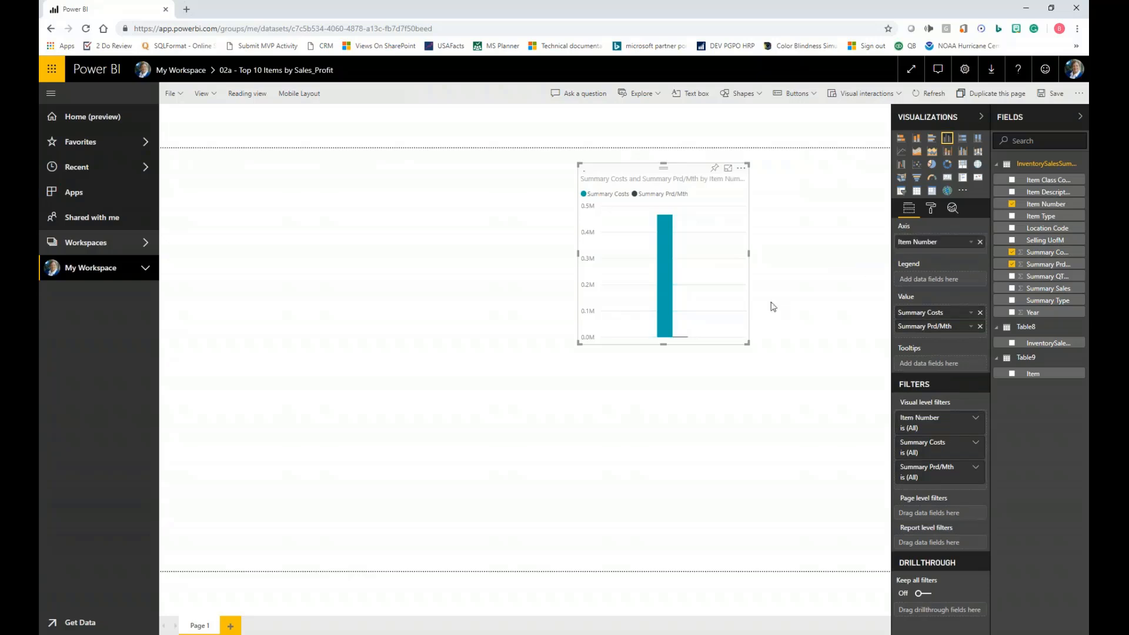
- Enlarge the chart to cover most of the report page, and return to My Workspace without saving the report
{"action": "left_click", "coordinate": [581, 347]}
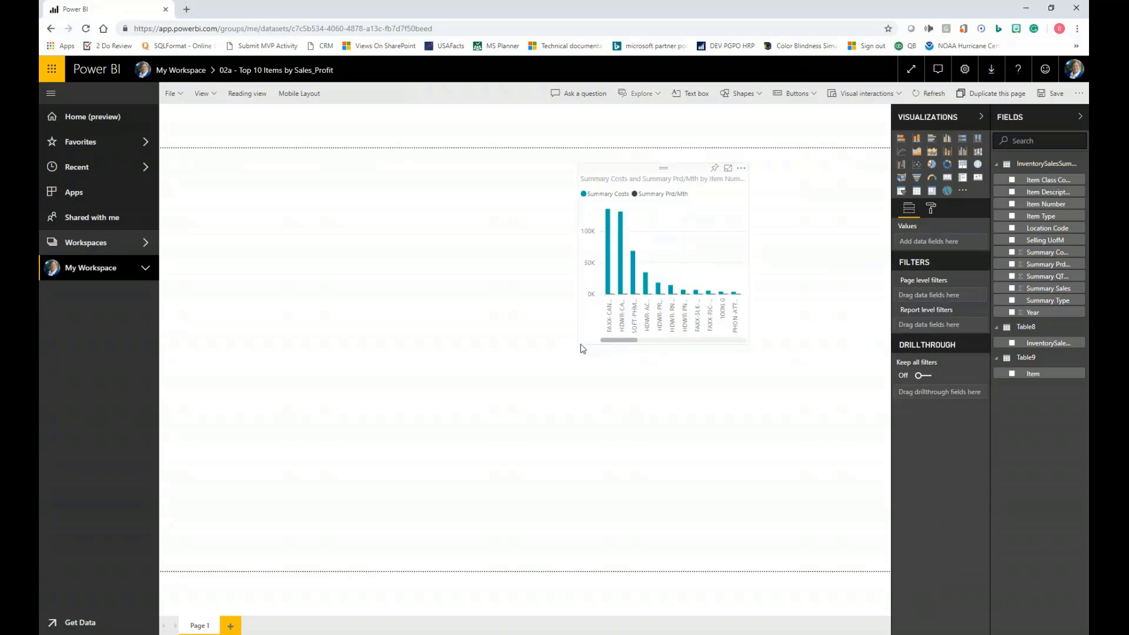
{"action": "left_click", "coordinate": [582, 346]}
{"action": "left_click_drag", "start_coordinate": [565, 351], "coordinate": [241, 513]}
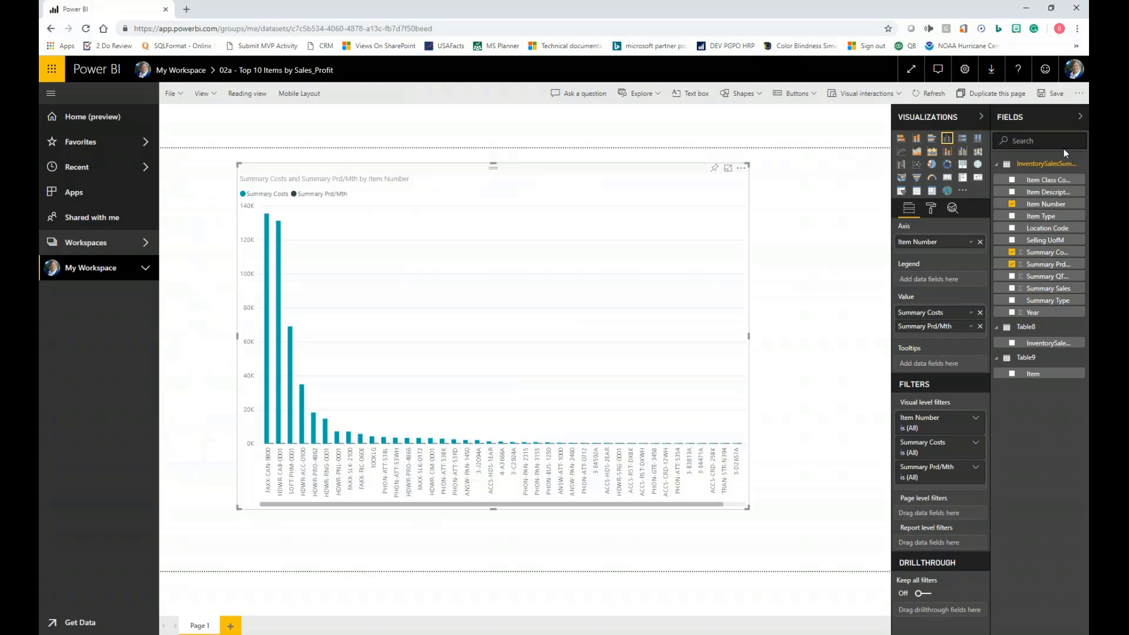
{"action": "left_click", "coordinate": [169, 72]}
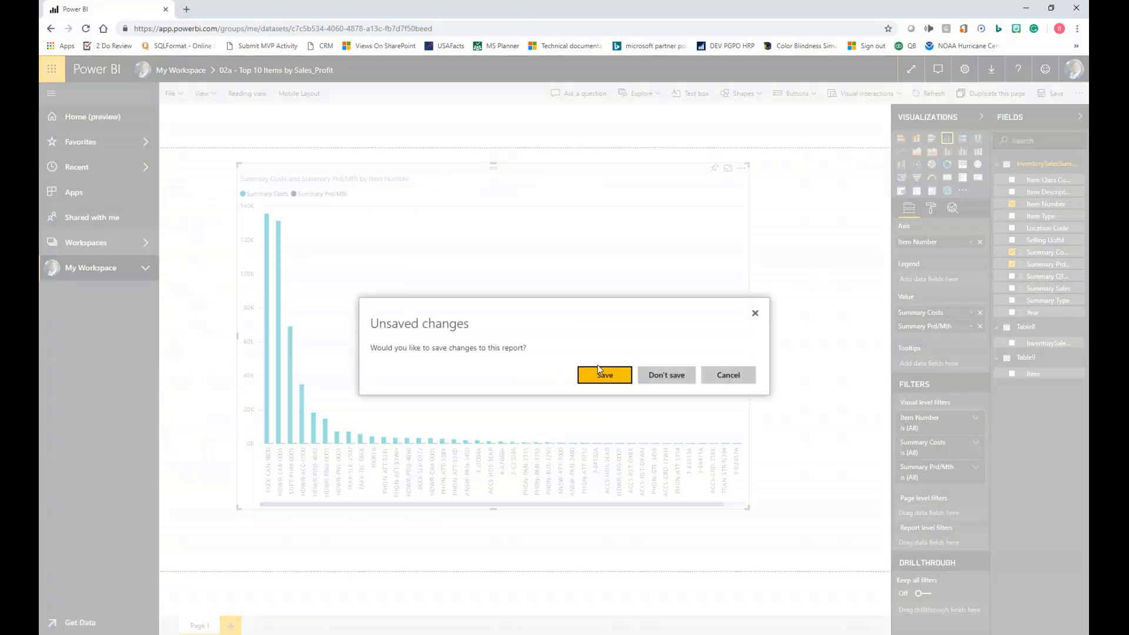
{"action": "left_click", "coordinate": [673, 379]}
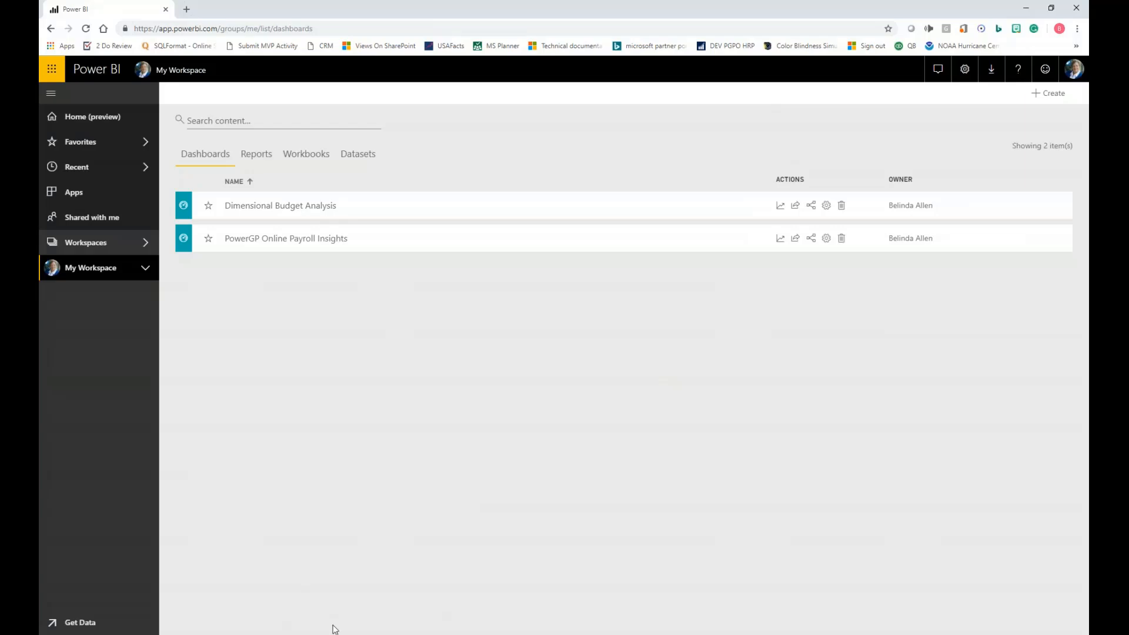
- Switch to Excel and close the 02a - Top 10 Items by Sales_Profit workbook
{"action": "left_click", "coordinate": [266, 634]}
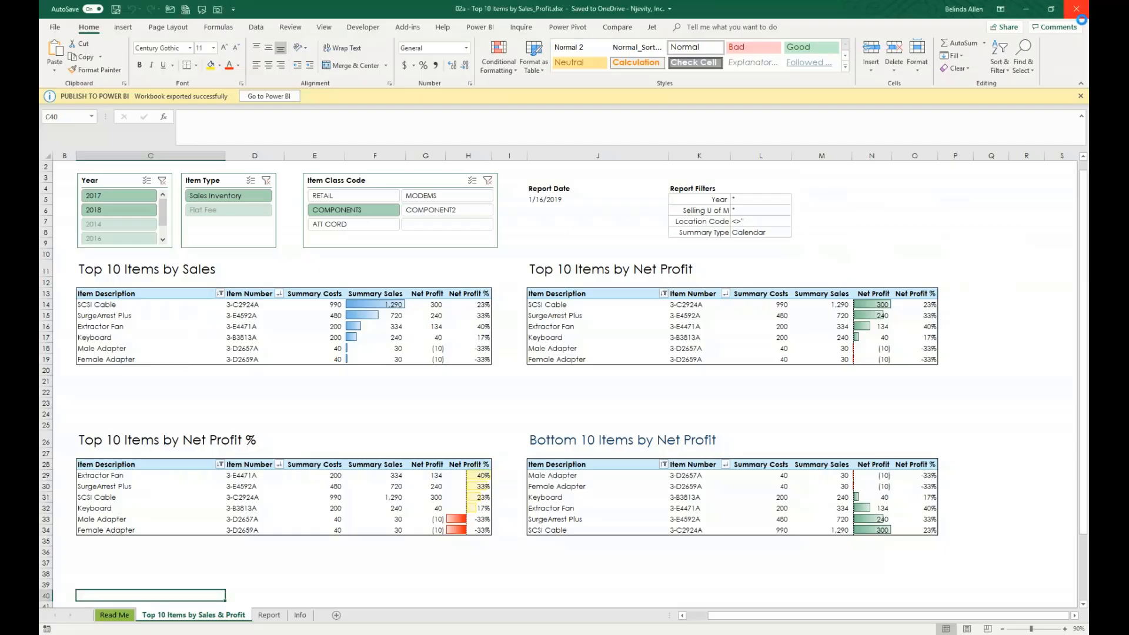
{"action": "left_click", "coordinate": [1078, 17]}
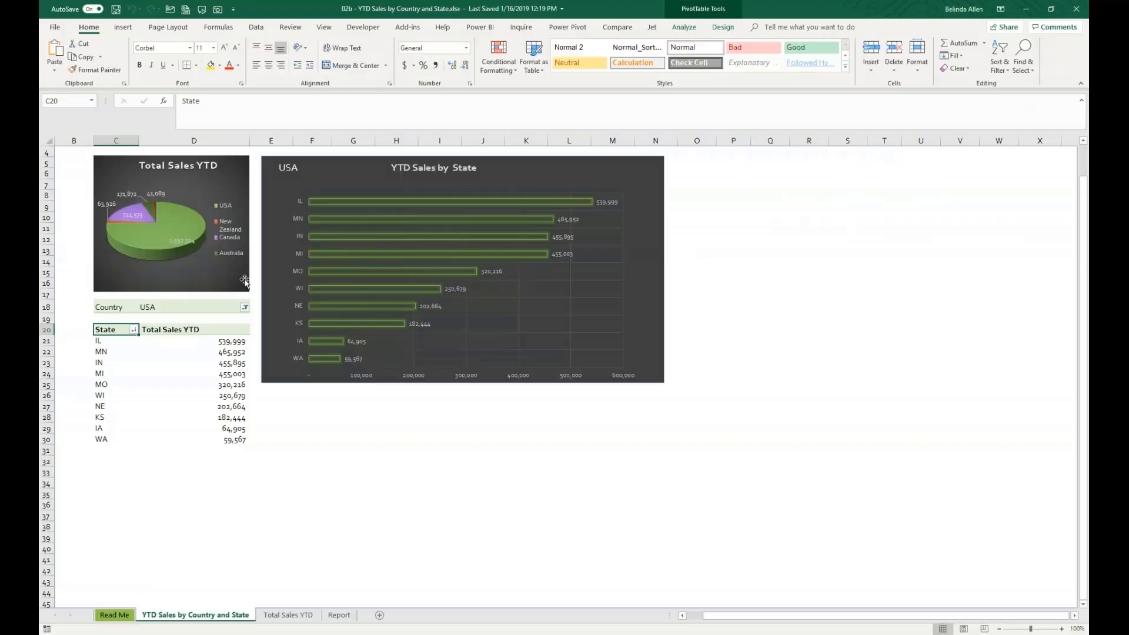
- Try to open the Power BI Pin Manager for the 02b - YTD Sales by Country and State workbook, and back out of the sign-in
{"action": "left_click", "coordinate": [680, 504]}
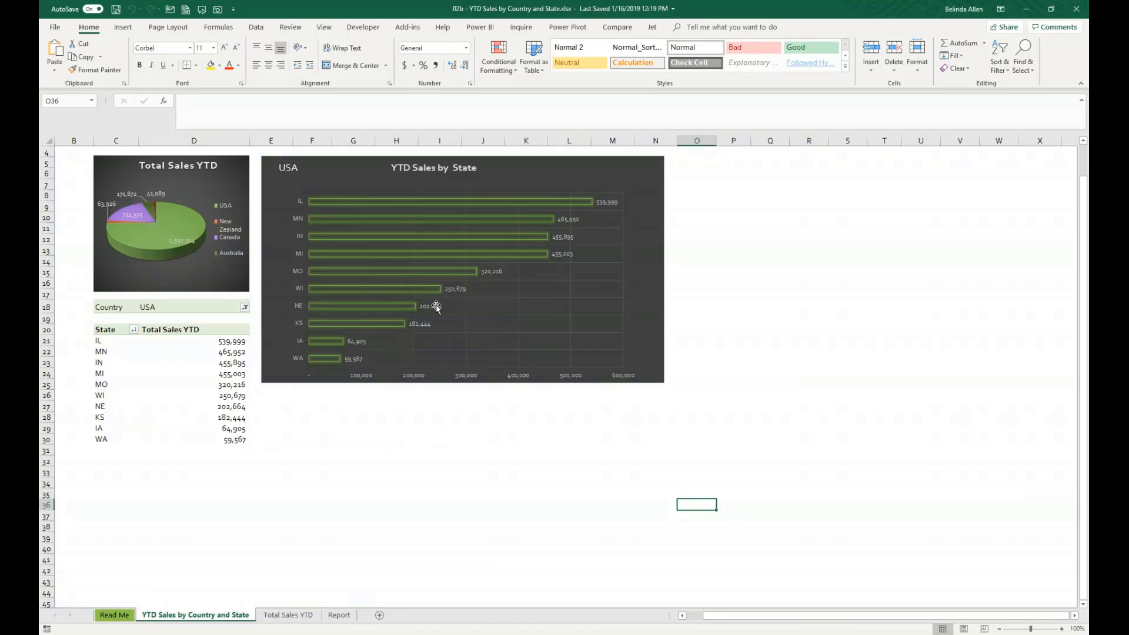
{"action": "left_click", "coordinate": [478, 28]}
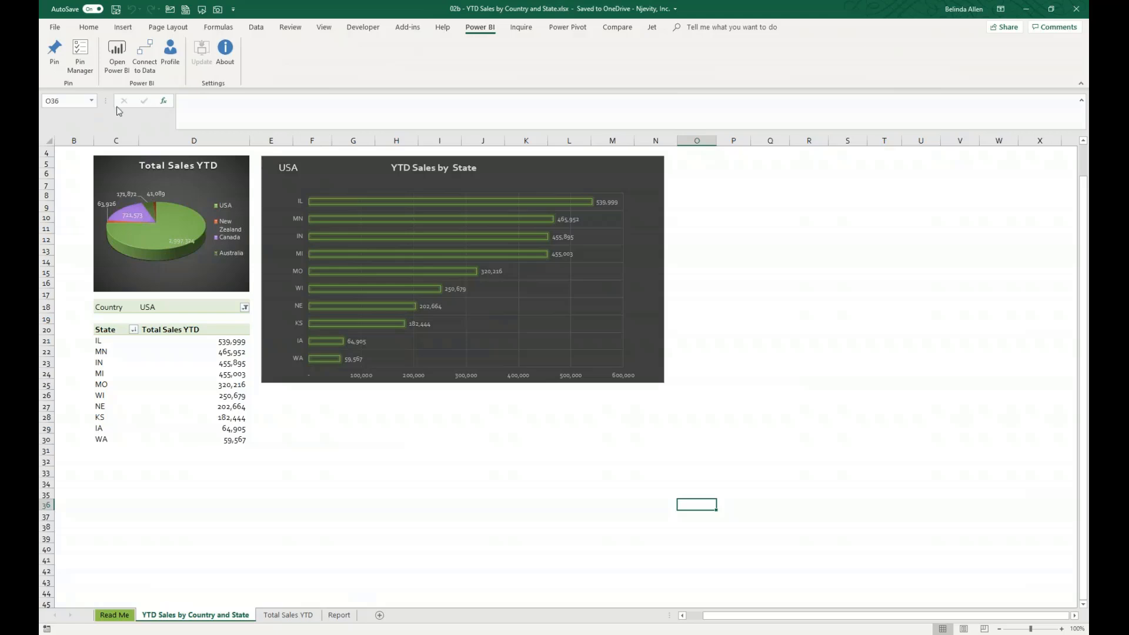
{"action": "left_click", "coordinate": [79, 59]}
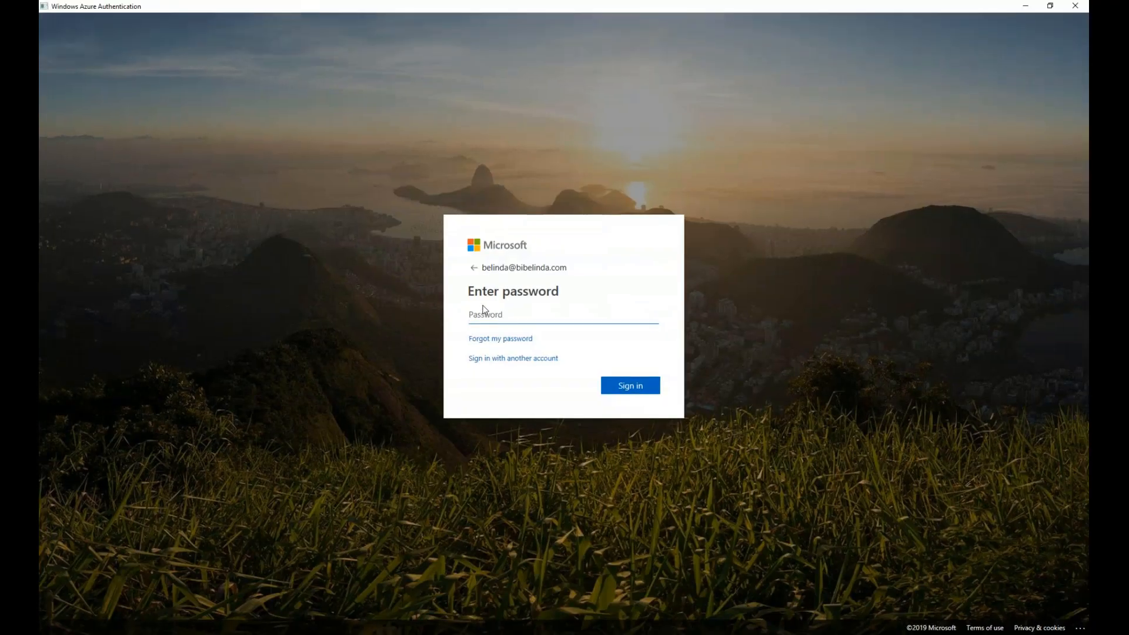
{"action": "left_click", "coordinate": [473, 268]}
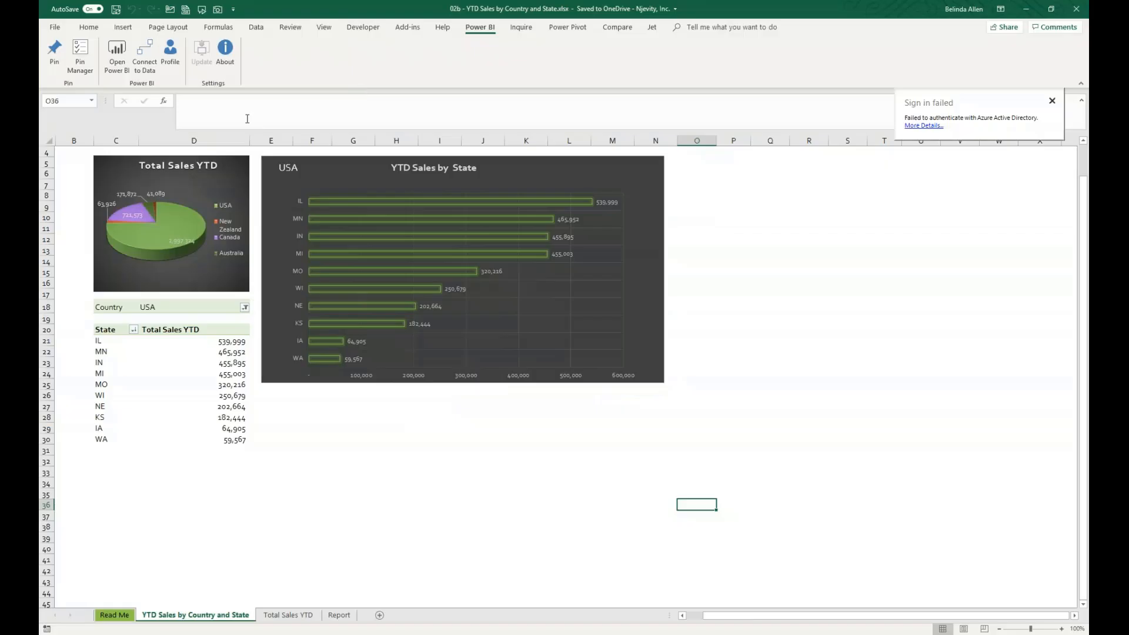
- Try again to open the Power BI Pin Manager, and dismiss the sign-in failure notices
{"action": "left_click", "coordinate": [80, 57]}
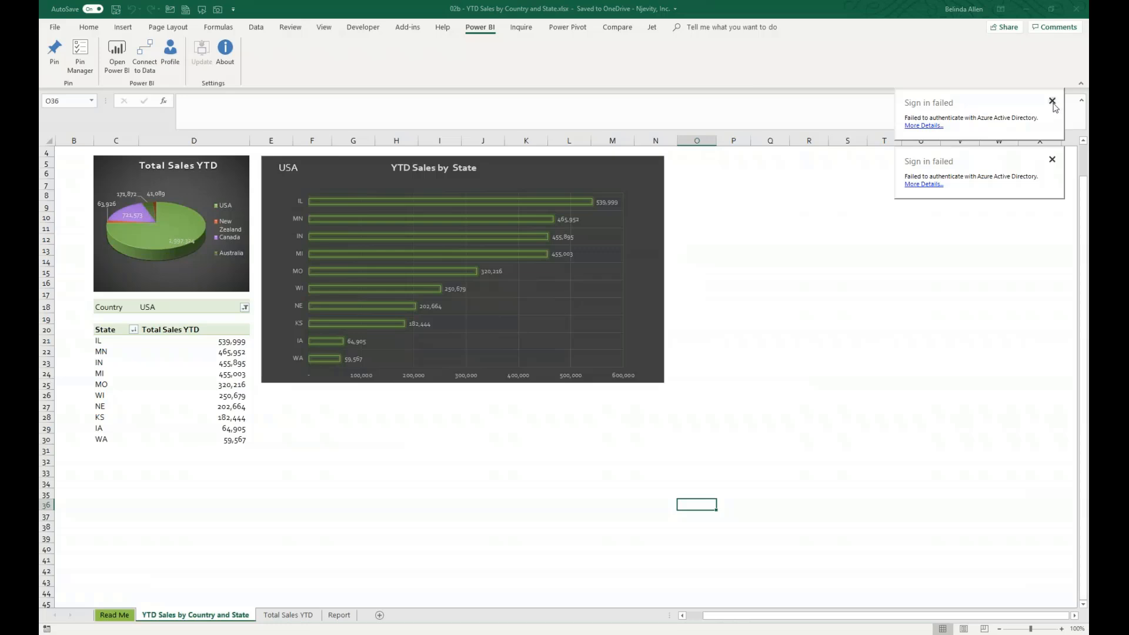
{"action": "left_click", "coordinate": [1052, 101]}
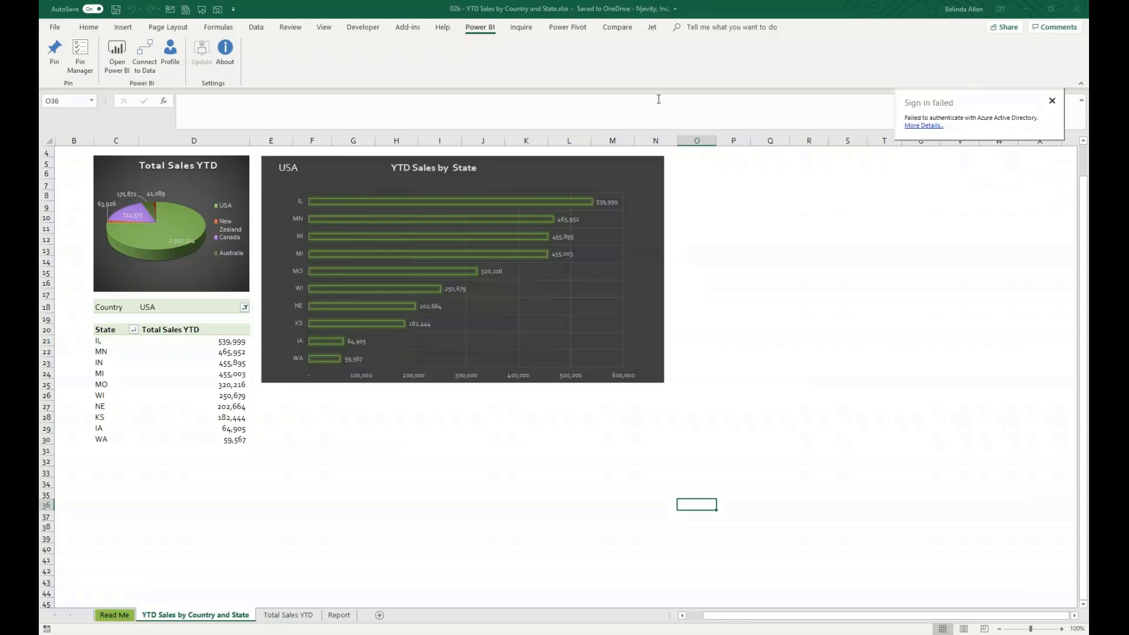
{"action": "left_click", "coordinate": [1052, 101]}
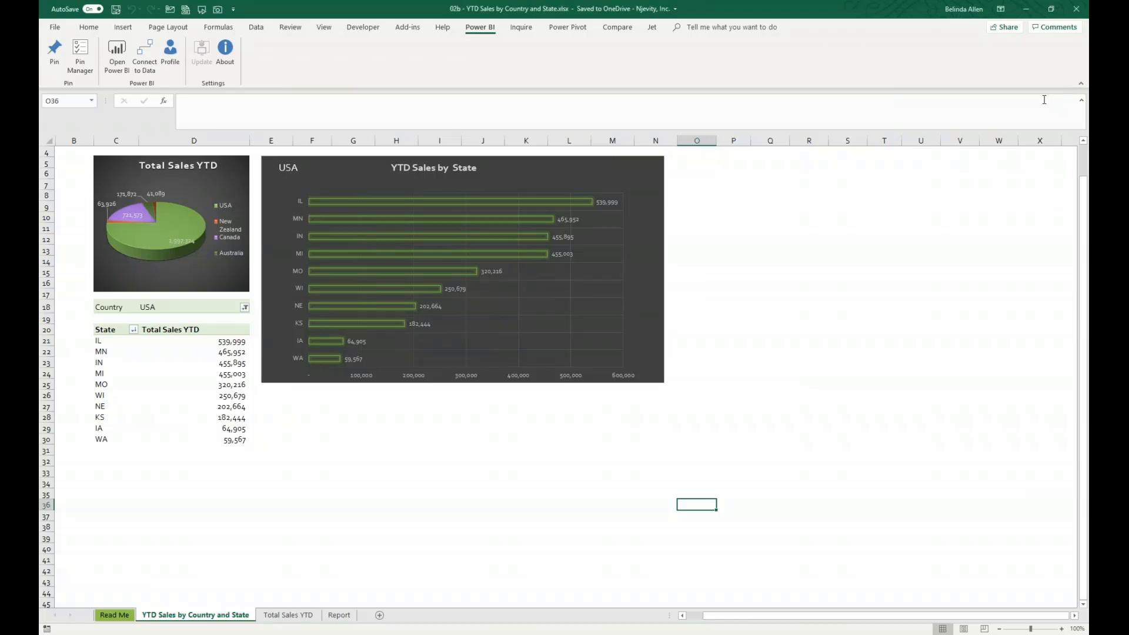
{"action": "left_click", "coordinate": [963, 9]}
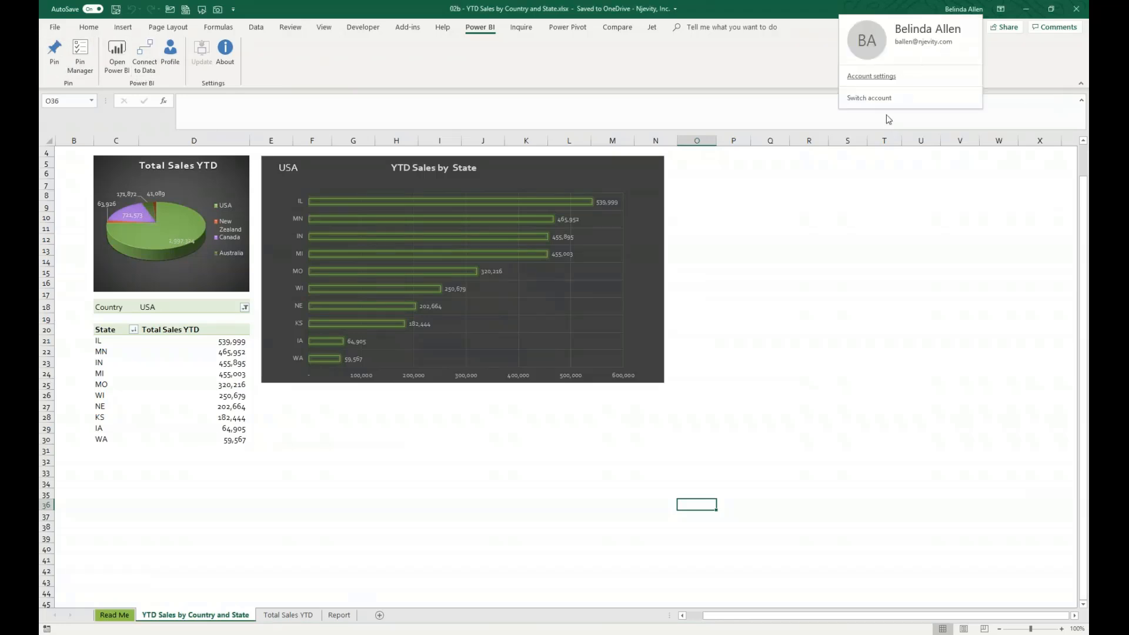
{"action": "left_click", "coordinate": [451, 481]}
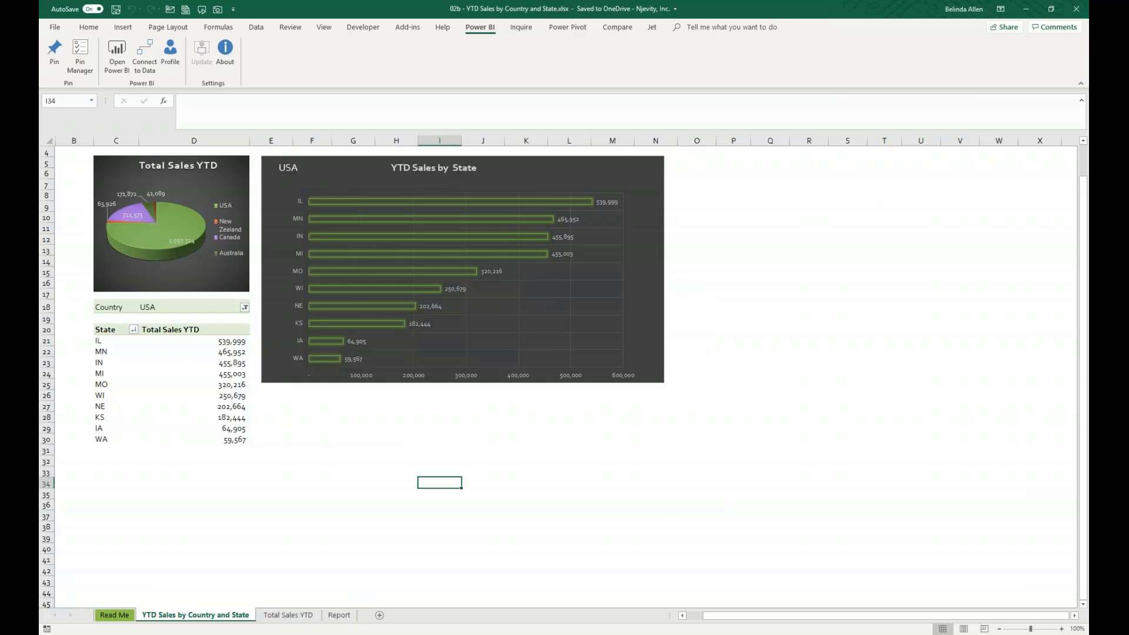
- Sign in to the Power BI add-in through the profile using the work email address
{"action": "left_click", "coordinate": [170, 56]}
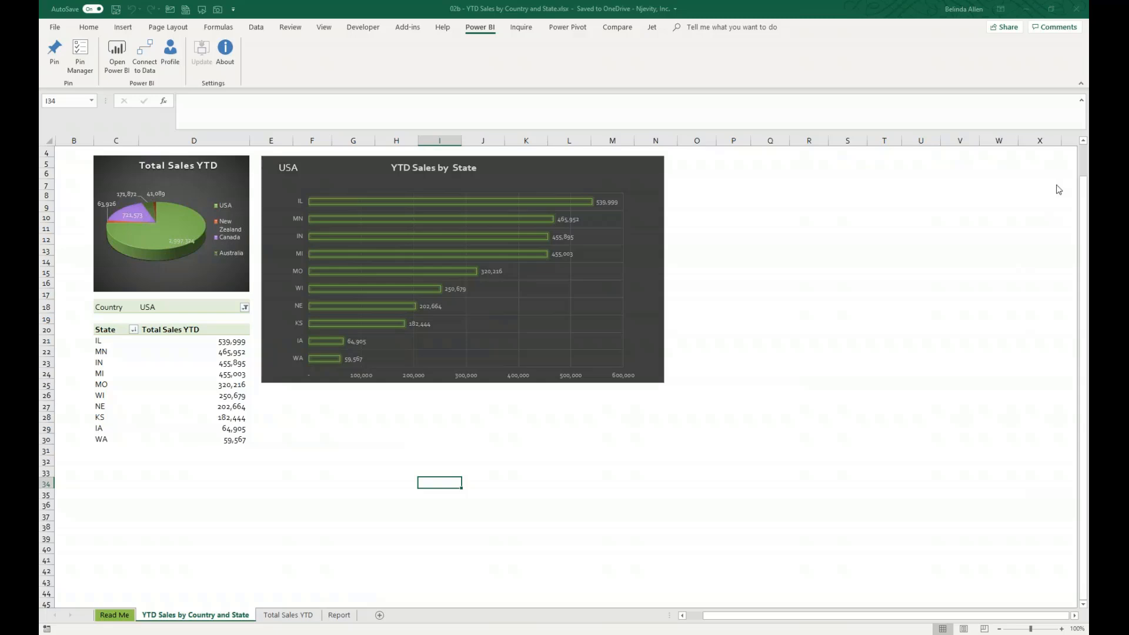
{"action": "left_click", "coordinate": [500, 306]}
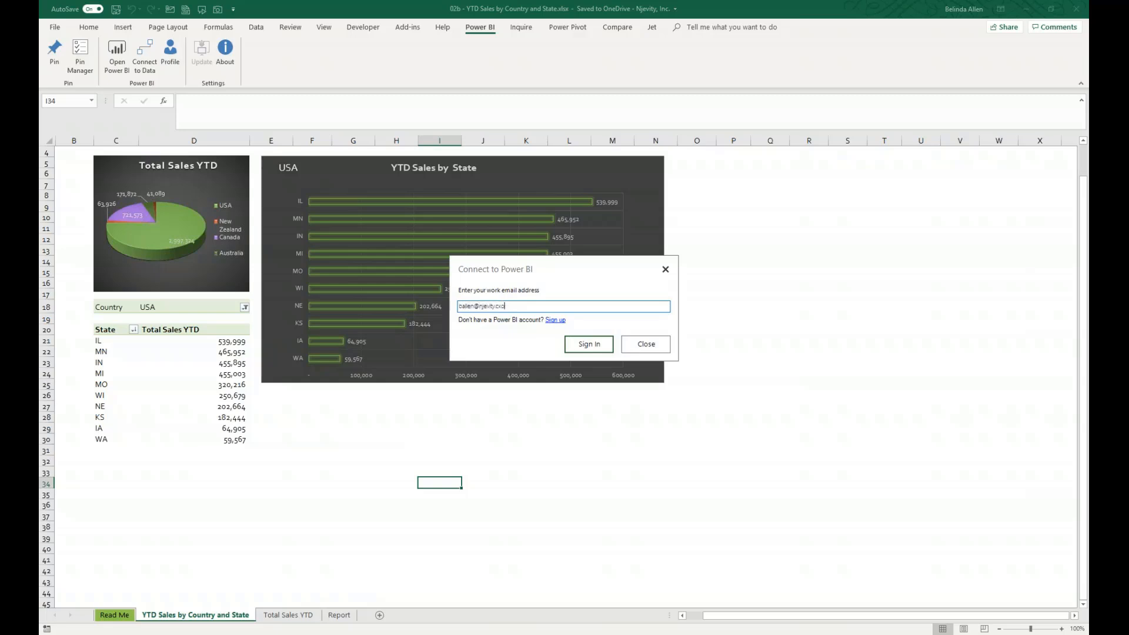
{"action": "left_click", "coordinate": [577, 345]}
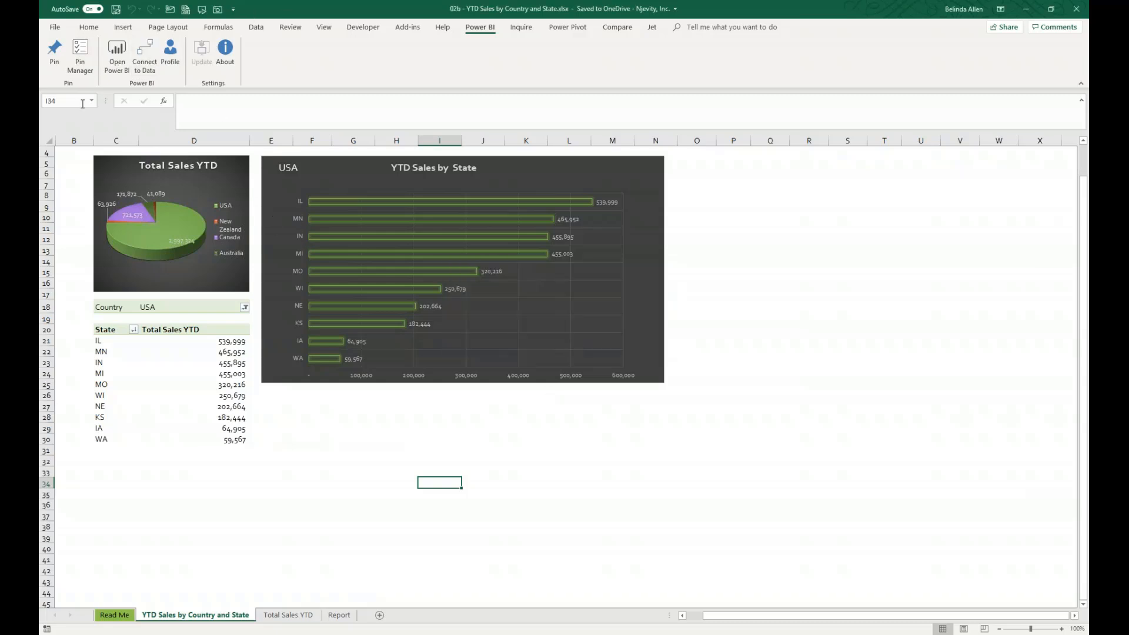
- Open the Pin Manager, move it clear of the bar chart, and expand its list of workspaces
{"action": "left_click", "coordinate": [80, 56]}
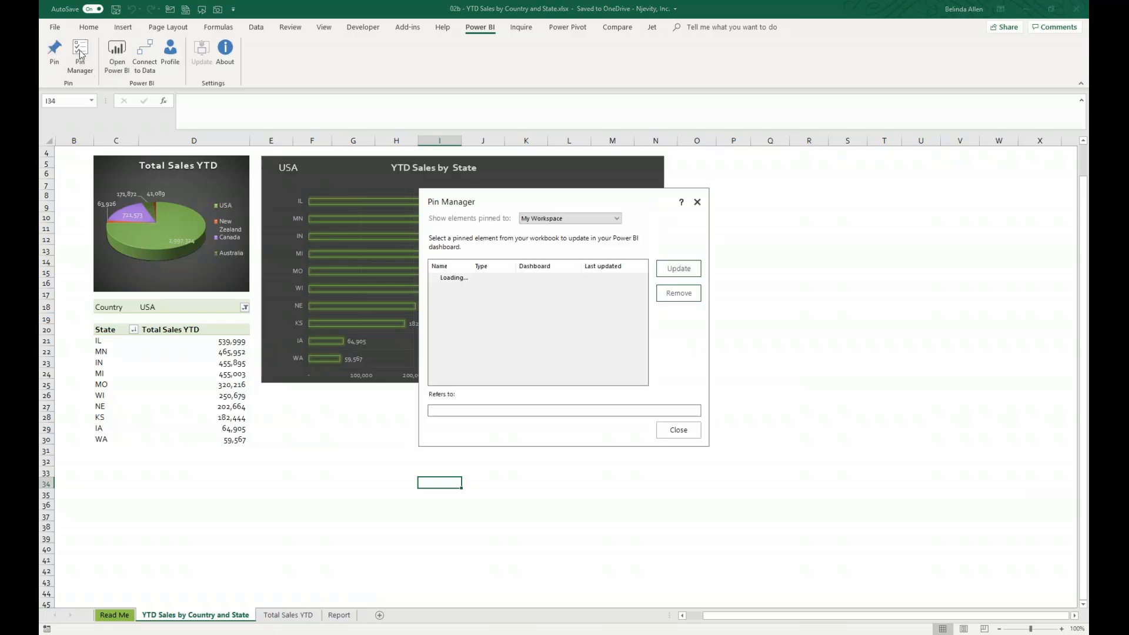
{"action": "left_click_drag", "start_coordinate": [507, 204], "coordinate": [765, 164]}
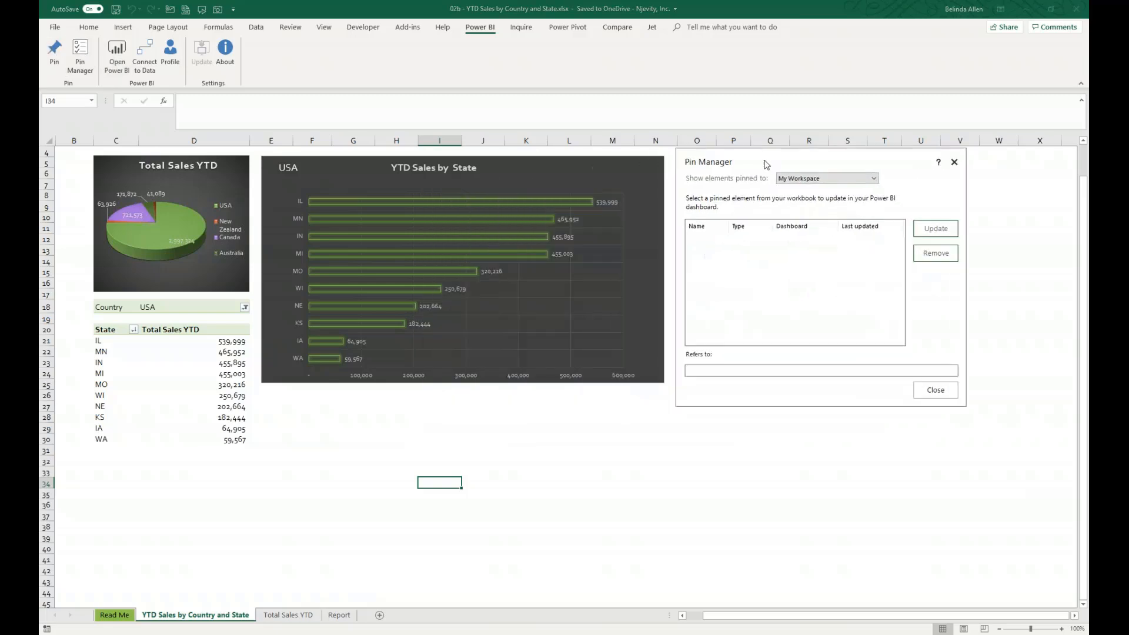
{"action": "left_click", "coordinate": [858, 178]}
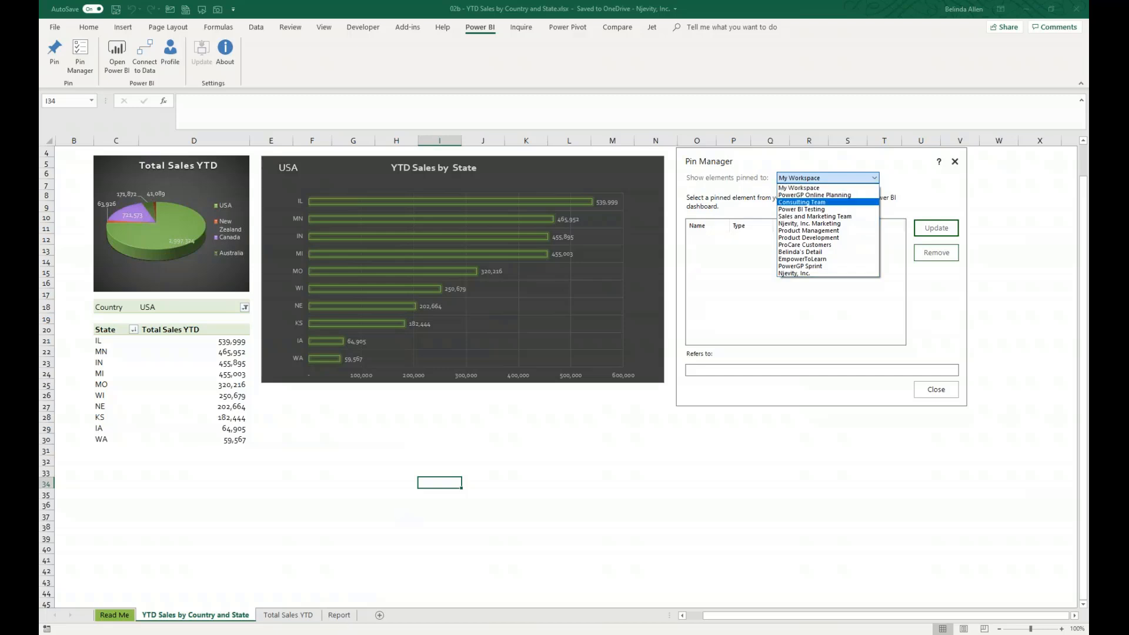
- Switch to the Power BI service and look over the app workspaces, staying in My Workspace
{"action": "key", "text": "alt+Tab"}
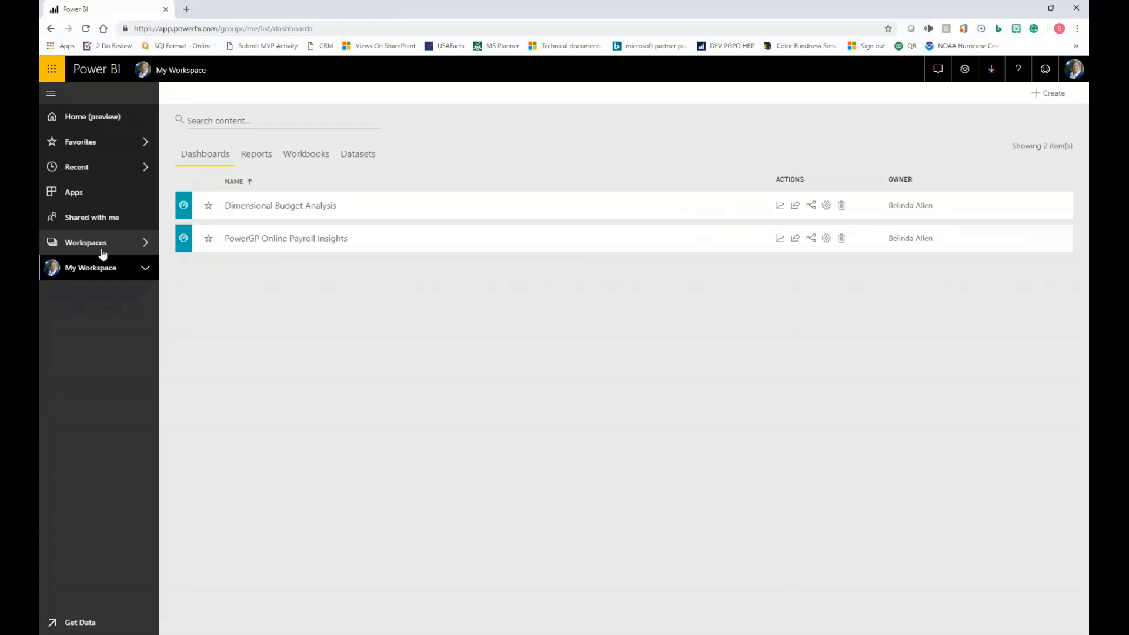
{"action": "left_click", "coordinate": [122, 246]}
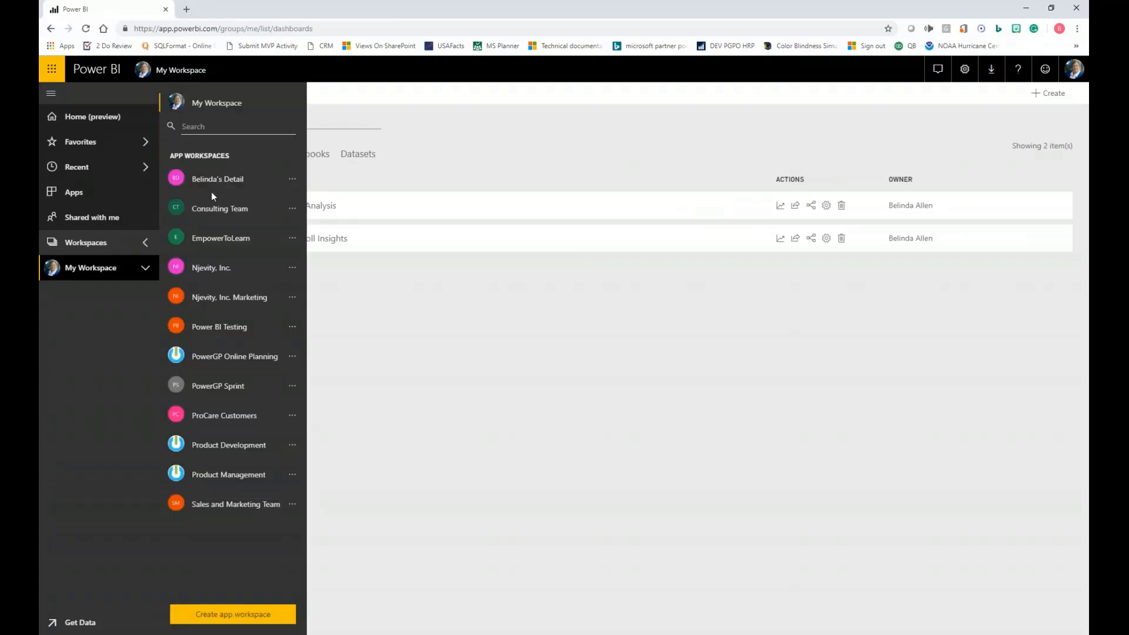
{"action": "left_click", "coordinate": [203, 251]}
{"action": "left_click", "coordinate": [109, 273]}
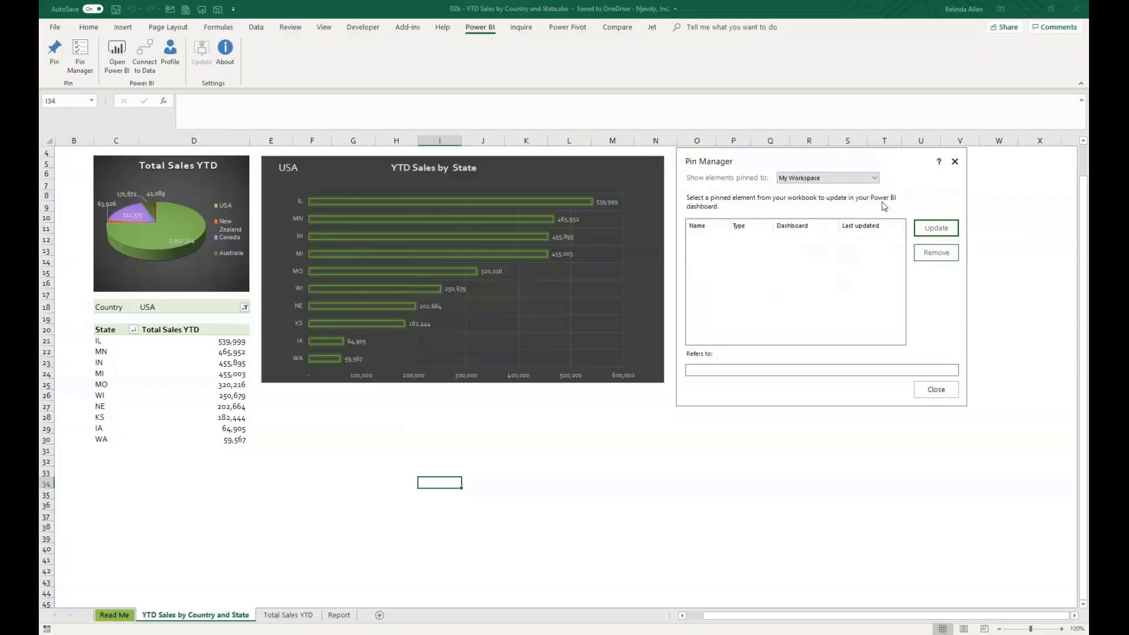
{"action": "left_click", "coordinate": [841, 177]}
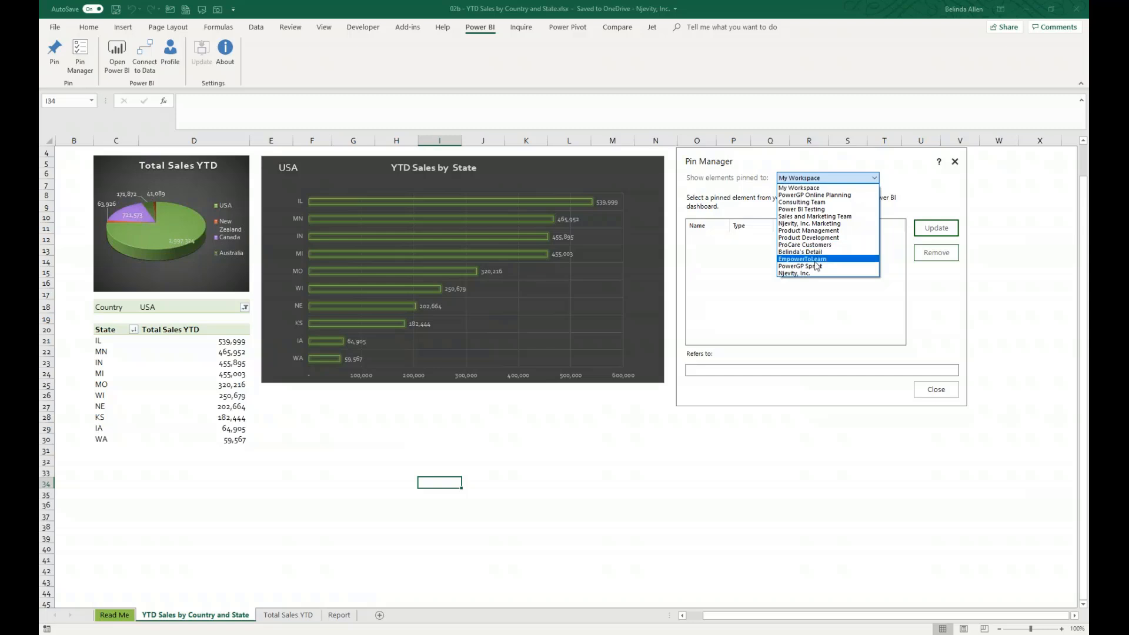
{"action": "left_click", "coordinate": [806, 464]}
{"action": "left_click", "coordinate": [936, 389]}
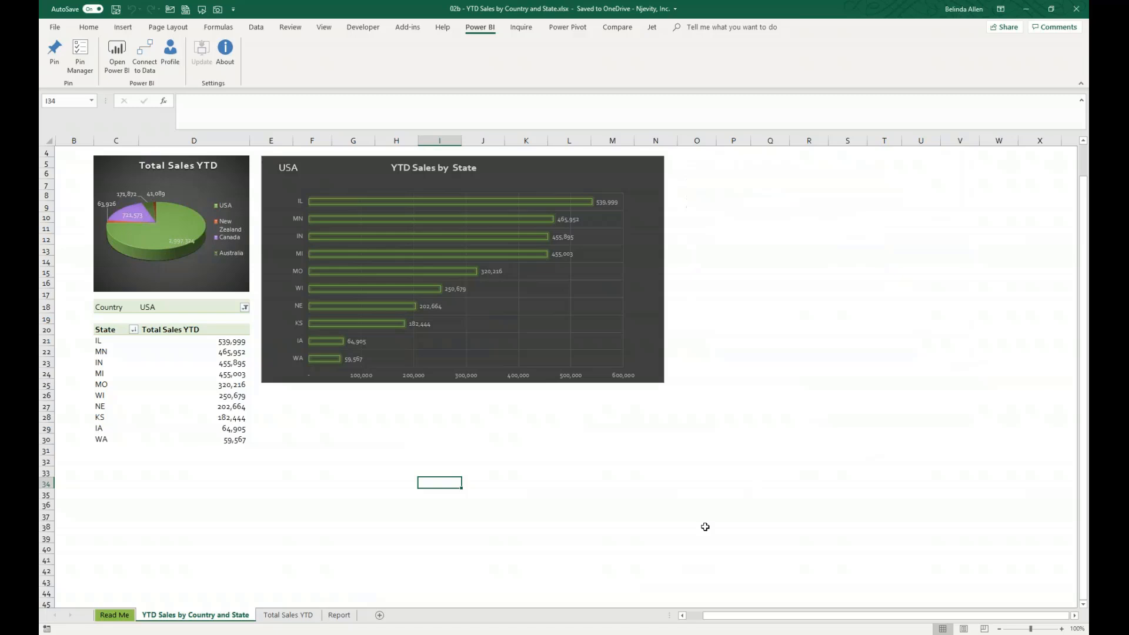
{"action": "left_click", "coordinate": [770, 528]}
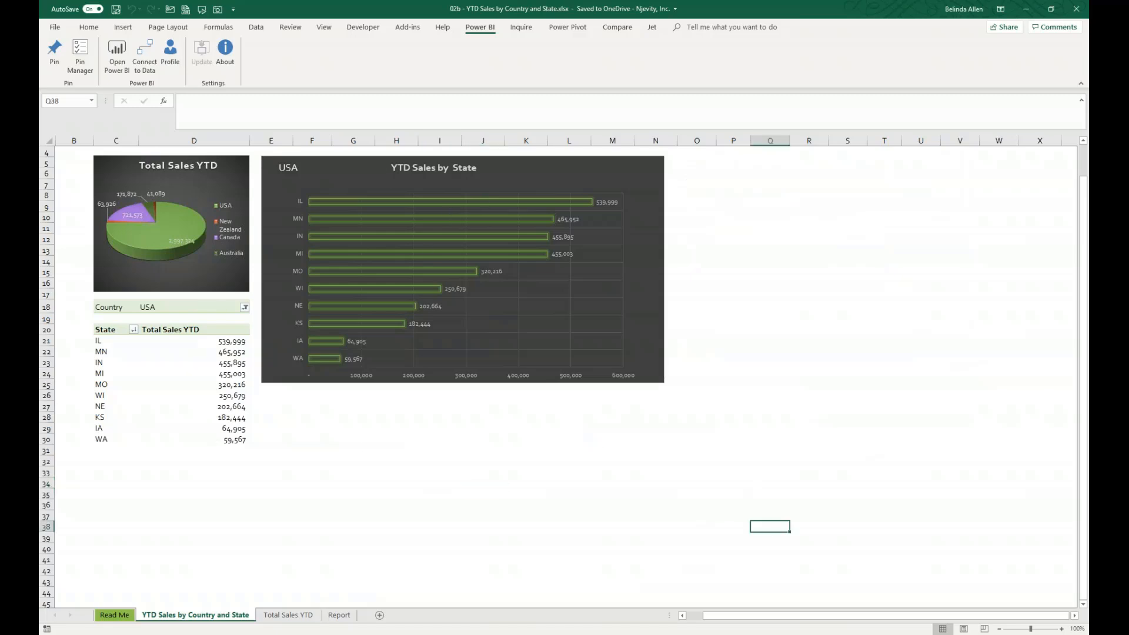
- Pin the cell range around the YTD Sales by State chart to a new My Workspace dashboard named Maner C
{"action": "left_click_drag", "start_coordinate": [671, 390], "coordinate": [274, 156]}
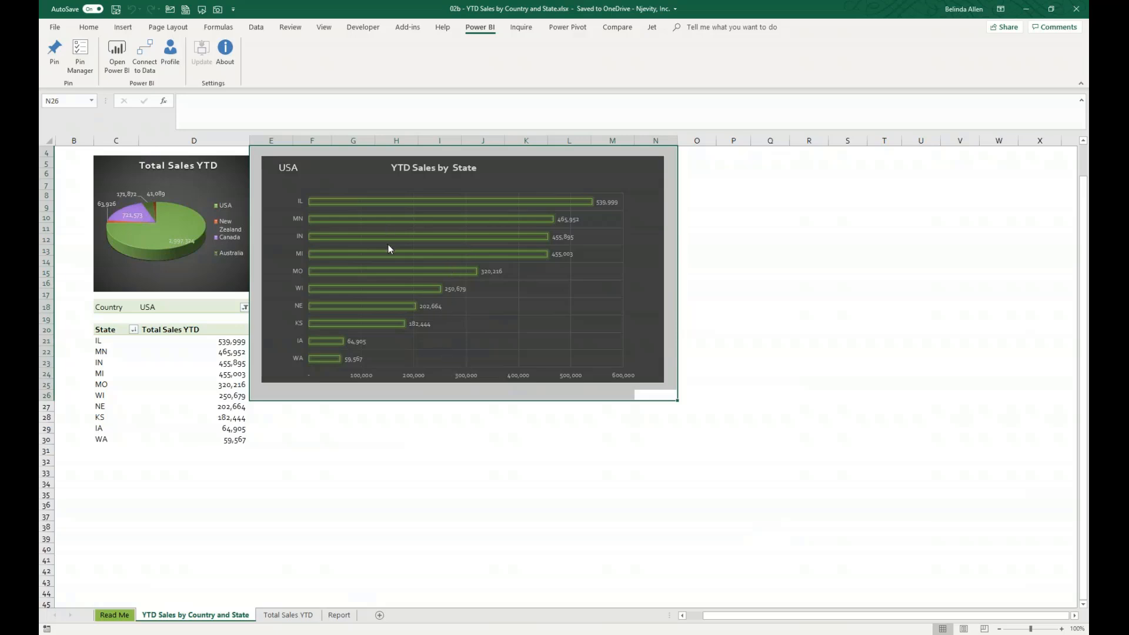
{"action": "mouse_move", "coordinate": [387, 262]}
{"action": "left_click", "coordinate": [56, 54]}
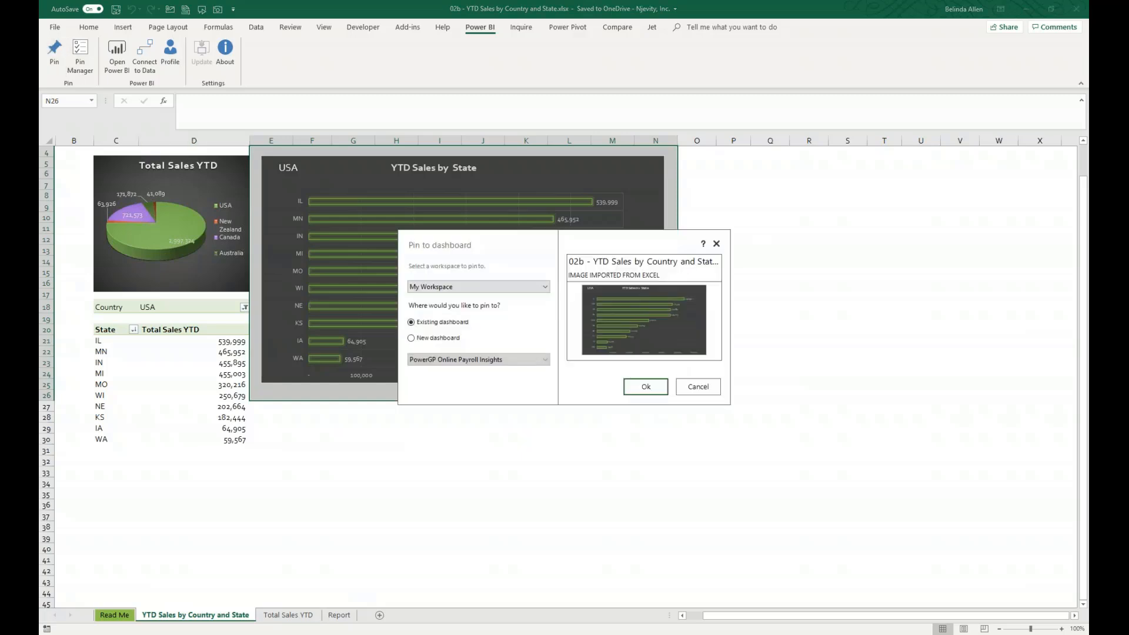
{"action": "left_click", "coordinate": [524, 290]}
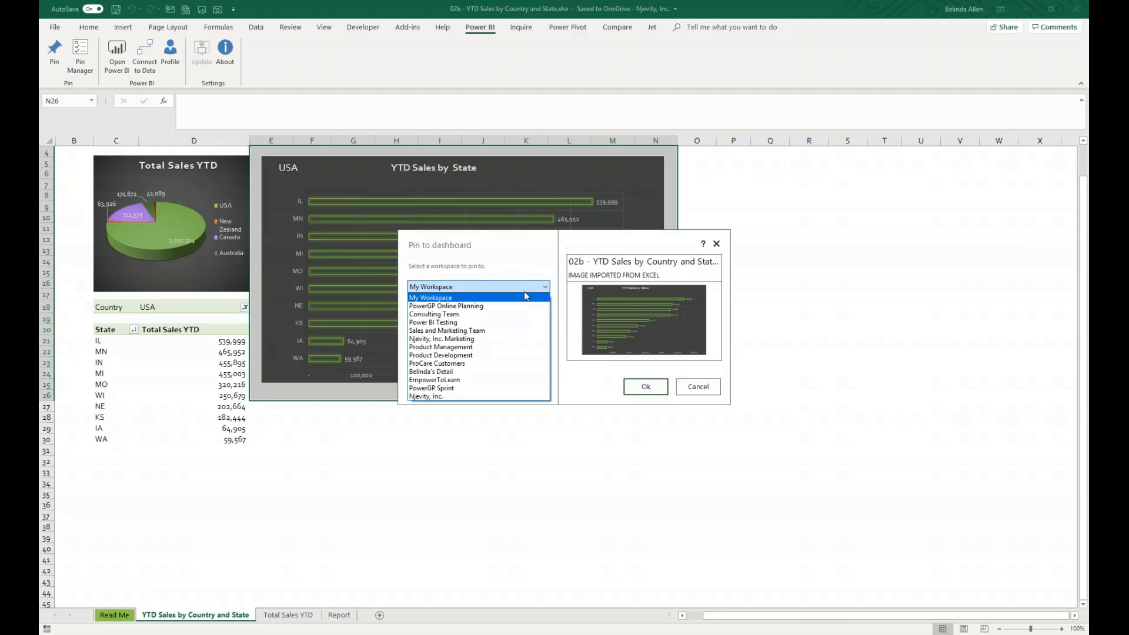
{"action": "left_click", "coordinate": [524, 292]}
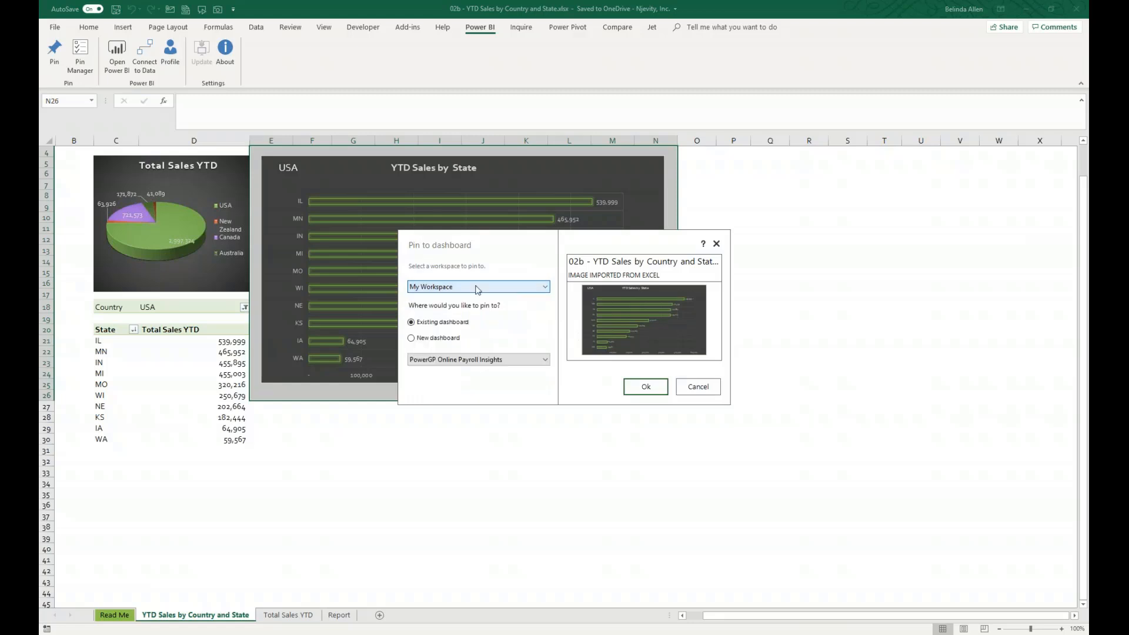
{"action": "left_click", "coordinate": [411, 339]}
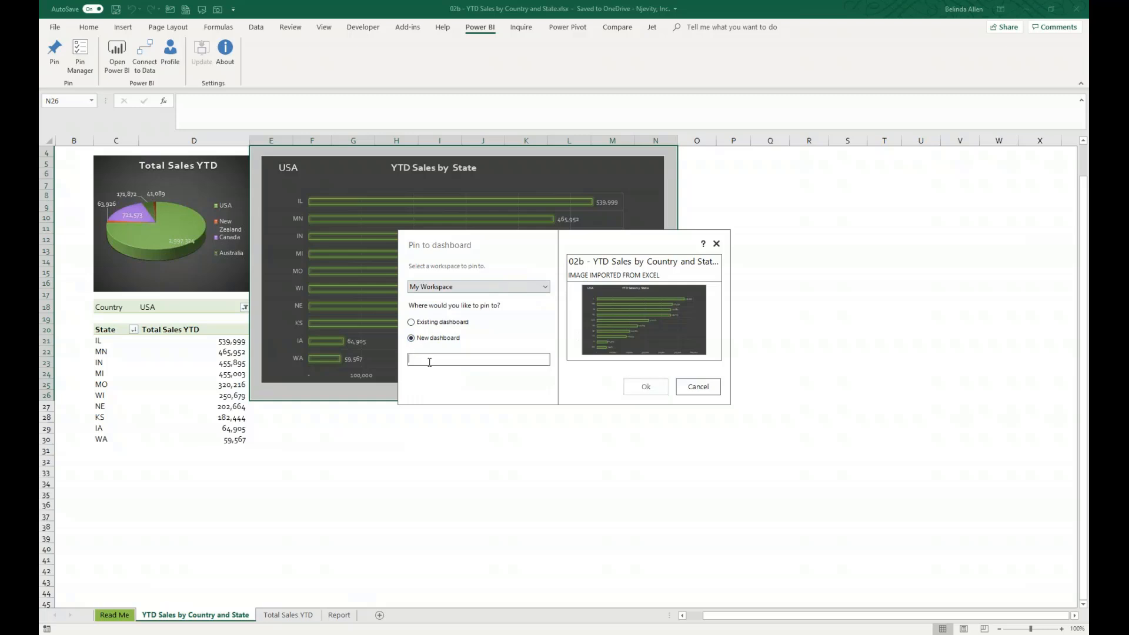
{"action": "type", "text": "Maner C"}
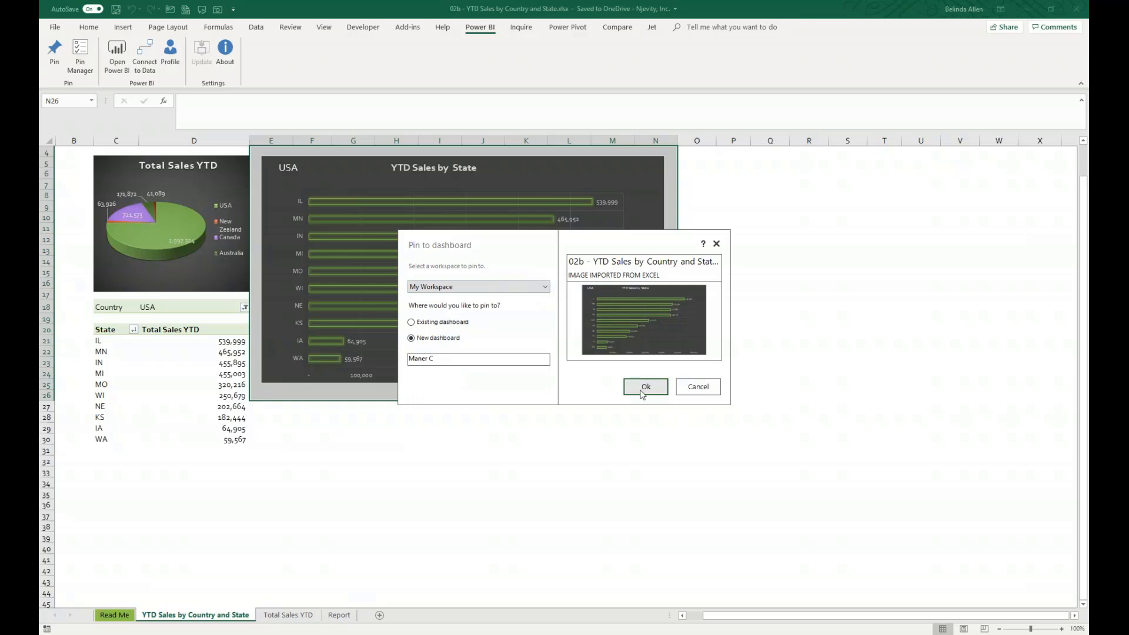
{"action": "left_click", "coordinate": [645, 387]}
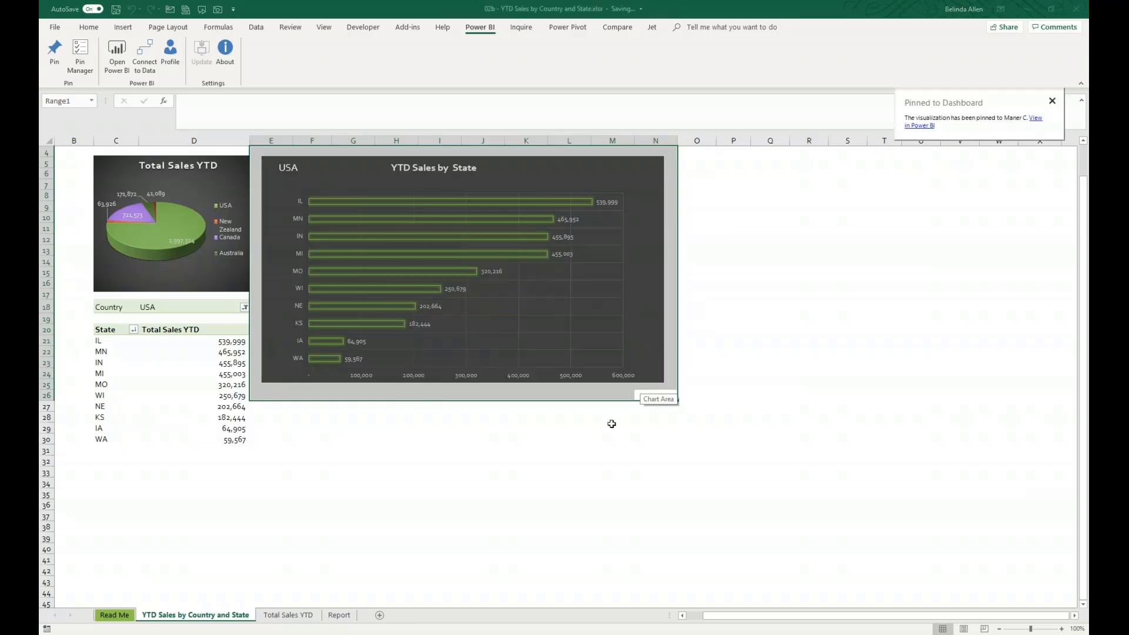
- Switch to the Power BI service, open the Maner C dashboard, and shrink the pinned bar chart tile
{"action": "left_click", "coordinate": [611, 423]}
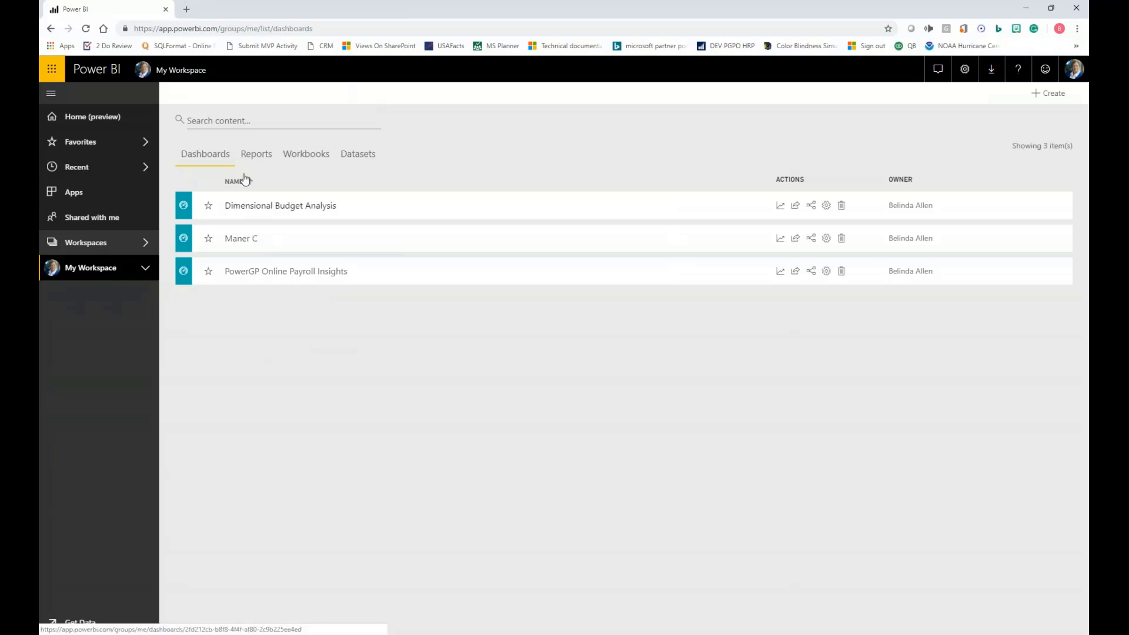
{"action": "left_click", "coordinate": [246, 242]}
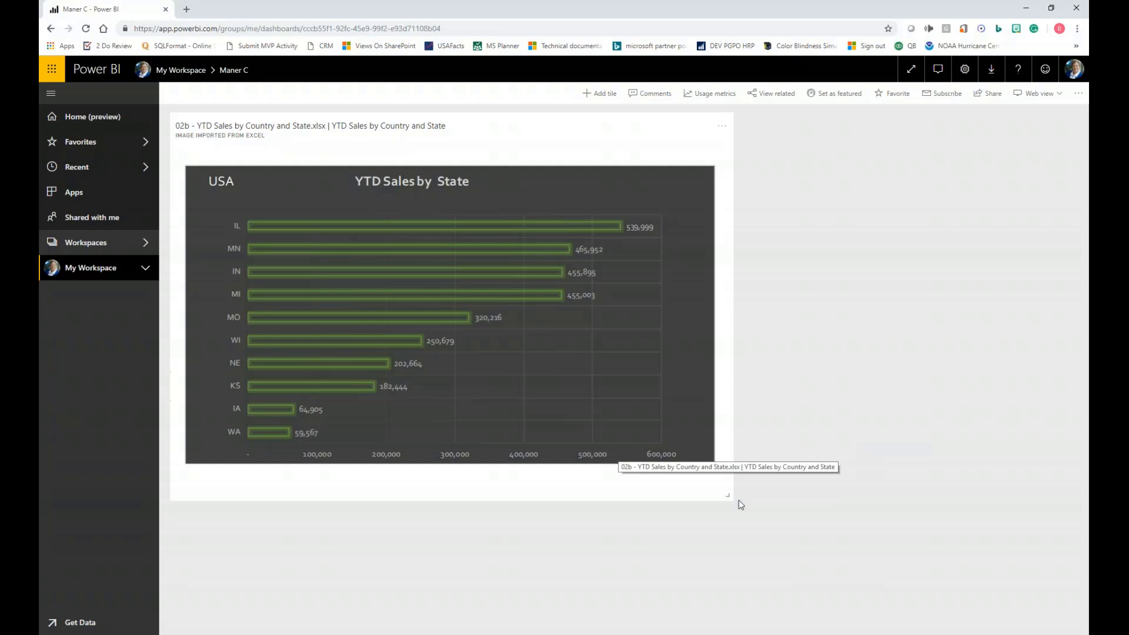
{"action": "left_click_drag", "start_coordinate": [730, 500], "coordinate": [403, 295]}
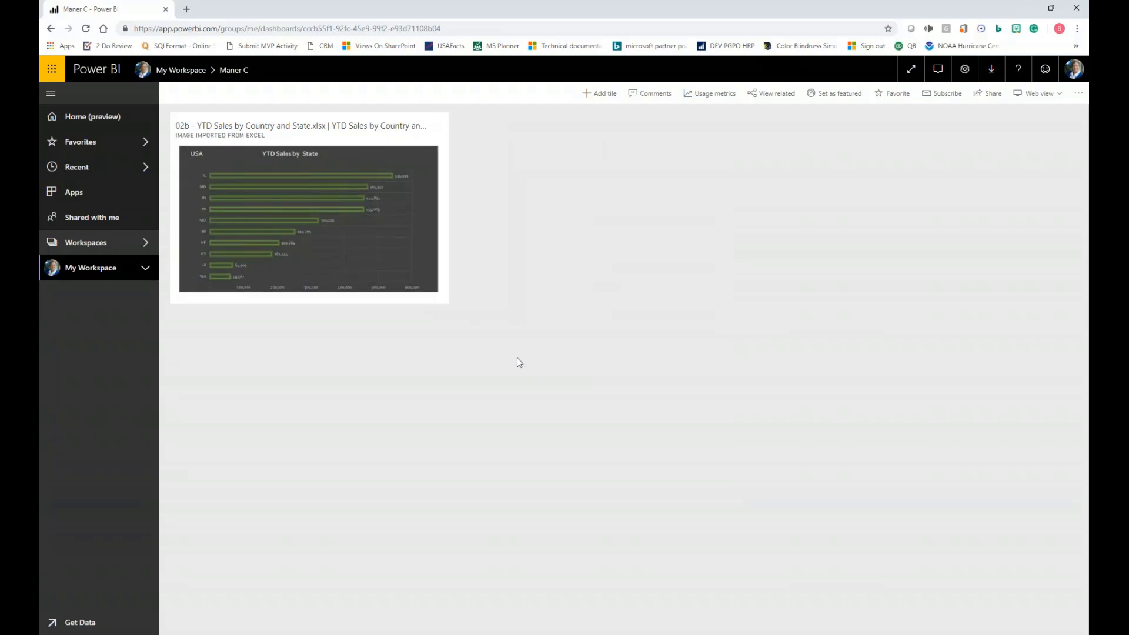
- In Excel, pin the range covering the Total Sales YTD pie chart and state sales table to the existing Maner C dashboard
{"action": "left_click", "coordinate": [287, 634]}
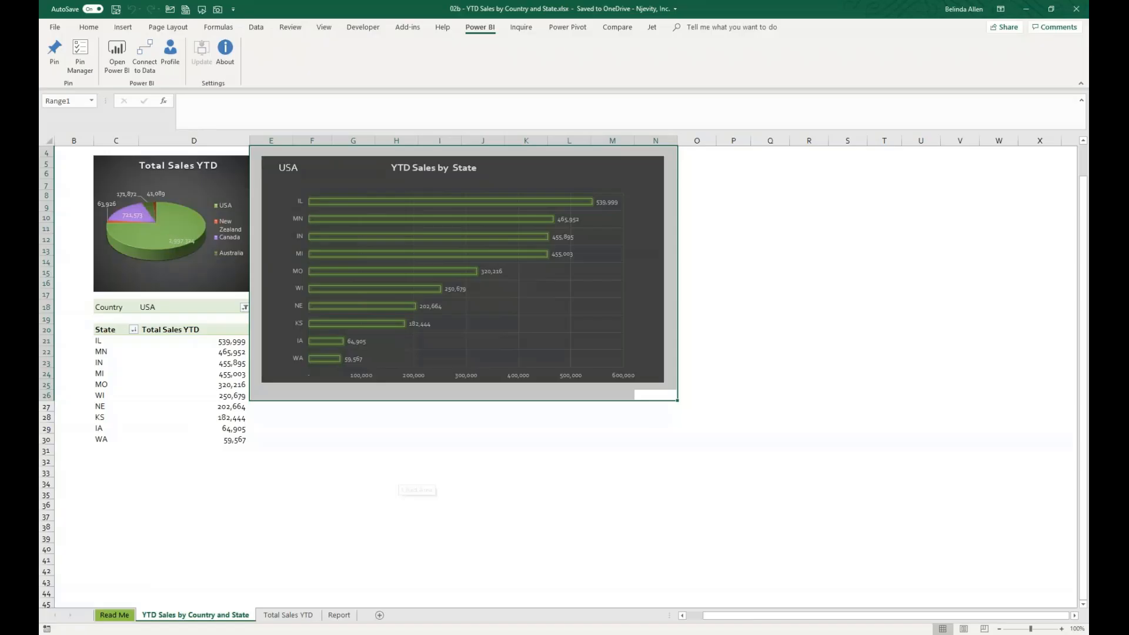
{"action": "left_click", "coordinate": [240, 471]}
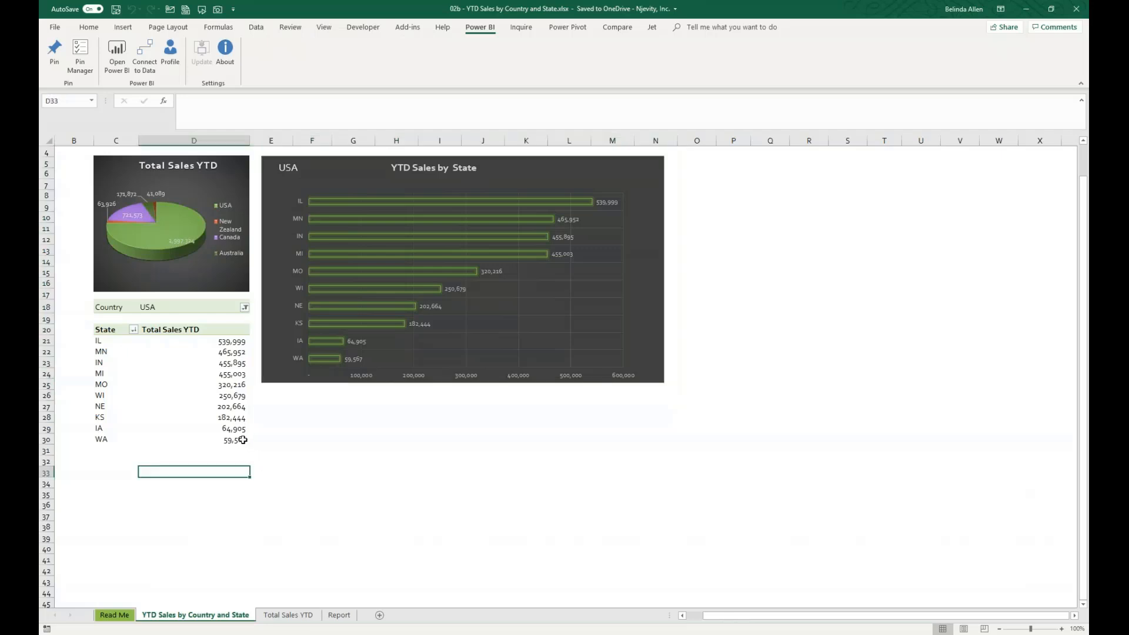
{"action": "left_click_drag", "start_coordinate": [243, 440], "coordinate": [98, 186]}
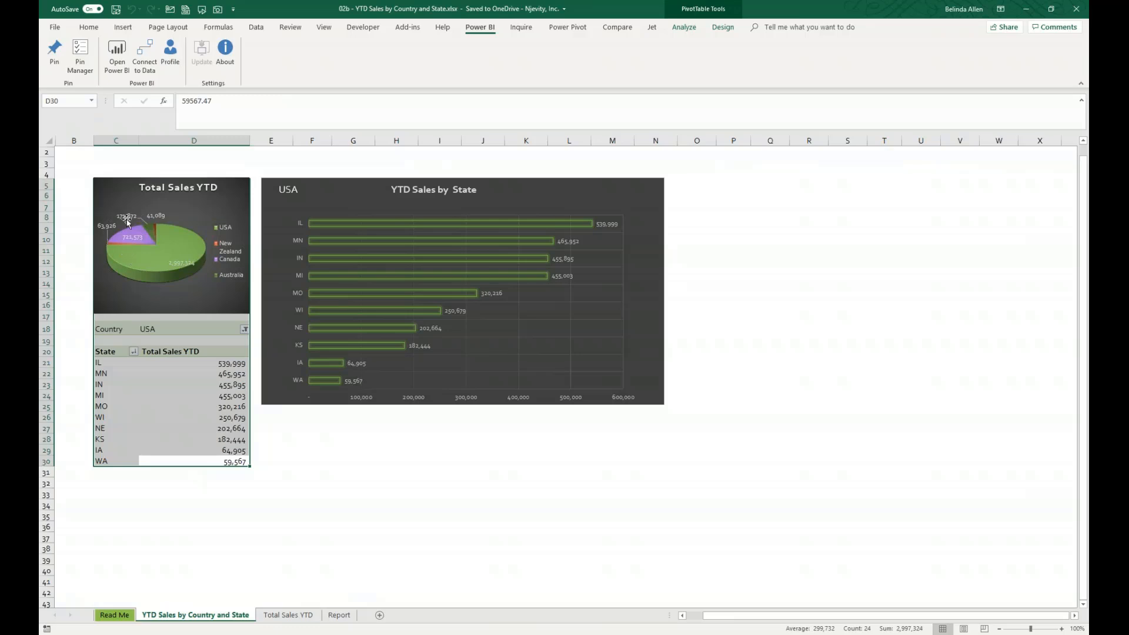
{"action": "left_click", "coordinate": [54, 58]}
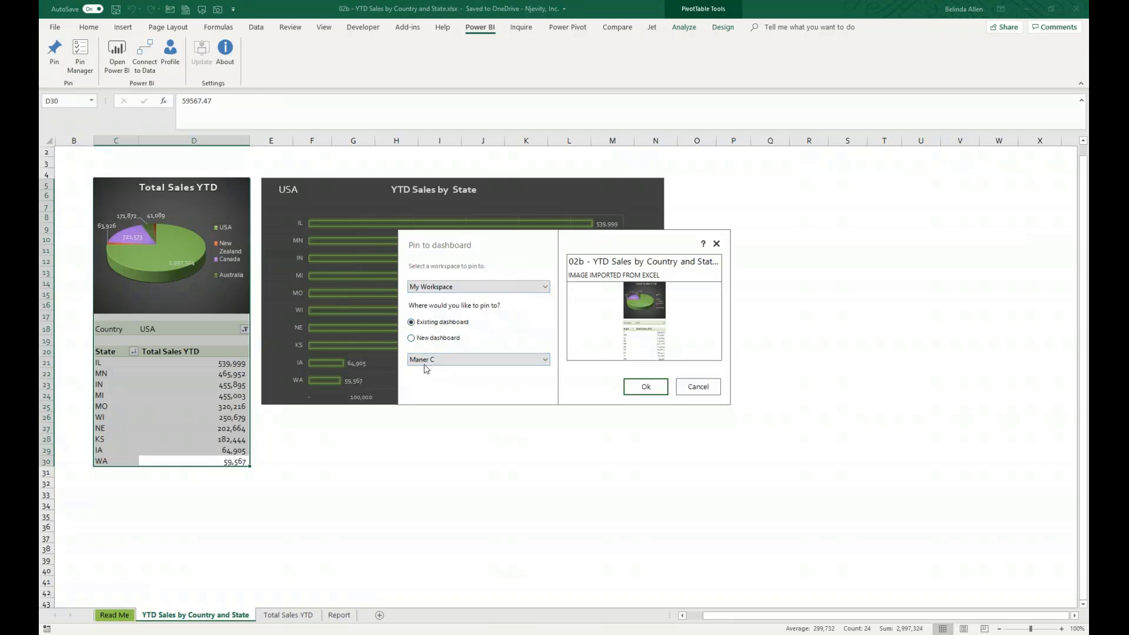
{"action": "left_click", "coordinate": [645, 386]}
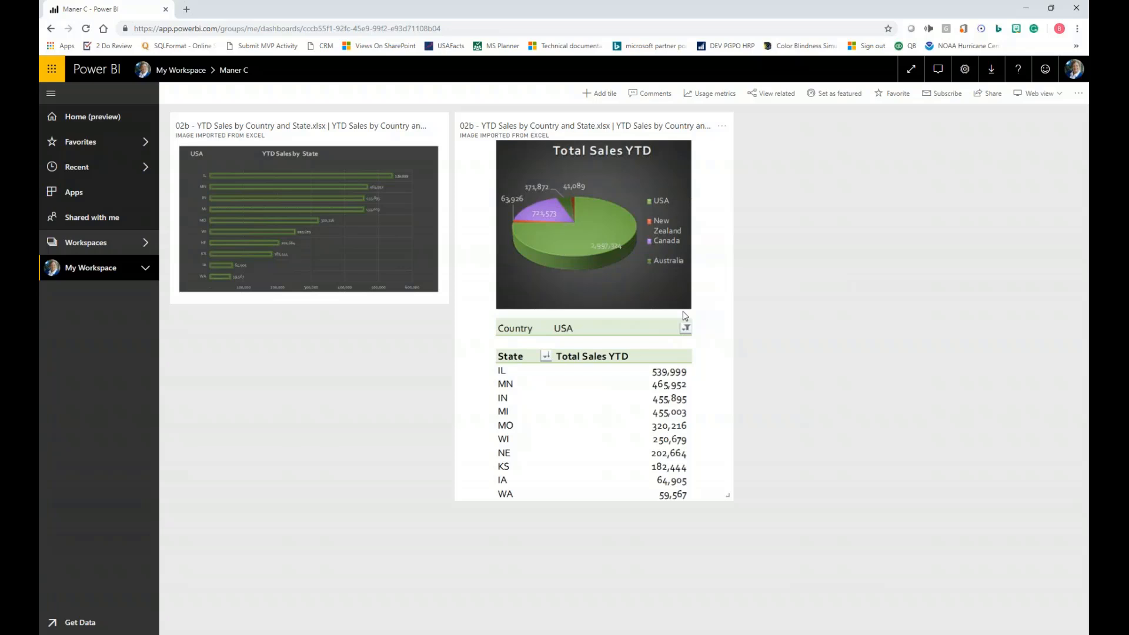
- Check the newly pinned pie chart and table tile in the Power BI service, and return to the Excel worksheet
{"action": "left_click", "coordinate": [671, 322]}
{"action": "left_click", "coordinate": [313, 632]}
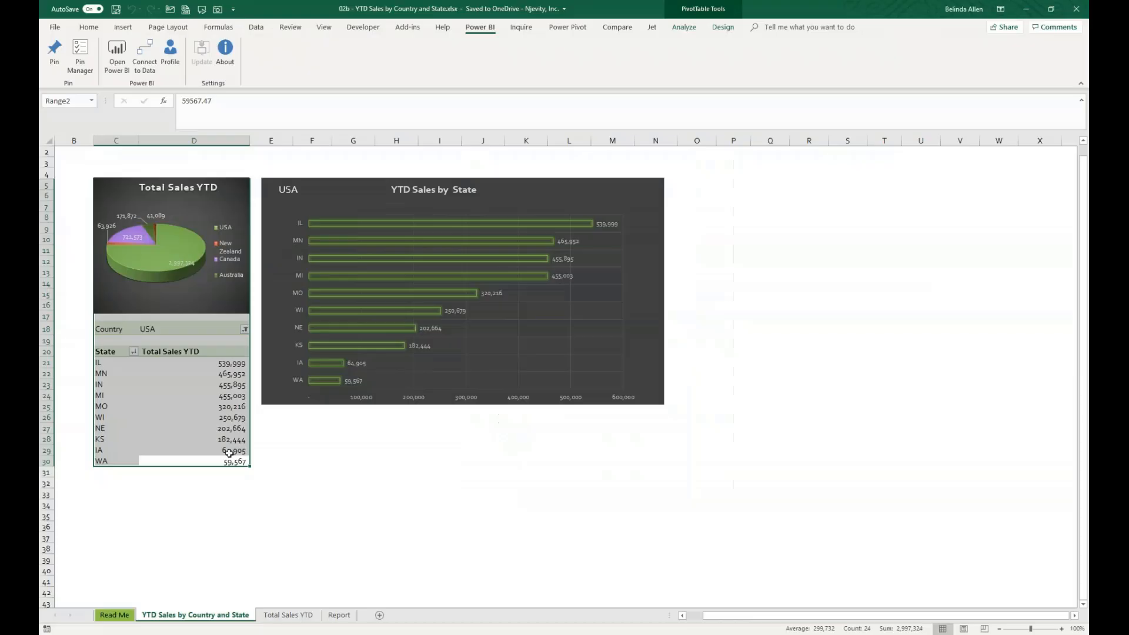
{"action": "left_click", "coordinate": [317, 451]}
{"action": "left_click", "coordinate": [174, 363]}
{"action": "left_click", "coordinate": [133, 351]}
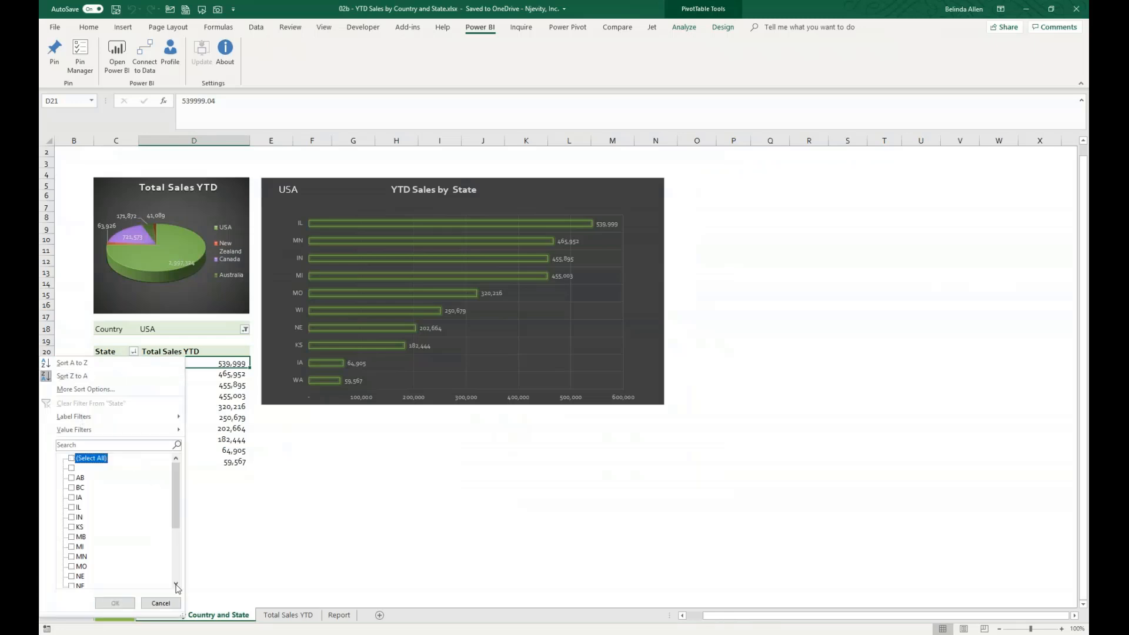
{"action": "left_click", "coordinate": [71, 458]}
{"action": "left_click", "coordinate": [73, 458]}
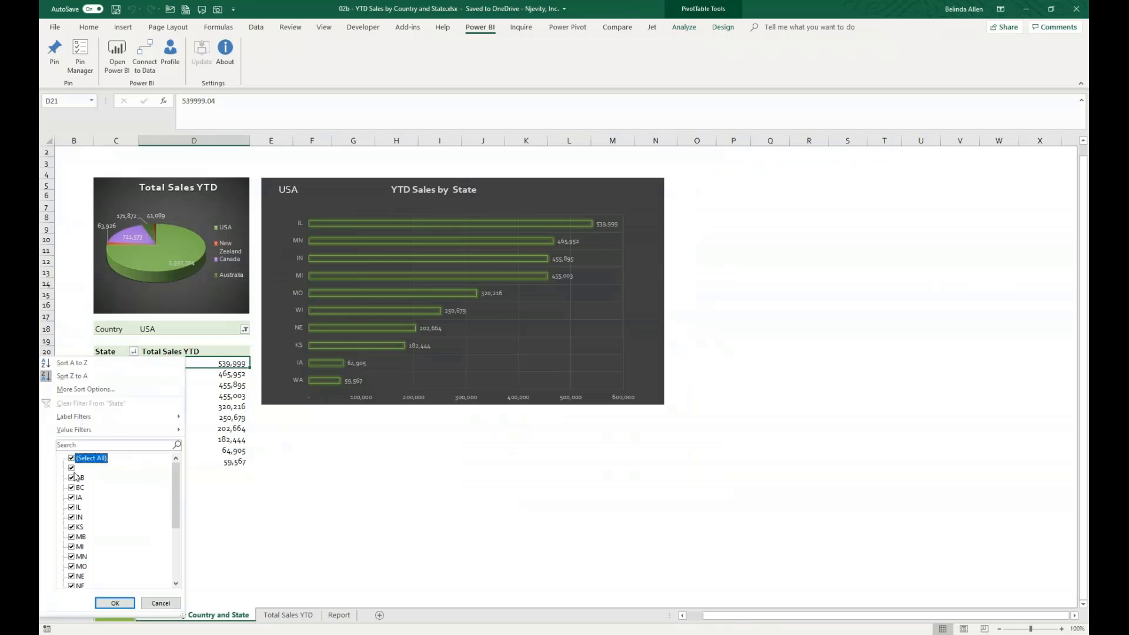
{"action": "left_click", "coordinate": [115, 603]}
- Filter the sales pivot table's Country to Canada, and switch to the Maner C dashboard in the Power BI service
{"action": "left_click", "coordinate": [244, 330]}
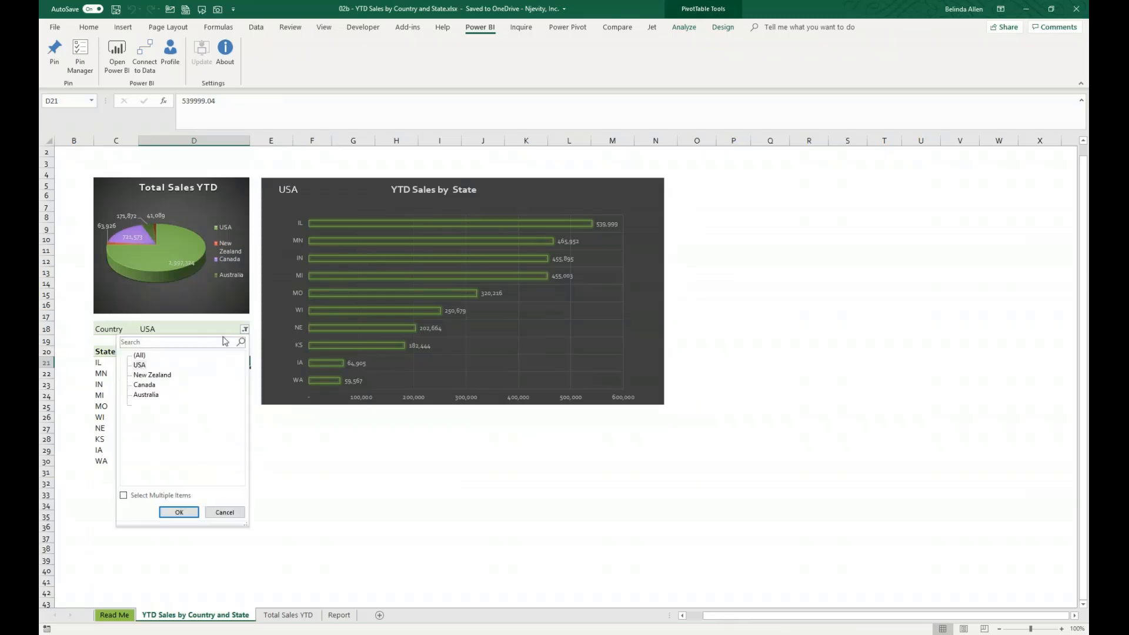
{"action": "left_click", "coordinate": [144, 385]}
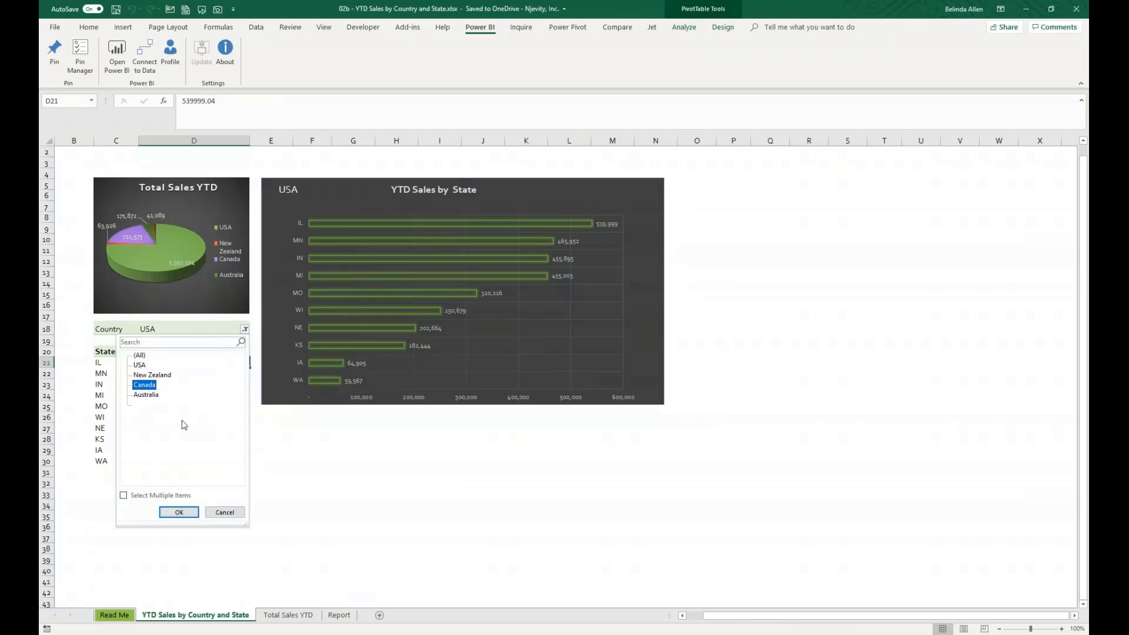
{"action": "left_click", "coordinate": [179, 512]}
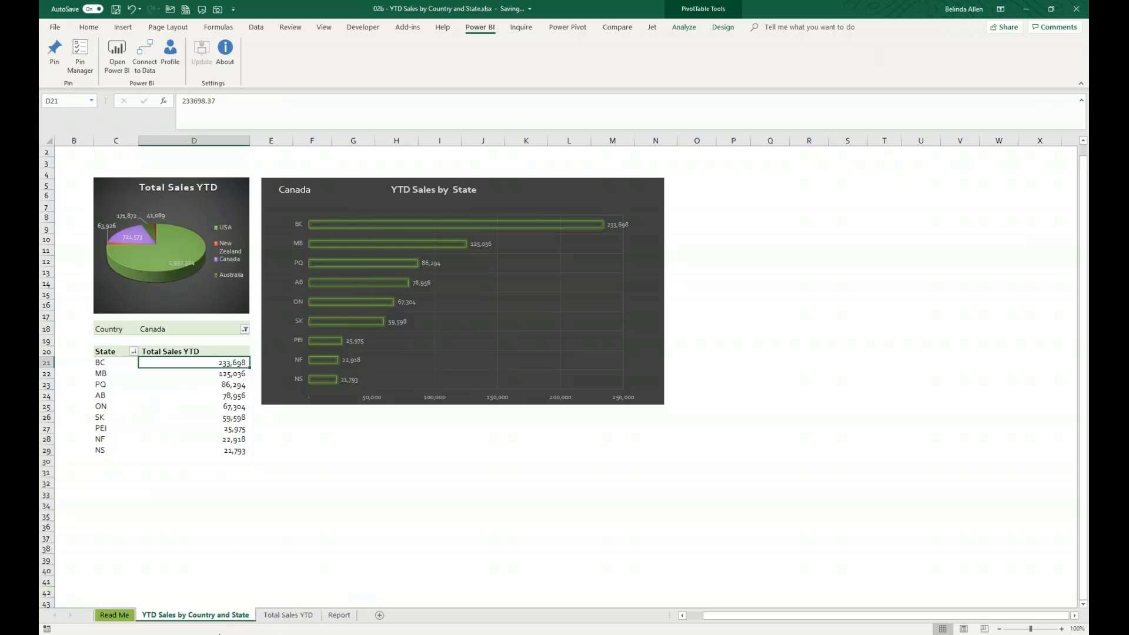
{"action": "left_click", "coordinate": [219, 634]}
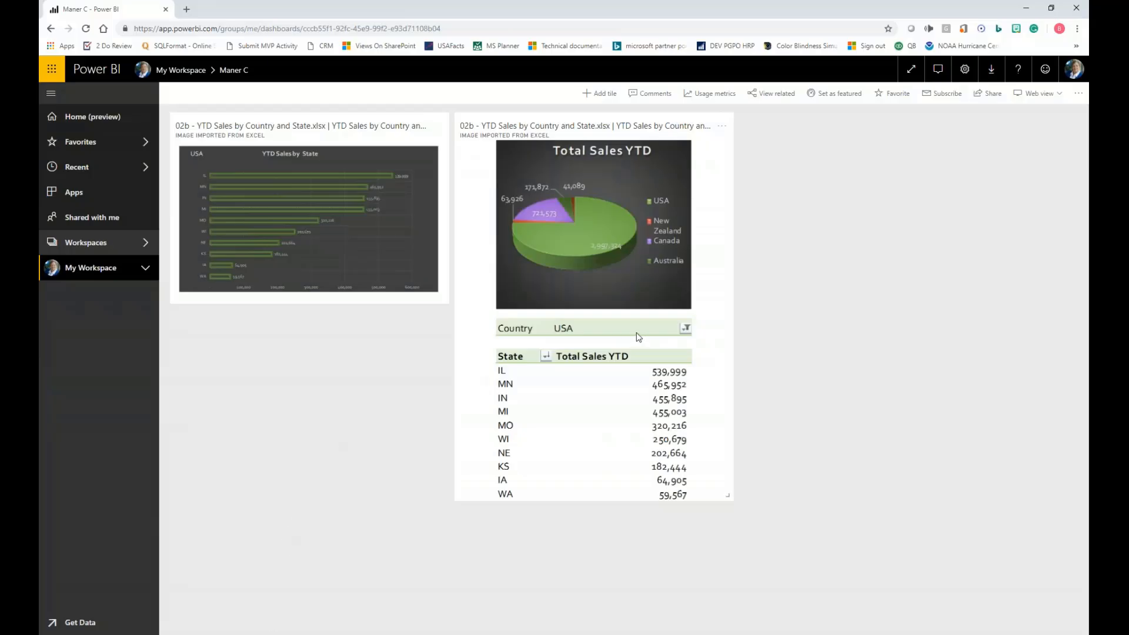
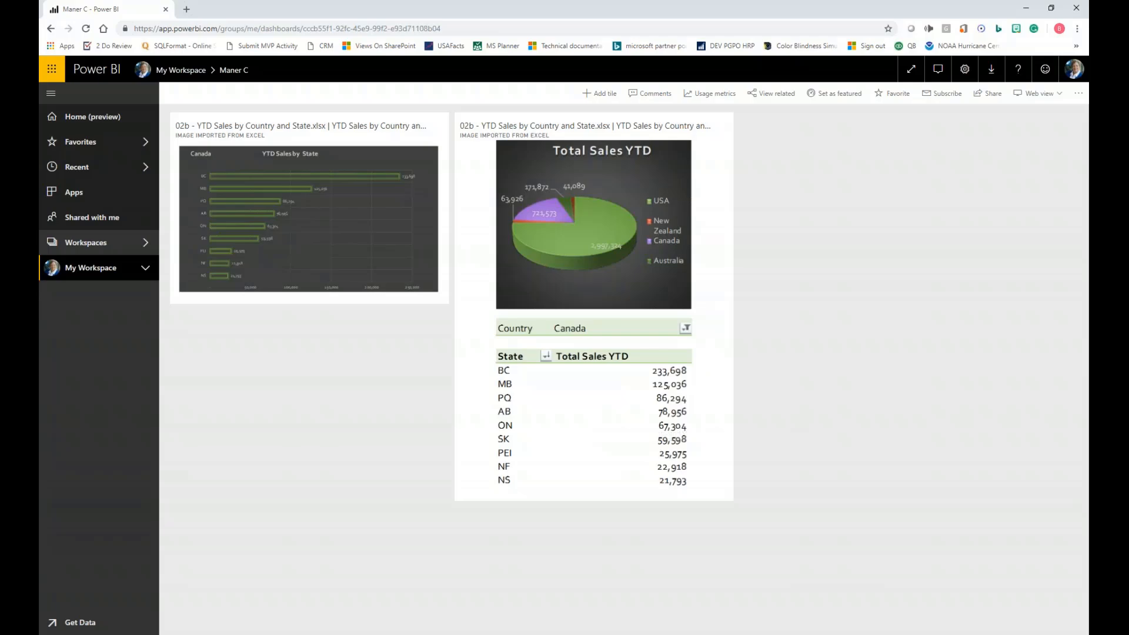
- Return to Excel, close the Pin Manager, and review the My Workspace reports available for a Power BI data connection without connecting
{"action": "key", "text": "alt+Tab"}
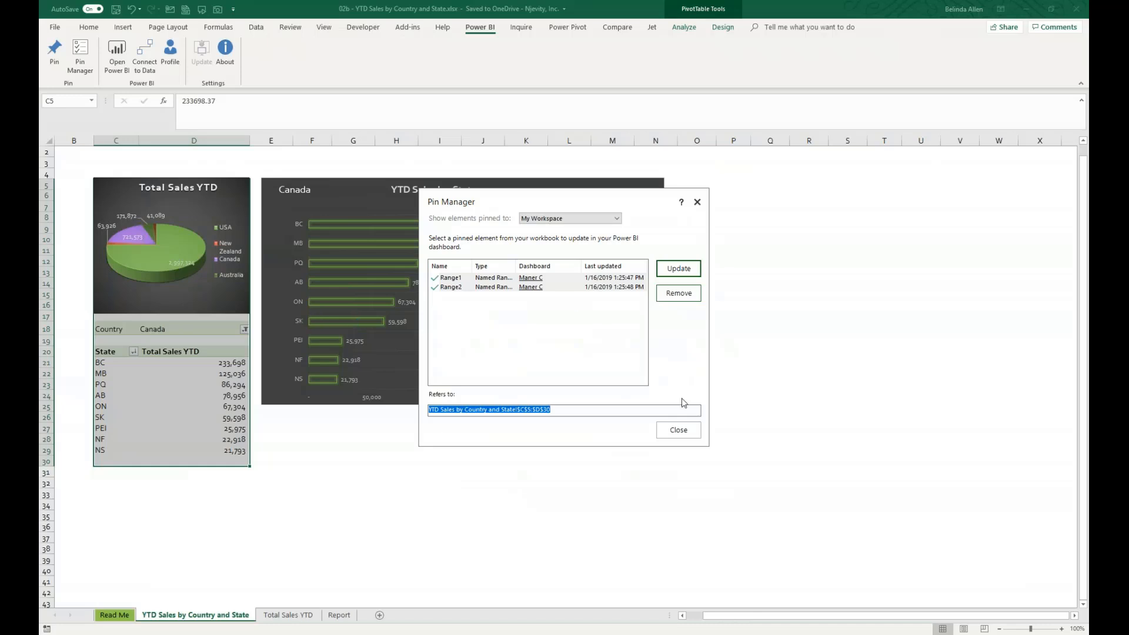
{"action": "left_click", "coordinate": [679, 430]}
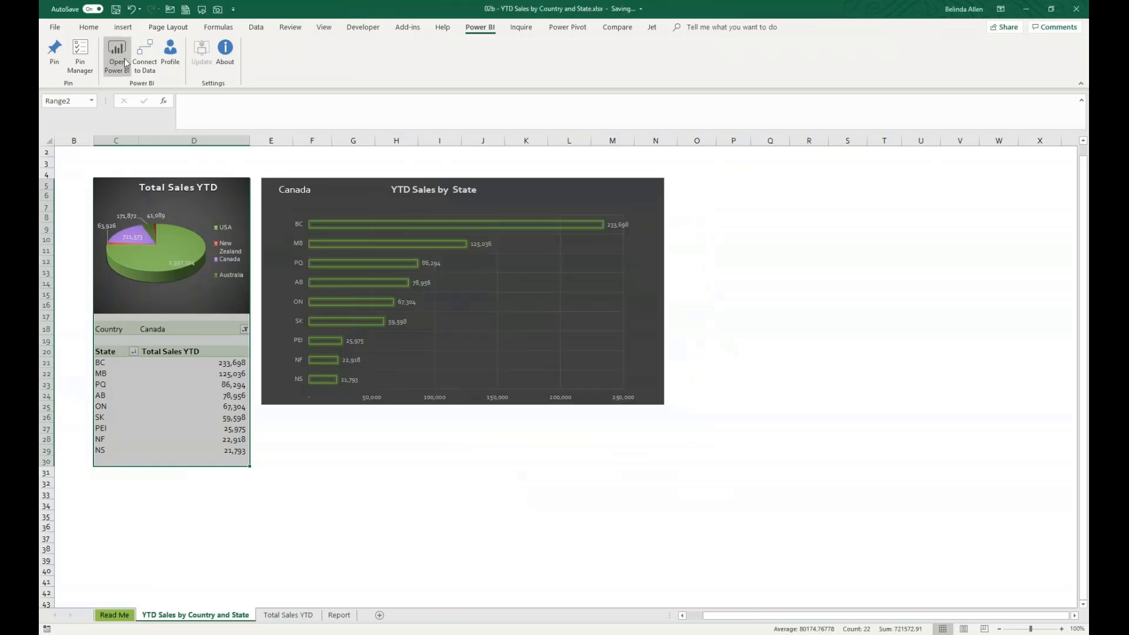
{"action": "left_click", "coordinate": [142, 57]}
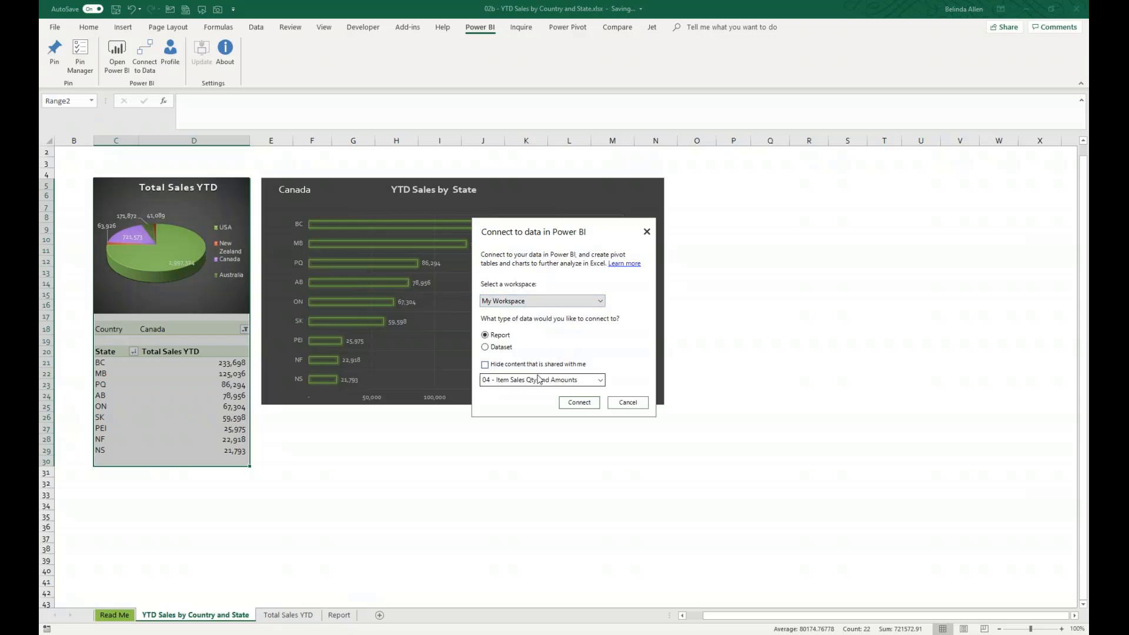
{"action": "left_click", "coordinate": [586, 380]}
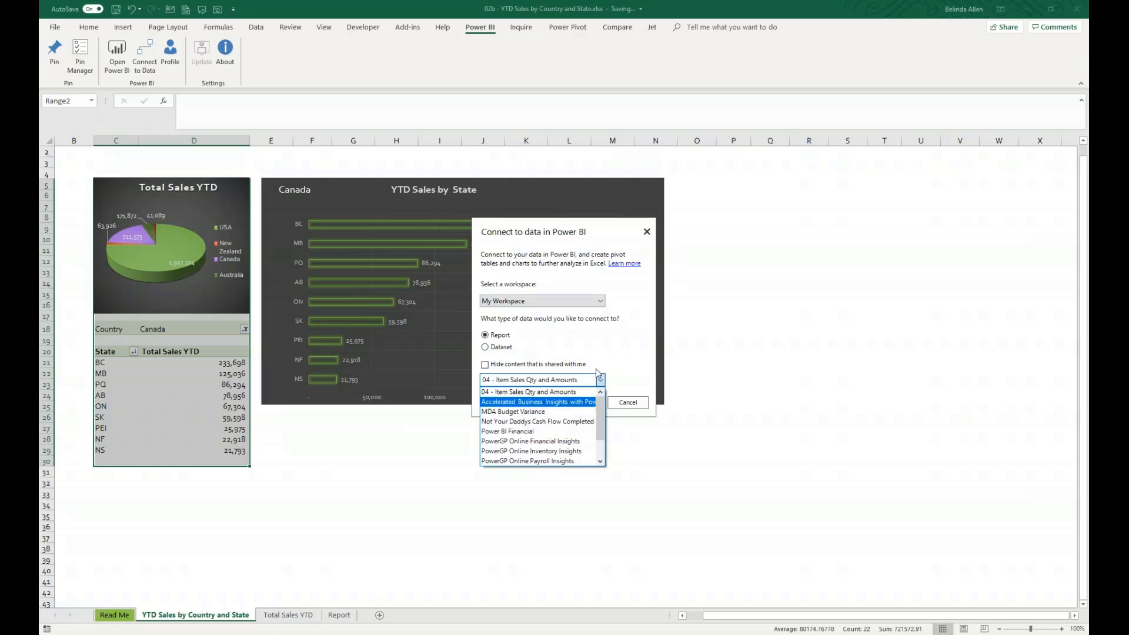
{"action": "left_click", "coordinate": [632, 407]}
{"action": "left_click", "coordinate": [628, 406]}
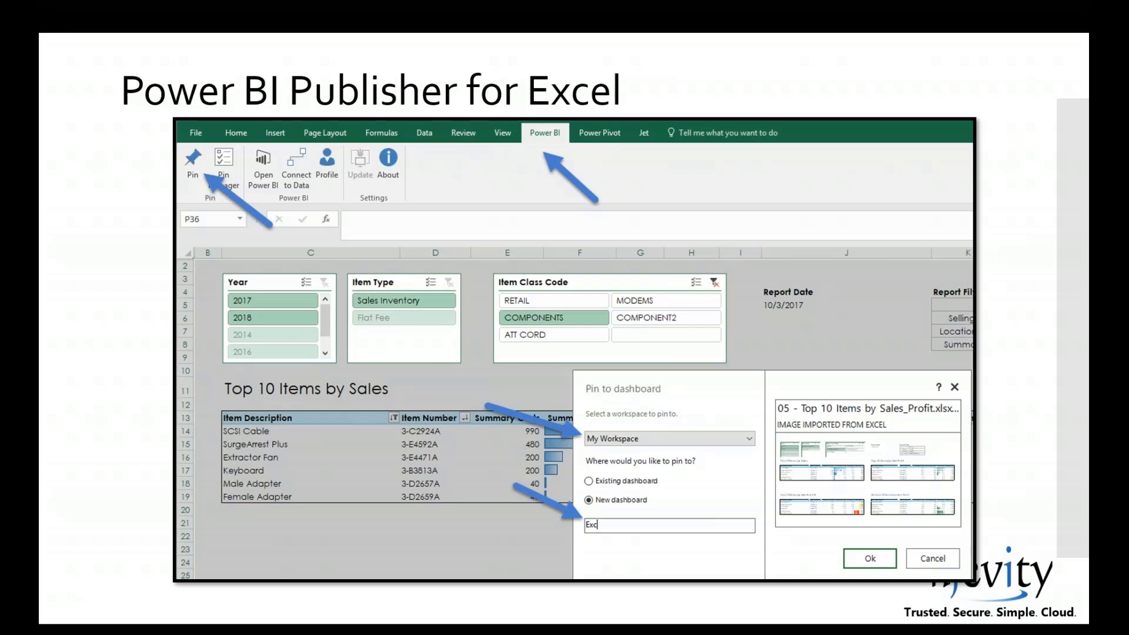
- Switch to the Power BI service, generate quick insights for the 01a - Customers dataset in My Workspace, and view them
{"action": "left_click", "coordinate": [369, 432]}
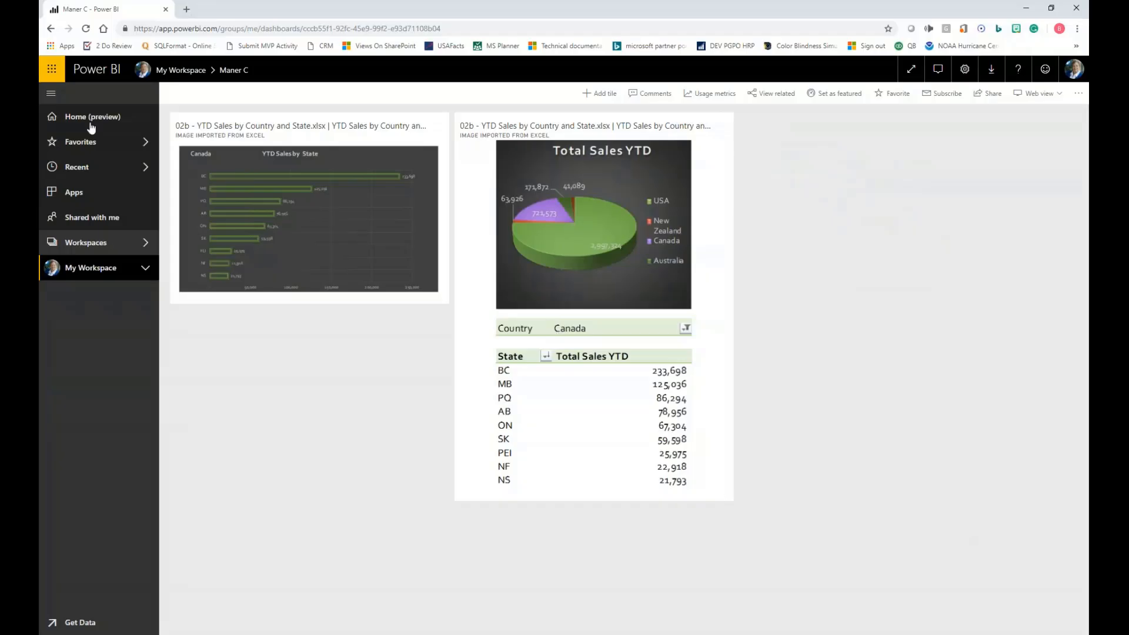
{"action": "left_click", "coordinate": [88, 272]}
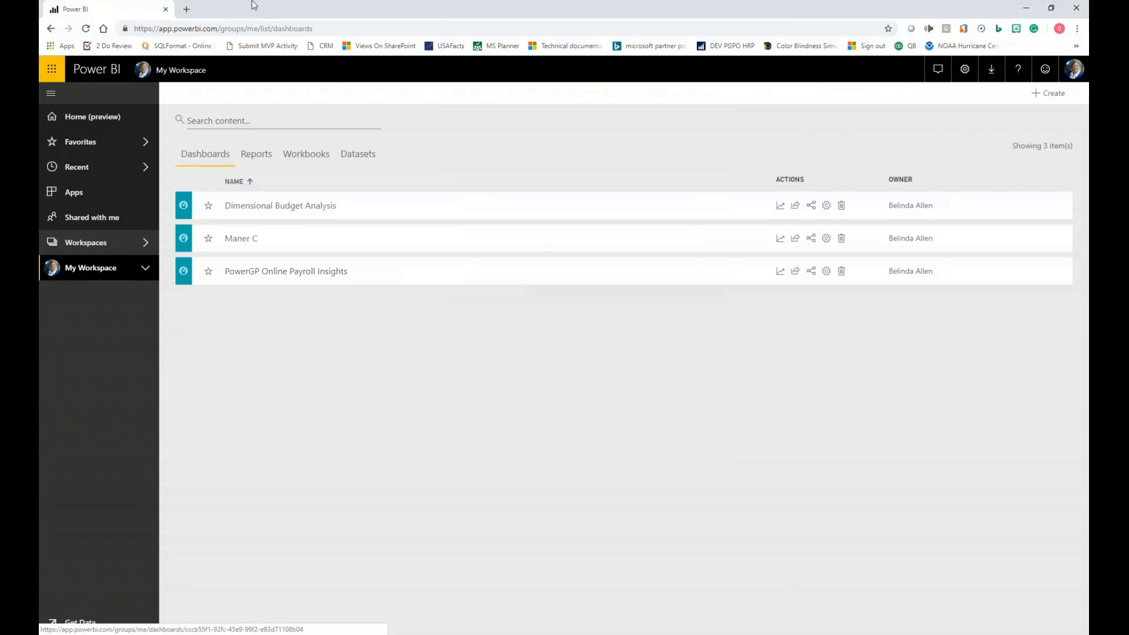
{"action": "left_click", "coordinate": [363, 155]}
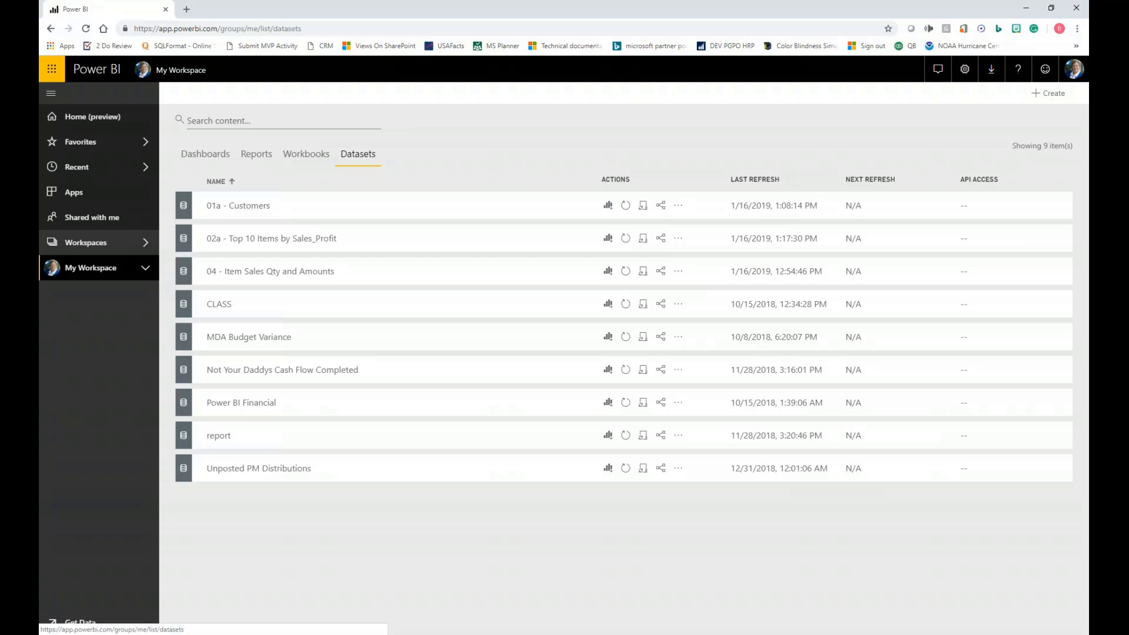
{"action": "left_click", "coordinate": [679, 207]}
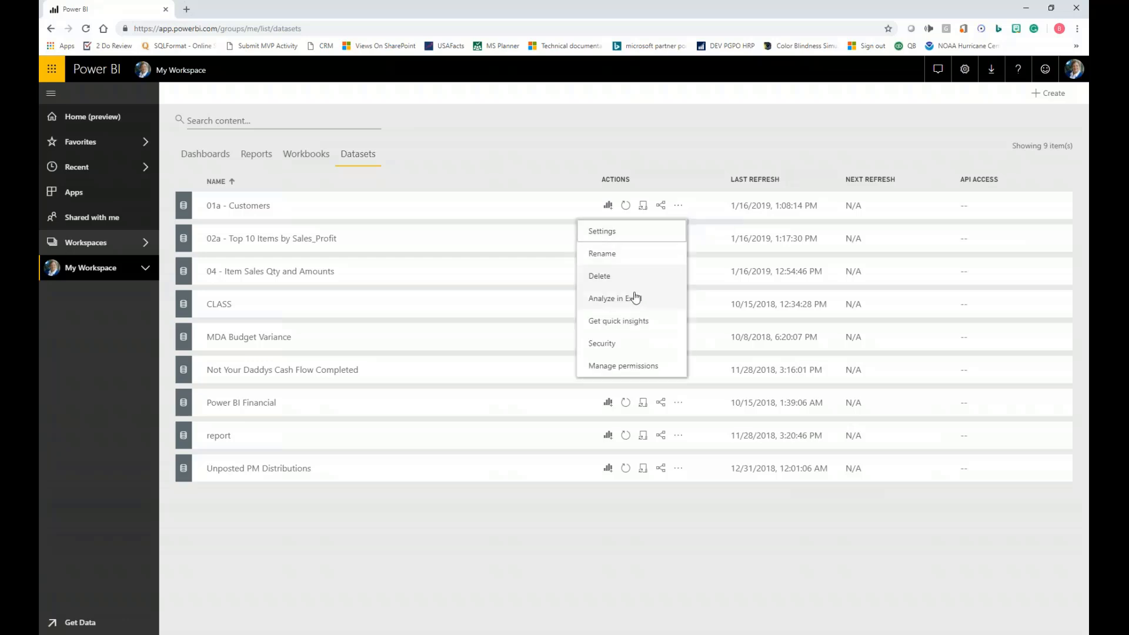
{"action": "left_click", "coordinate": [631, 322]}
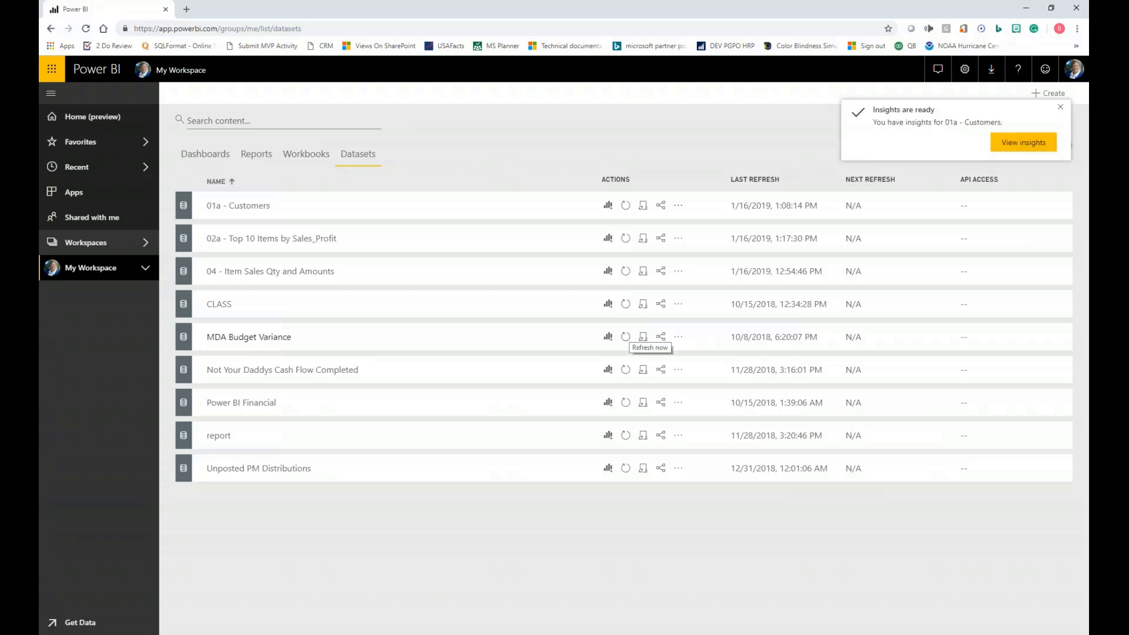
{"action": "left_click", "coordinate": [1023, 143]}
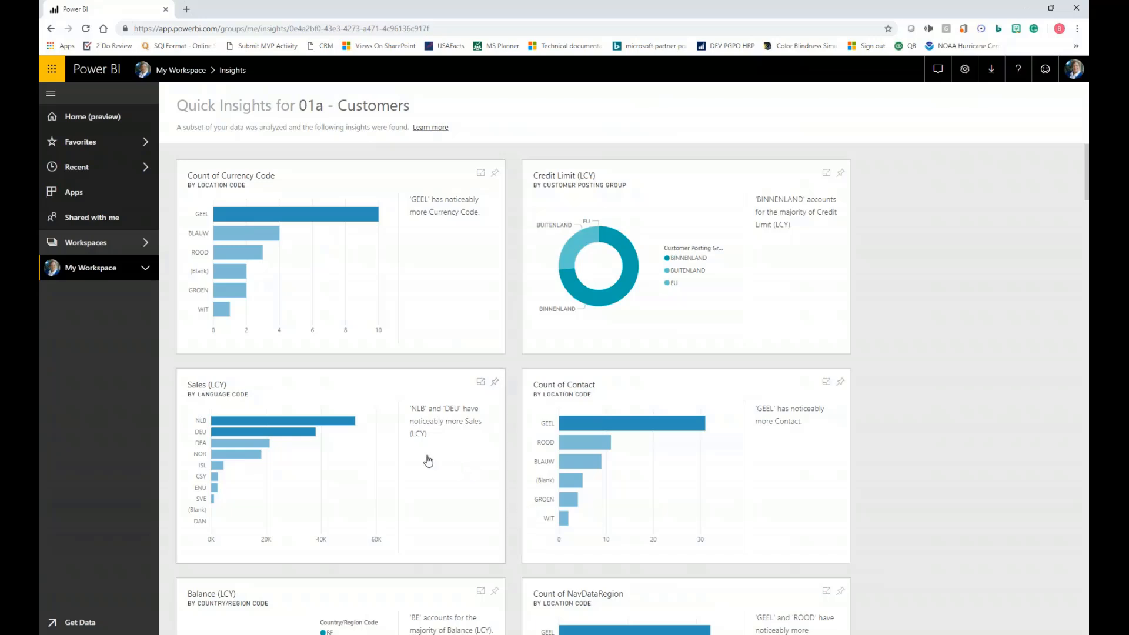
- Examine the quick insight charts for 01a - Customers, including the Count of City and Count of Currency Code by location code
{"action": "scroll", "coordinate": [411, 477], "scroll_direction": "down", "scroll_amount": 5}
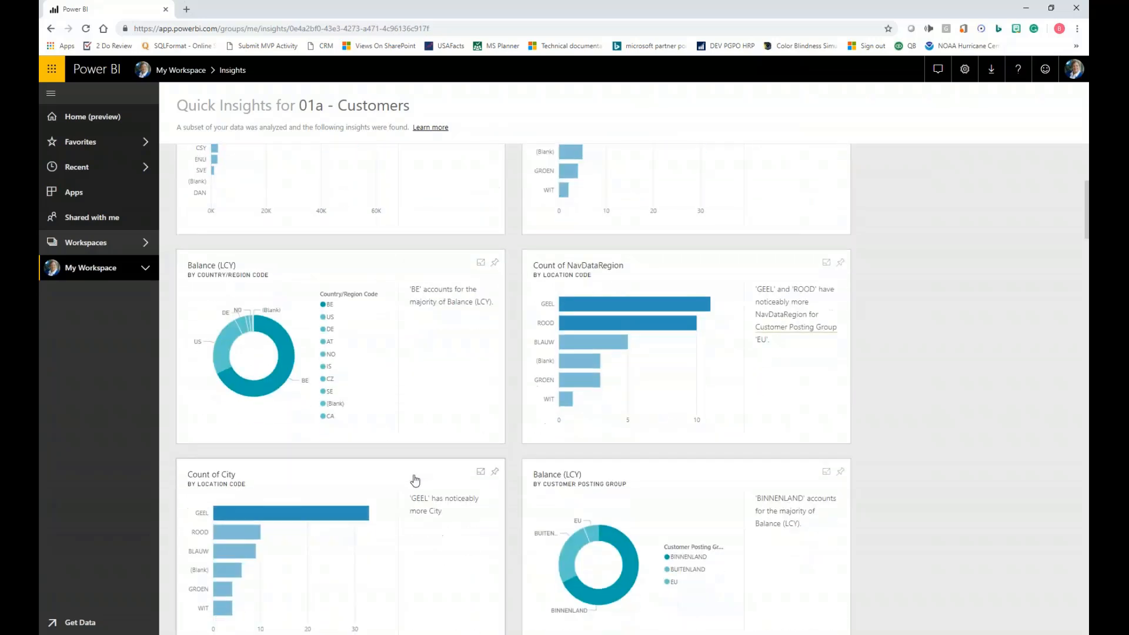
{"action": "scroll", "coordinate": [415, 480], "scroll_direction": "down", "scroll_amount": 2}
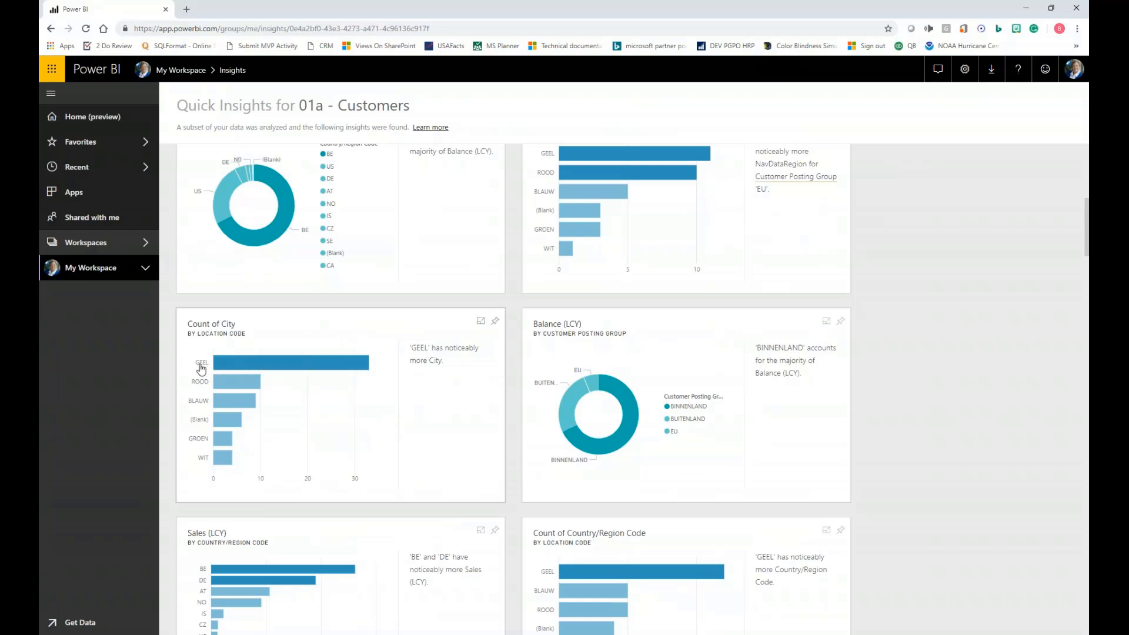
{"action": "mouse_move", "coordinate": [302, 368]}
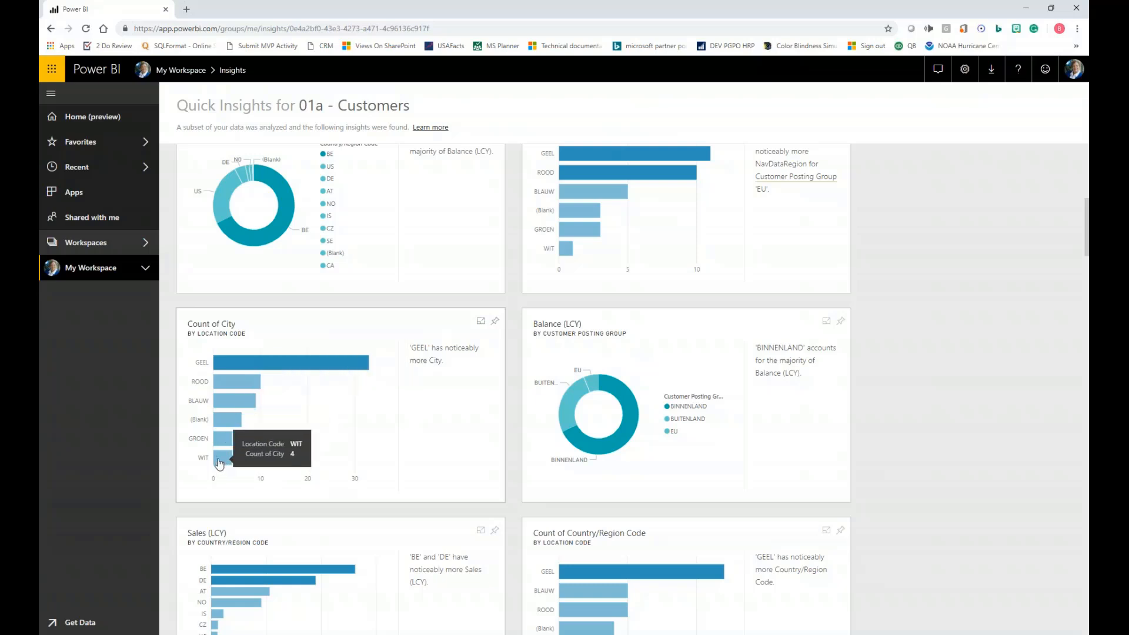
{"action": "scroll", "coordinate": [455, 510], "scroll_direction": "down", "scroll_amount": 6}
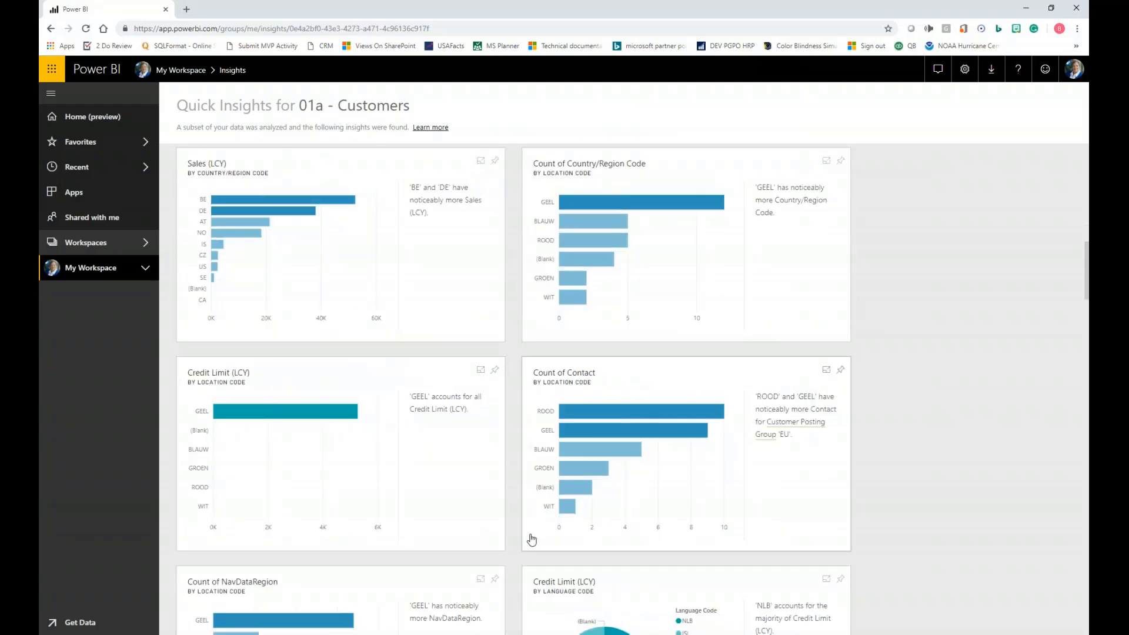
{"action": "scroll", "coordinate": [506, 523], "scroll_direction": "down", "scroll_amount": 3}
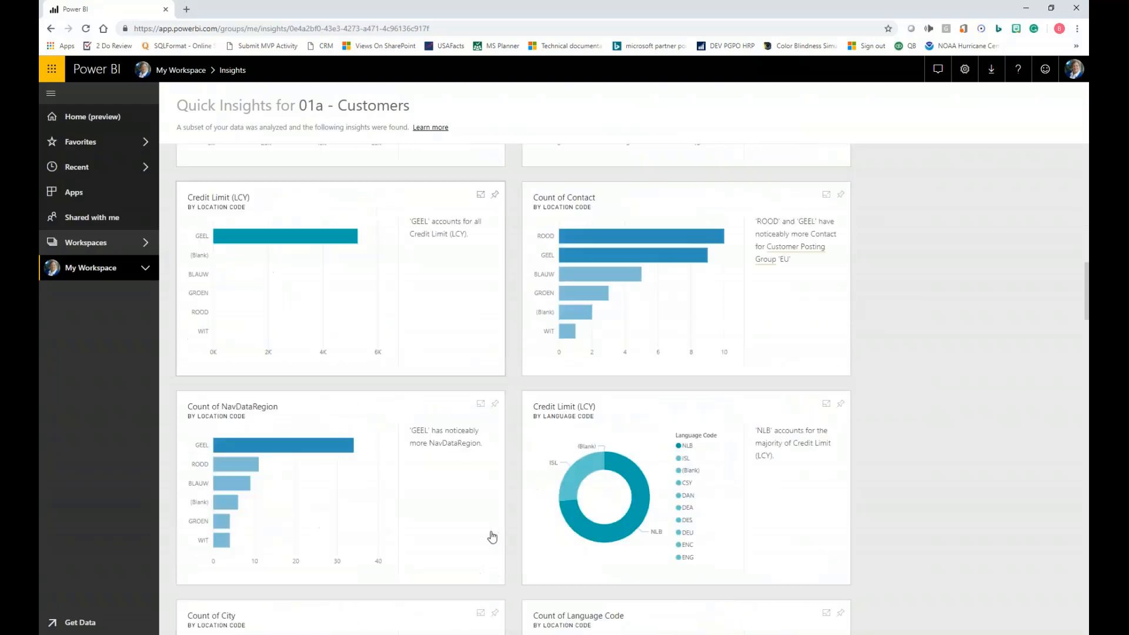
{"action": "scroll", "coordinate": [493, 536], "scroll_direction": "down", "scroll_amount": 2}
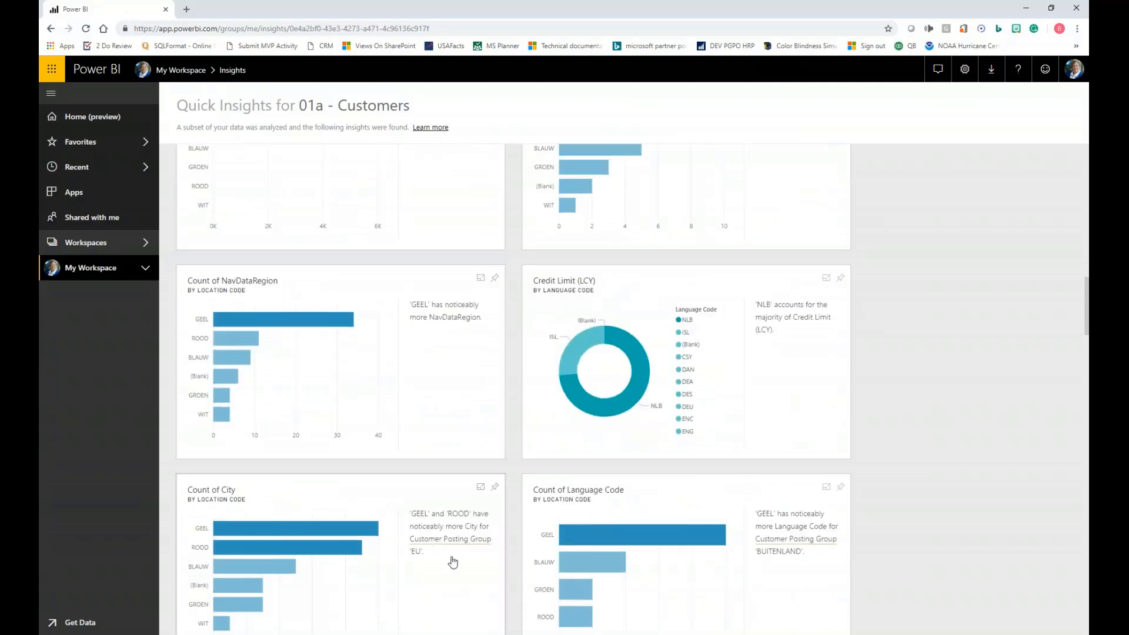
{"action": "scroll", "coordinate": [464, 559], "scroll_direction": "down", "scroll_amount": 2}
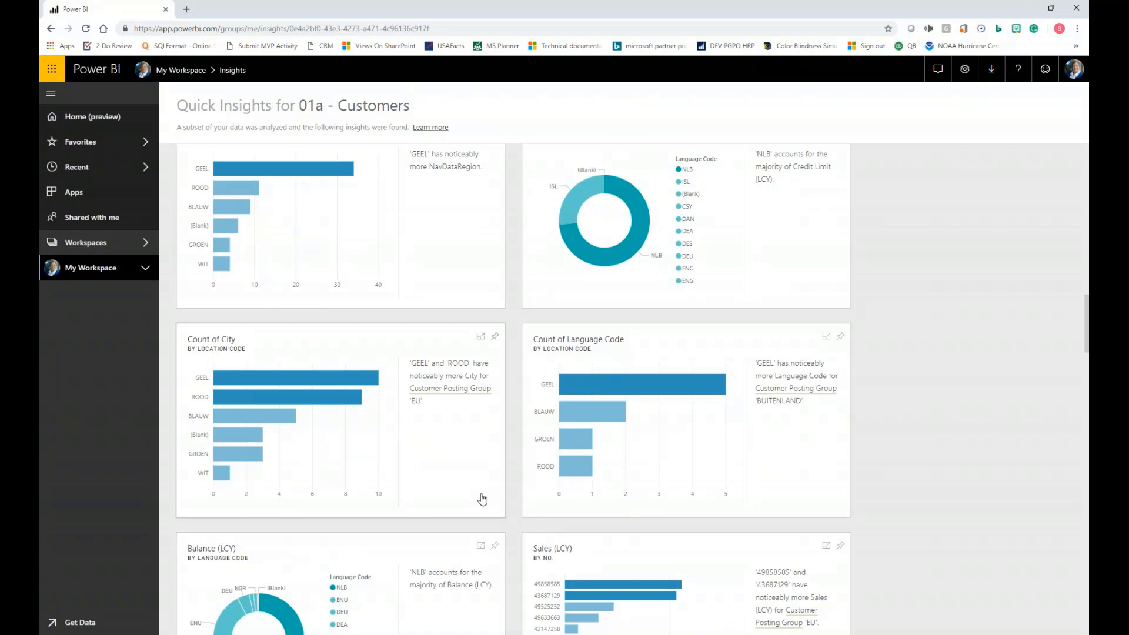
{"action": "scroll", "coordinate": [481, 499], "scroll_direction": "up", "scroll_amount": 2}
{"action": "scroll", "coordinate": [483, 503], "scroll_direction": "down", "scroll_amount": 5}
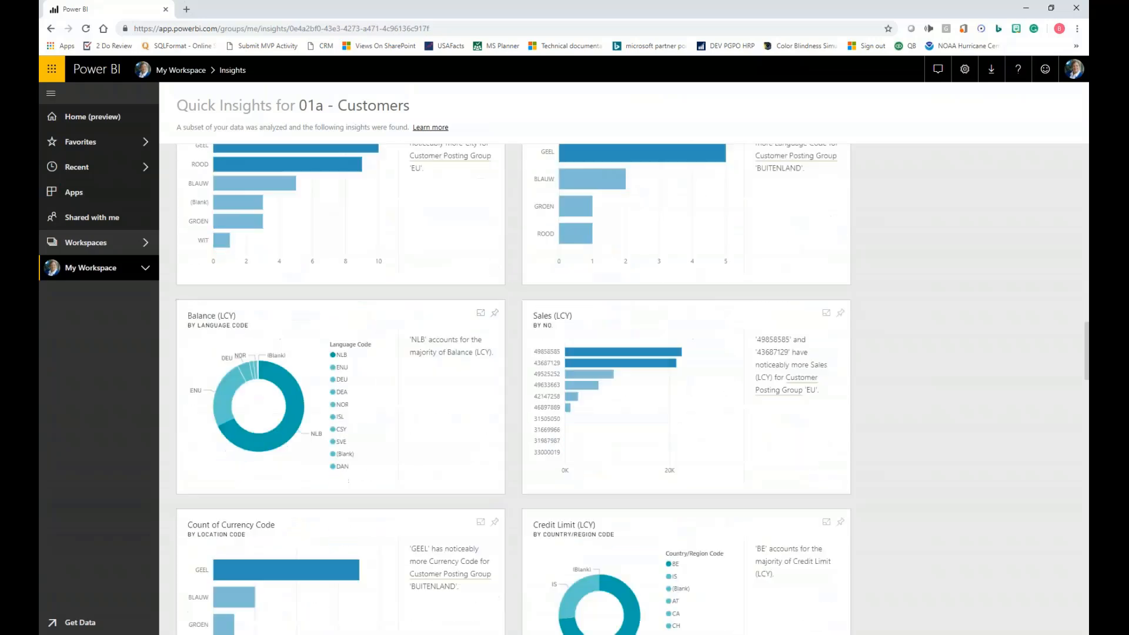
{"action": "scroll", "coordinate": [542, 495], "scroll_direction": "down", "scroll_amount": 1}
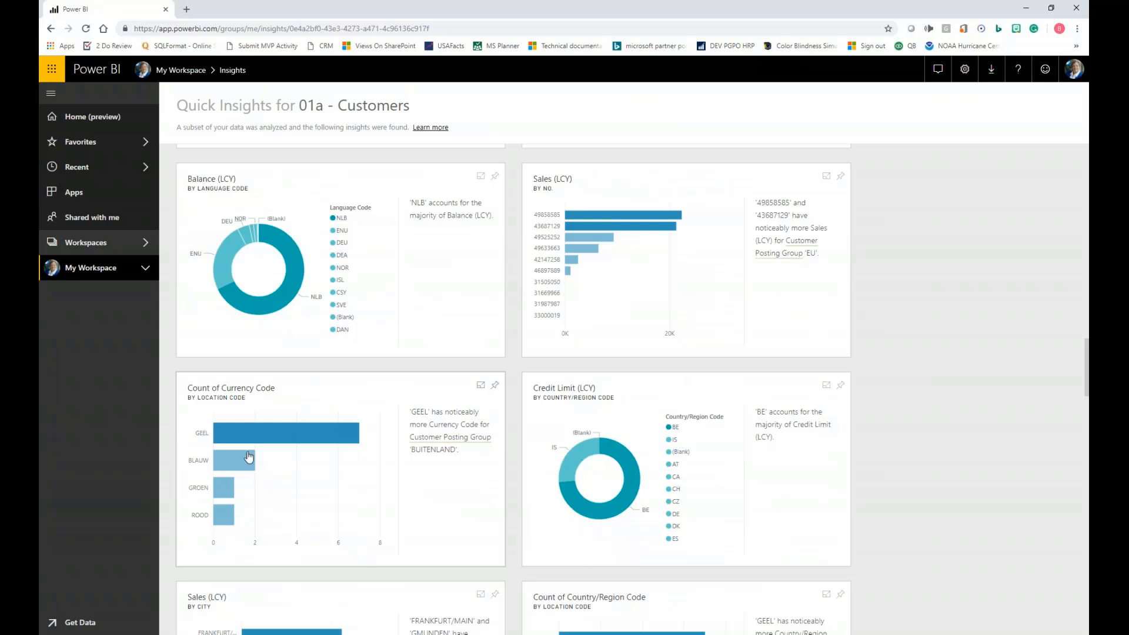
{"action": "mouse_move", "coordinate": [259, 439]}
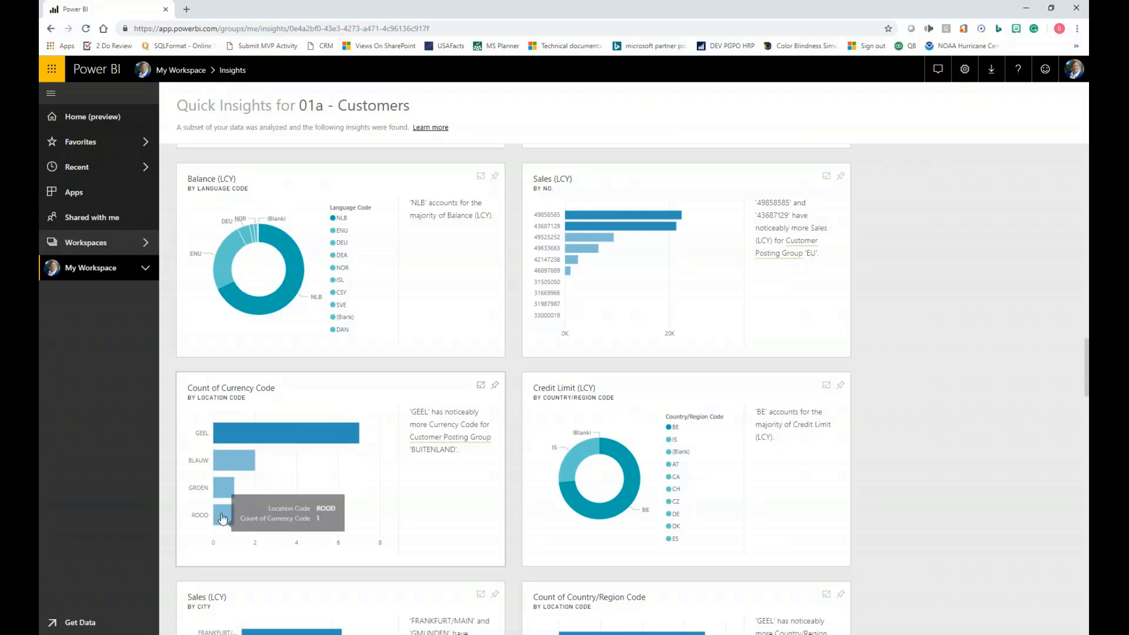
{"action": "mouse_move", "coordinate": [306, 442]}
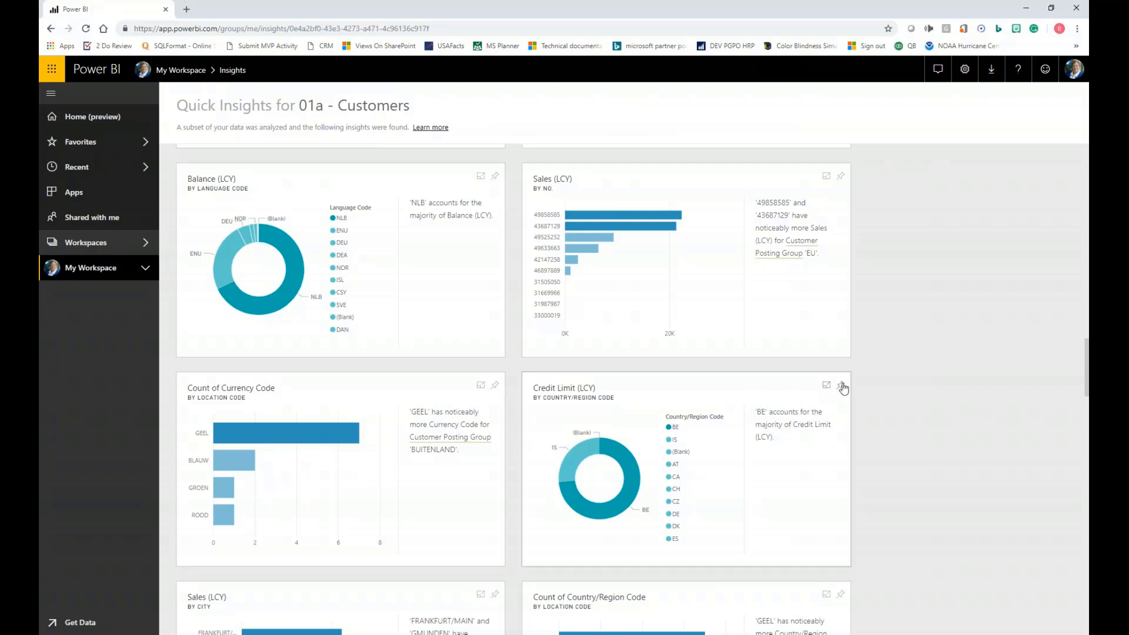
- Start pinning the Credit Limit (LCY) by Country/Region Code insight and try to choose an existing dashboard as its destination
{"action": "left_click", "coordinate": [841, 387]}
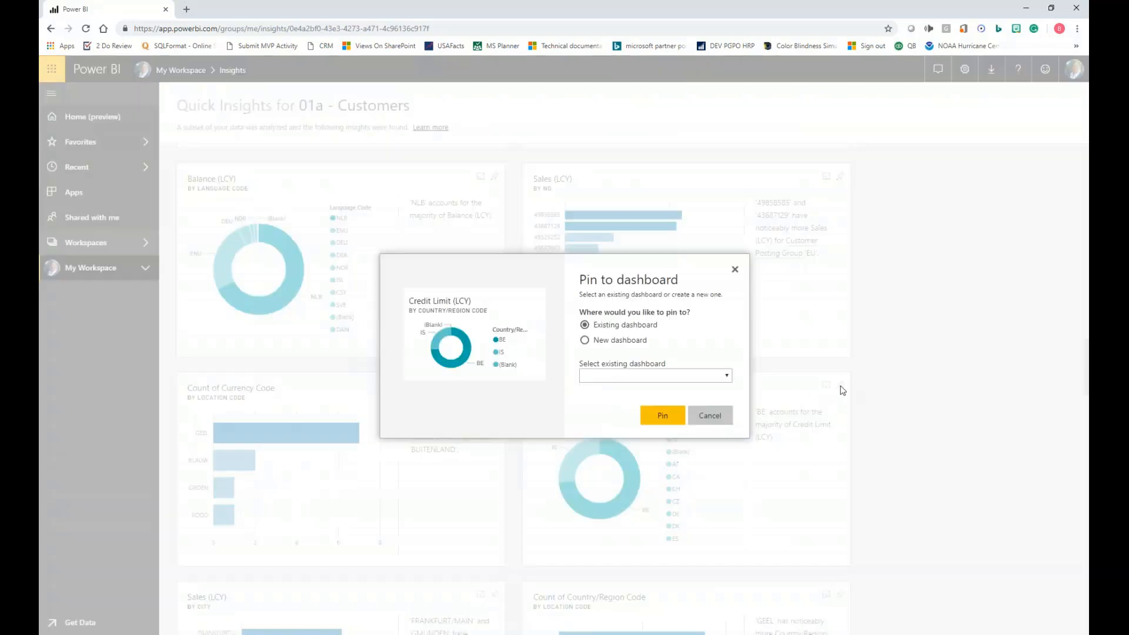
{"action": "left_click", "coordinate": [618, 341]}
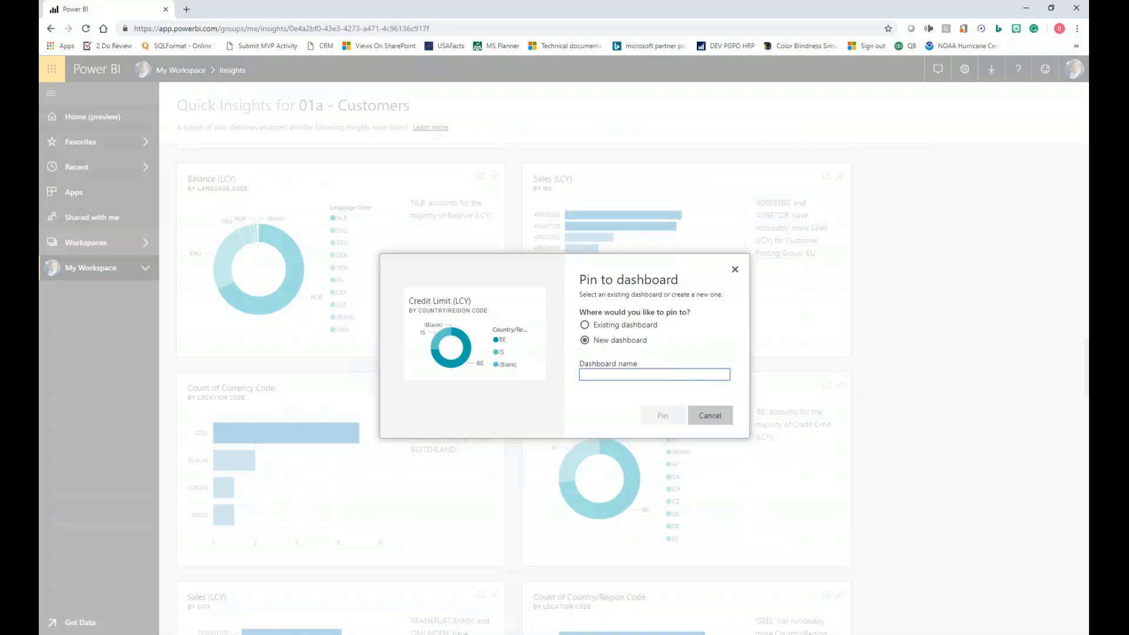
{"action": "left_click", "coordinate": [604, 327]}
{"action": "left_click", "coordinate": [727, 377]}
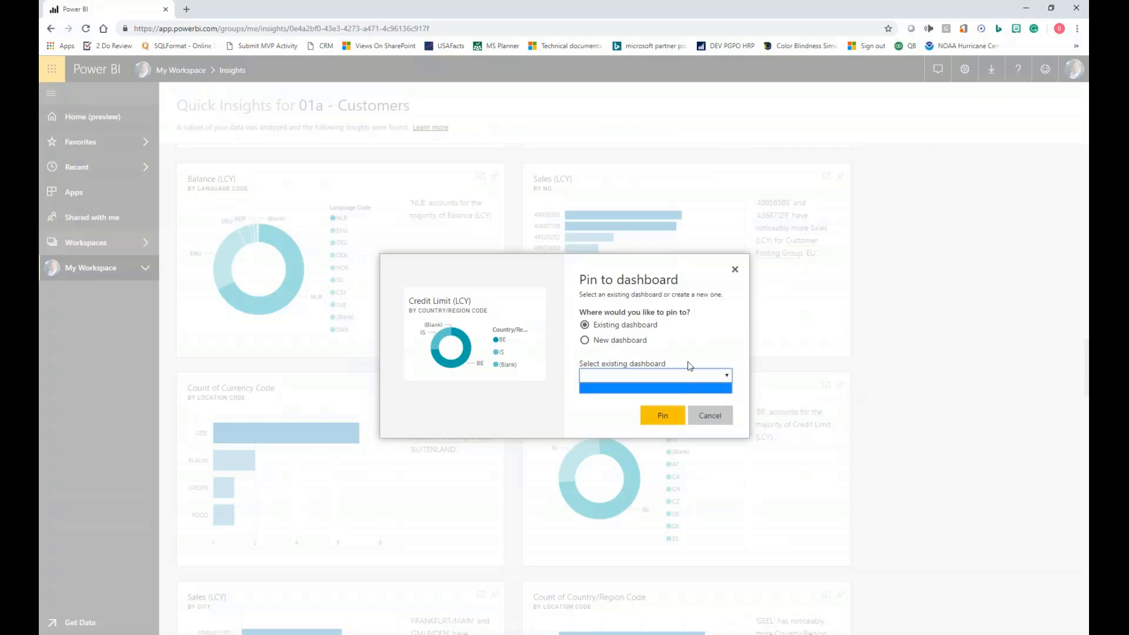
{"action": "left_click", "coordinate": [687, 340]}
{"action": "left_click", "coordinate": [602, 340]}
{"action": "left_click", "coordinate": [584, 325]}
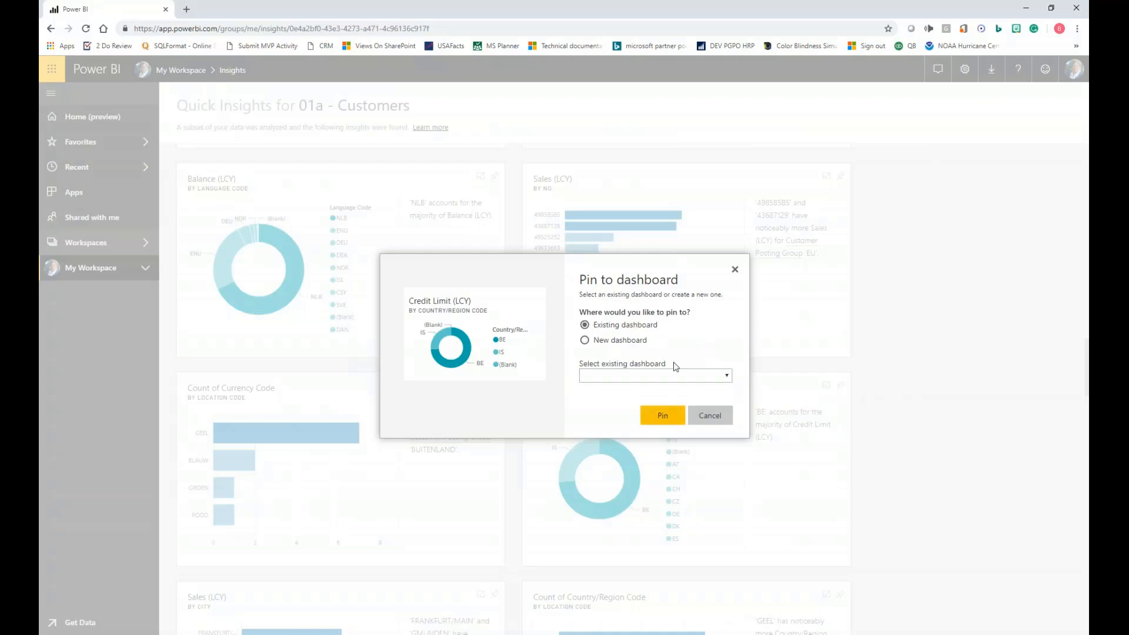
{"action": "left_click", "coordinate": [727, 376]}
{"action": "left_click", "coordinate": [723, 377]}
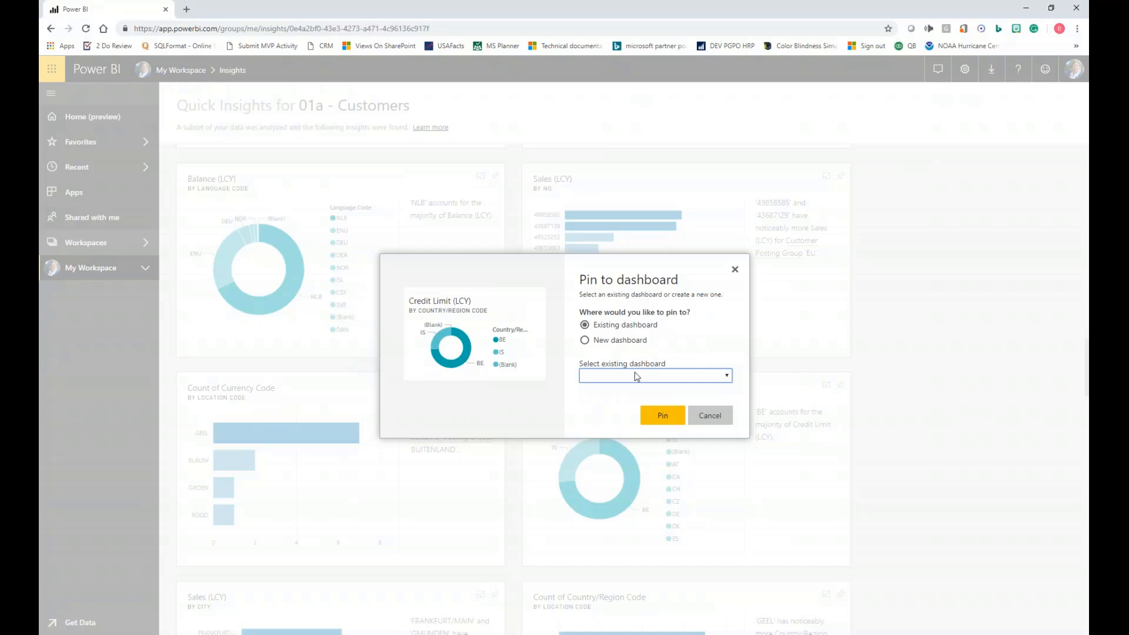
{"action": "left_click", "coordinate": [636, 376]}
{"action": "left_click", "coordinate": [603, 330]}
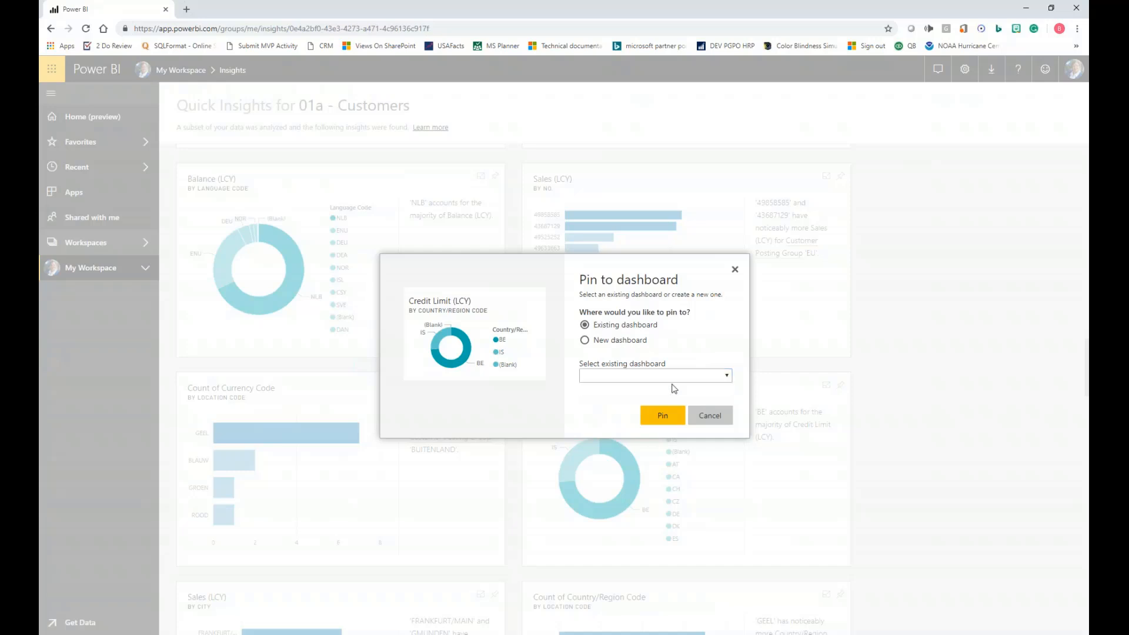
- Pin the Credit Limit (LCY) insight to a new dashboard named Maner 2
{"action": "left_click", "coordinate": [612, 341]}
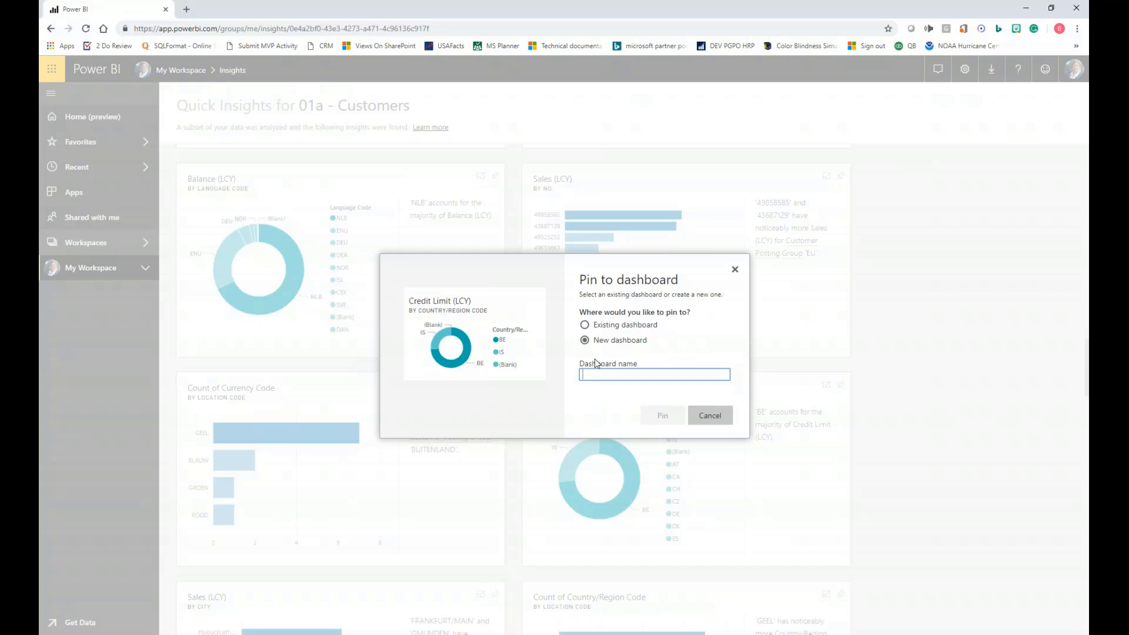
{"action": "type", "text": "M"}
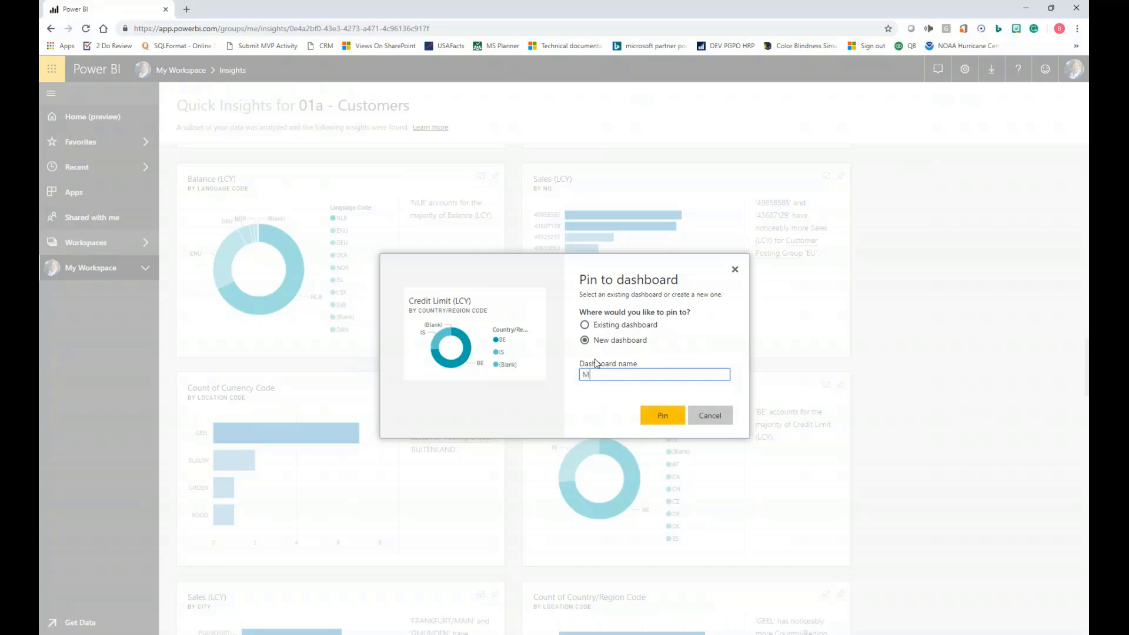
{"action": "key", "text": "BackSpace"}
{"action": "type", "text": "Maner 2"}
{"action": "left_click", "coordinate": [661, 415]}
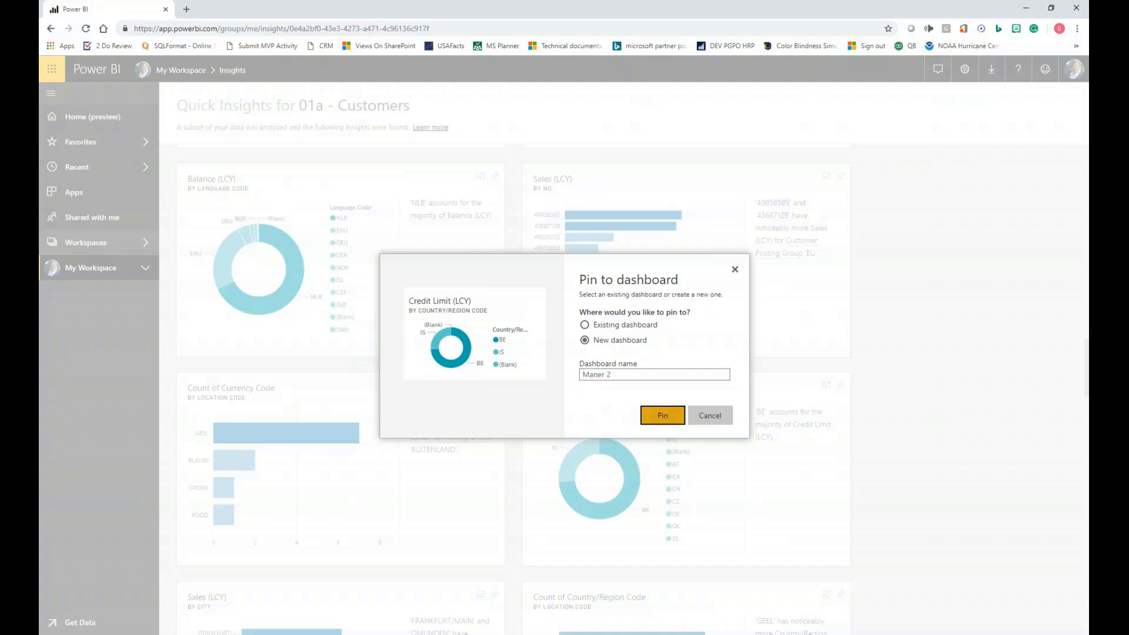
- Check the pinned donut chart on the Maner 2 dashboard, and return to the dataset list in My Workspace
{"action": "left_click", "coordinate": [161, 71]}
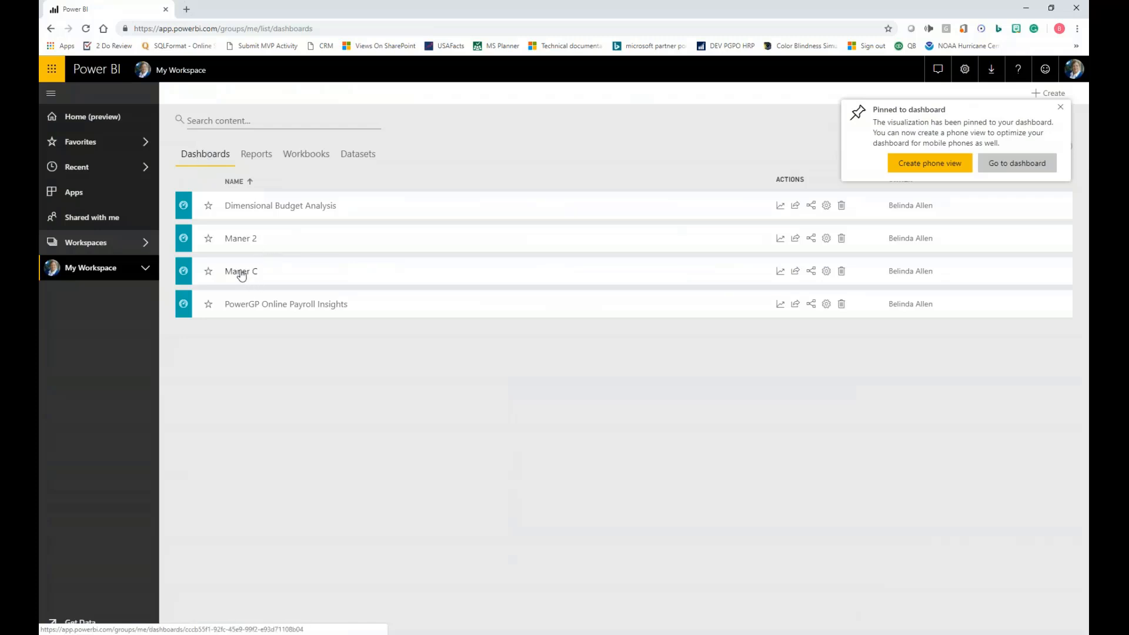
{"action": "left_click", "coordinate": [231, 241]}
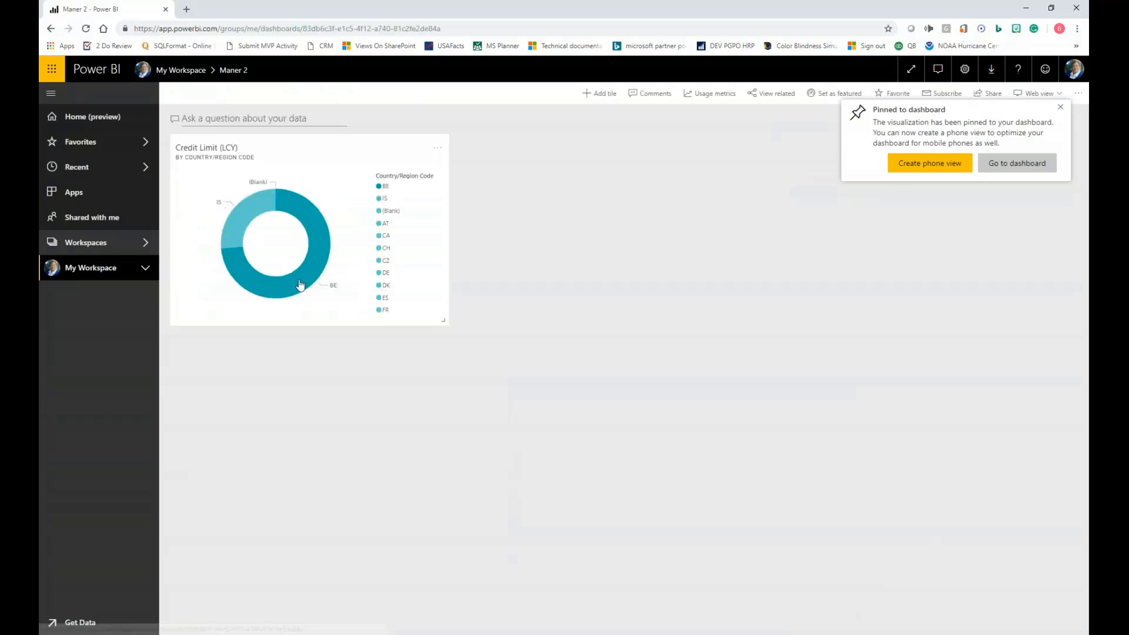
{"action": "left_click", "coordinate": [179, 71]}
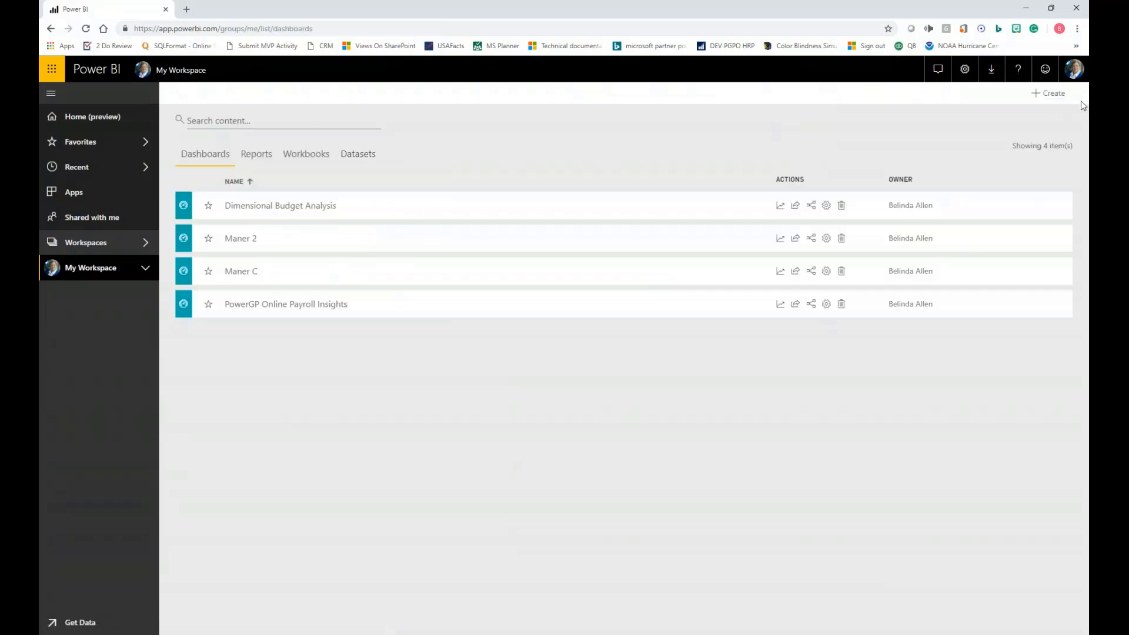
{"action": "left_click", "coordinate": [359, 154]}
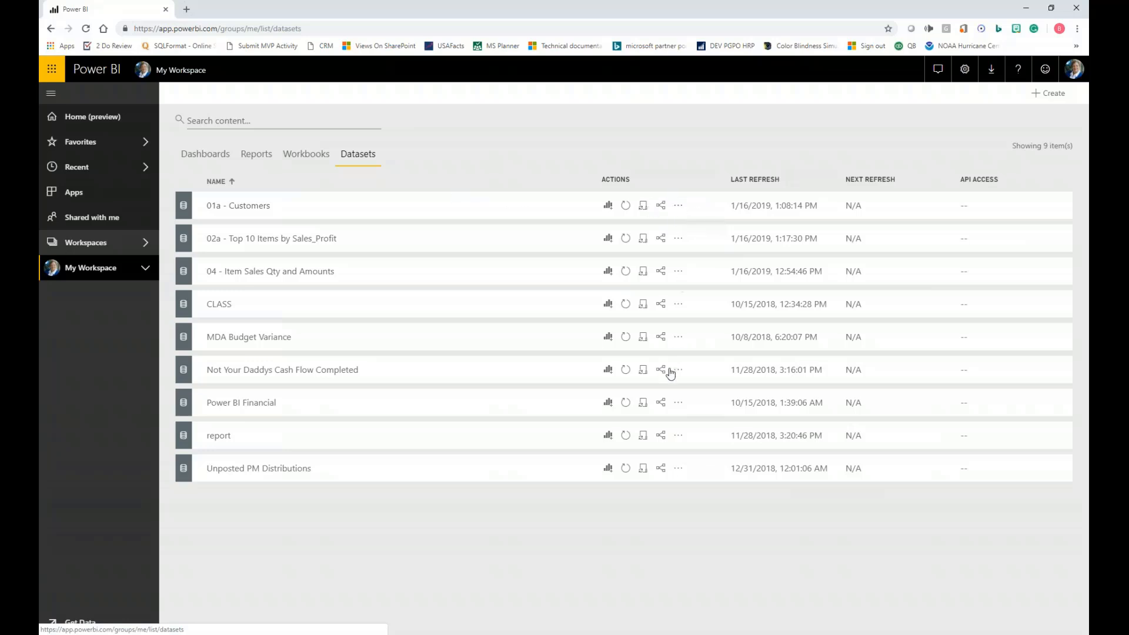
- Use Analyze in Excel on the Power BI Financial dataset and save Power BI Financial.odc in the Maner folder
{"action": "left_click", "coordinate": [679, 405]}
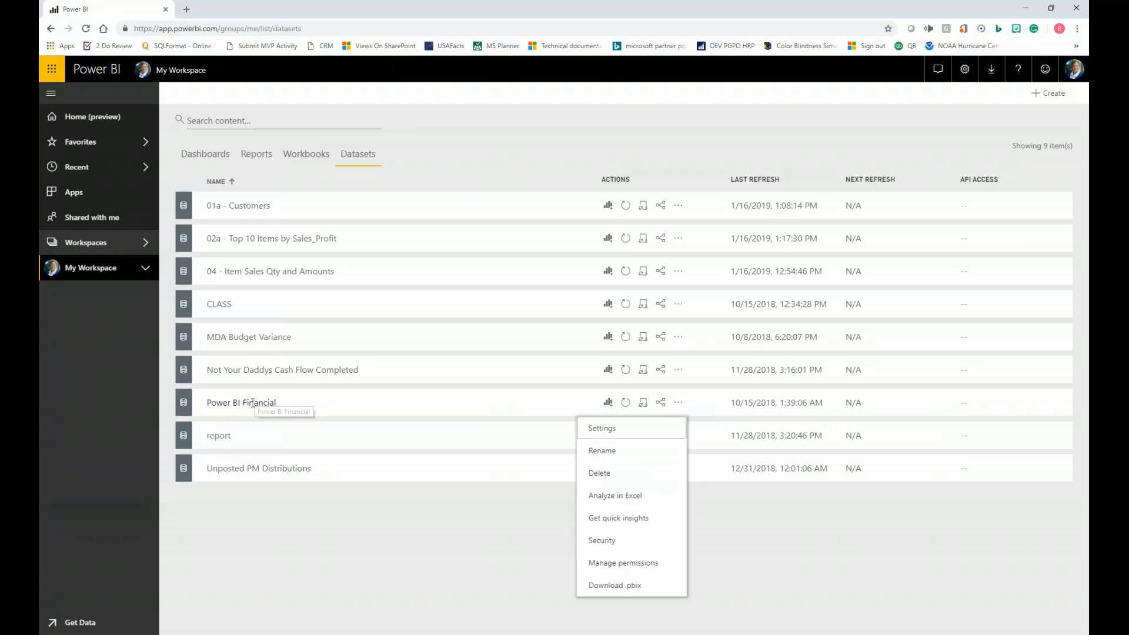
{"action": "left_click", "coordinate": [640, 499]}
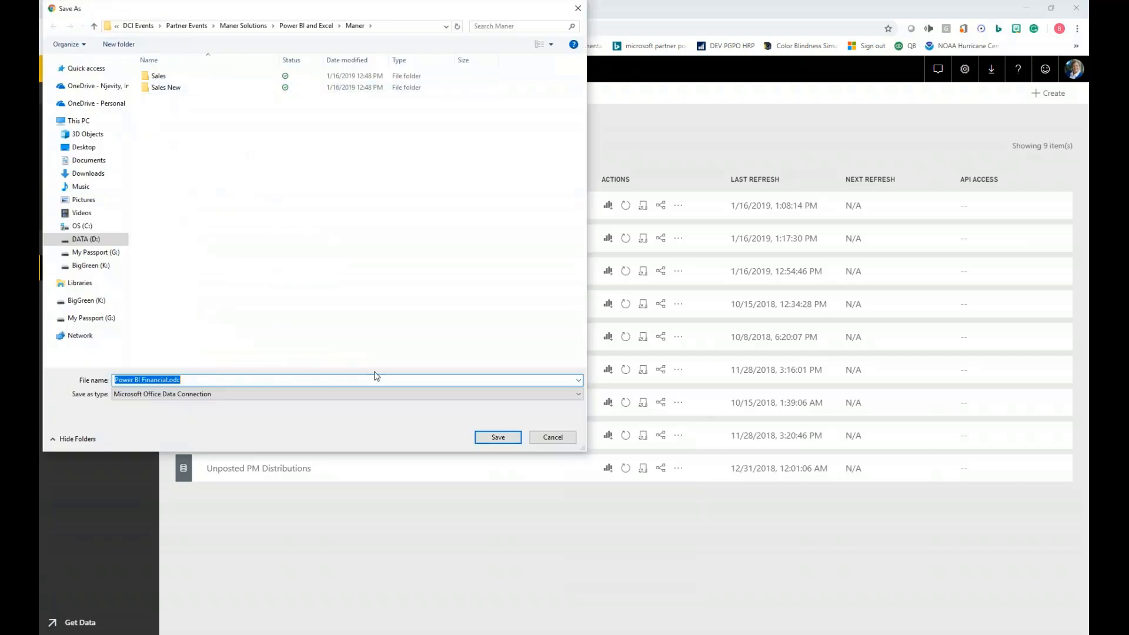
{"action": "left_click", "coordinate": [498, 438]}
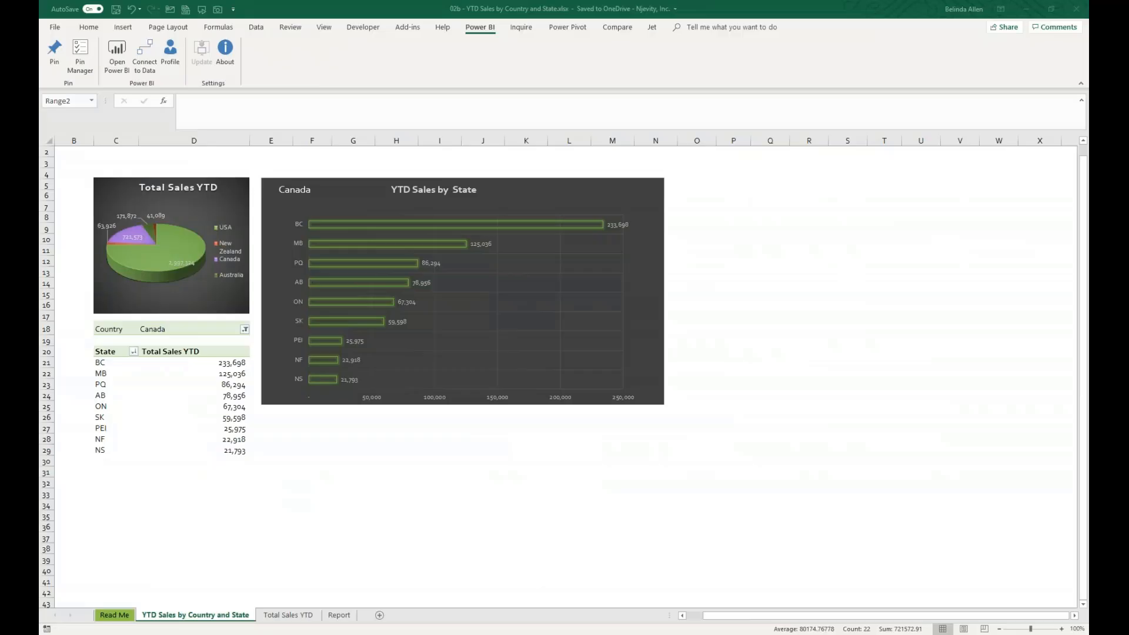
- Close the YTD Sales workbook, and open the downloaded Power BI Financial.odc in Excel with its data connections enabled
{"action": "left_click", "coordinate": [1079, 9]}
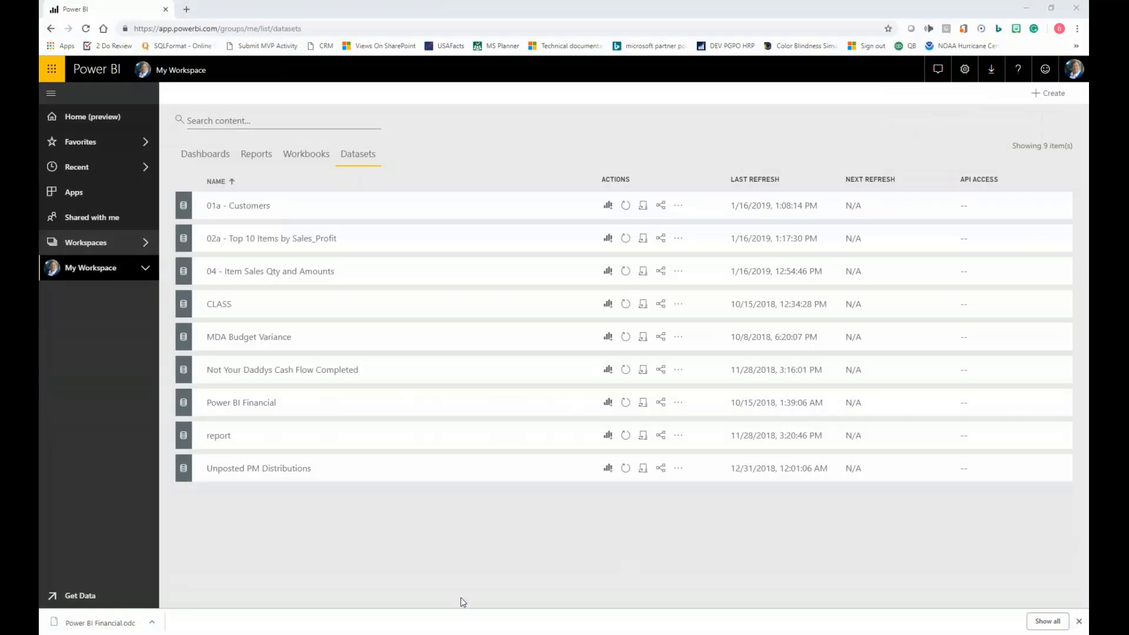
{"action": "left_click", "coordinate": [82, 626]}
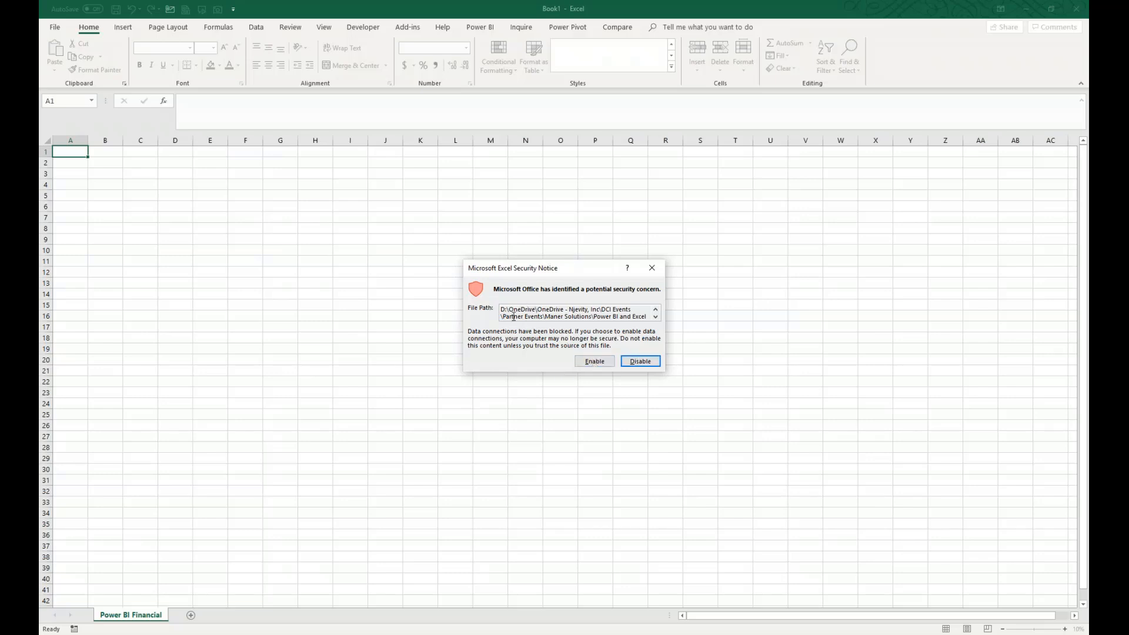
{"action": "left_click", "coordinate": [594, 361]}
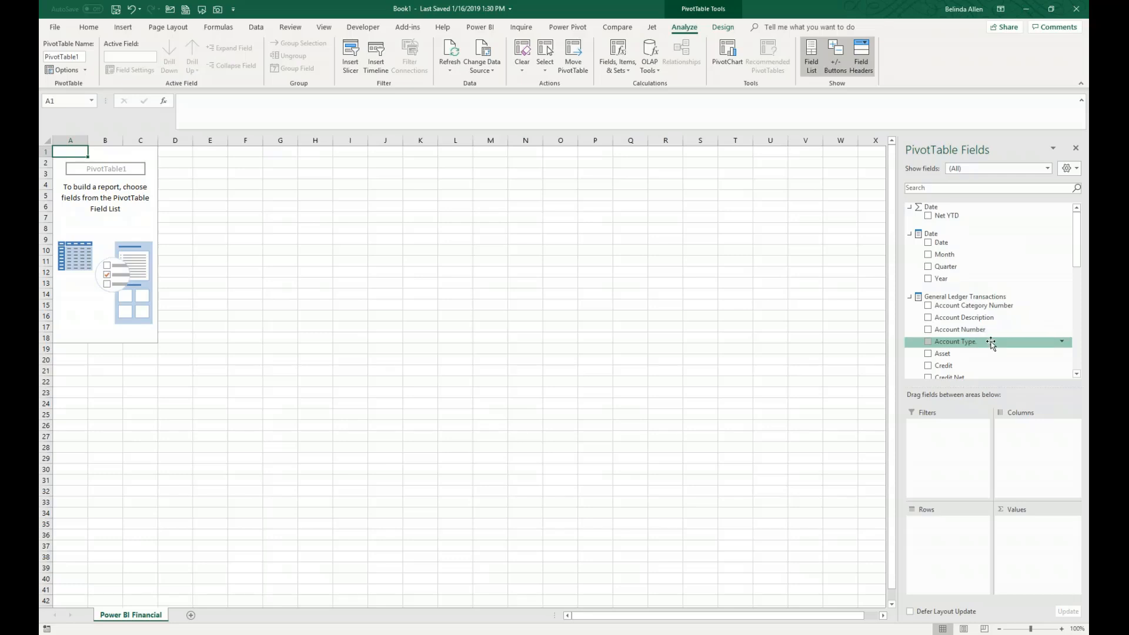
- Add Account Number and Account Description from General Ledger Transactions to the PivotTable rows
{"action": "scroll", "coordinate": [989, 366], "scroll_direction": "down", "scroll_amount": 2}
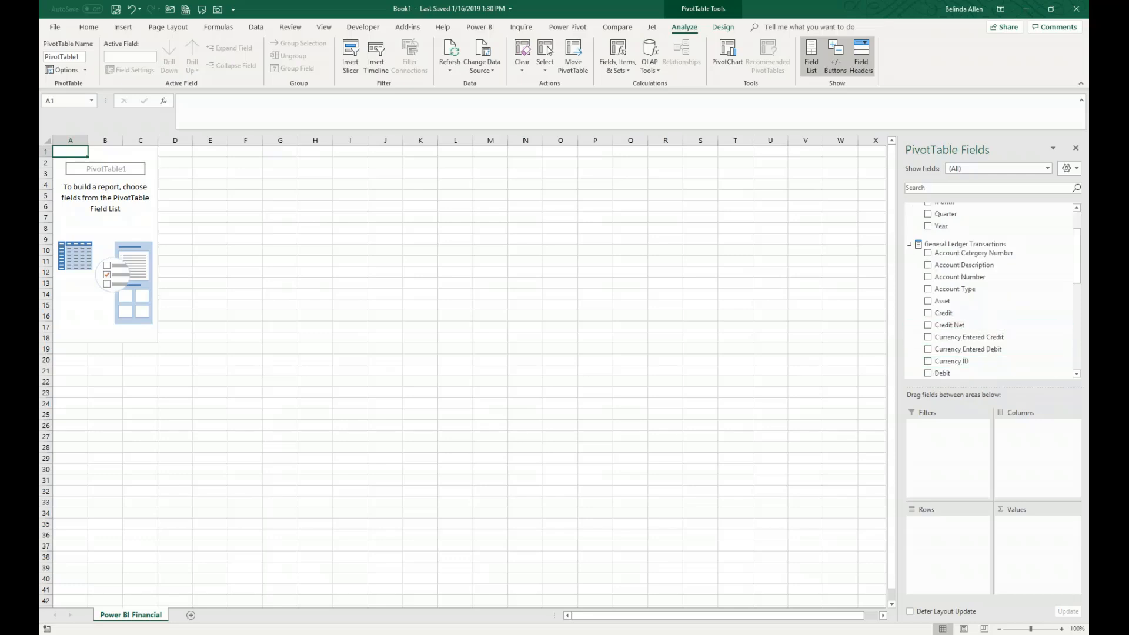
{"action": "left_click_drag", "start_coordinate": [930, 282], "coordinate": [940, 532]}
{"action": "left_click_drag", "start_coordinate": [964, 264], "coordinate": [949, 536]}
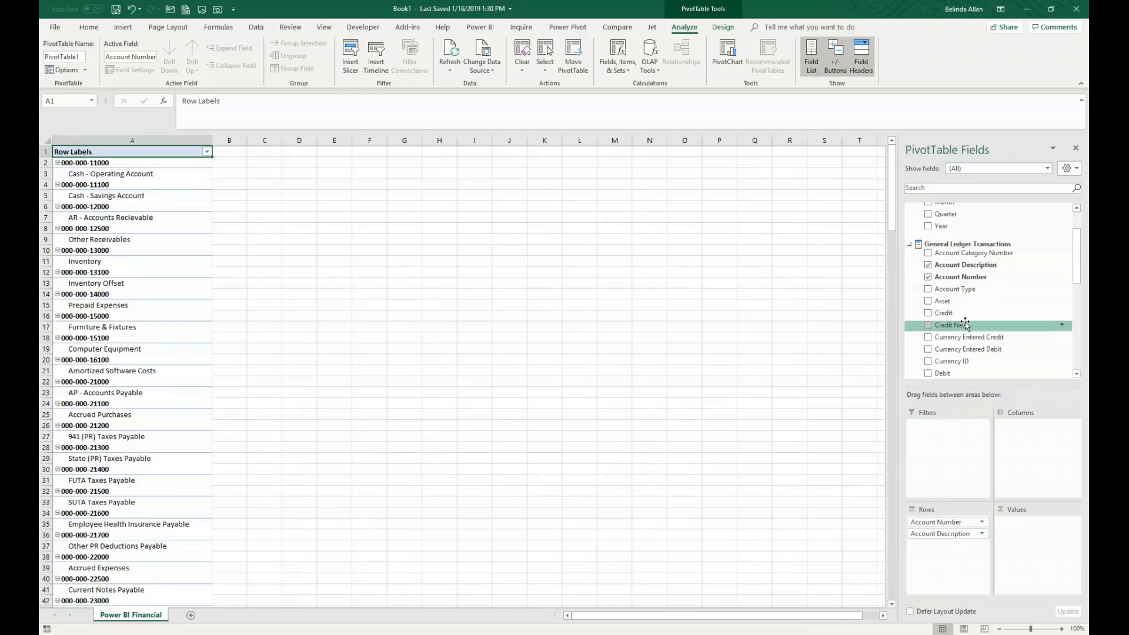
- Try to place the Credit field in the PivotTable values, and add it to the rows below Account Description instead
{"action": "scroll", "coordinate": [964, 323], "scroll_direction": "down", "scroll_amount": 4}
{"action": "scroll", "coordinate": [988, 332], "scroll_direction": "down", "scroll_amount": 3}
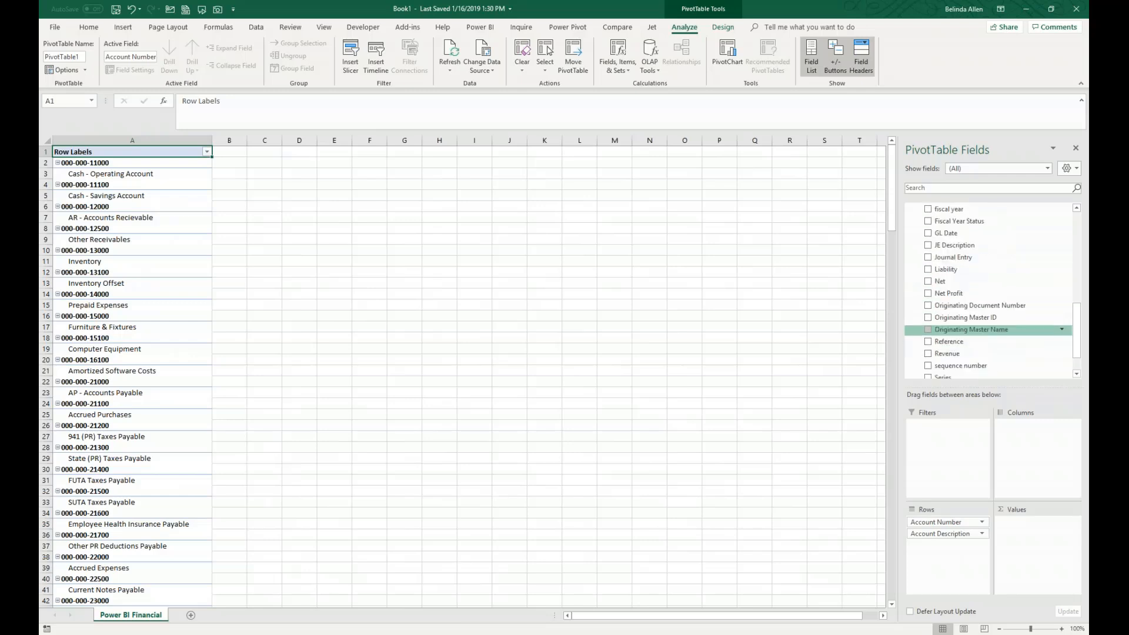
{"action": "scroll", "coordinate": [971, 335], "scroll_direction": "up", "scroll_amount": 7}
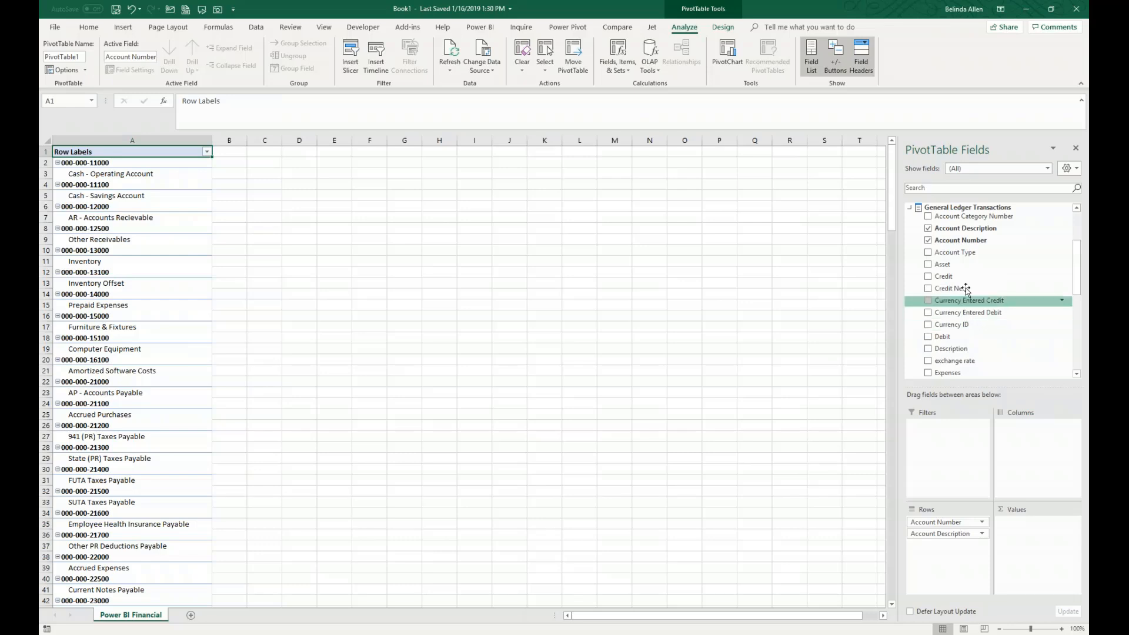
{"action": "left_click_drag", "start_coordinate": [959, 277], "coordinate": [1017, 529]}
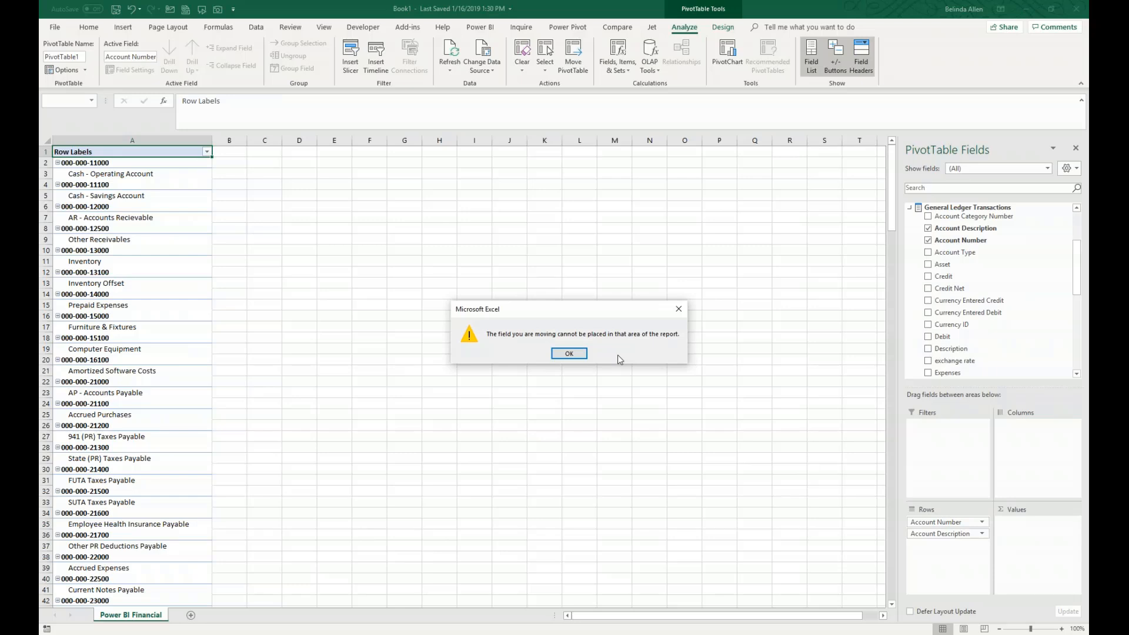
{"action": "left_click", "coordinate": [580, 355]}
{"action": "left_click_drag", "start_coordinate": [960, 277], "coordinate": [946, 549]}
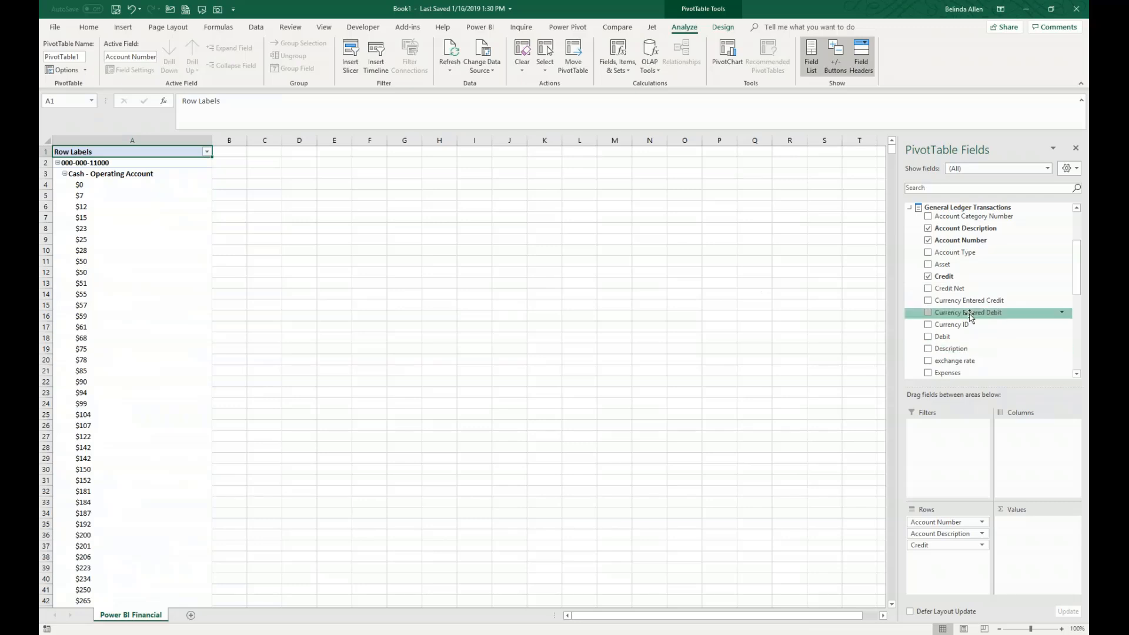
- Look through the remaining PivotTable fields of General Ledger Transactions, and close the Excel workbook without saving it
{"action": "scroll", "coordinate": [951, 314], "scroll_direction": "up", "scroll_amount": 3}
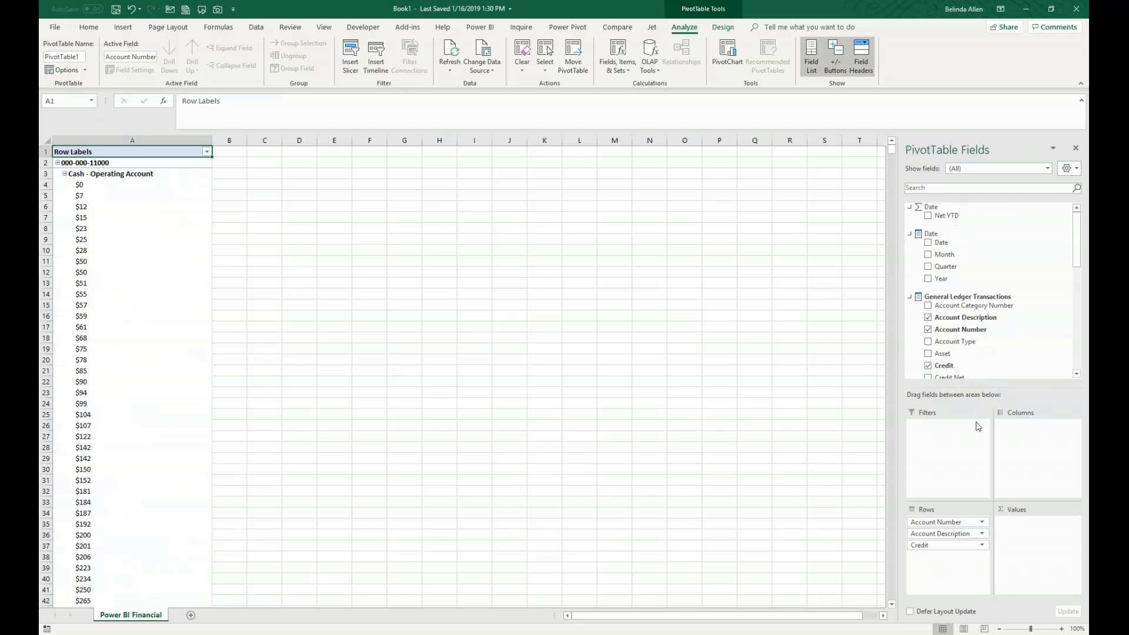
{"action": "scroll", "coordinate": [946, 352], "scroll_direction": "down", "scroll_amount": 1}
{"action": "scroll", "coordinate": [947, 351], "scroll_direction": "down", "scroll_amount": 6}
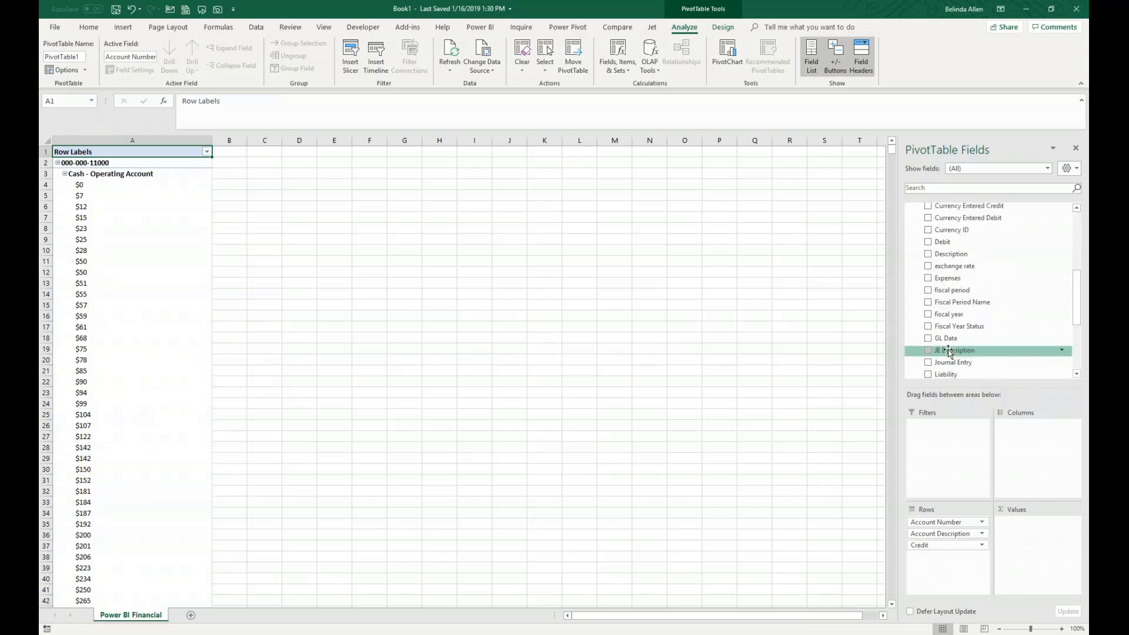
{"action": "scroll", "coordinate": [967, 348], "scroll_direction": "down", "scroll_amount": 3}
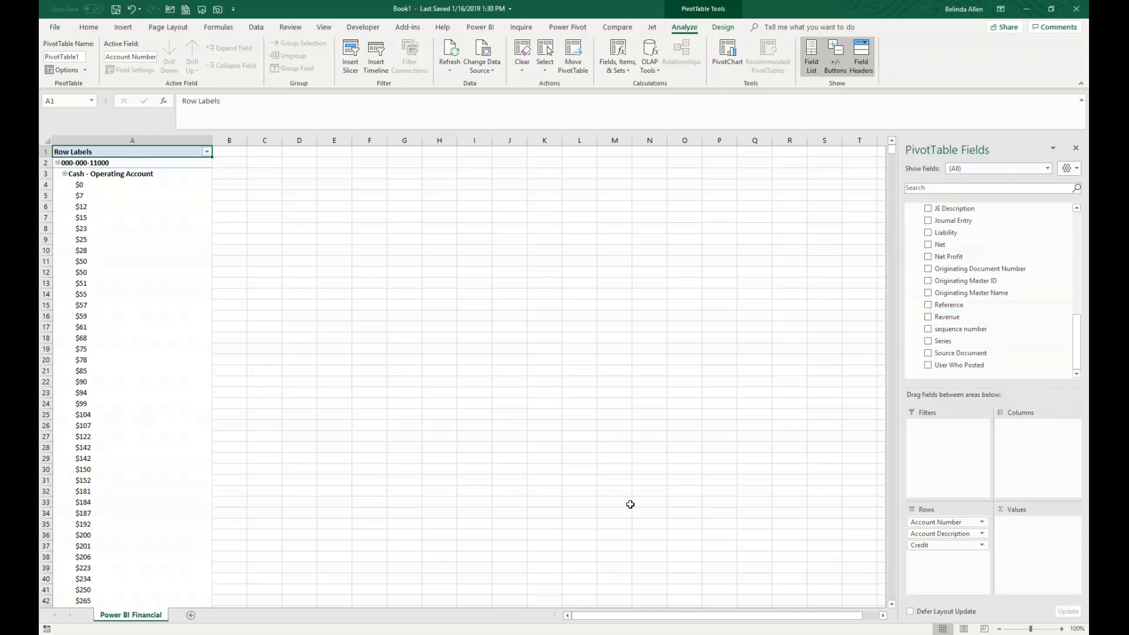
{"action": "left_click", "coordinate": [533, 634]}
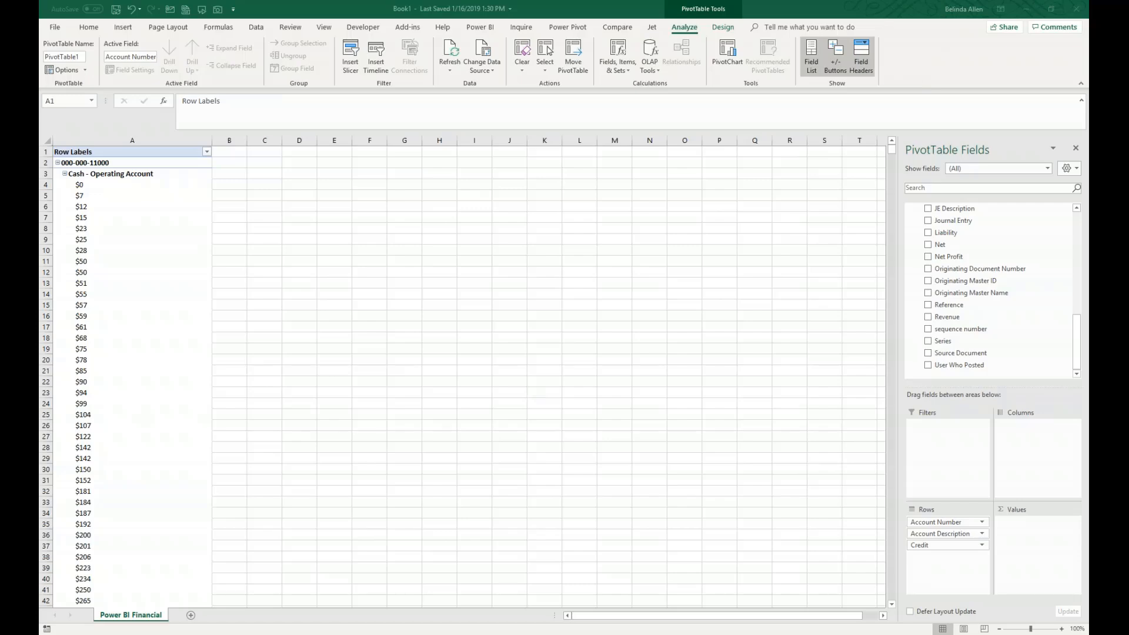
{"action": "left_click", "coordinate": [1076, 9]}
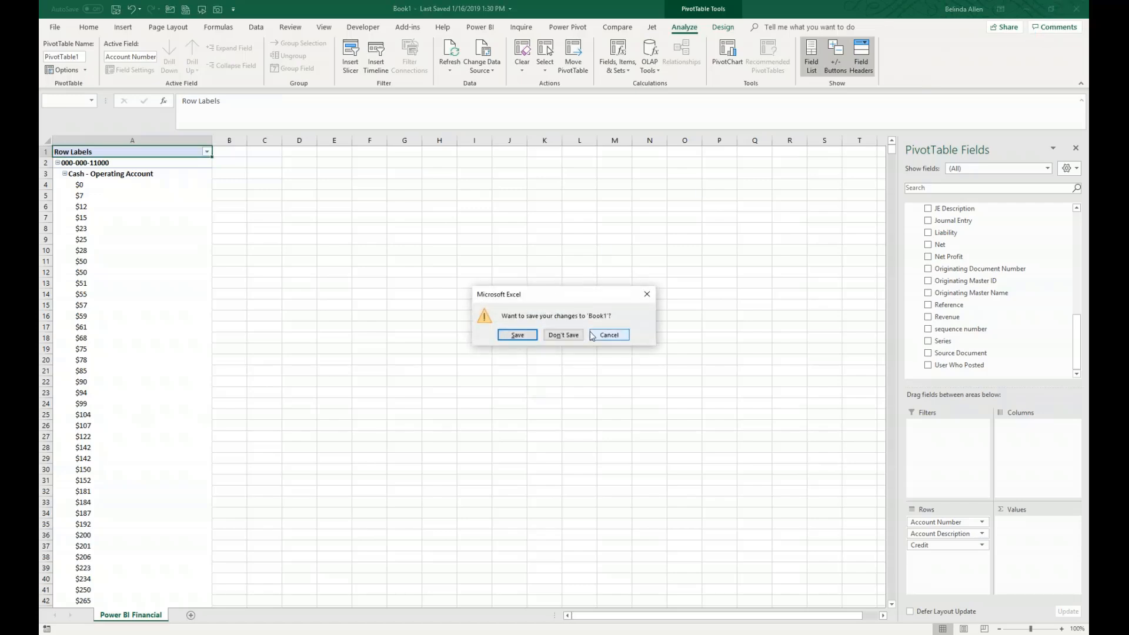
{"action": "left_click", "coordinate": [563, 335]}
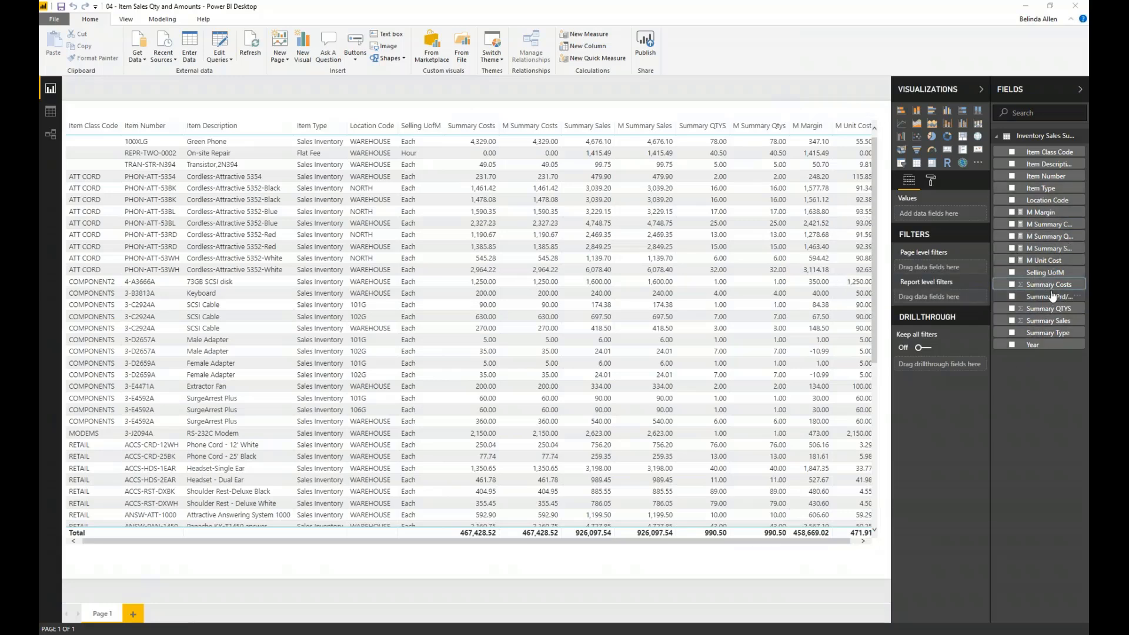
- In Power BI Desktop, examine the M Margin measure's formula and the last columns of the item sales table
{"action": "left_click_drag", "start_coordinate": [1044, 212], "coordinate": [950, 235]}
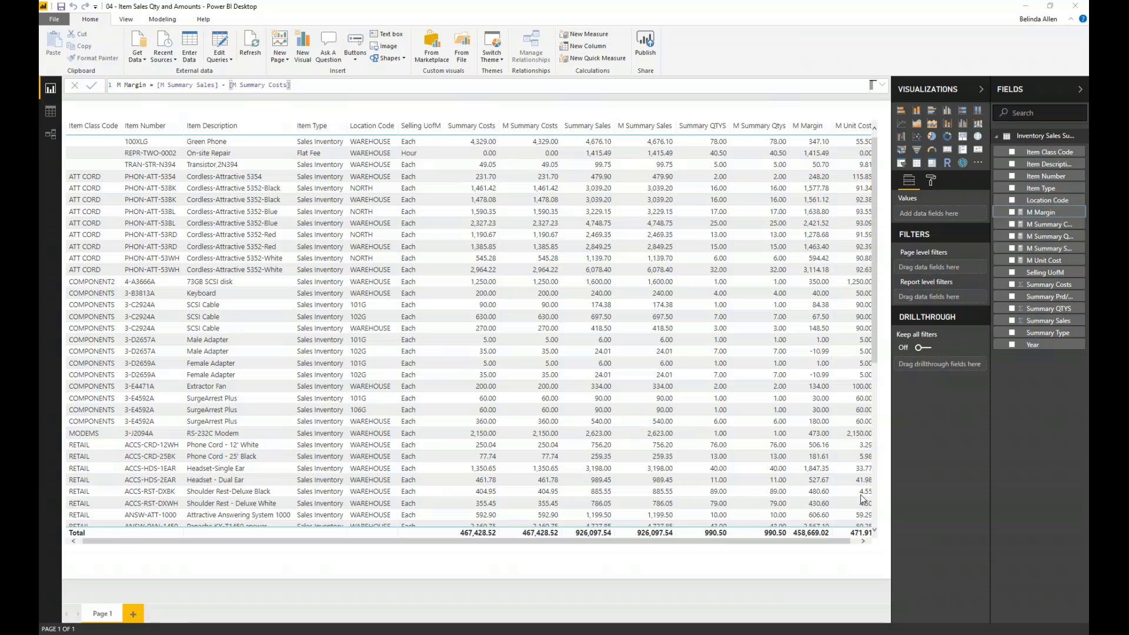
{"action": "left_click", "coordinate": [728, 542]}
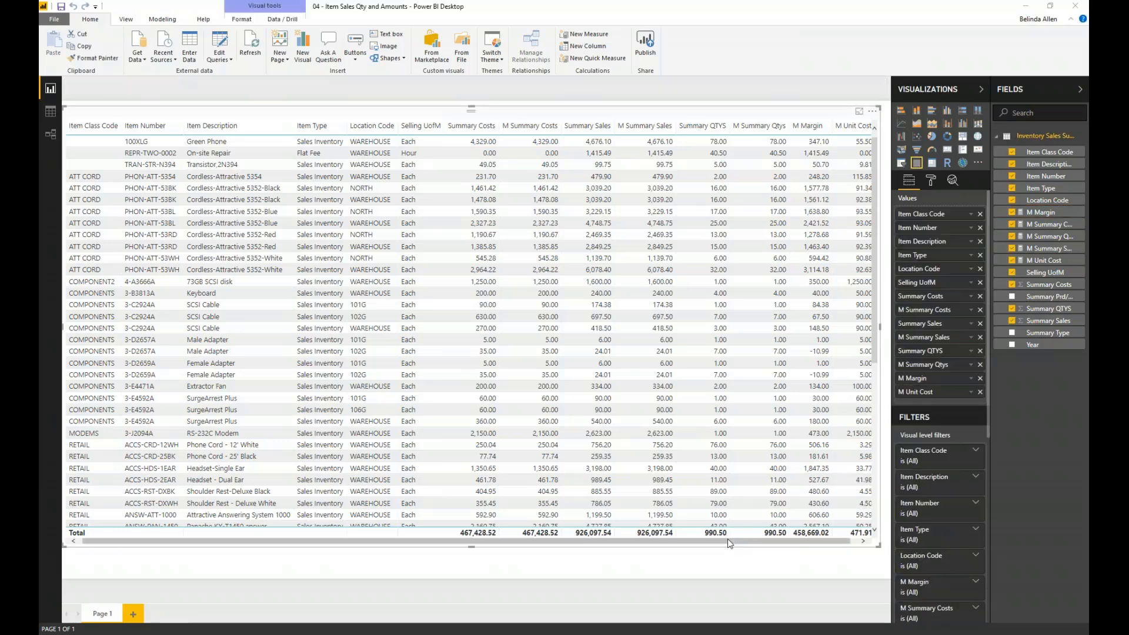
{"action": "left_click_drag", "start_coordinate": [738, 542], "coordinate": [756, 540]}
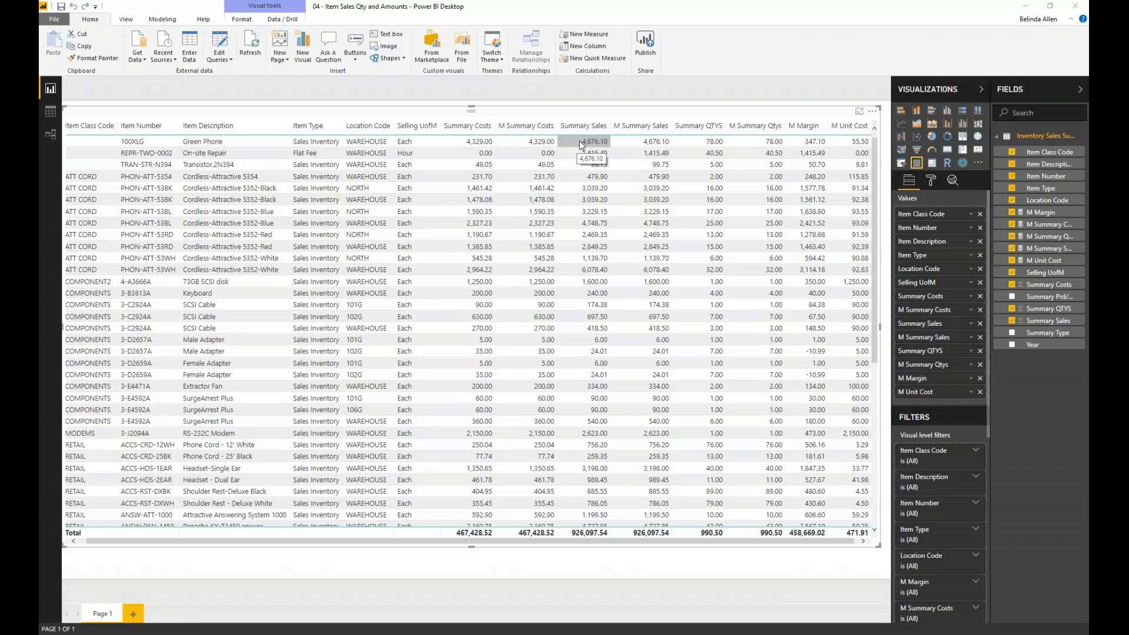
{"action": "left_click", "coordinate": [162, 19]}
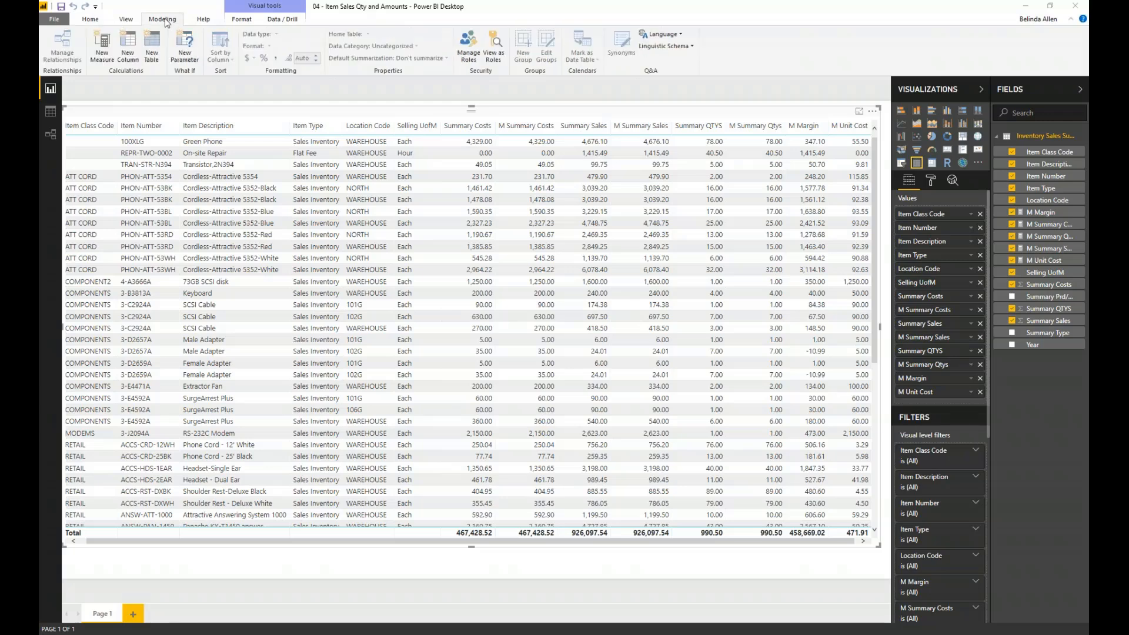
{"action": "left_click", "coordinate": [128, 52]}
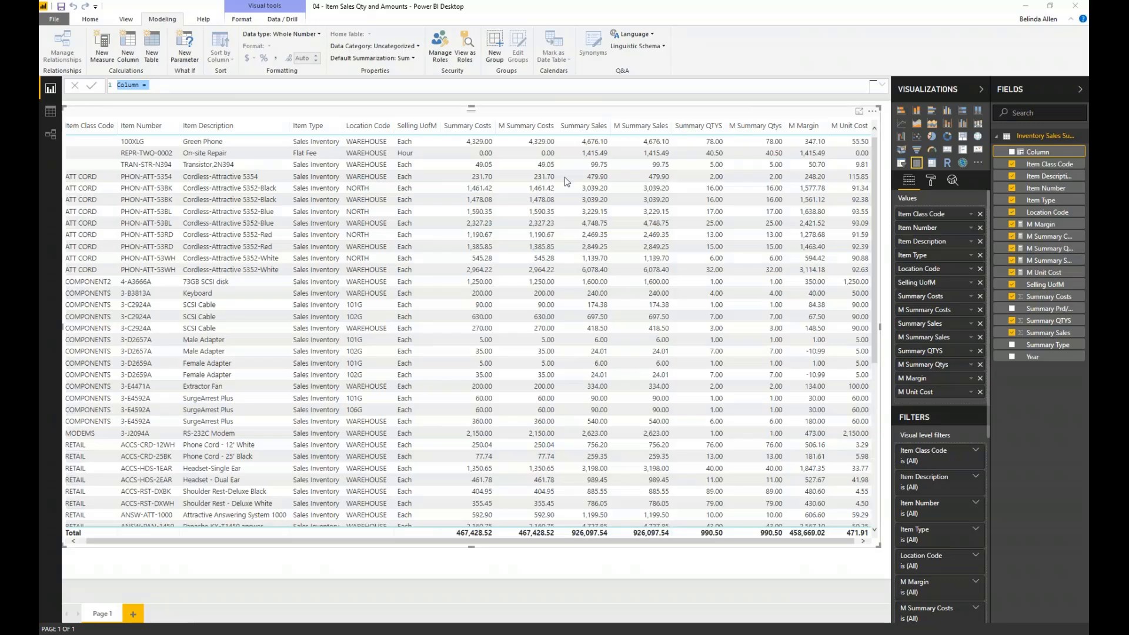
{"action": "left_click", "coordinate": [75, 86]}
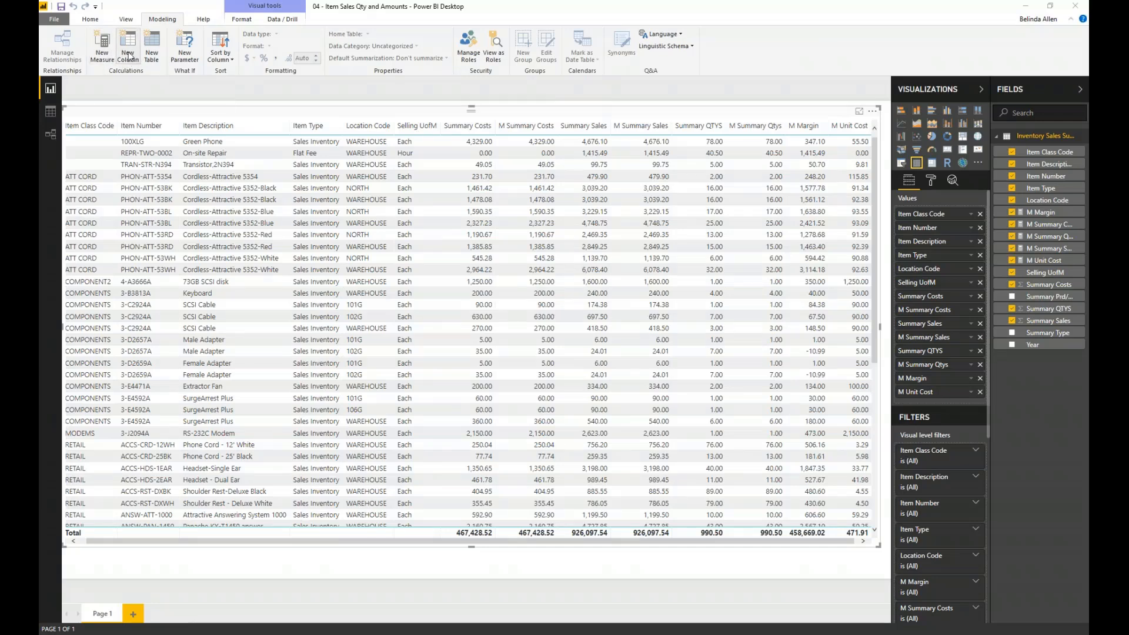
{"action": "left_click", "coordinate": [1079, 136]}
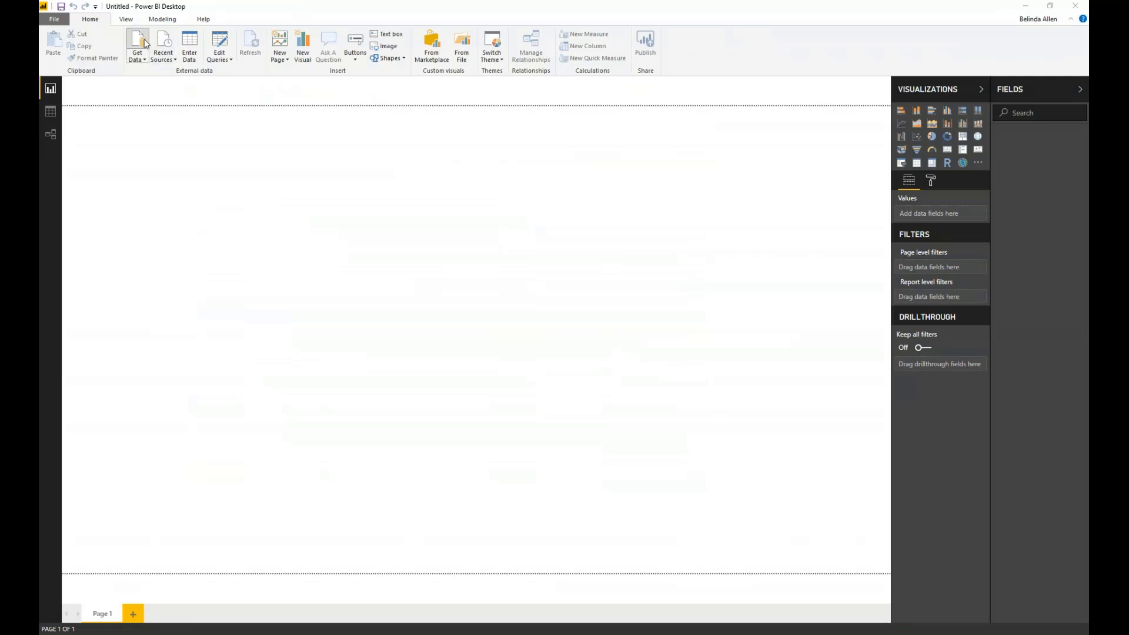
- In a blank Power BI Desktop report, connect to the TWO18 SQL Server database on server BUSYBEE in Import mode
{"action": "left_click", "coordinate": [137, 47]}
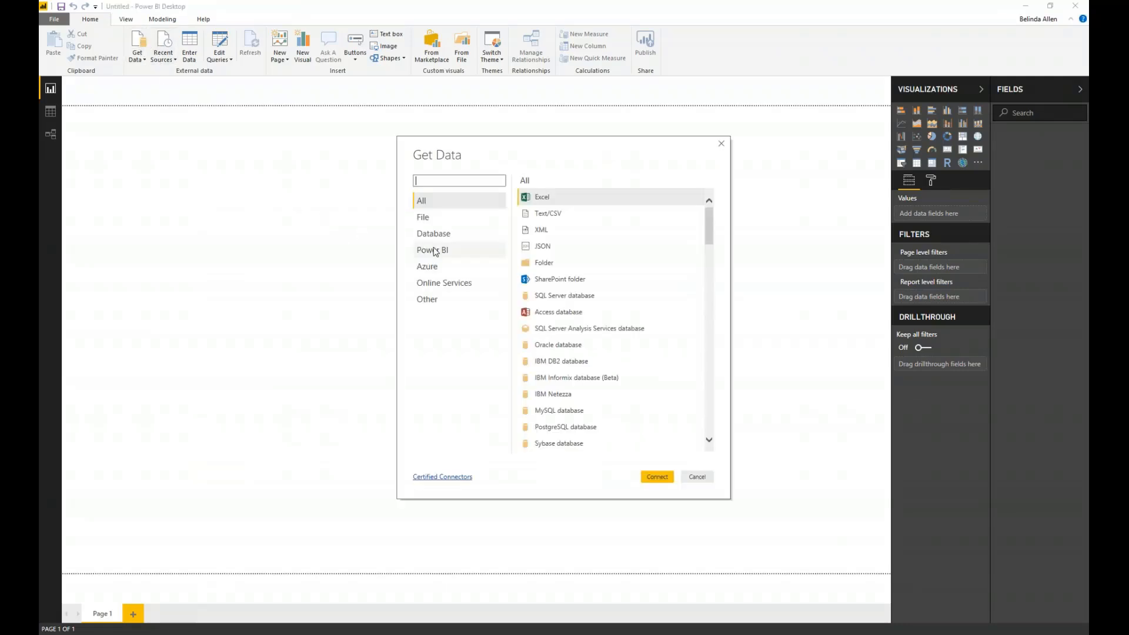
{"action": "left_click", "coordinate": [428, 235]}
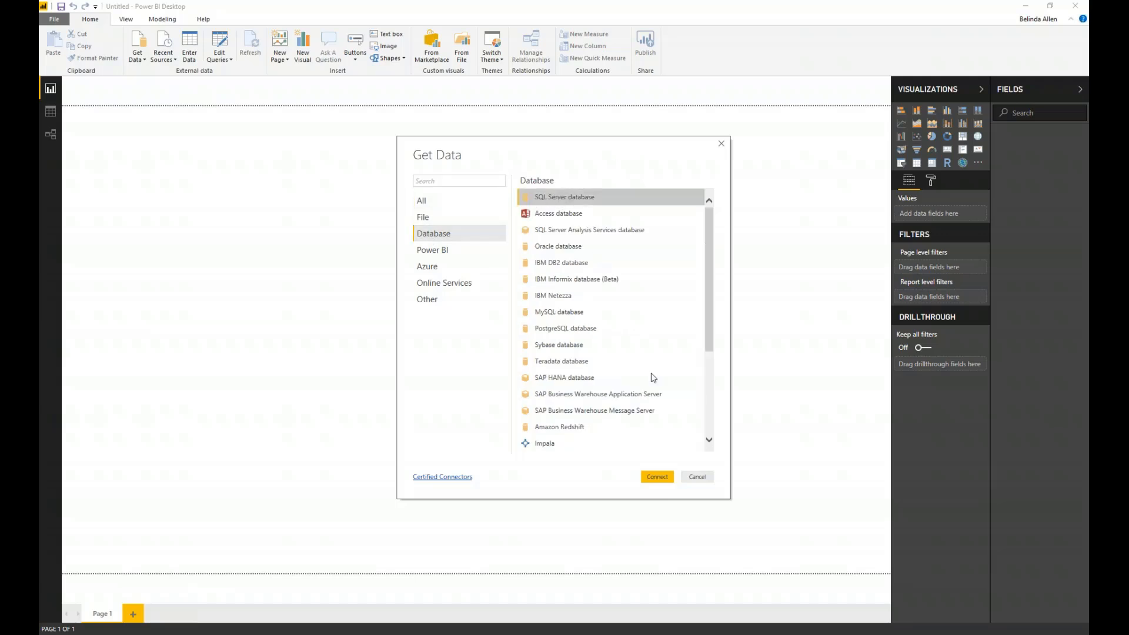
{"action": "left_click", "coordinate": [657, 476]}
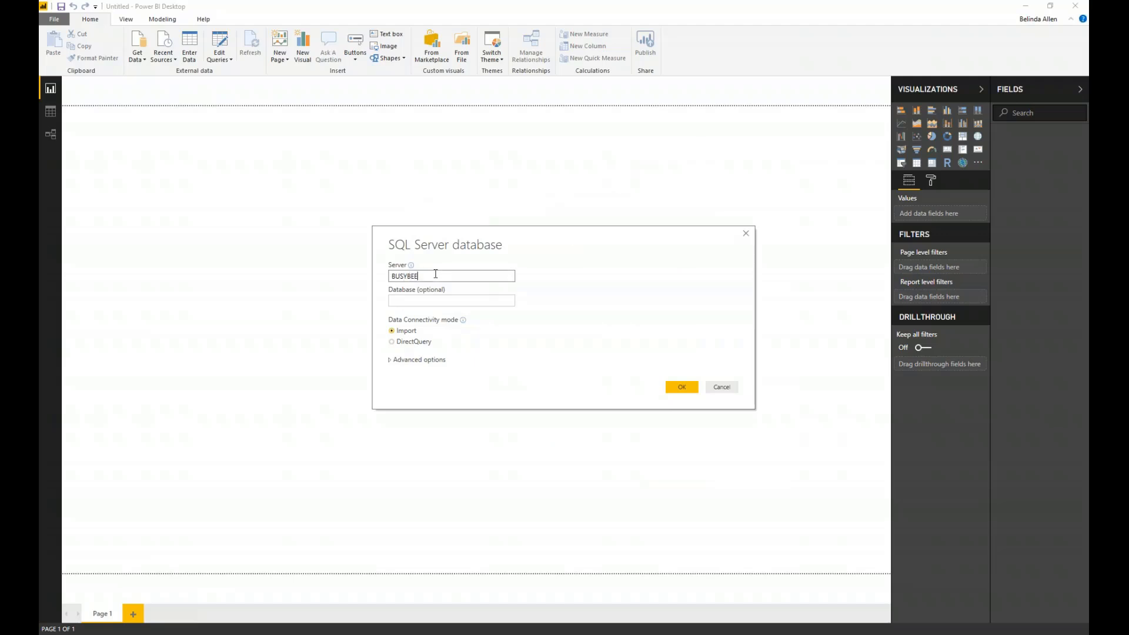
{"action": "key", "text": "Tab"}
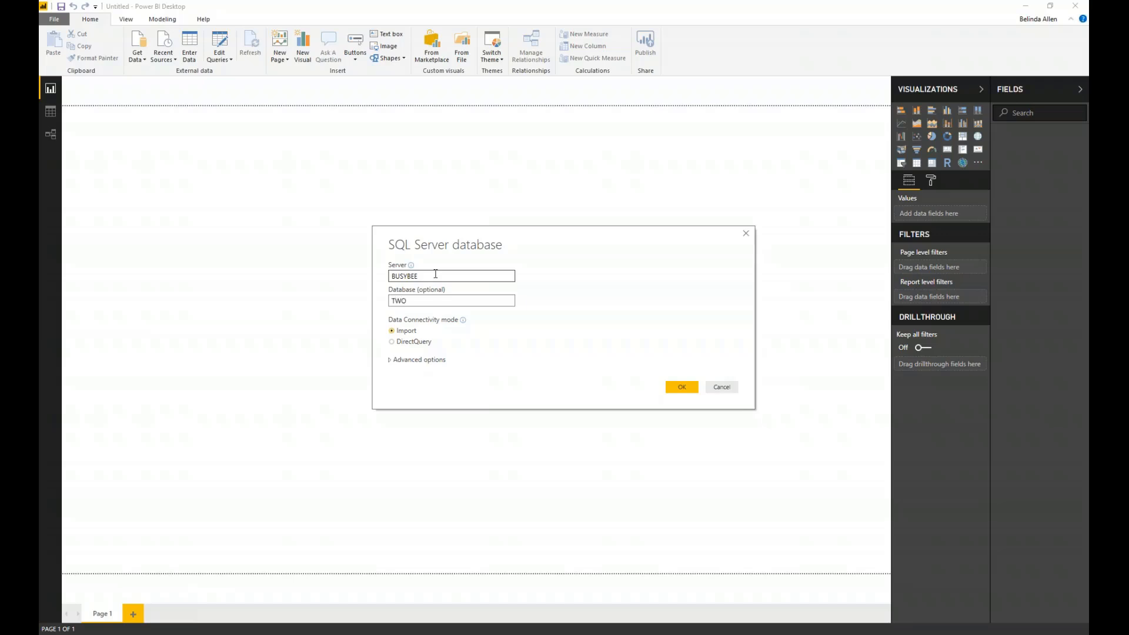
{"action": "left_click", "coordinate": [679, 385]}
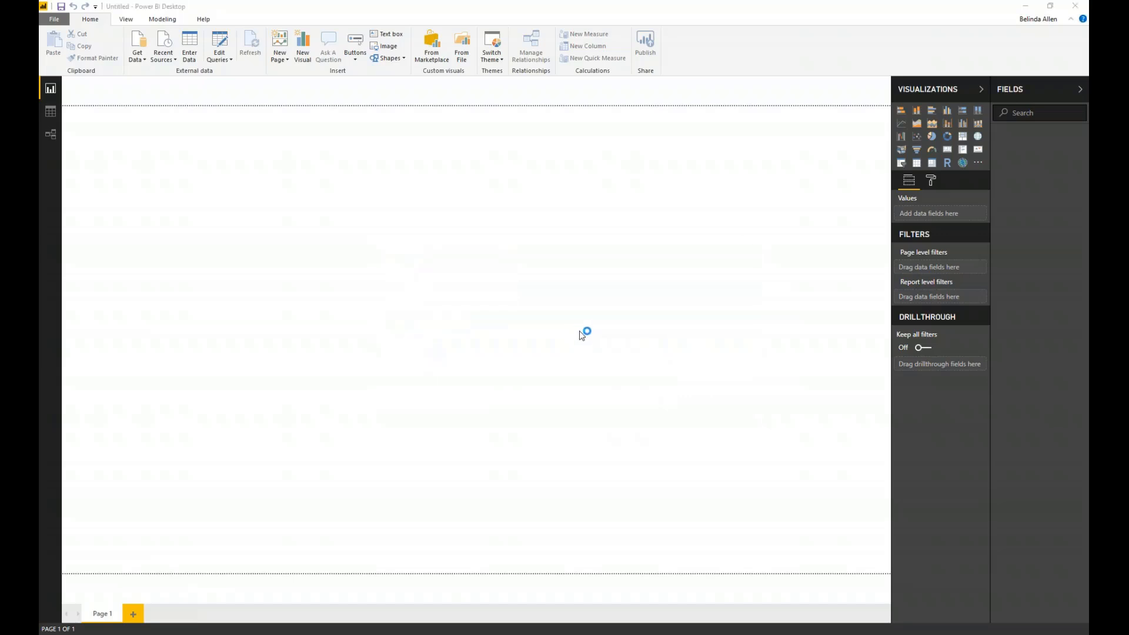
- Search the TWO18 tables for sales, select SalesLineItems, and load it into the Power Query Editor for editing
{"action": "left_click", "coordinate": [343, 204]}
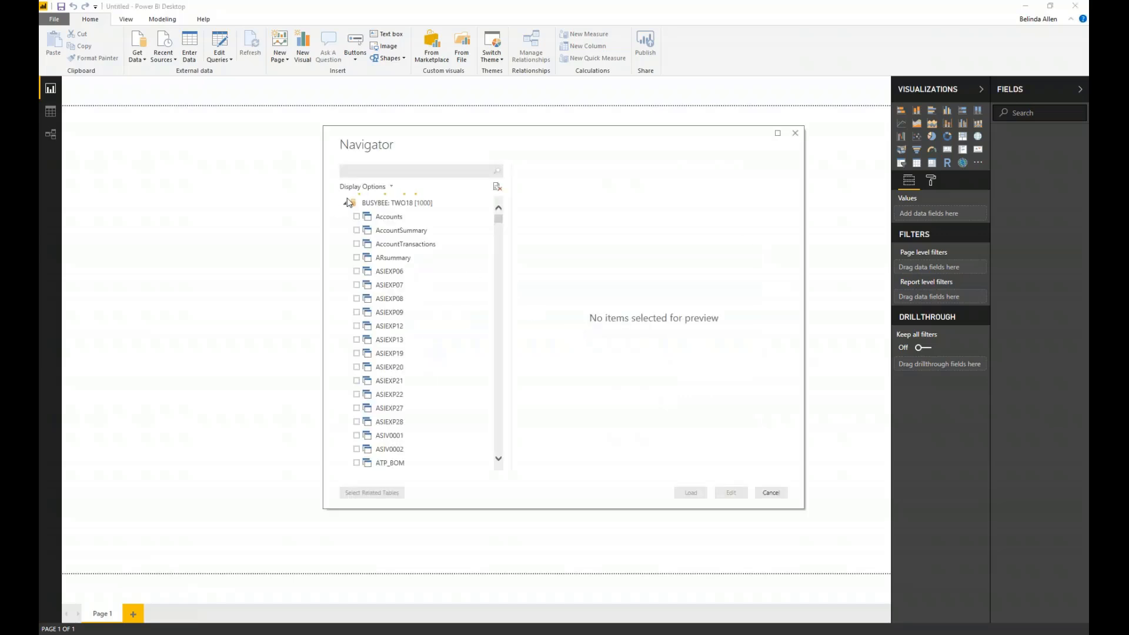
{"action": "left_click", "coordinate": [361, 171]}
{"action": "type", "text": "sales"}
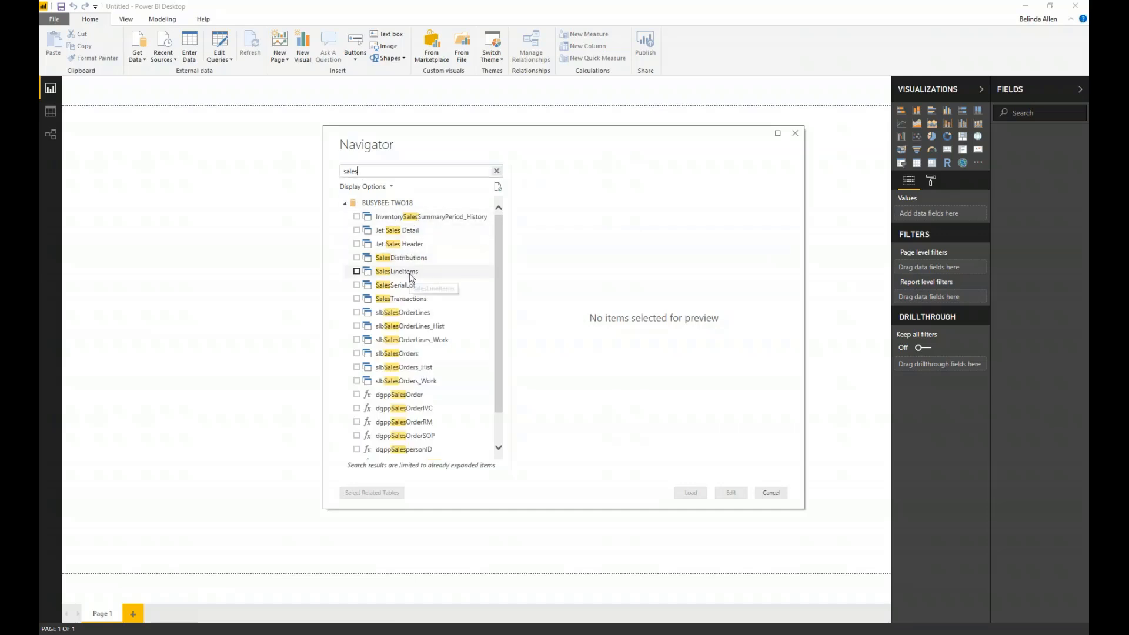
{"action": "left_click", "coordinate": [413, 271]}
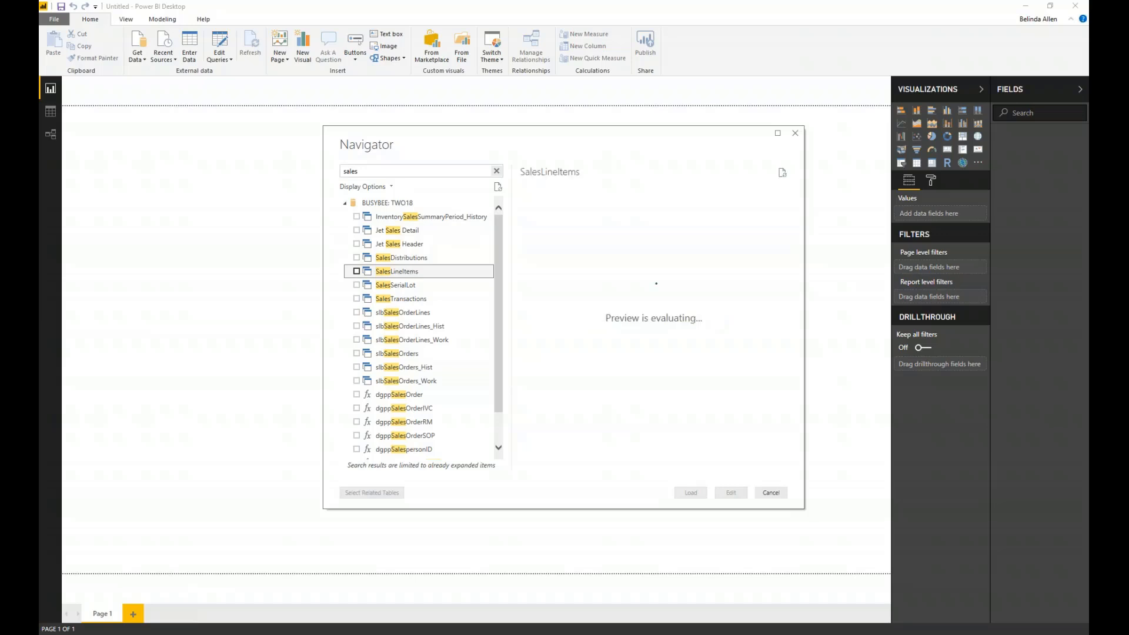
{"action": "left_click", "coordinate": [356, 272]}
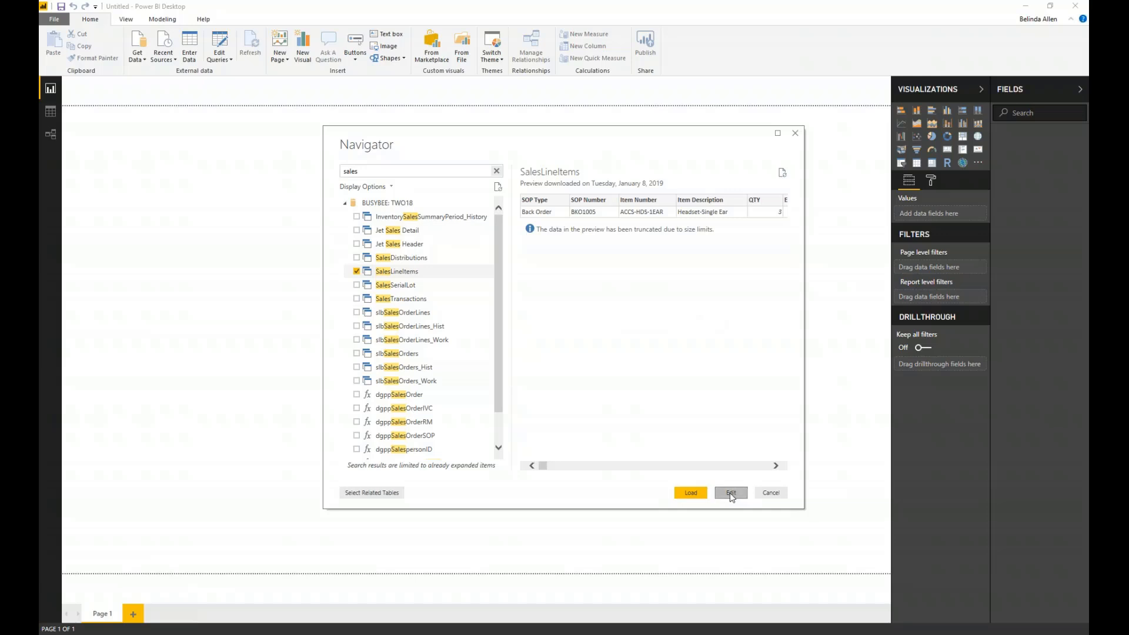
{"action": "left_click", "coordinate": [729, 494]}
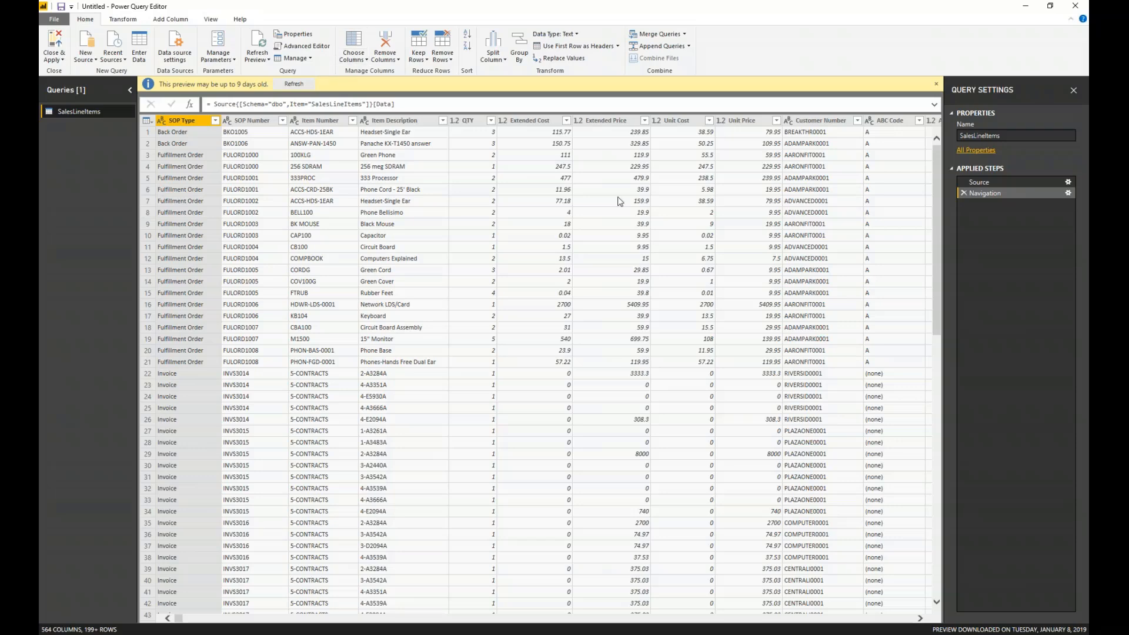
- Keep only the SOP Type, SOP Number, Item Number, Item Description, QTY, Unit Cost, Unit Price and Customer Number columns of SalesLineItems
{"action": "left_click", "coordinate": [356, 43]}
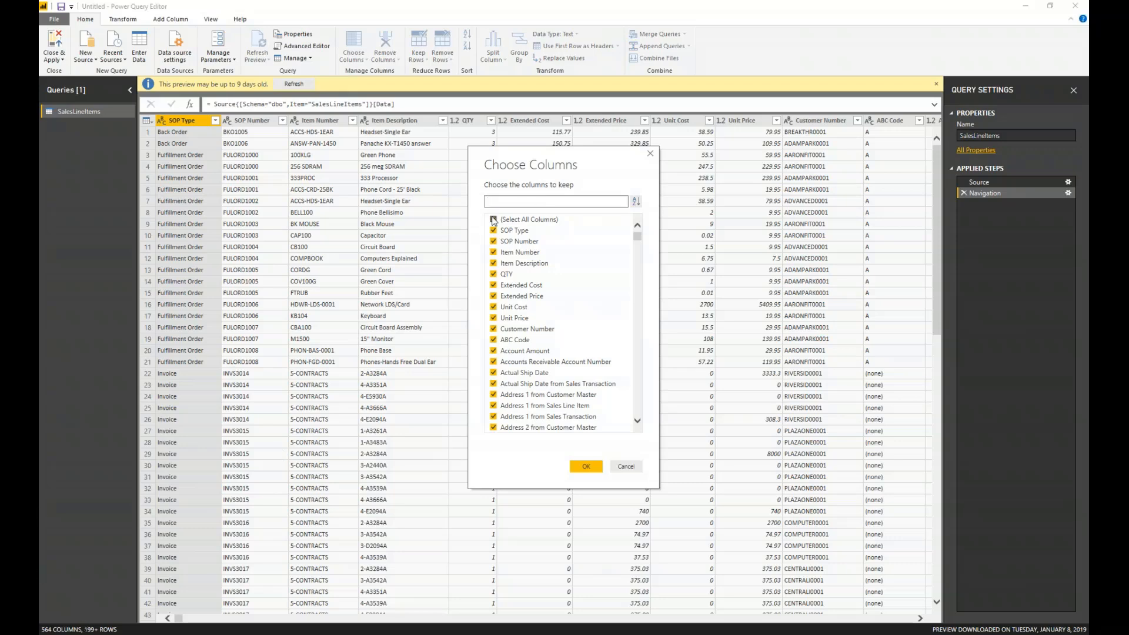
{"action": "left_click", "coordinate": [494, 220]}
{"action": "left_click", "coordinate": [493, 230]}
{"action": "left_click", "coordinate": [494, 241]}
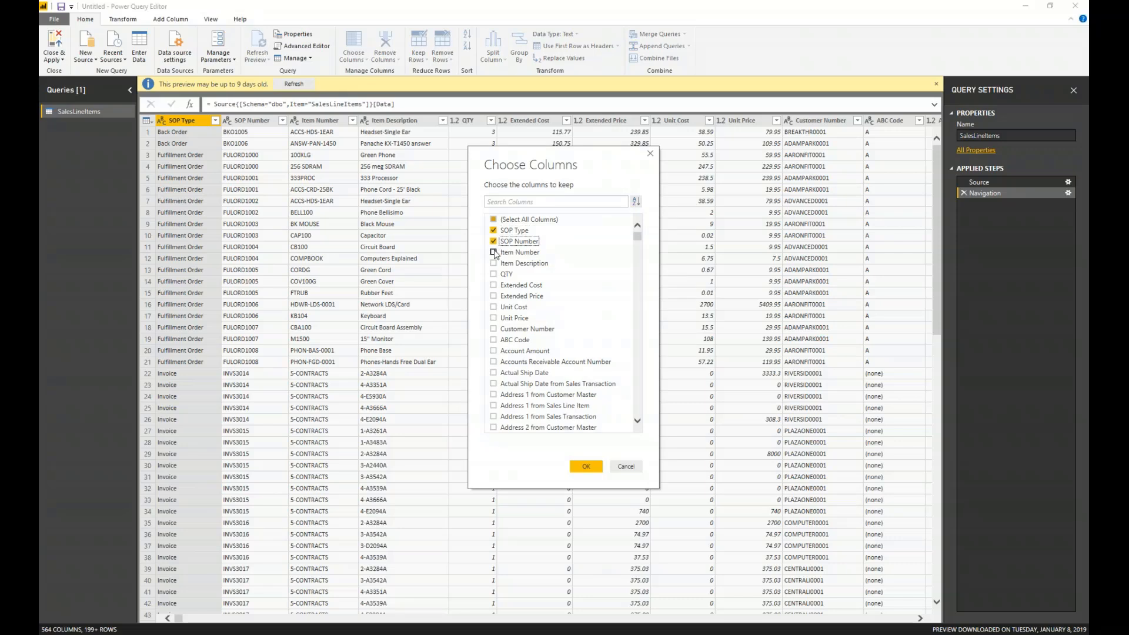
{"action": "left_click", "coordinate": [494, 252]}
{"action": "left_click", "coordinate": [494, 264]}
{"action": "left_click", "coordinate": [494, 274]}
{"action": "left_click", "coordinate": [493, 307]}
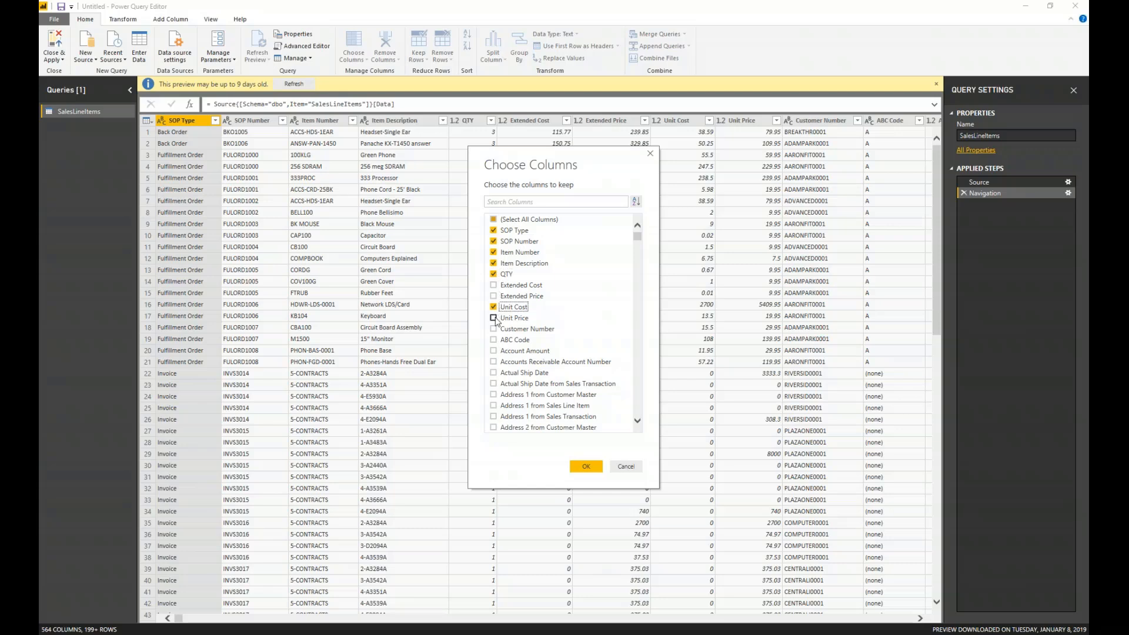
{"action": "left_click", "coordinate": [494, 318]}
{"action": "left_click", "coordinate": [494, 328]}
{"action": "left_click", "coordinate": [586, 467]}
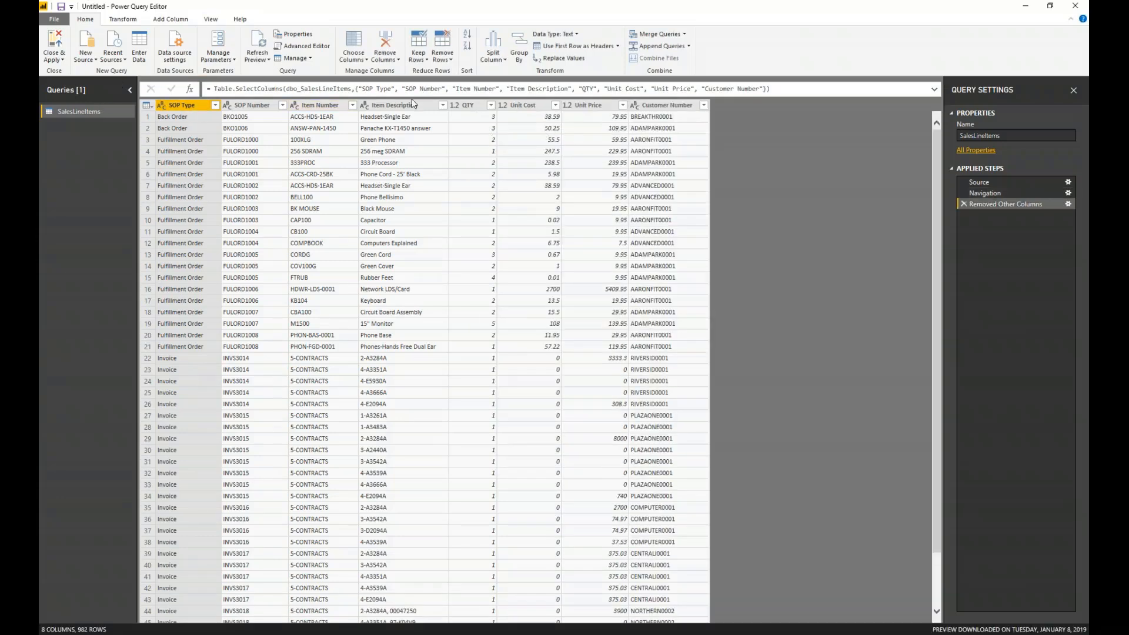
- Filter the SOP Type column to Invoice rows only, and apply the query changes to load the data into the report
{"action": "left_click", "coordinate": [216, 105]}
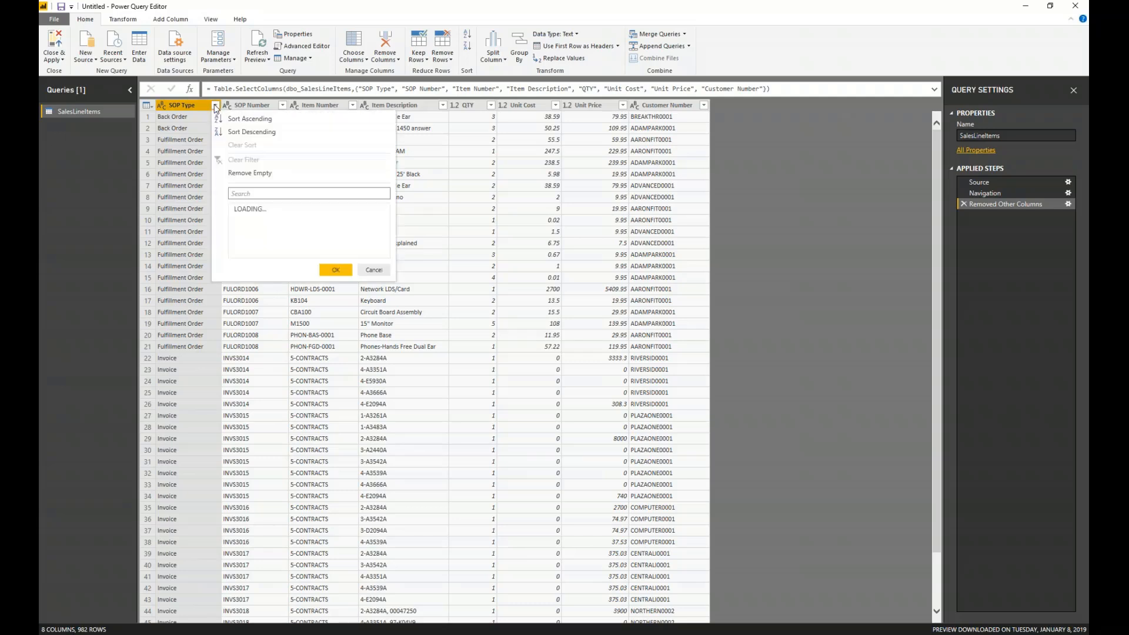
{"action": "left_click", "coordinate": [238, 222]}
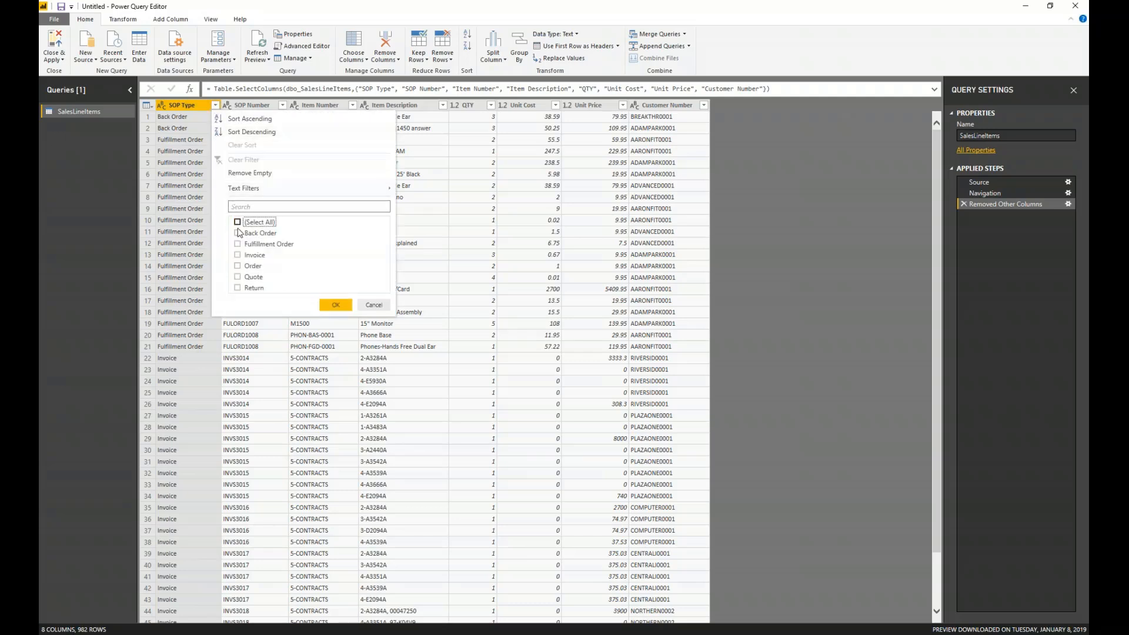
{"action": "left_click", "coordinate": [238, 254]}
{"action": "left_click", "coordinate": [333, 304]}
{"action": "left_click", "coordinate": [54, 47]}
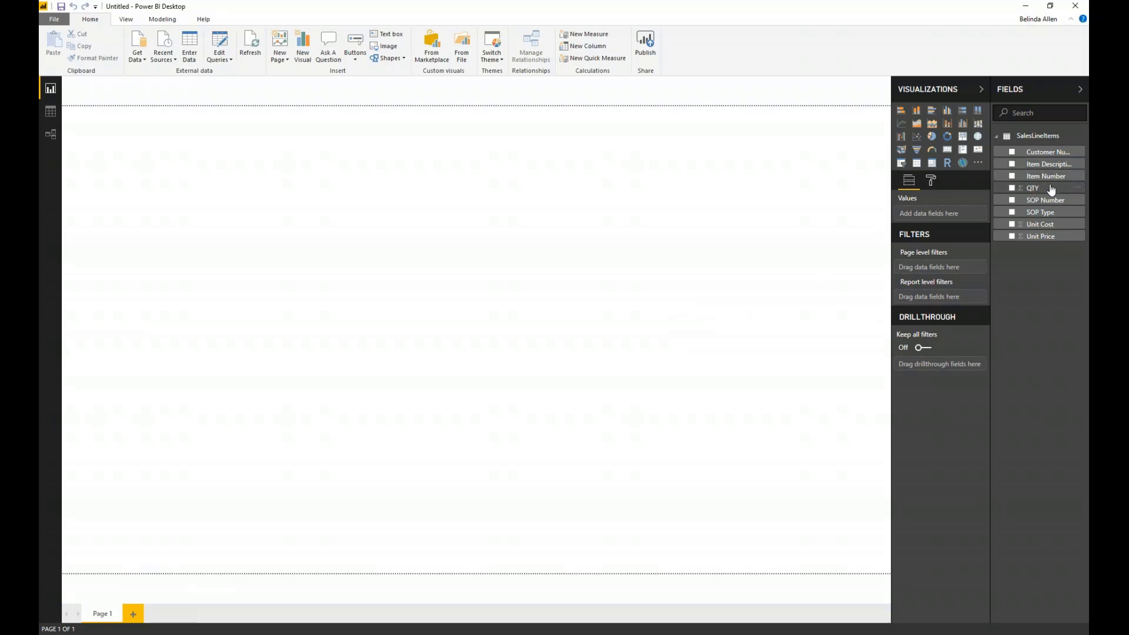
- Create a table visual with Item Number, QTY, Unit Cost and Unit Price, and enlarge it across most of the report page's upper area
{"action": "left_click", "coordinate": [1012, 177]}
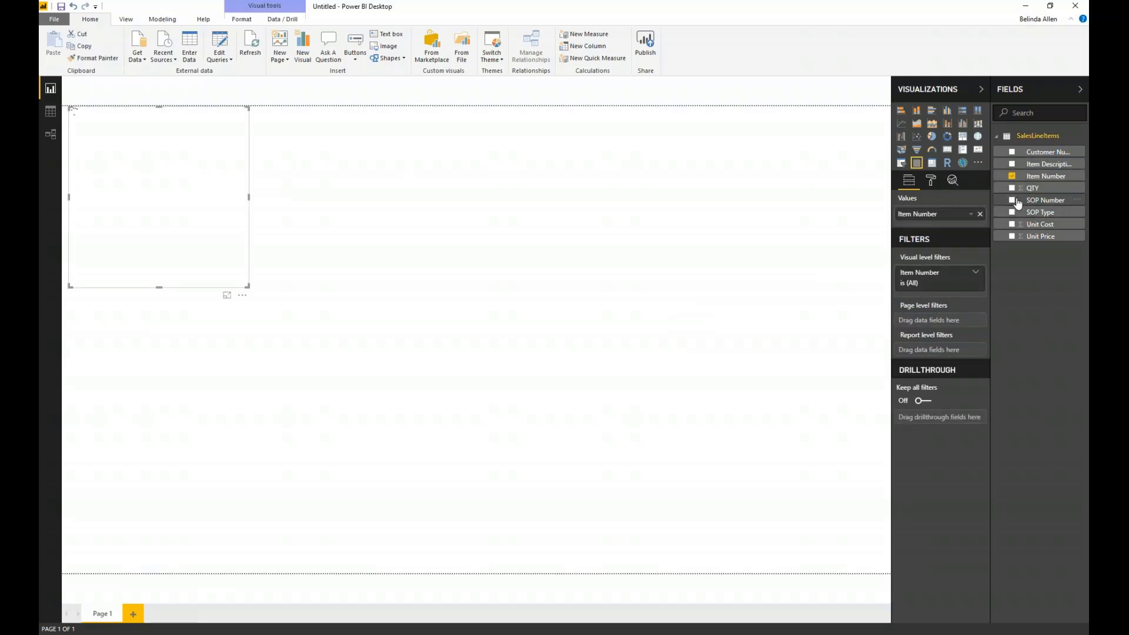
{"action": "left_click", "coordinate": [1012, 188]}
{"action": "left_click", "coordinate": [1012, 225]}
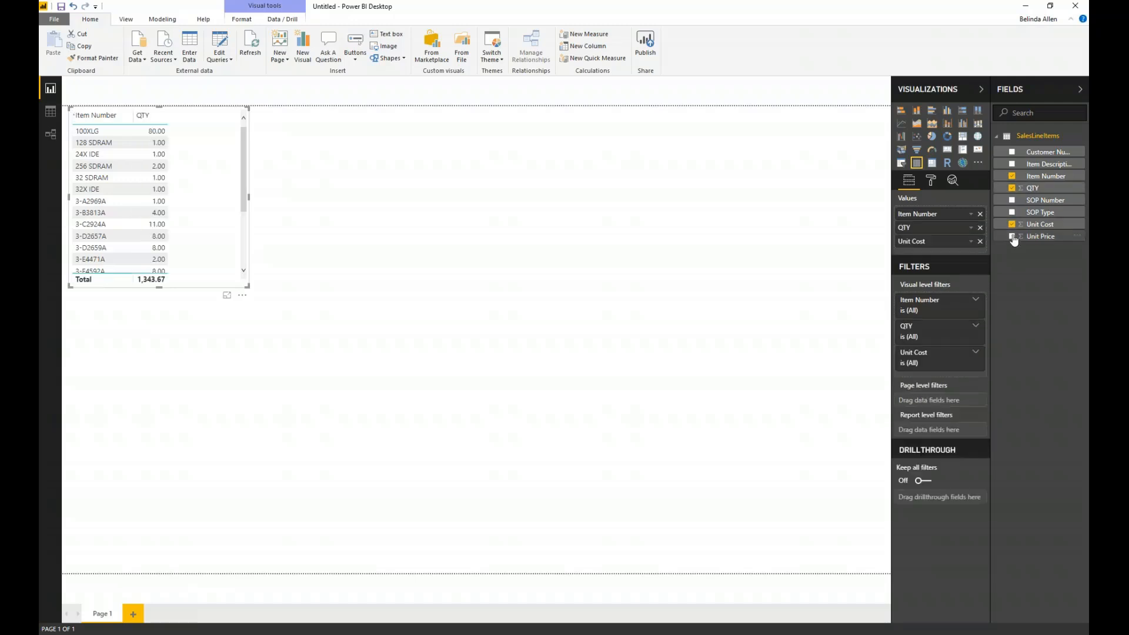
{"action": "left_click", "coordinate": [1013, 237]}
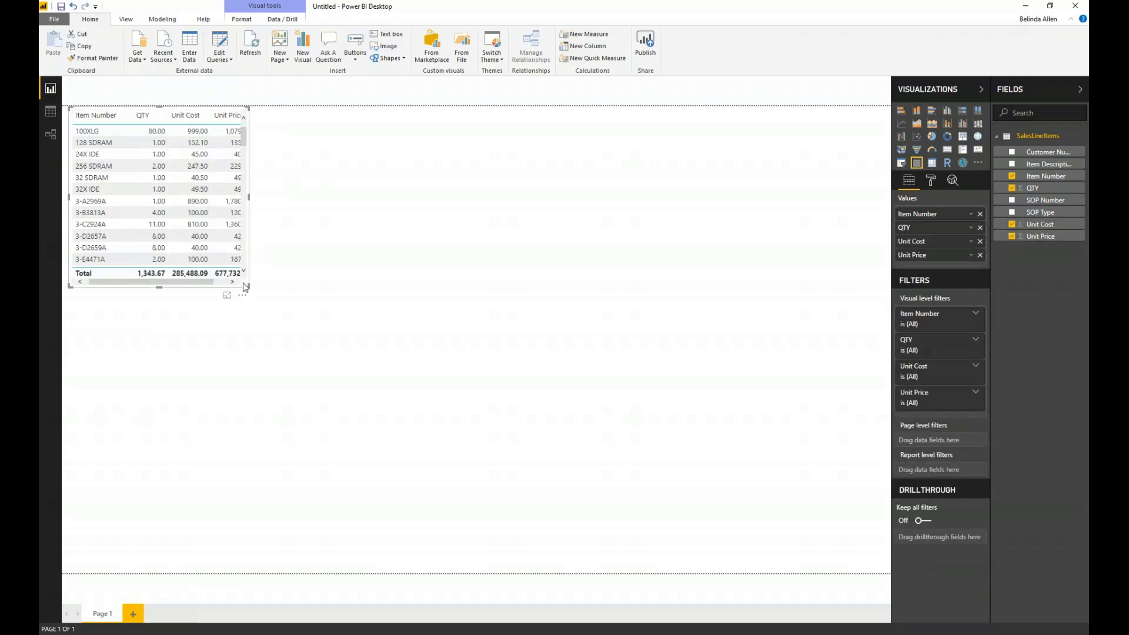
{"action": "left_click_drag", "start_coordinate": [246, 286], "coordinate": [687, 417]}
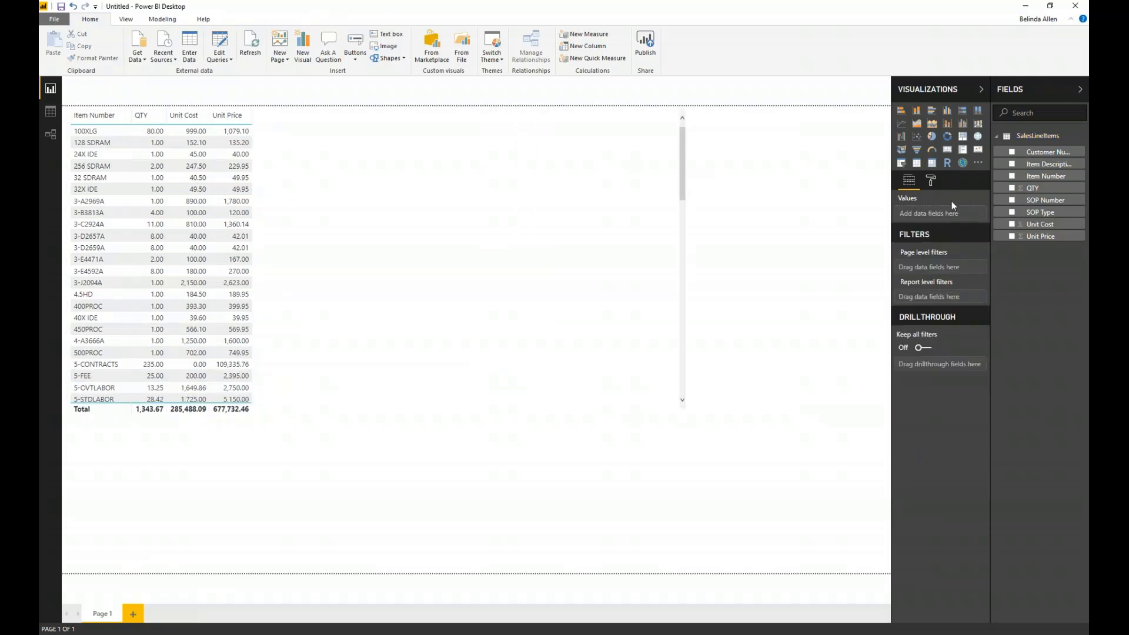
- Set the table visual's grid text size to 13 and return to its field settings
{"action": "left_click", "coordinate": [932, 181]}
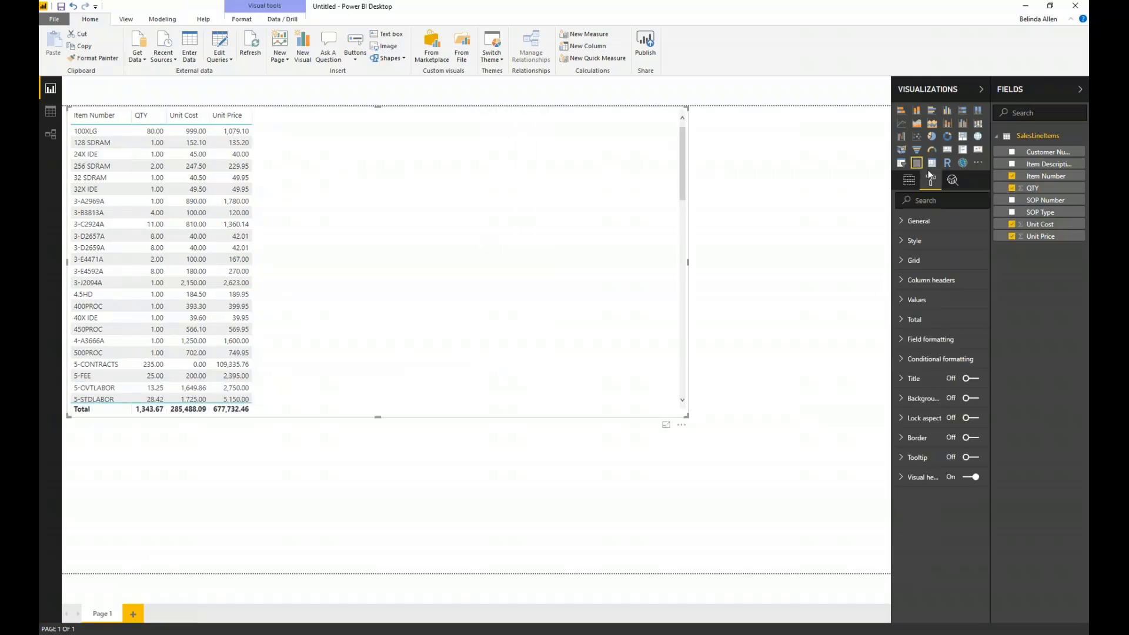
{"action": "left_click", "coordinate": [903, 259]}
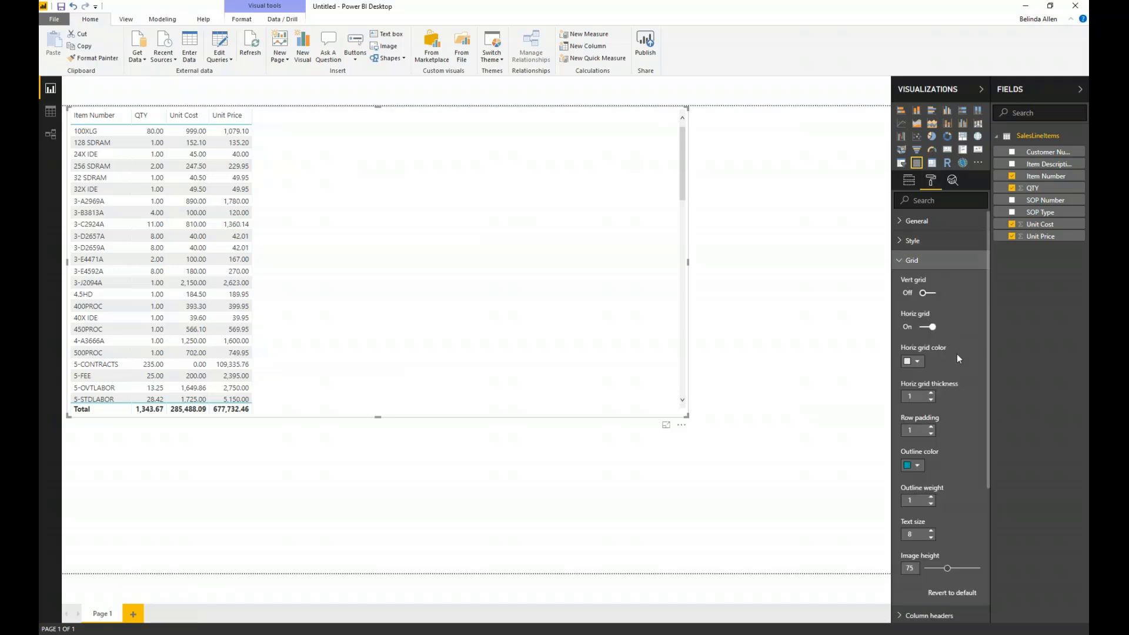
{"action": "left_click", "coordinate": [931, 531]}
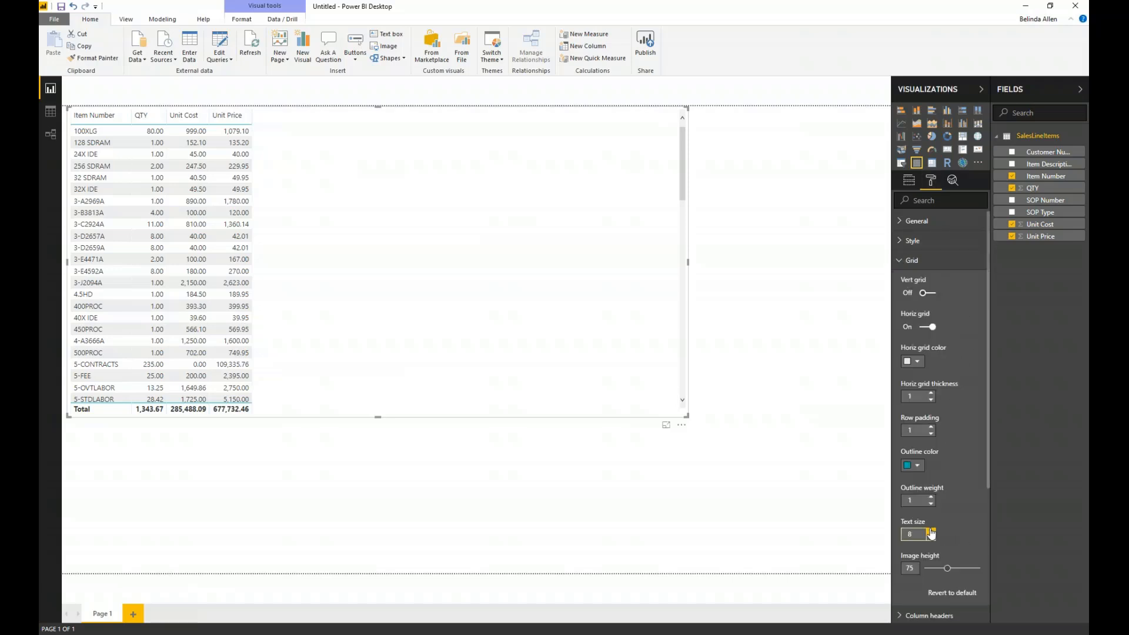
{"action": "left_click", "coordinate": [931, 530]}
{"action": "left_click", "coordinate": [931, 531]}
{"action": "left_click", "coordinate": [931, 531]}
{"action": "left_click", "coordinate": [931, 531]}
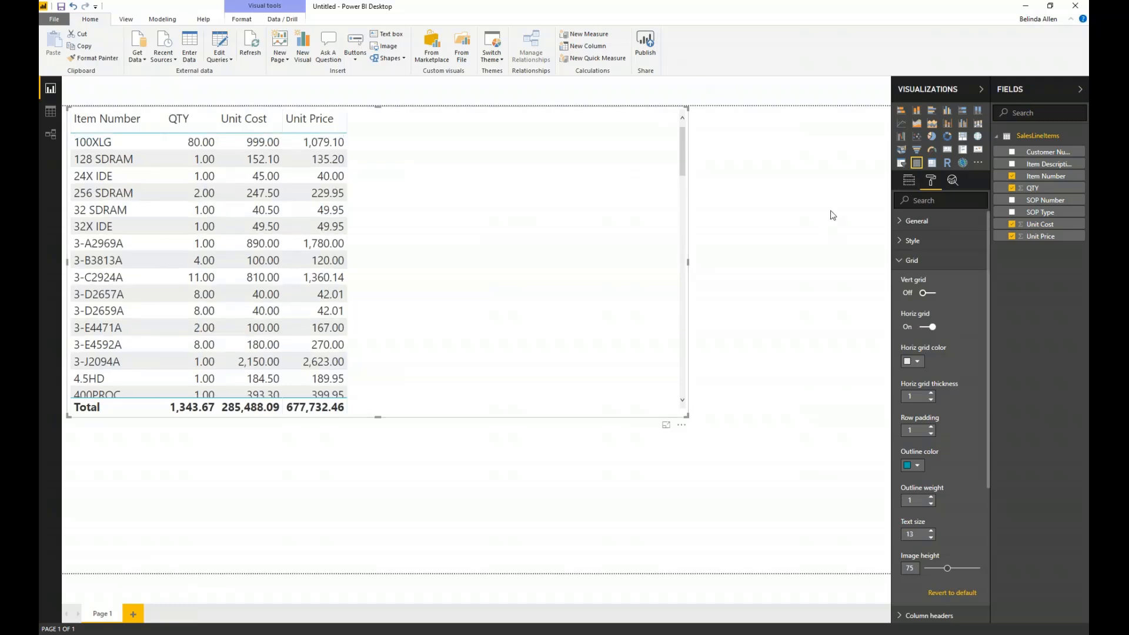
{"action": "left_click", "coordinate": [909, 181]}
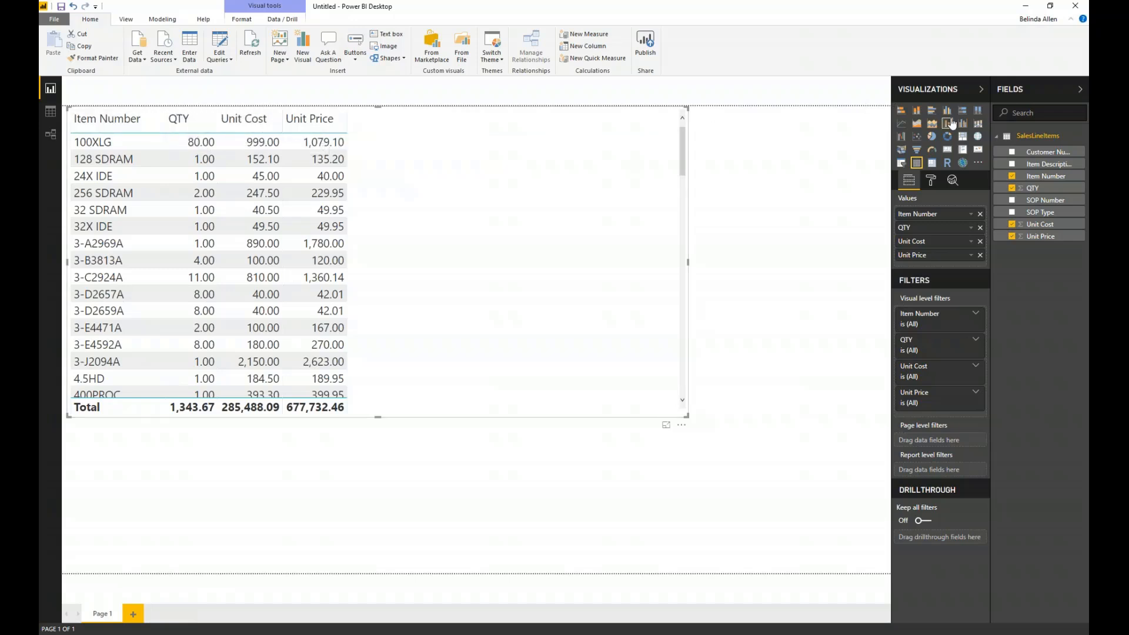
{"action": "left_click", "coordinate": [169, 20]}
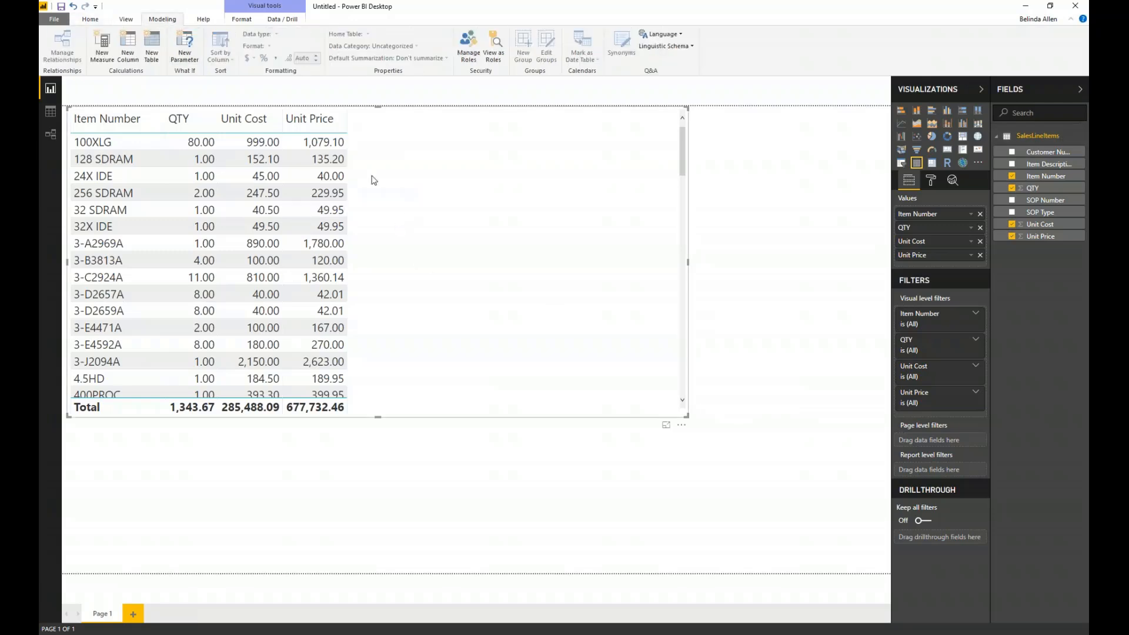
{"action": "left_click", "coordinate": [128, 48]}
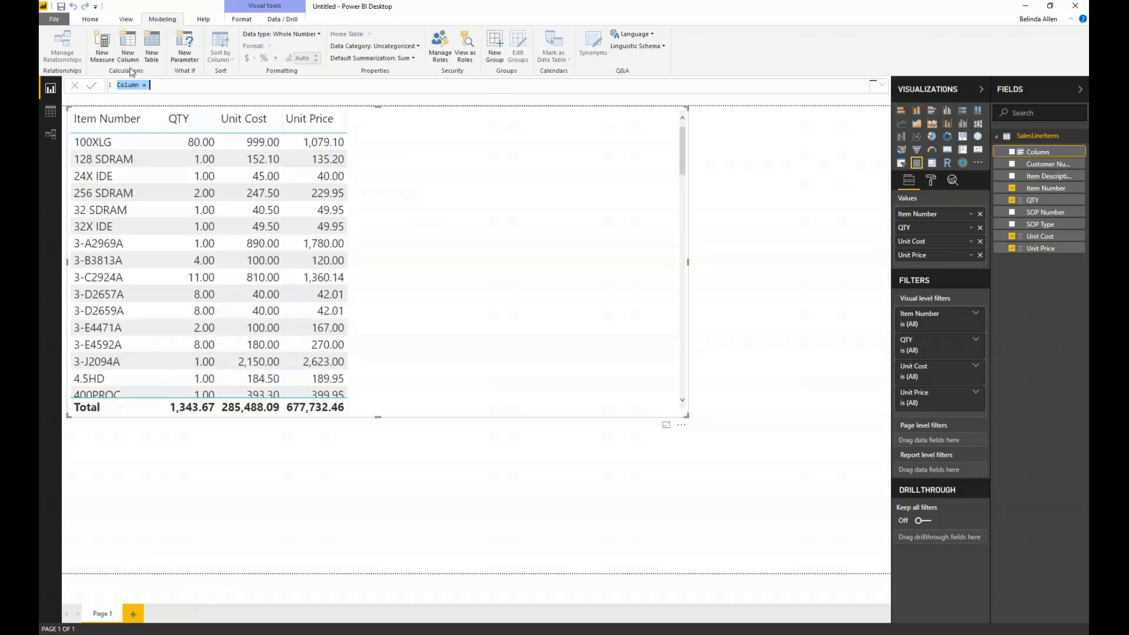
{"action": "left_click", "coordinate": [75, 86]}
{"action": "left_click", "coordinate": [101, 37]}
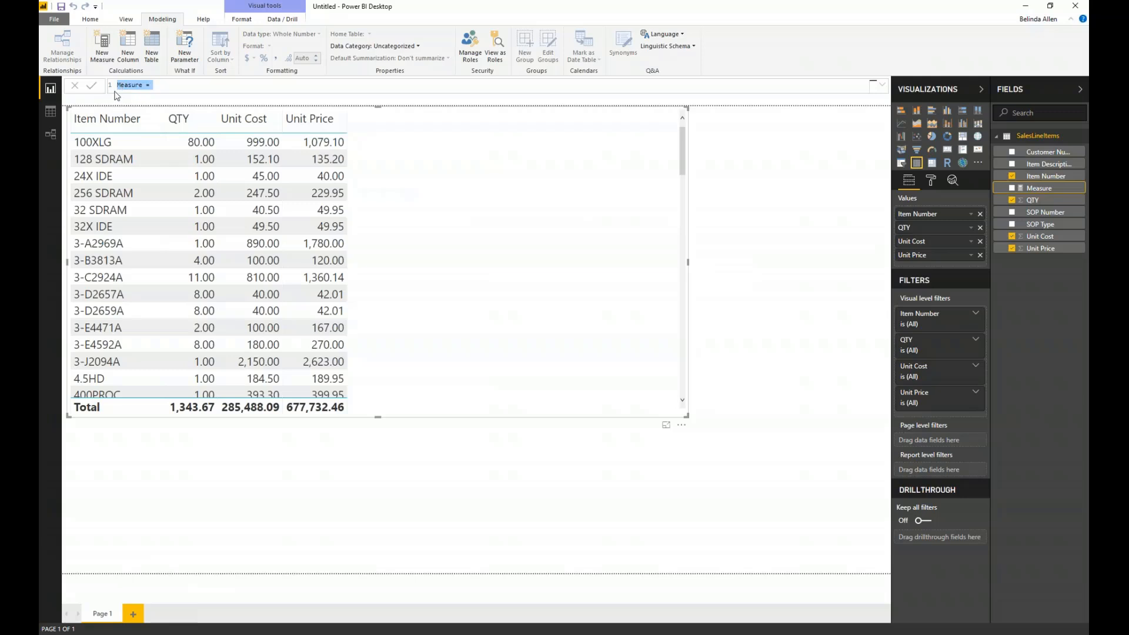
{"action": "left_click", "coordinate": [75, 87]}
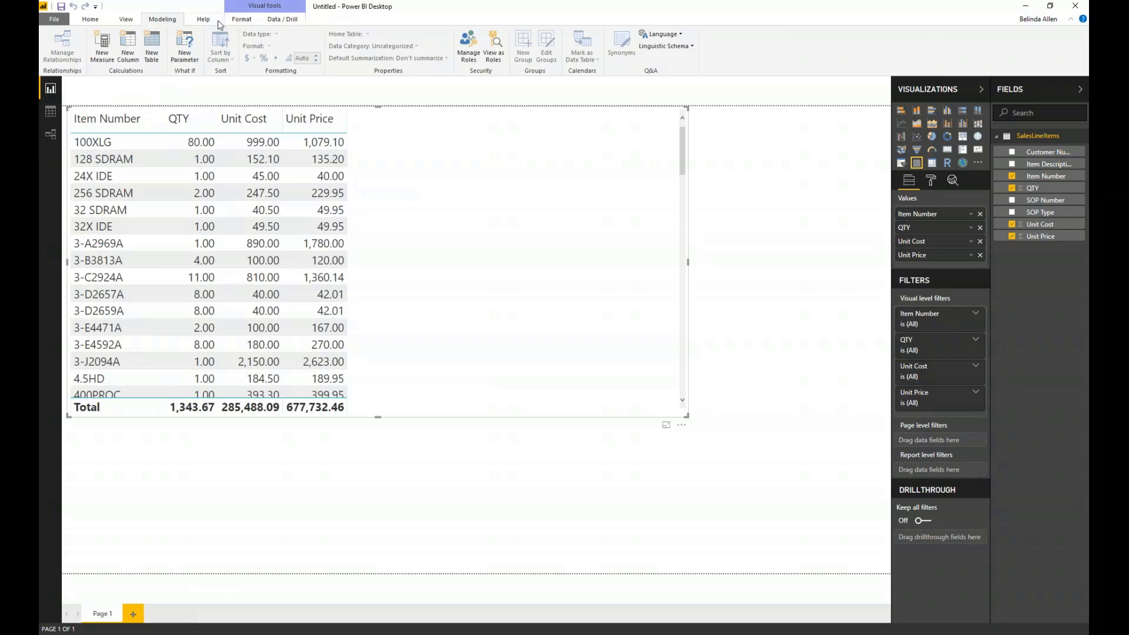
{"action": "right_click", "coordinate": [1071, 139]}
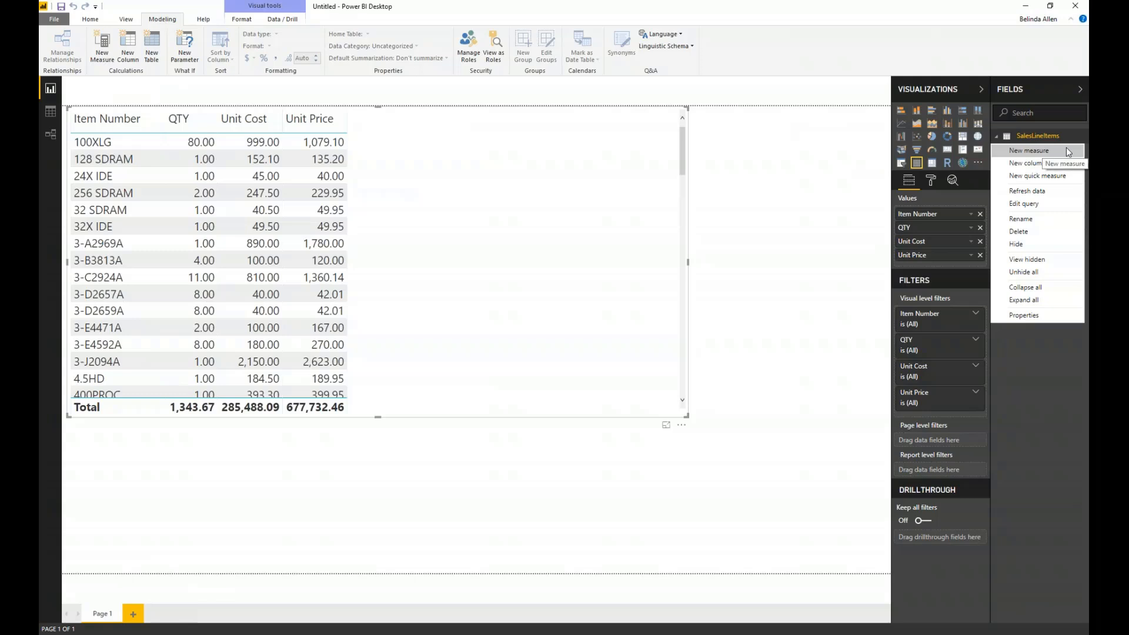
{"action": "left_click", "coordinate": [1068, 152]}
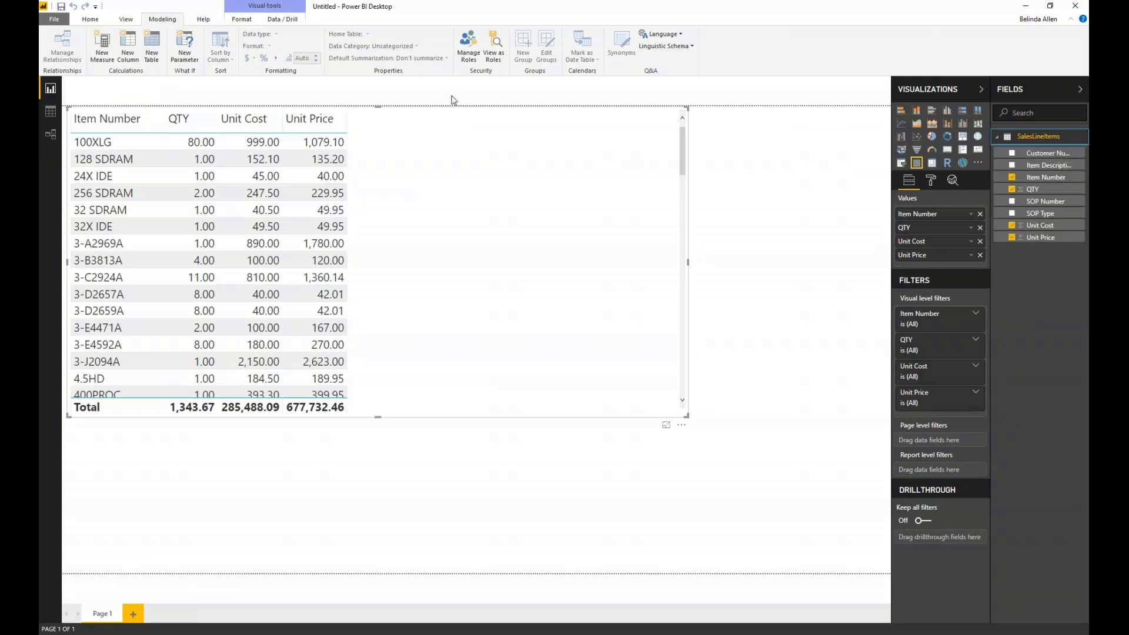
{"action": "double_click", "coordinate": [138, 82]}
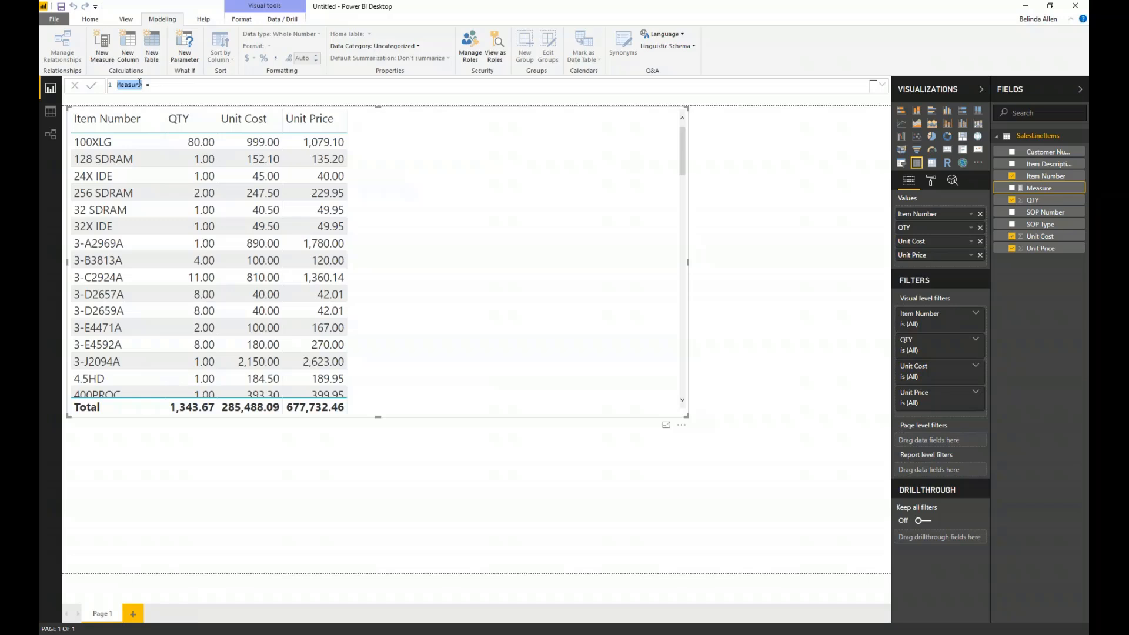
{"action": "key", "text": "BackSpace"}
- Add a calculated column to SalesLineItems with the formula Total Costs = SalesLineItems[Unit Cost] * SalesLineItems[QTY]
{"action": "left_click", "coordinate": [127, 47]}
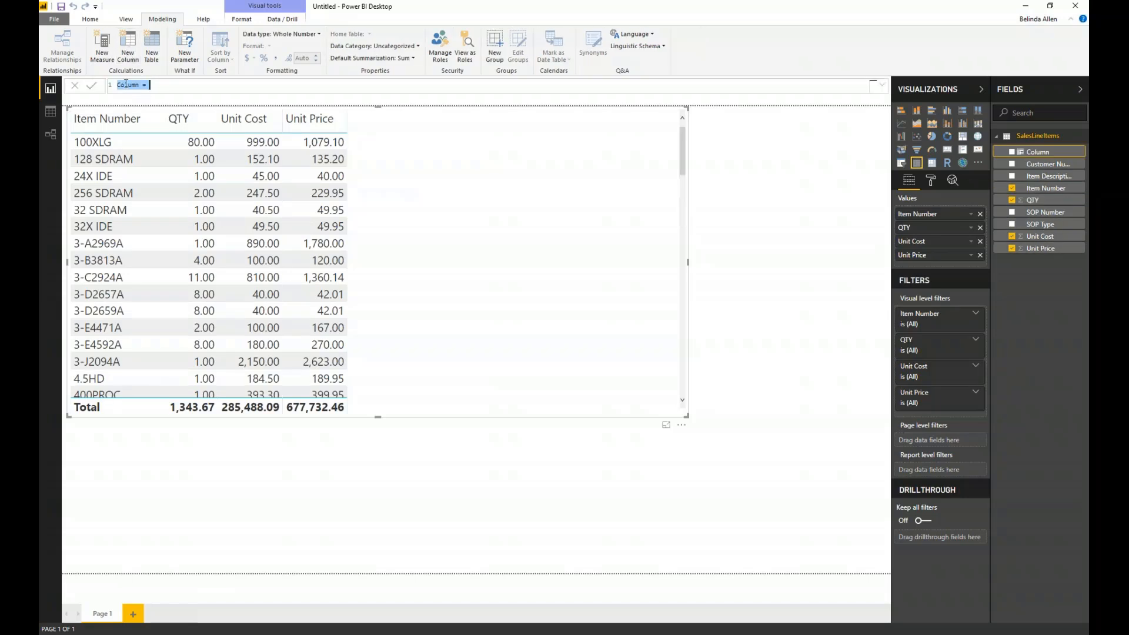
{"action": "double_click", "coordinate": [127, 85]}
{"action": "type", "text": "Total C"}
{"action": "type", "text": "nit"}
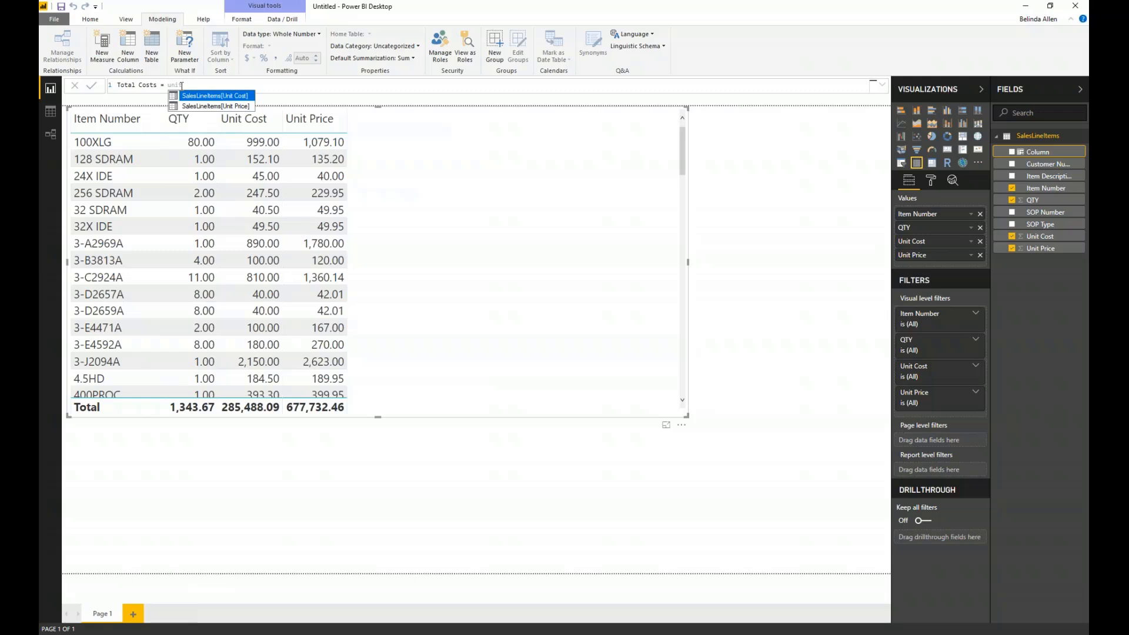
{"action": "left_click", "coordinate": [214, 96]}
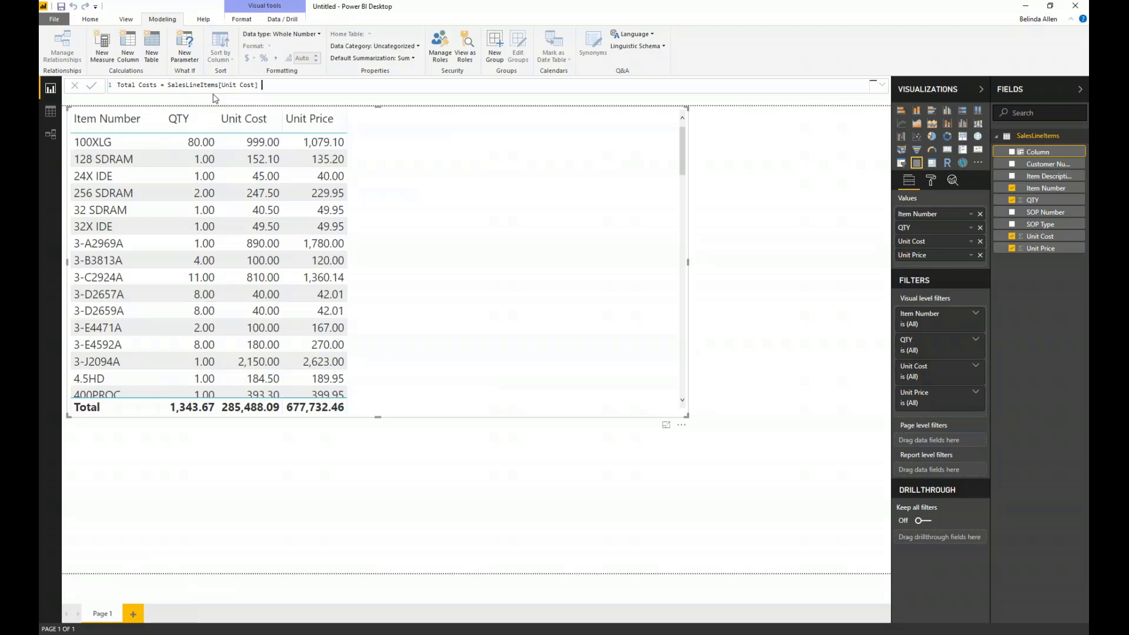
{"action": "type", "text": "* qty"}
{"action": "key", "text": "BackSpace"}
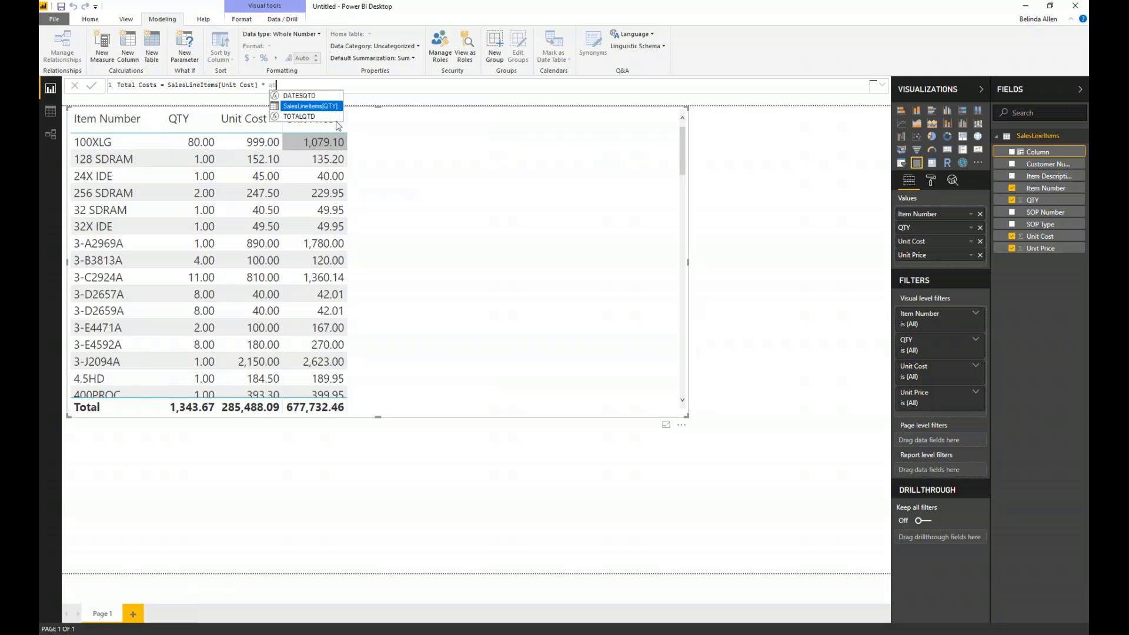
{"action": "left_click", "coordinate": [312, 106]}
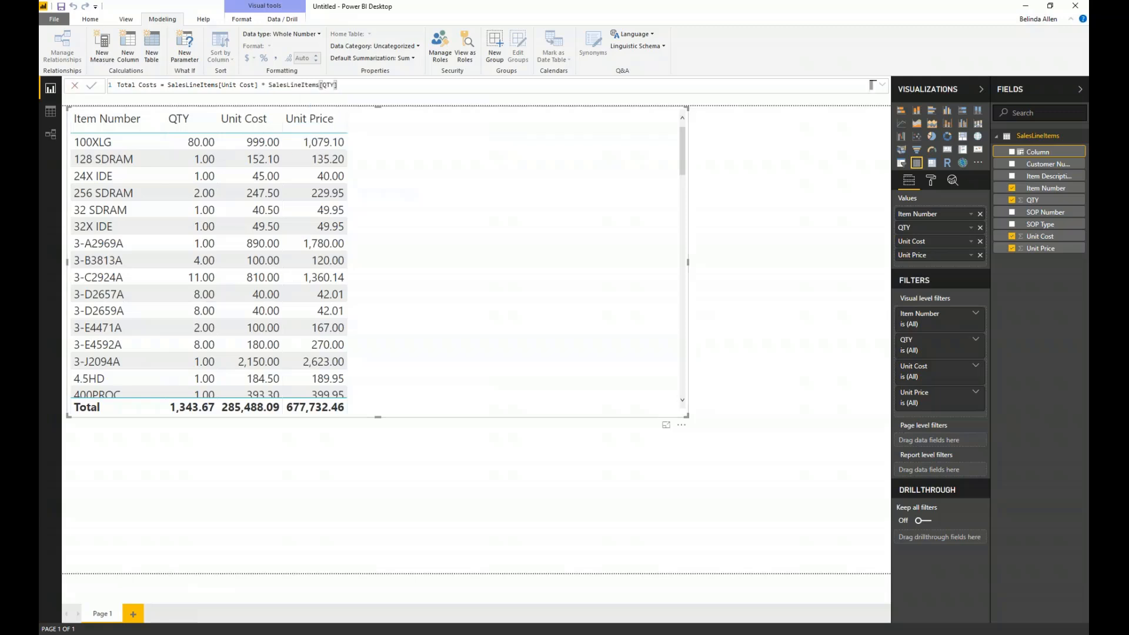
{"action": "key", "text": "Return"}
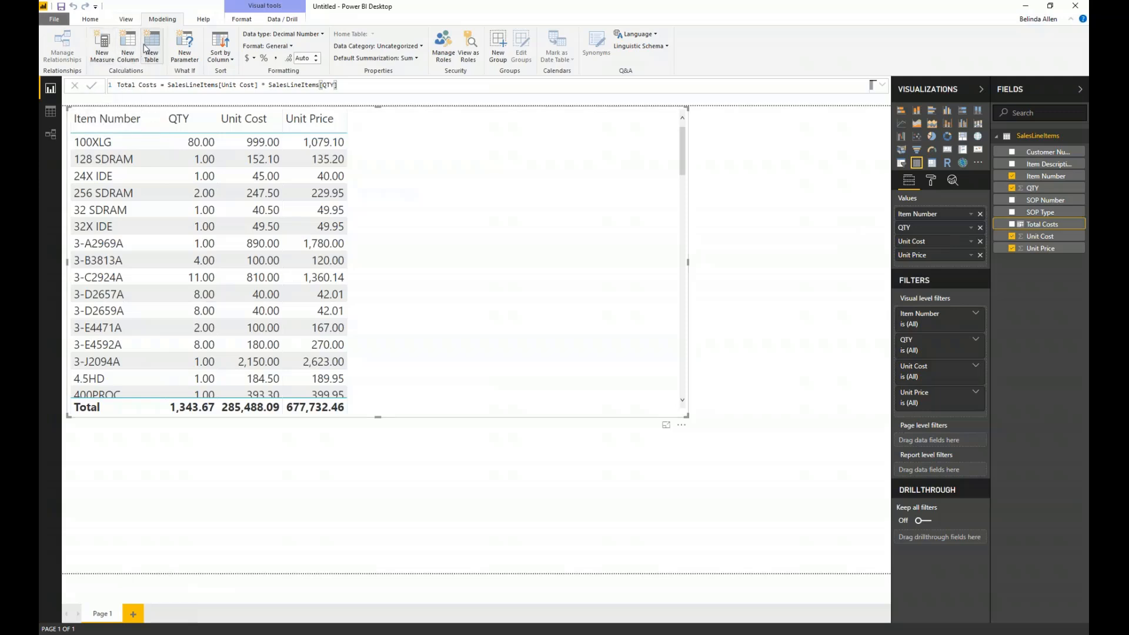
- Add a calculated column Total Price = SalesLineItems[Unit Price] * SalesLineItems[QTY], and include Total Costs and Total Price in the table visual
{"action": "left_click", "coordinate": [125, 52]}
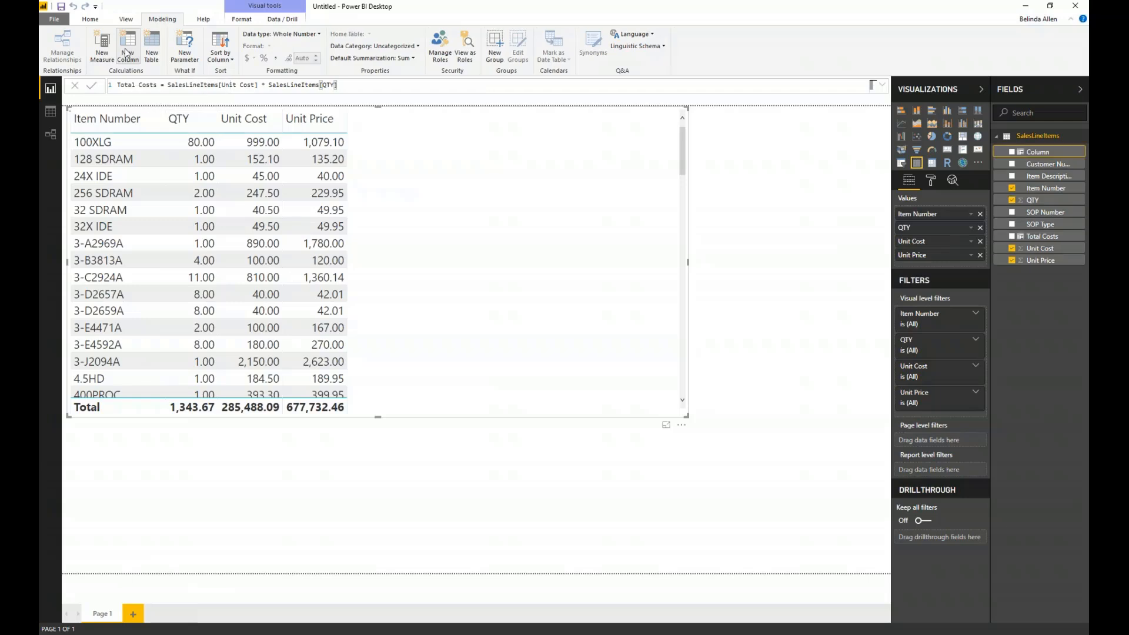
{"action": "double_click", "coordinate": [123, 84]}
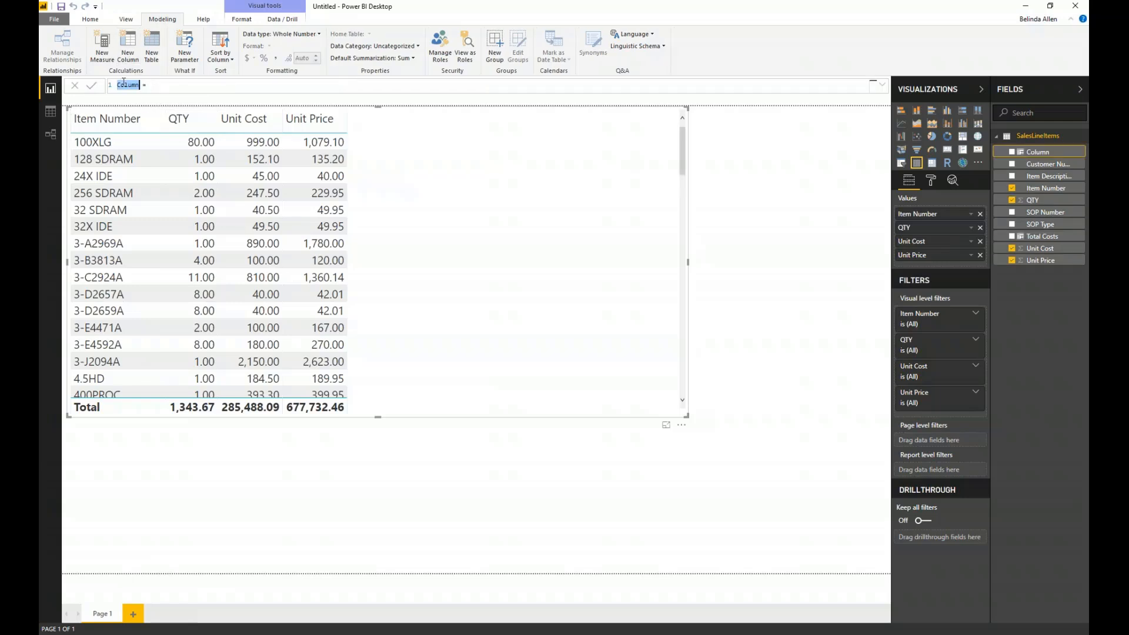
{"action": "type", "text": "Total Price = unit"}
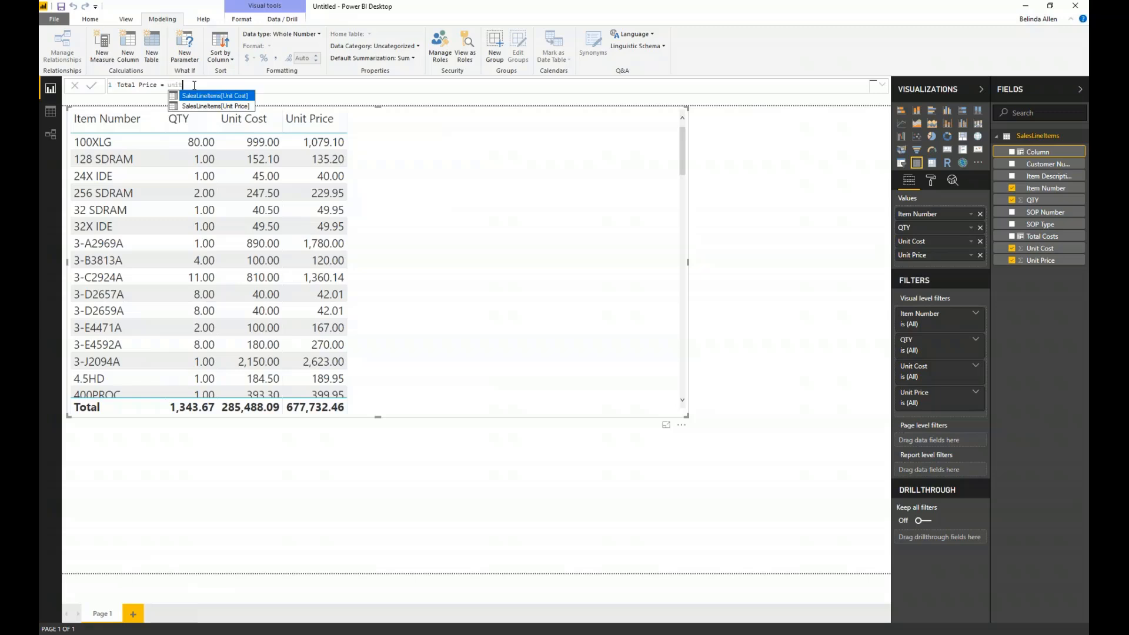
{"action": "key", "text": "Down"}
{"action": "key", "text": "Tab"}
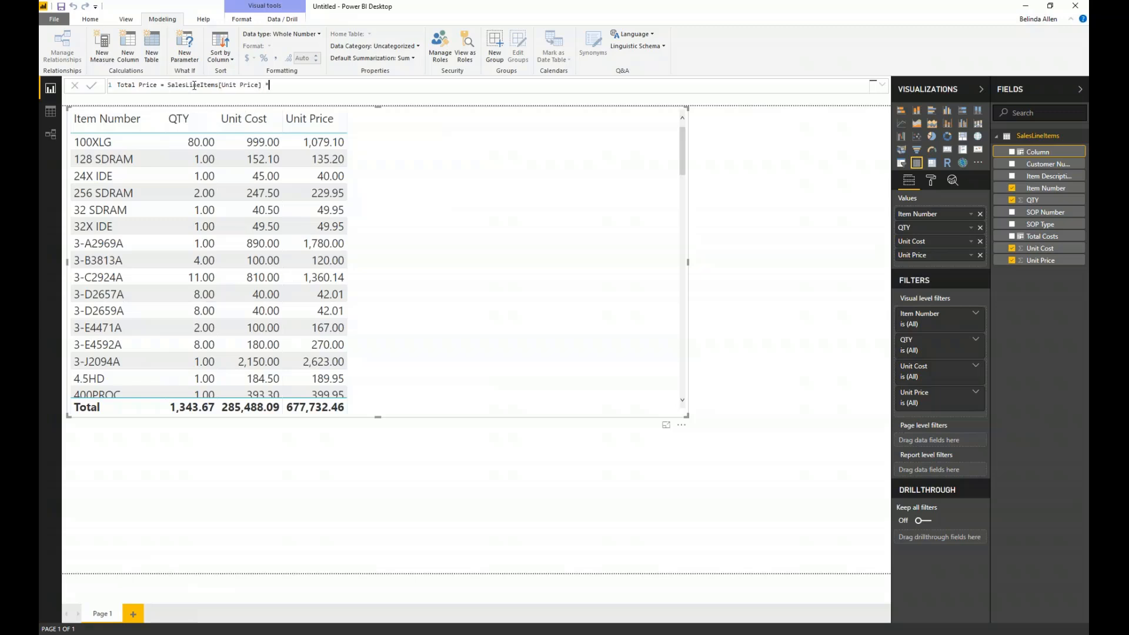
{"action": "type", "text": "* qt"}
{"action": "key", "text": "Tab"}
{"action": "left_click", "coordinate": [91, 86]}
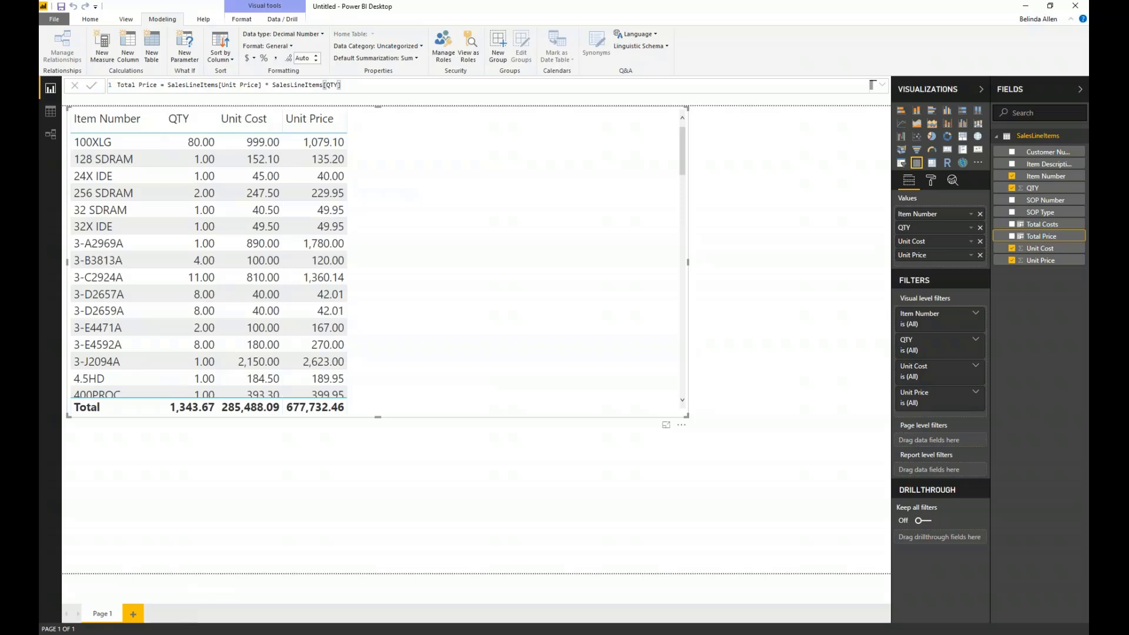
{"action": "left_click", "coordinate": [1011, 225]}
{"action": "left_click", "coordinate": [1011, 236]}
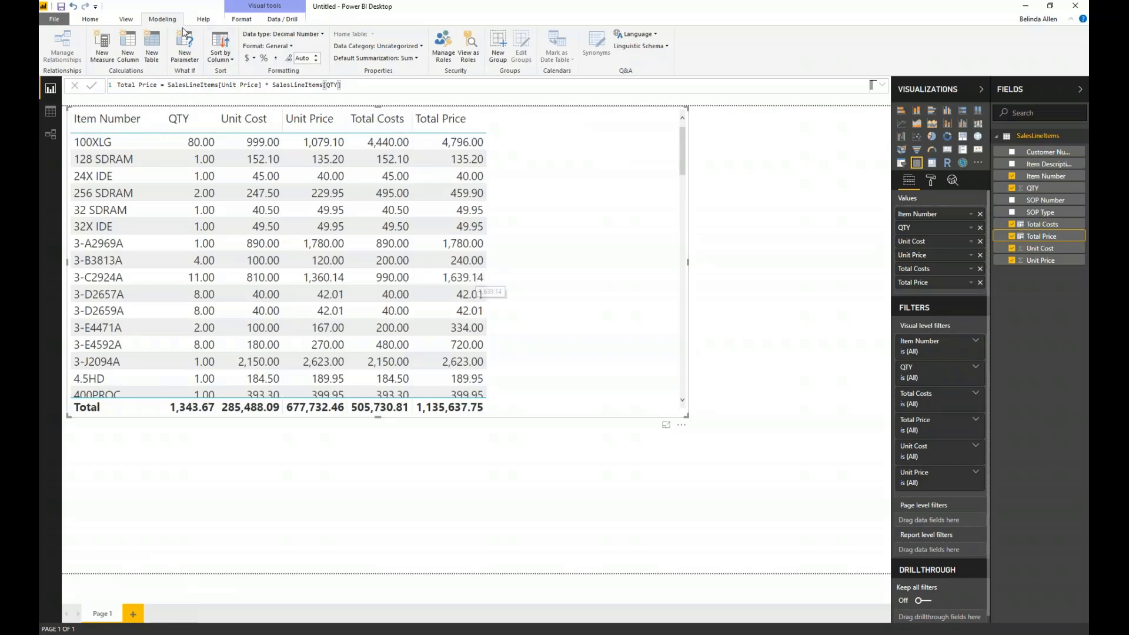
- Create a measure Gross Margin = SUM(SalesLineItems[Total Price]) - SUM(SalesLineItems[Total Costs]) and add it to the table visual
{"action": "left_click", "coordinate": [102, 47]}
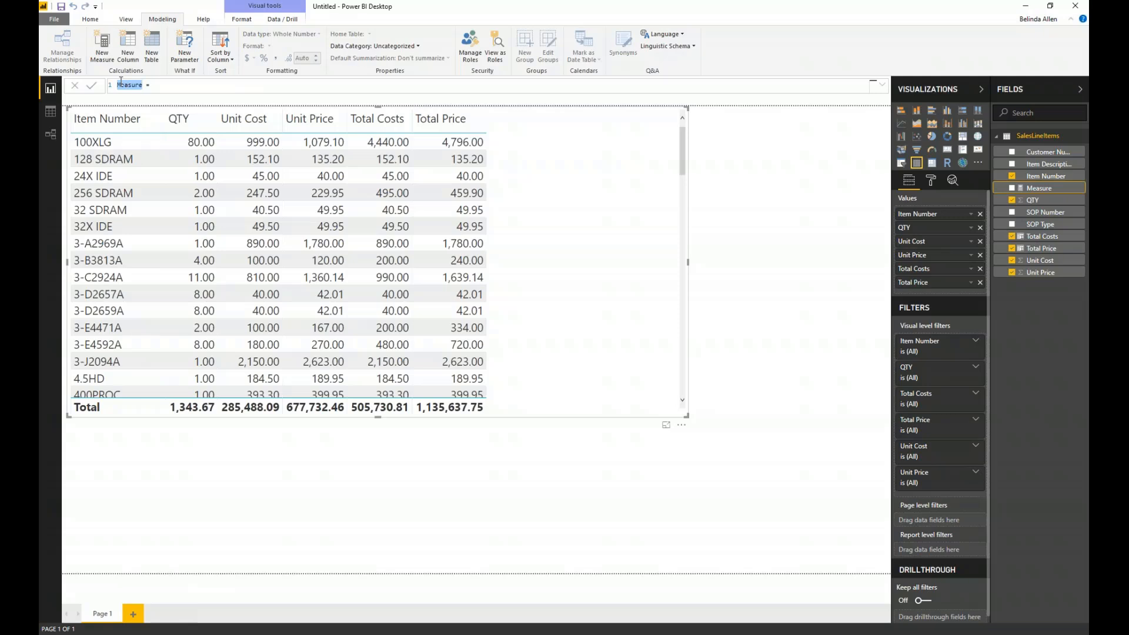
{"action": "type", "text": "G"}
{"action": "type", "text": "ross Margin = tota"}
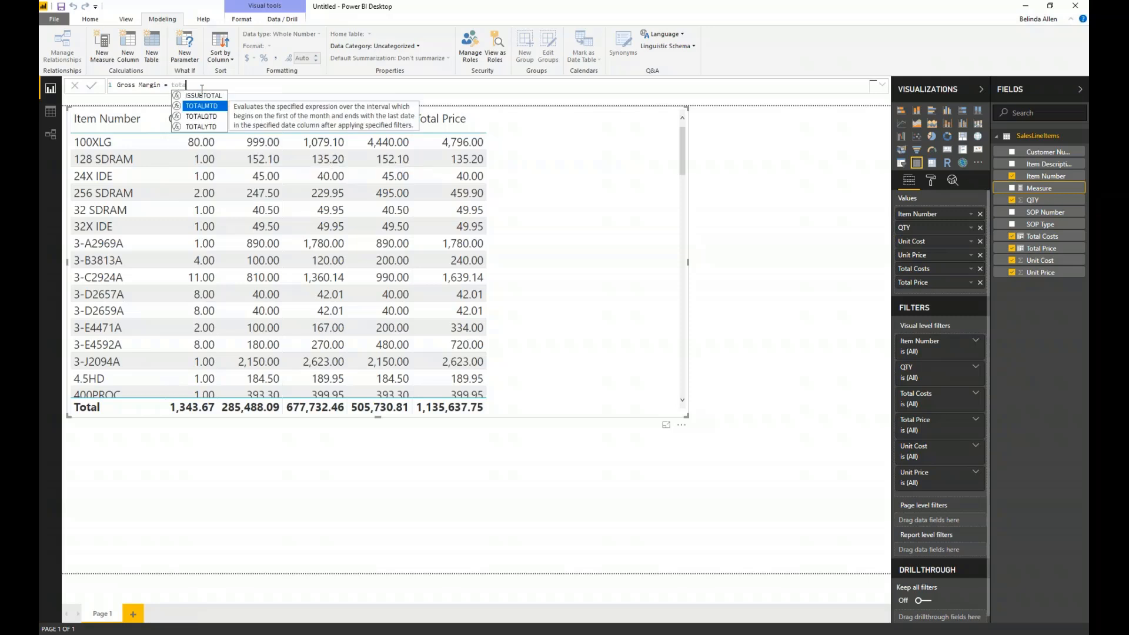
{"action": "key", "text": "BackSpace"}
{"action": "key", "text": "BackSpace"}
{"action": "key", "text": "BackSpace"}
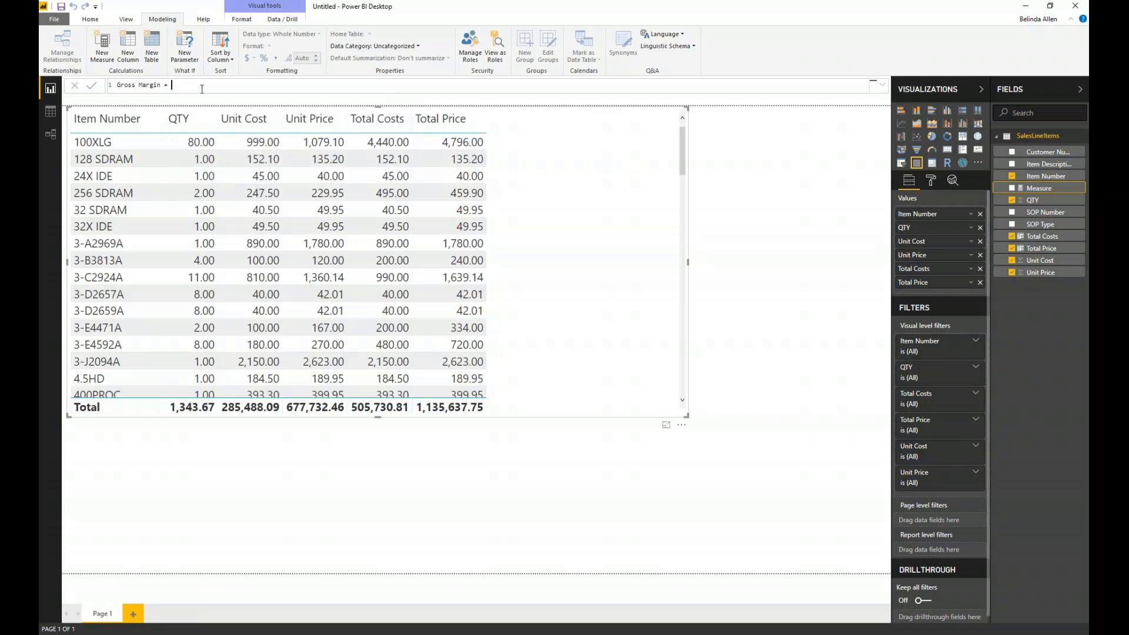
{"action": "type", "text": "SUM(t"}
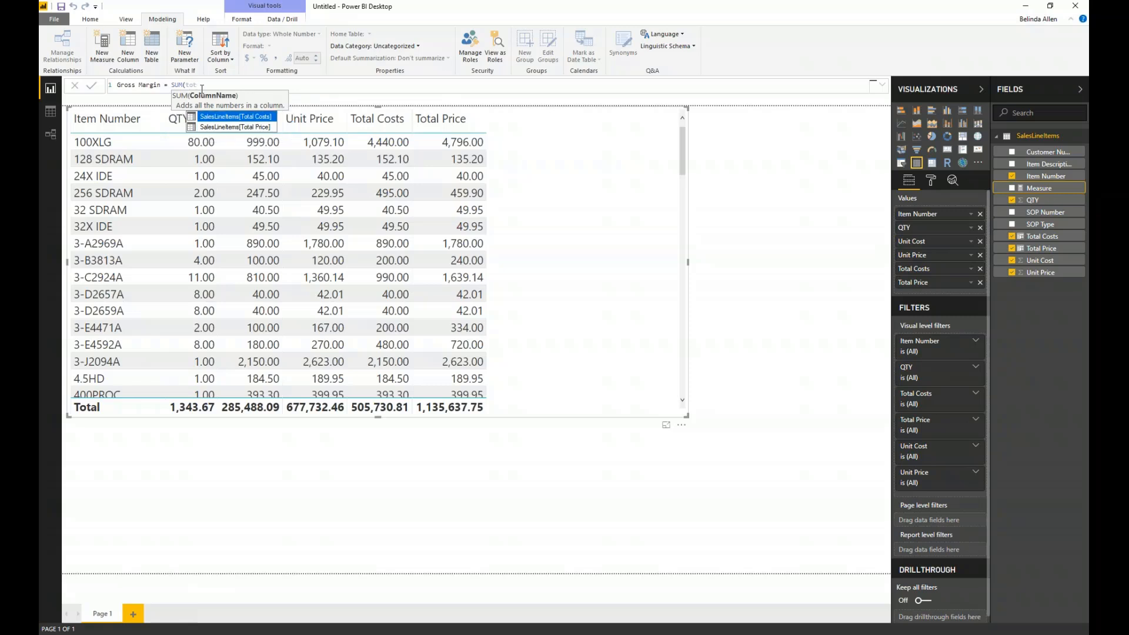
{"action": "type", "text": "ot"}
{"action": "key", "text": "Down"}
{"action": "key", "text": "Tab"}
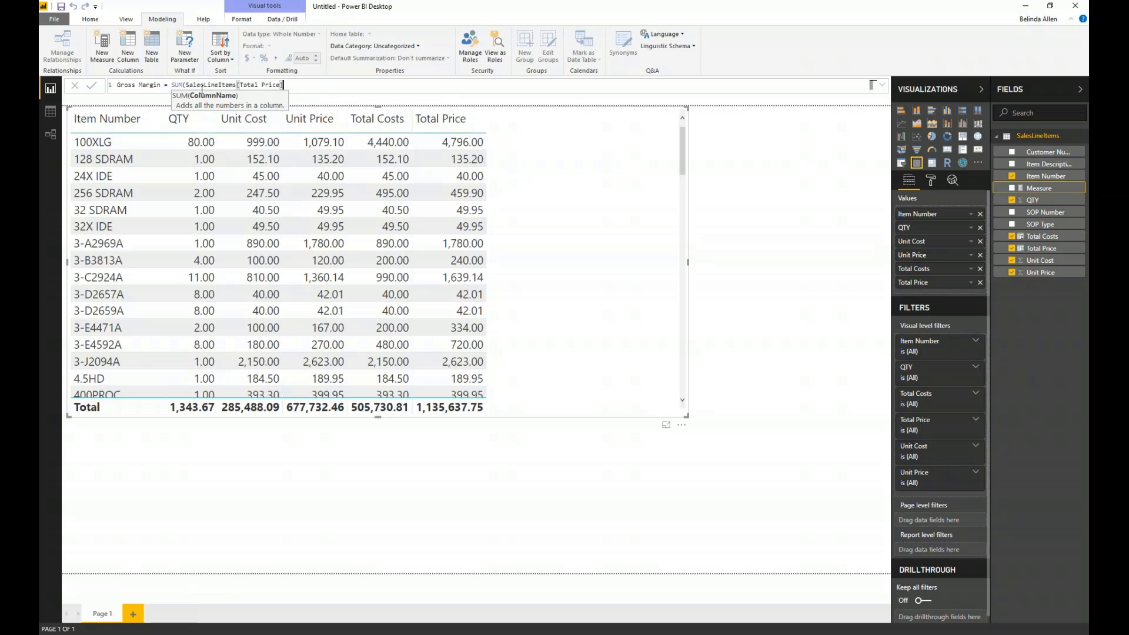
{"action": "type", "text": ") - sum"}
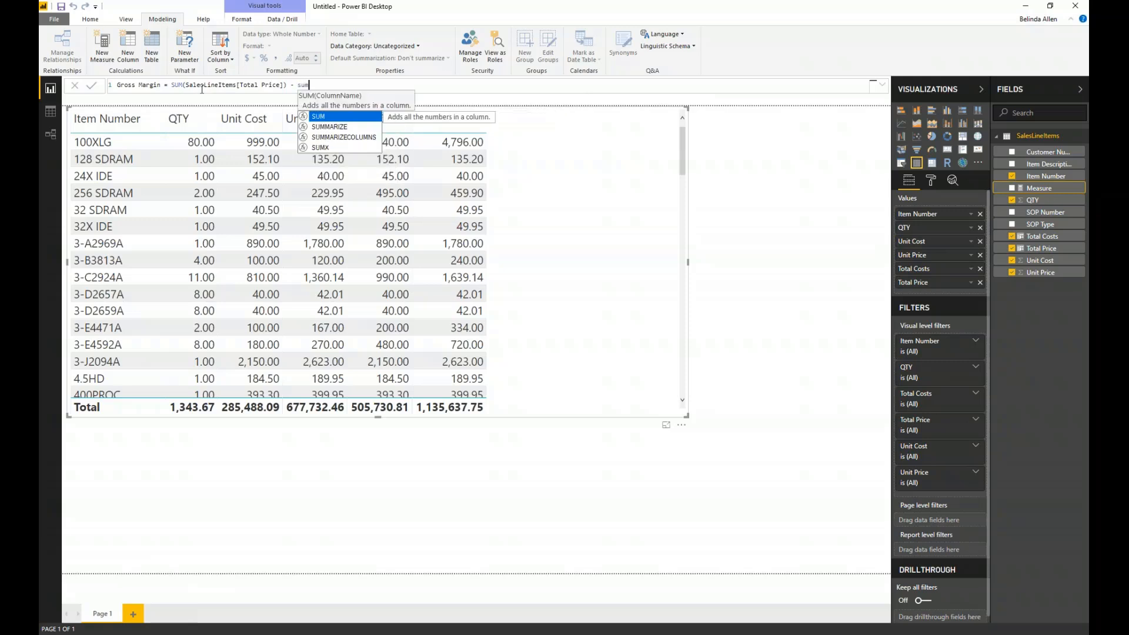
{"action": "key", "text": "Tab"}
{"action": "type", "text": "tot"}
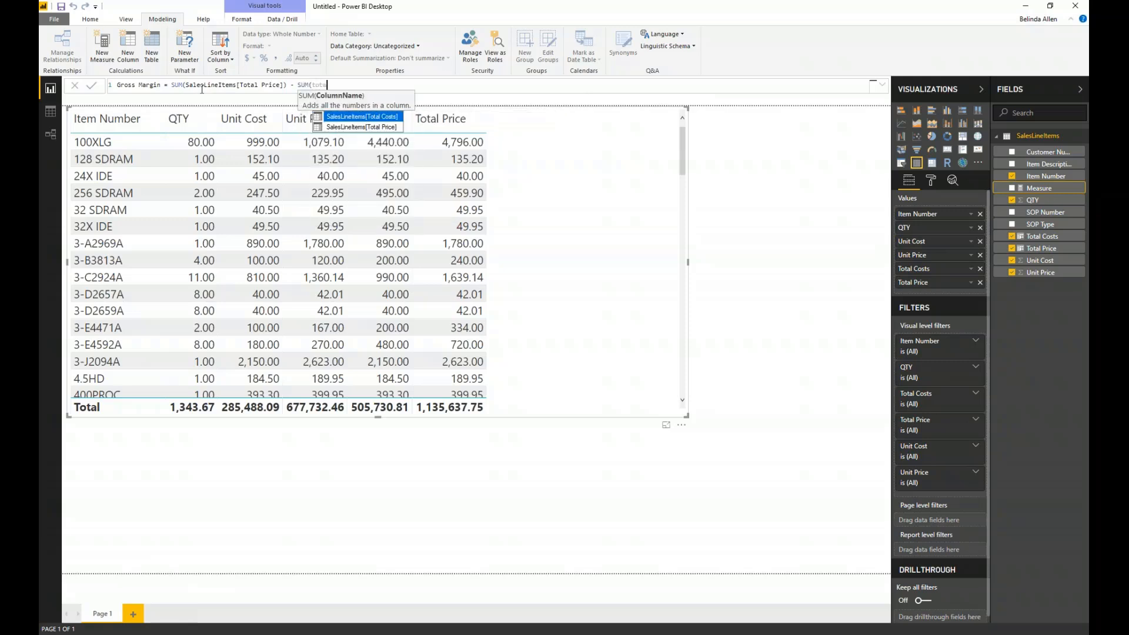
{"action": "key", "text": "Tab"}
{"action": "type", "text": ")"}
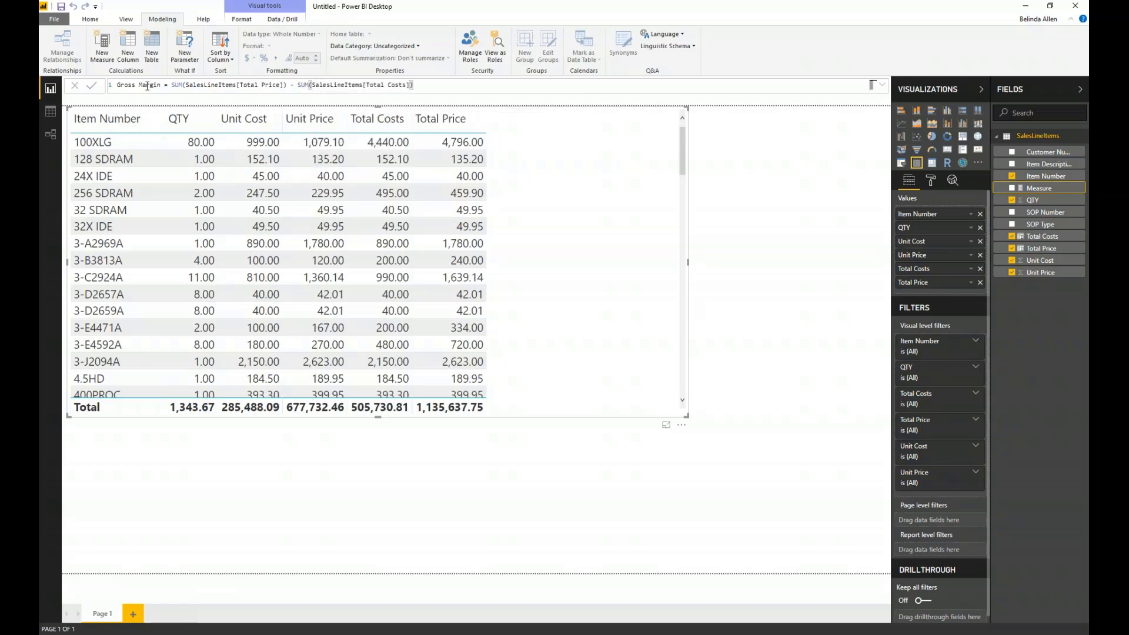
{"action": "left_click", "coordinate": [91, 86]}
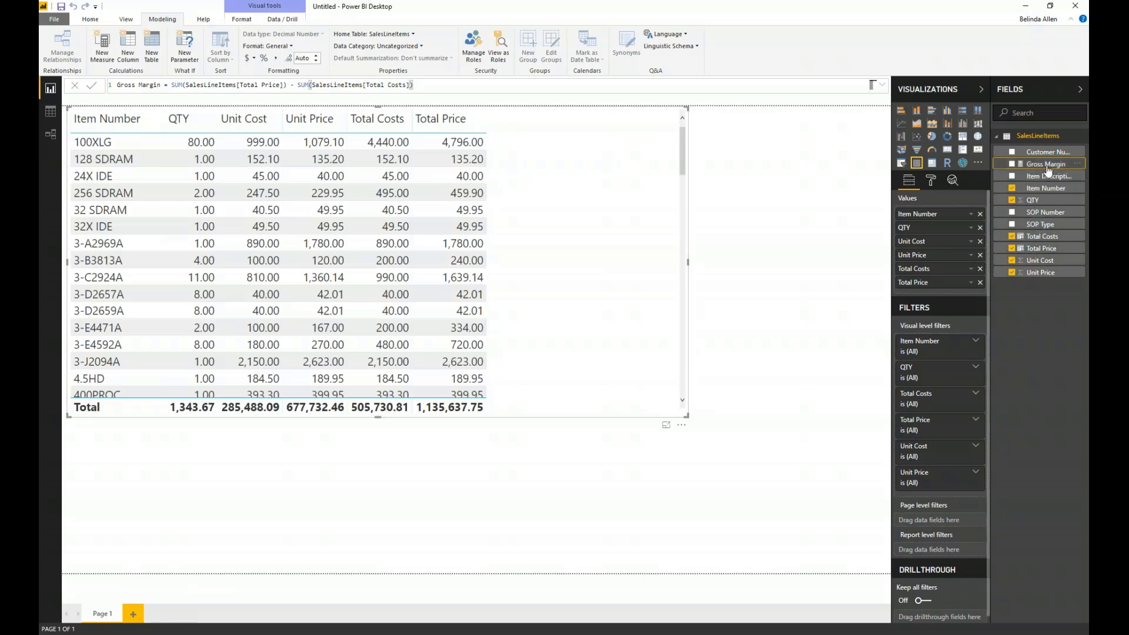
{"action": "left_click_drag", "start_coordinate": [1046, 164], "coordinate": [599, 247]}
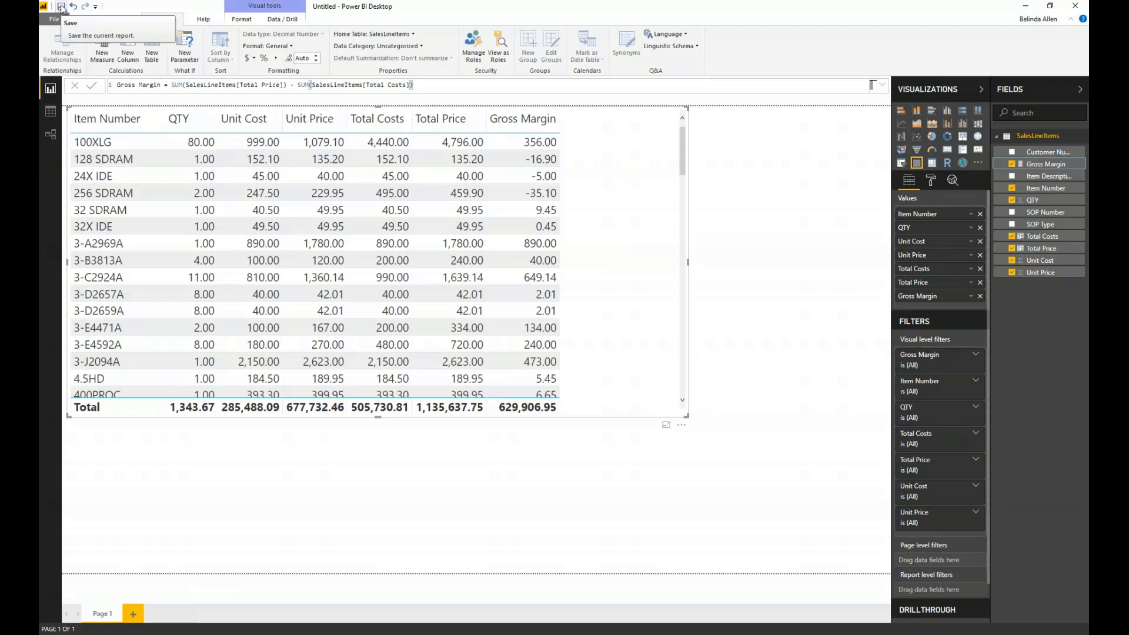
- Save the report as Test in the PGPO Gift Data folder and publish it to My workspace
{"action": "left_click", "coordinate": [61, 7]}
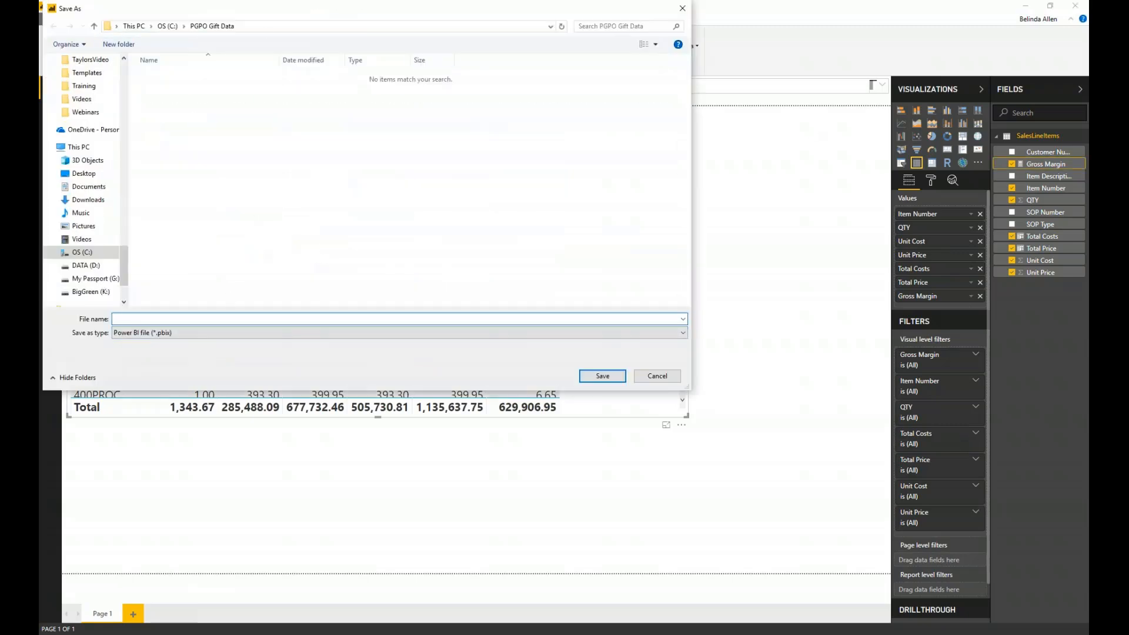
{"action": "type", "text": "Test"}
{"action": "key", "text": "Return"}
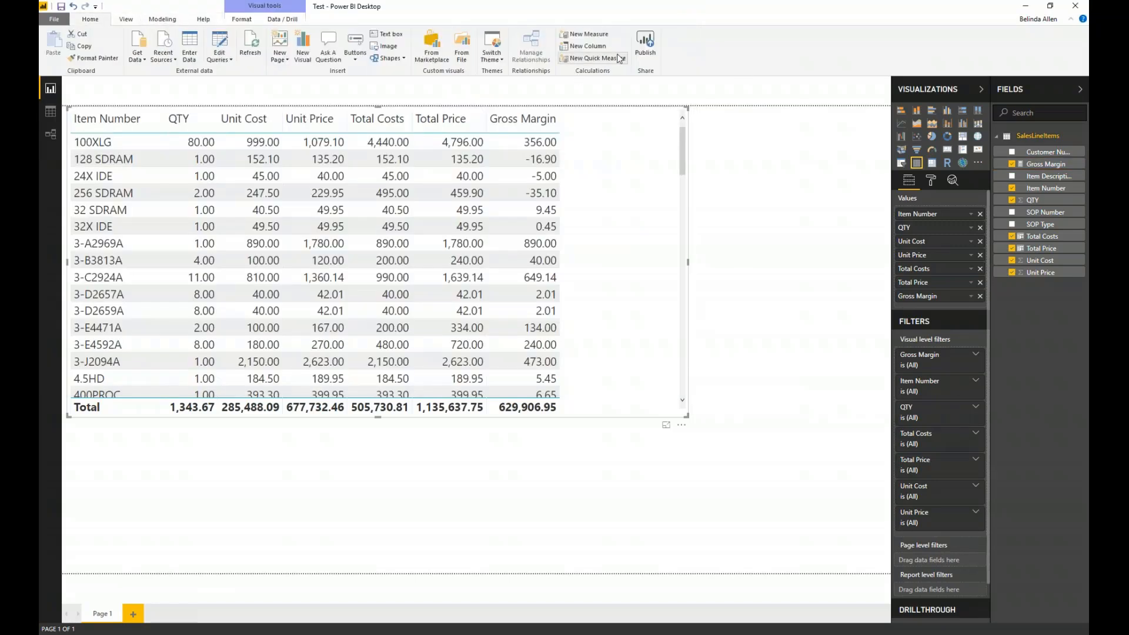
{"action": "left_click", "coordinate": [645, 42]}
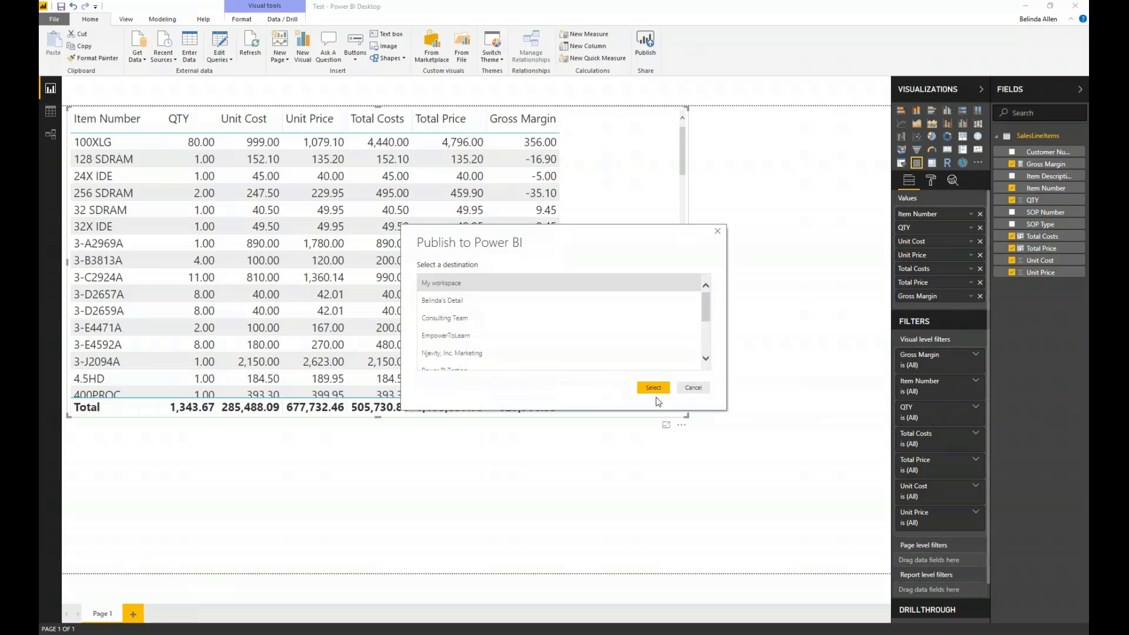
{"action": "left_click", "coordinate": [653, 387]}
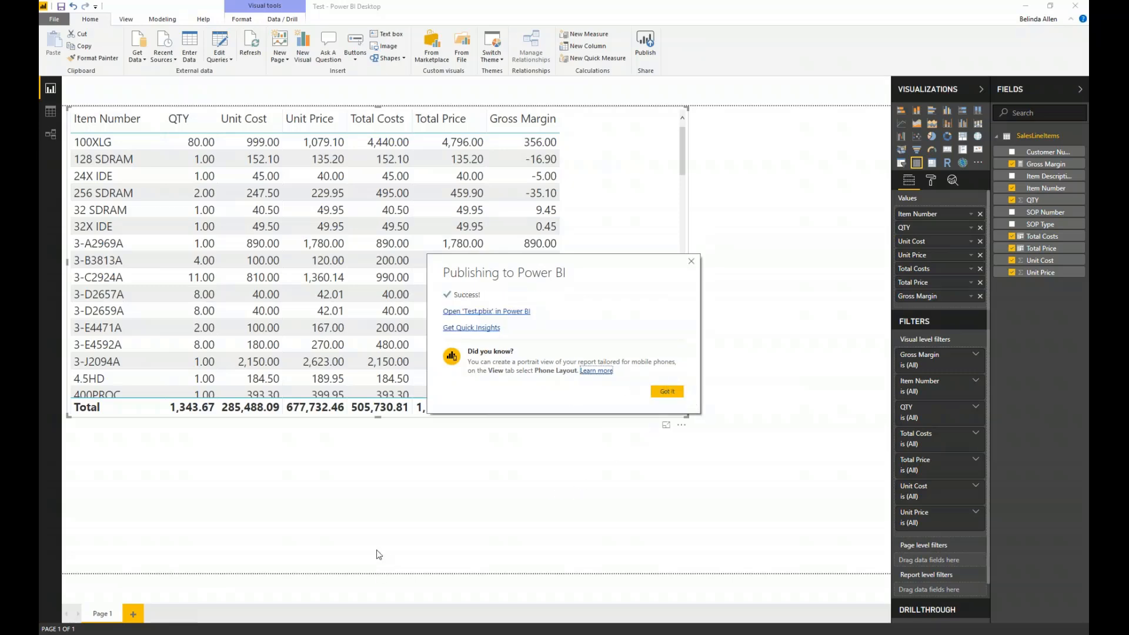
{"action": "left_click", "coordinate": [691, 261]}
- Switch to the Power BI service in the browser and open the published Test report from My Workspace
{"action": "key", "text": "alt+Tab"}
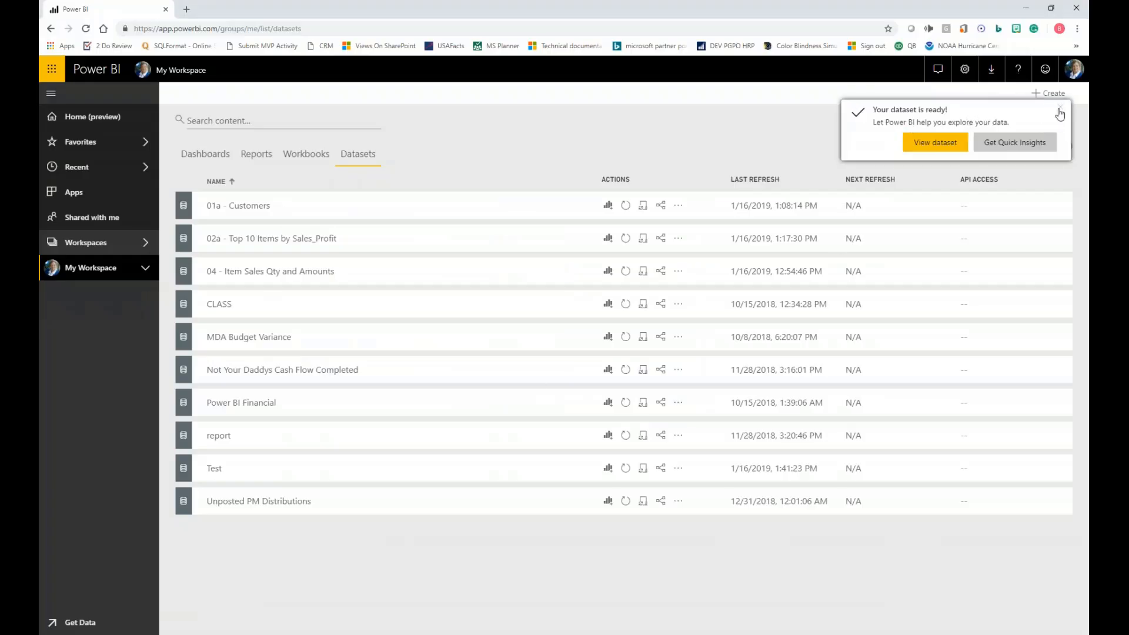
{"action": "left_click", "coordinate": [254, 156]}
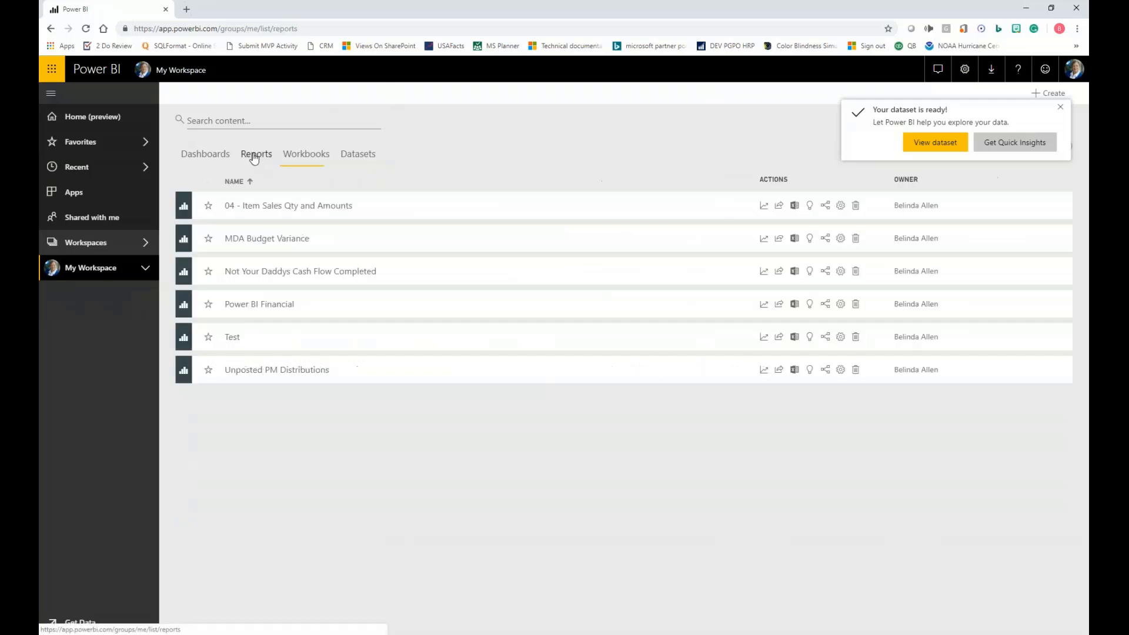
{"action": "left_click", "coordinate": [231, 342]}
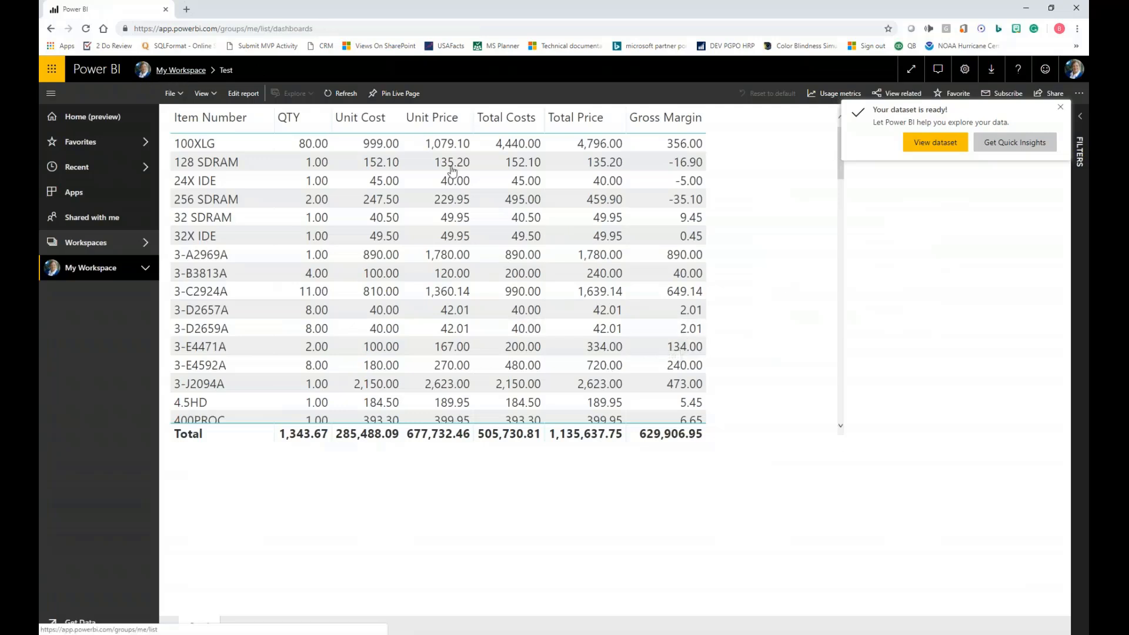
- Run Analyze in Excel on the Test dataset in My Workspace, save the connection as Test.odc, and open it in Excel
{"action": "left_click", "coordinate": [180, 71]}
{"action": "left_click", "coordinate": [358, 156]}
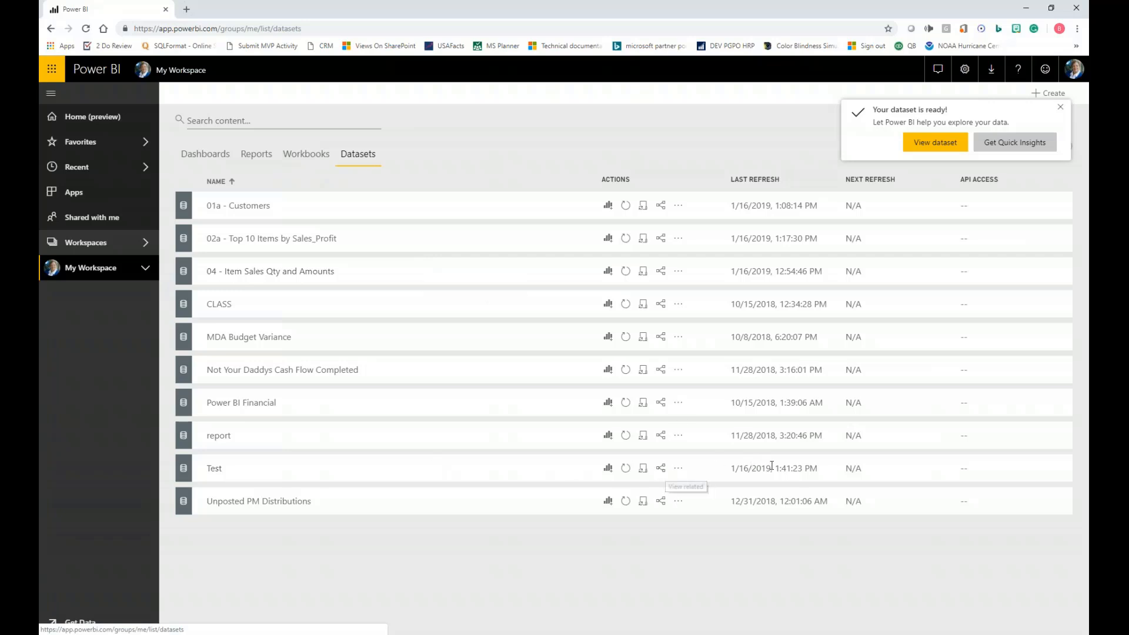
{"action": "left_click", "coordinate": [679, 471]}
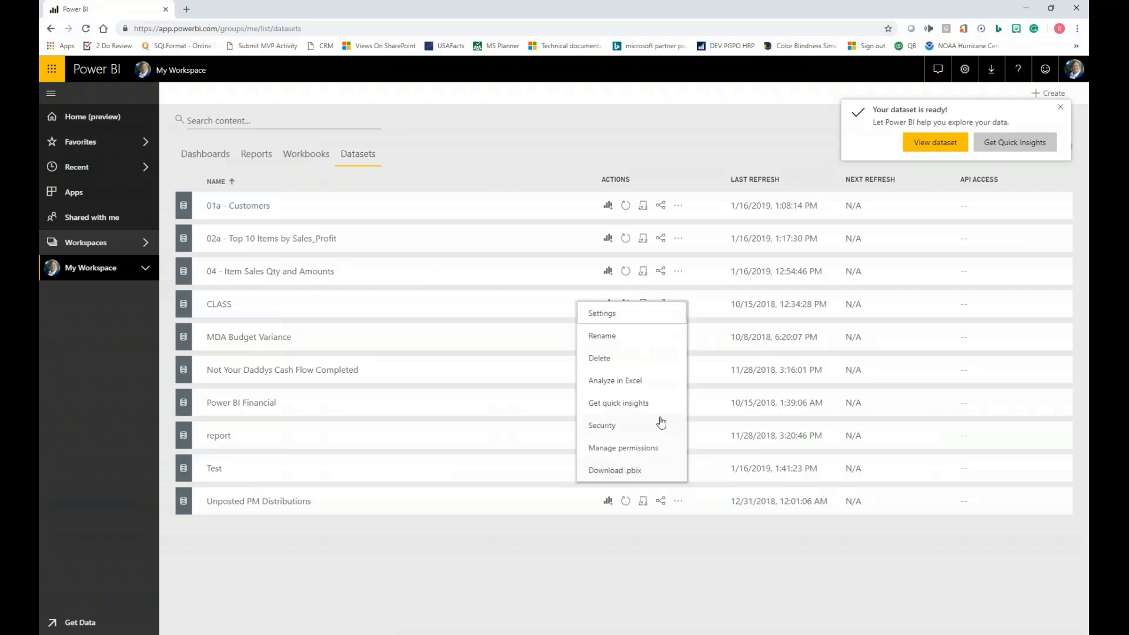
{"action": "left_click", "coordinate": [637, 382]}
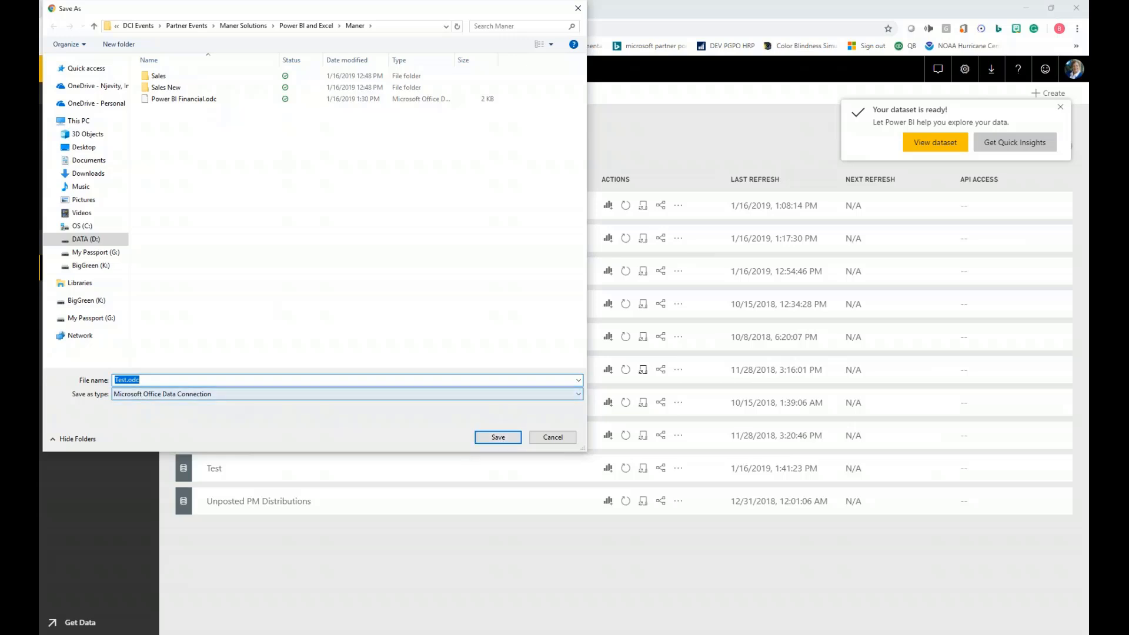
{"action": "left_click", "coordinate": [498, 437]}
{"action": "left_click", "coordinate": [94, 624]}
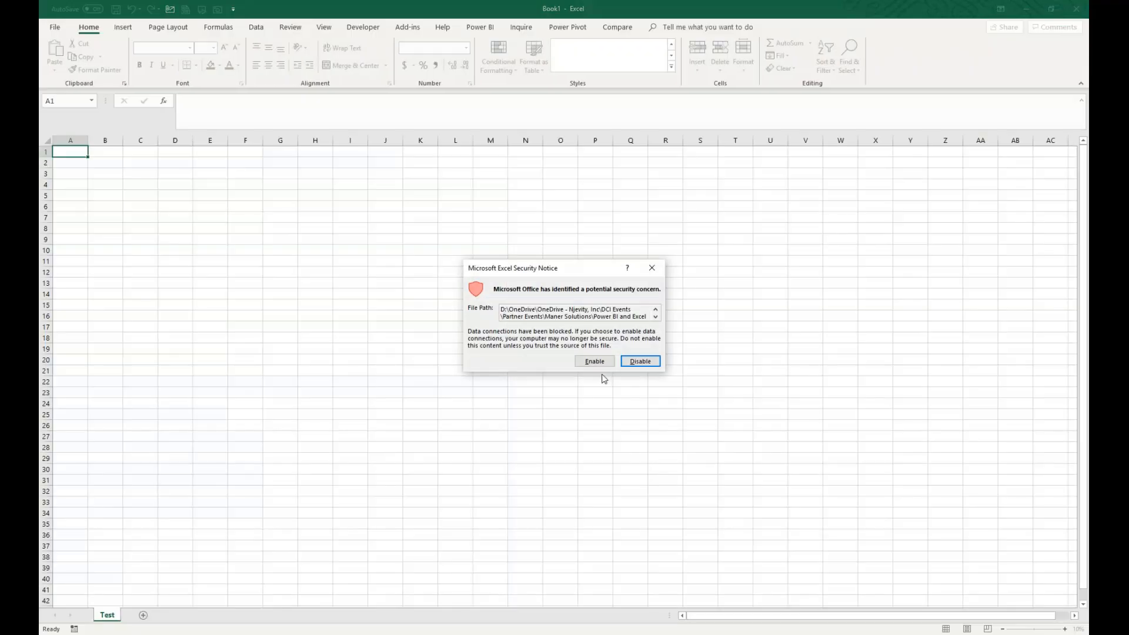
{"action": "left_click", "coordinate": [595, 361]}
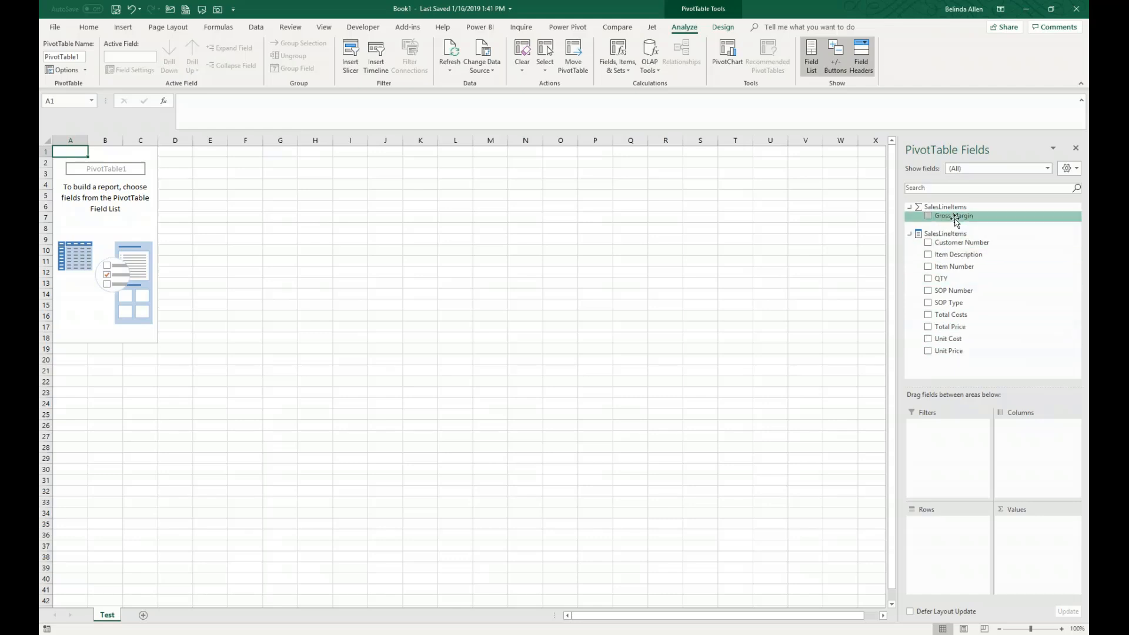
- Build the PivotTable with Gross Margin as values and Item Number followed by Item Description as rows
{"action": "left_click_drag", "start_coordinate": [958, 218], "coordinate": [1024, 533]}
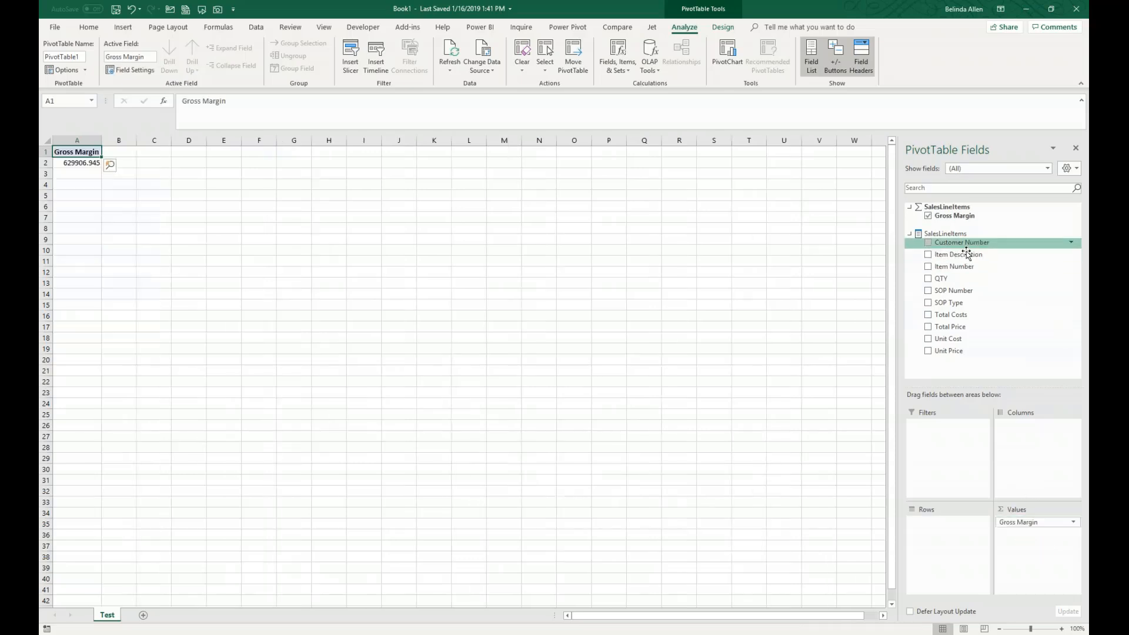
{"action": "left_click_drag", "start_coordinate": [962, 270], "coordinate": [935, 521]}
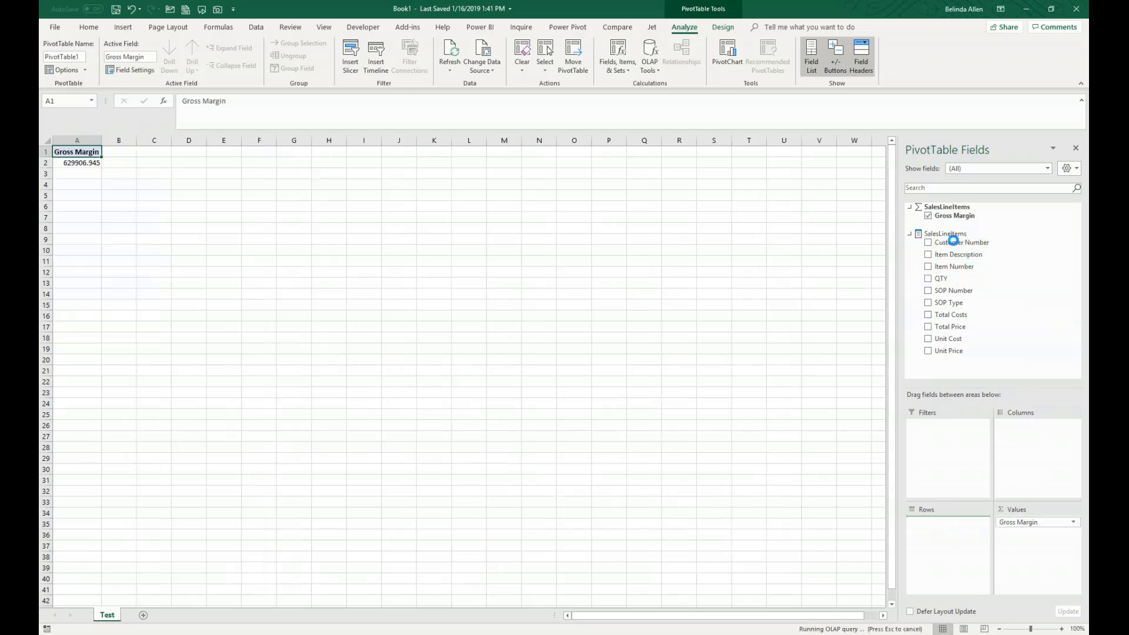
{"action": "left_click_drag", "start_coordinate": [947, 268], "coordinate": [938, 537]}
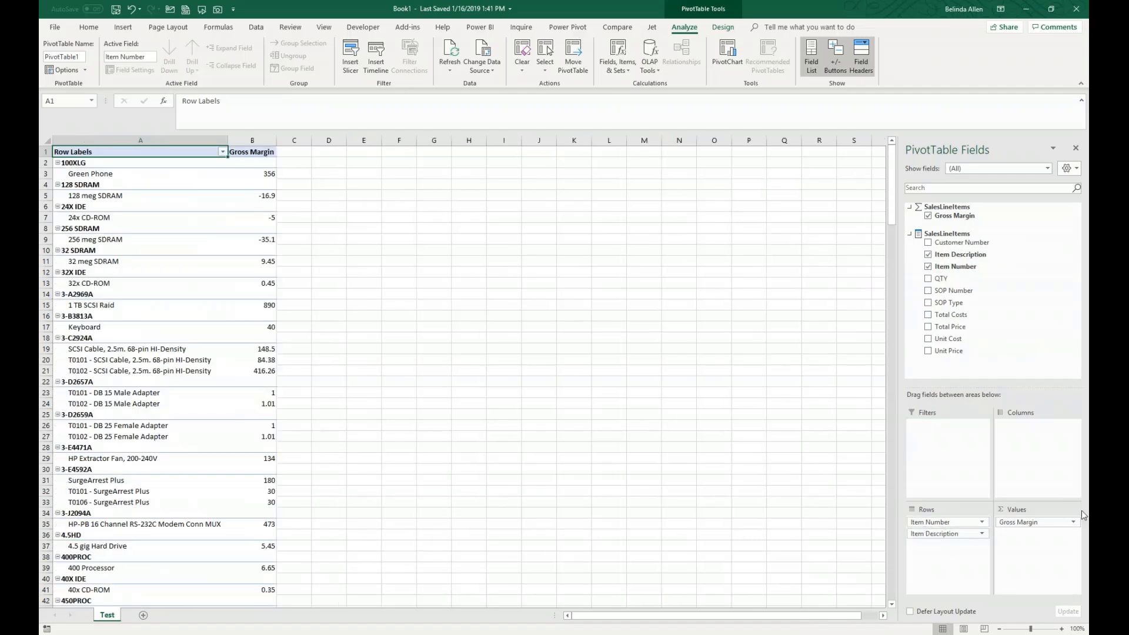
- Show the PivotTable in tabular form and turn off its subtotals
{"action": "left_click", "coordinate": [701, 30]}
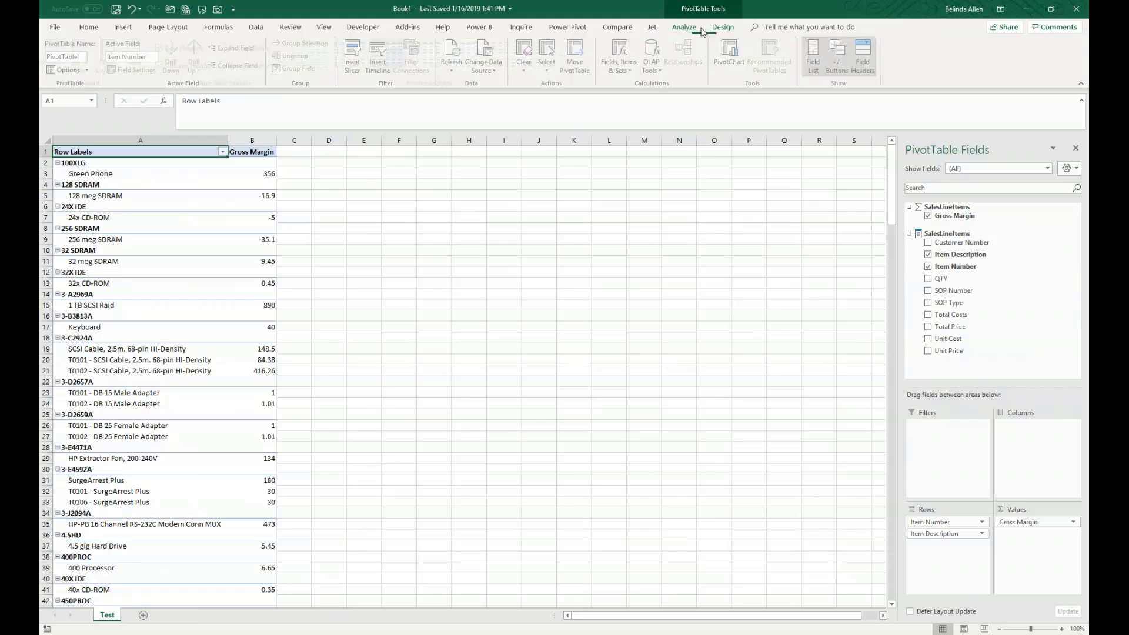
{"action": "left_click", "coordinate": [115, 65]}
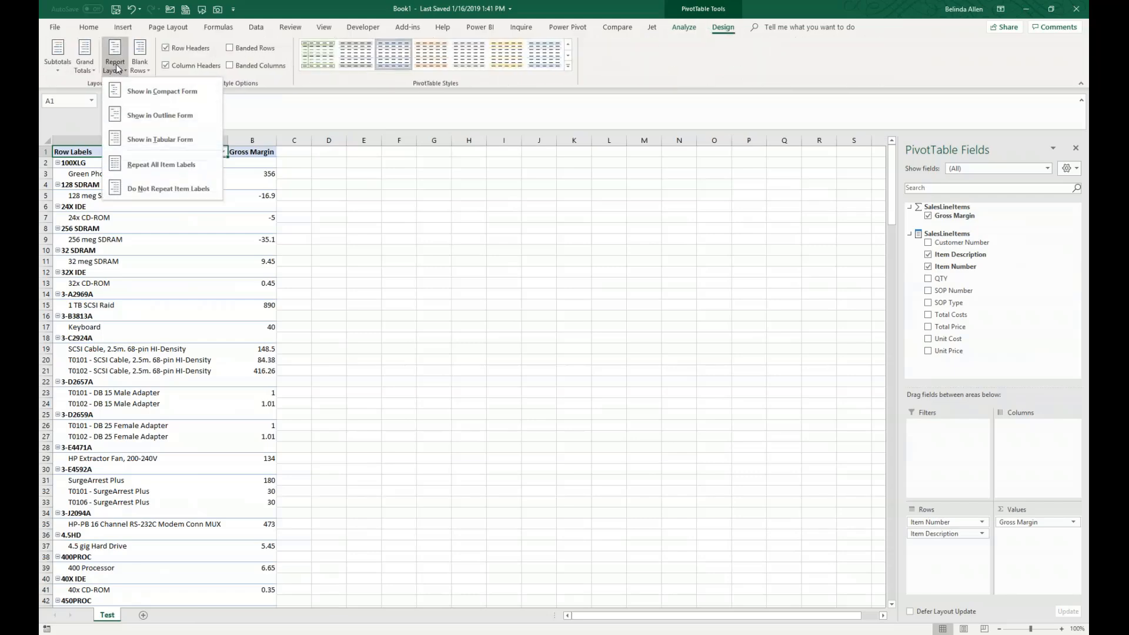
{"action": "left_click", "coordinate": [142, 139]}
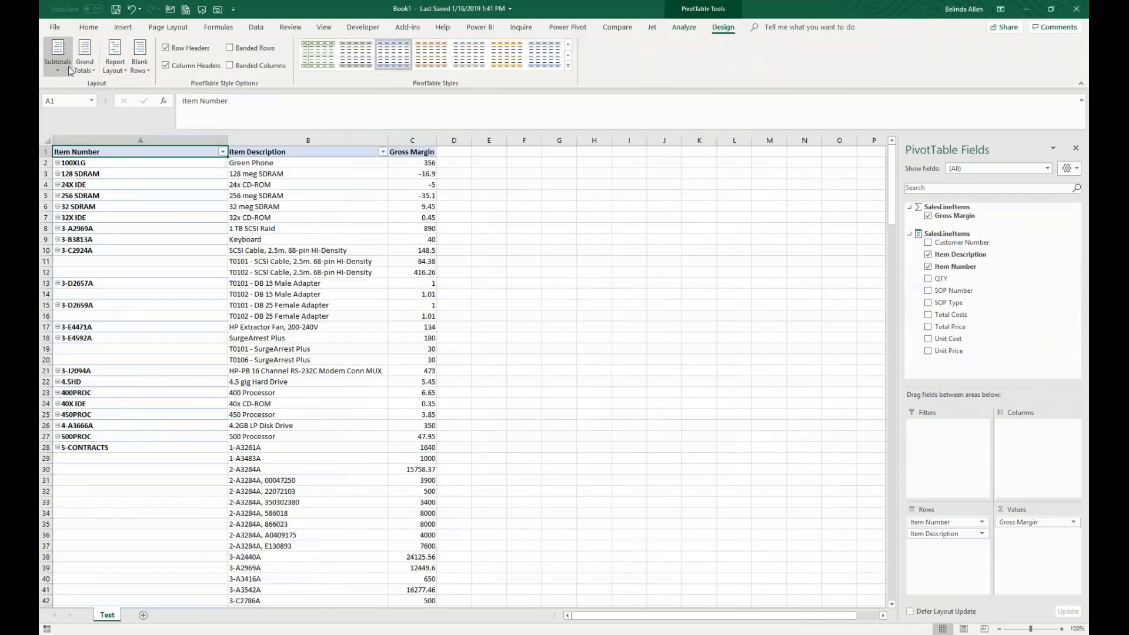
{"action": "left_click", "coordinate": [65, 68]}
{"action": "left_click", "coordinate": [94, 91]}
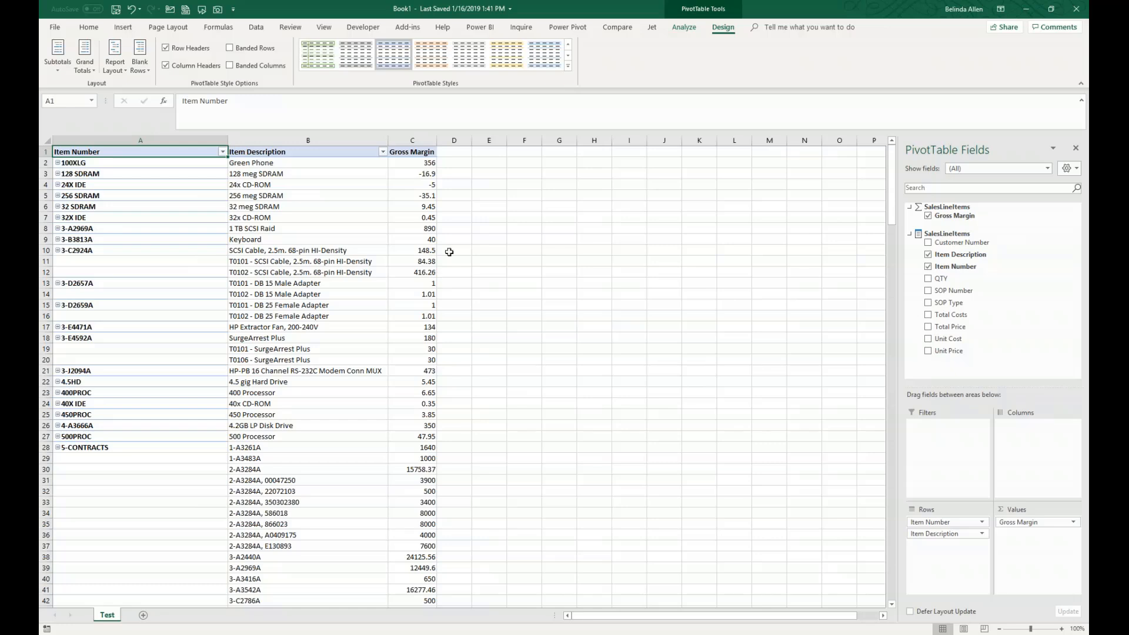
{"action": "left_click", "coordinate": [415, 250]}
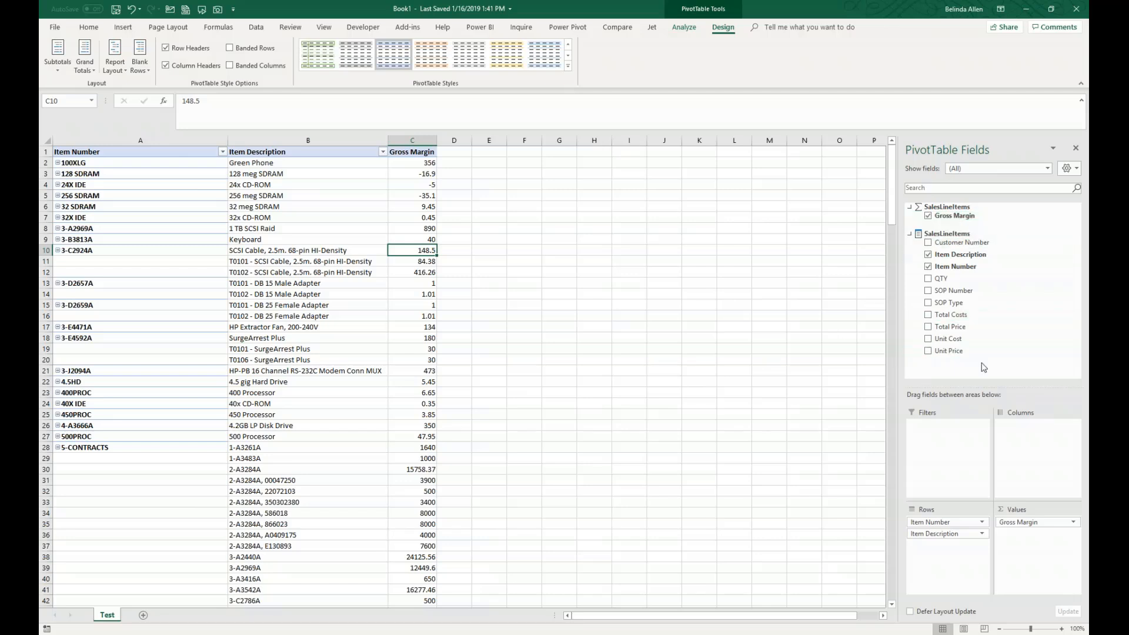
{"action": "left_click", "coordinate": [768, 371]}
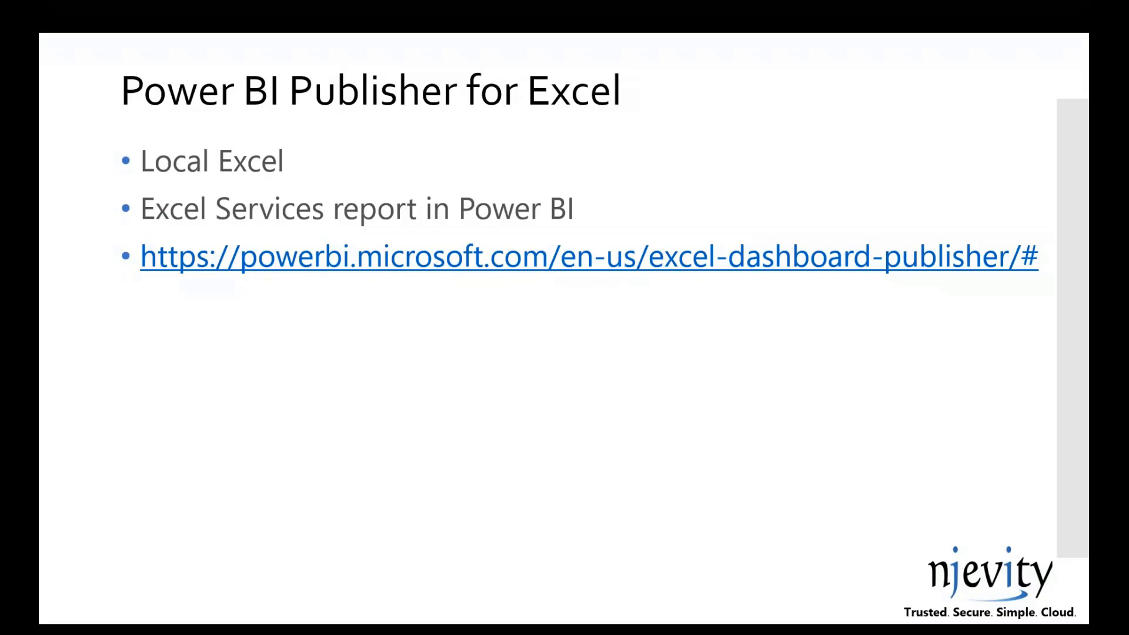
{"action": "key", "text": "Right"}
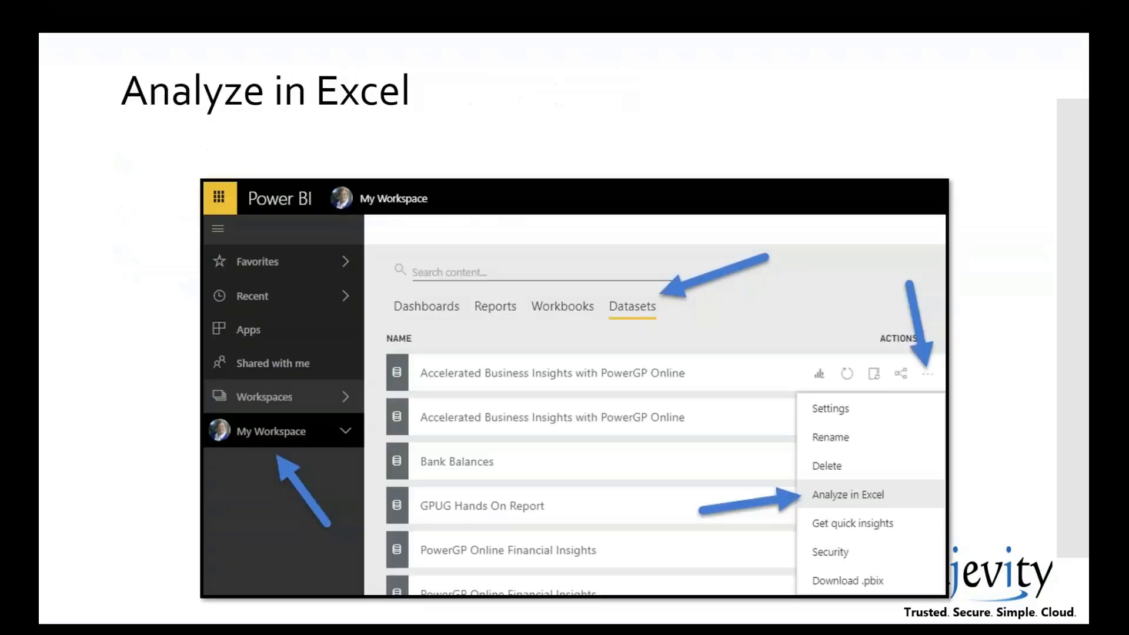
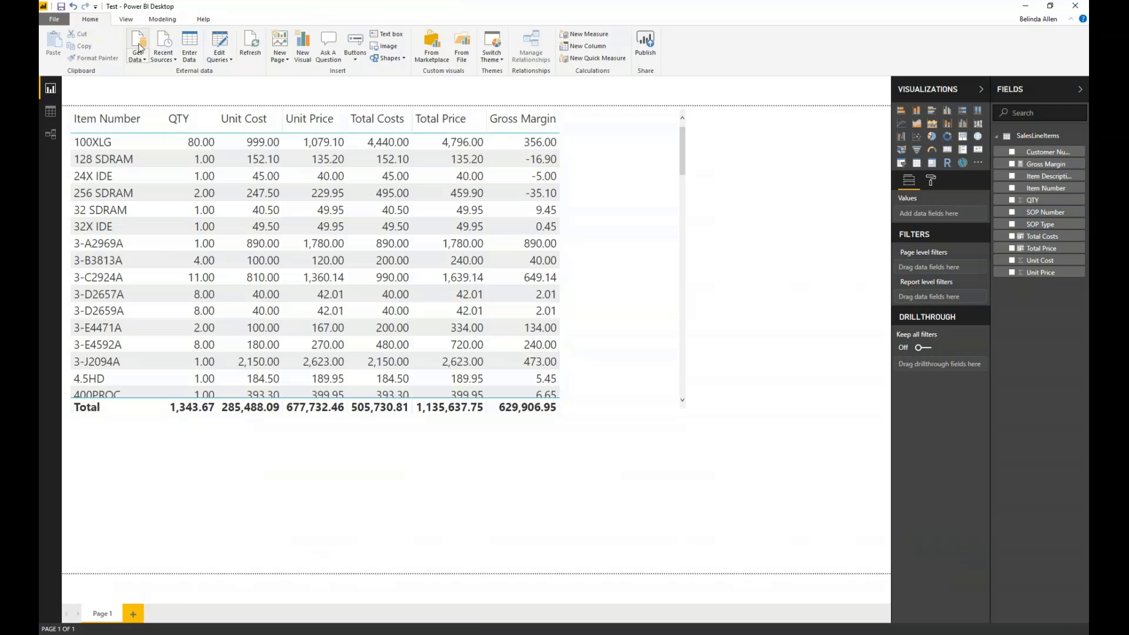
- Connect to a folder as a new data source, pasting the path that ends in Power BI and Excel\Maner\Sales
{"action": "left_click", "coordinate": [143, 40]}
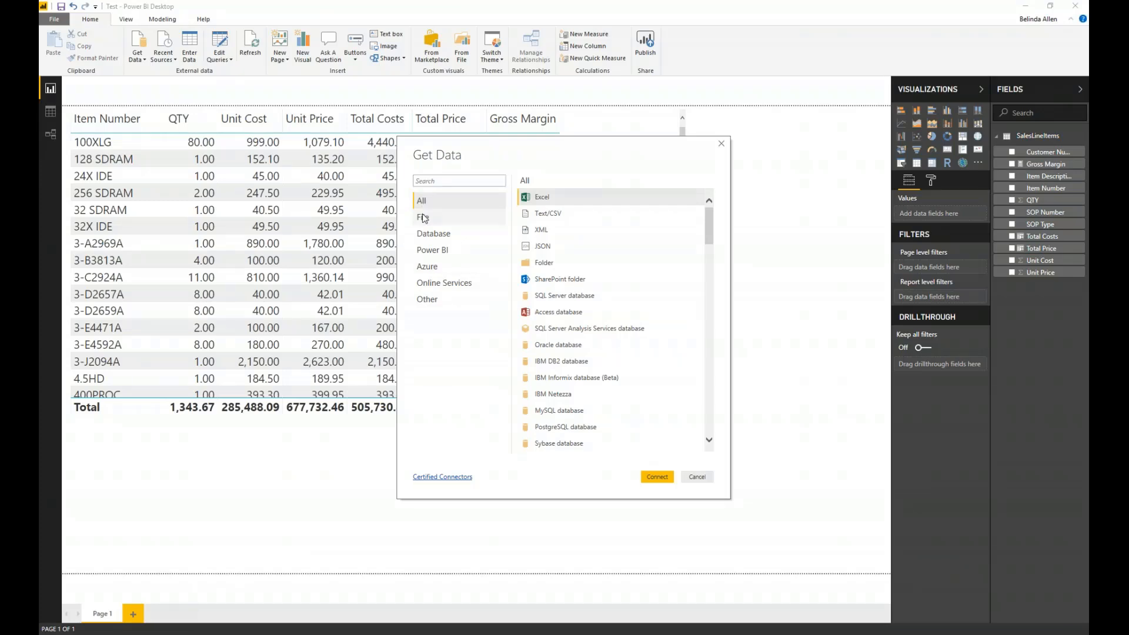
{"action": "left_click", "coordinate": [423, 217]}
{"action": "left_click", "coordinate": [553, 268]}
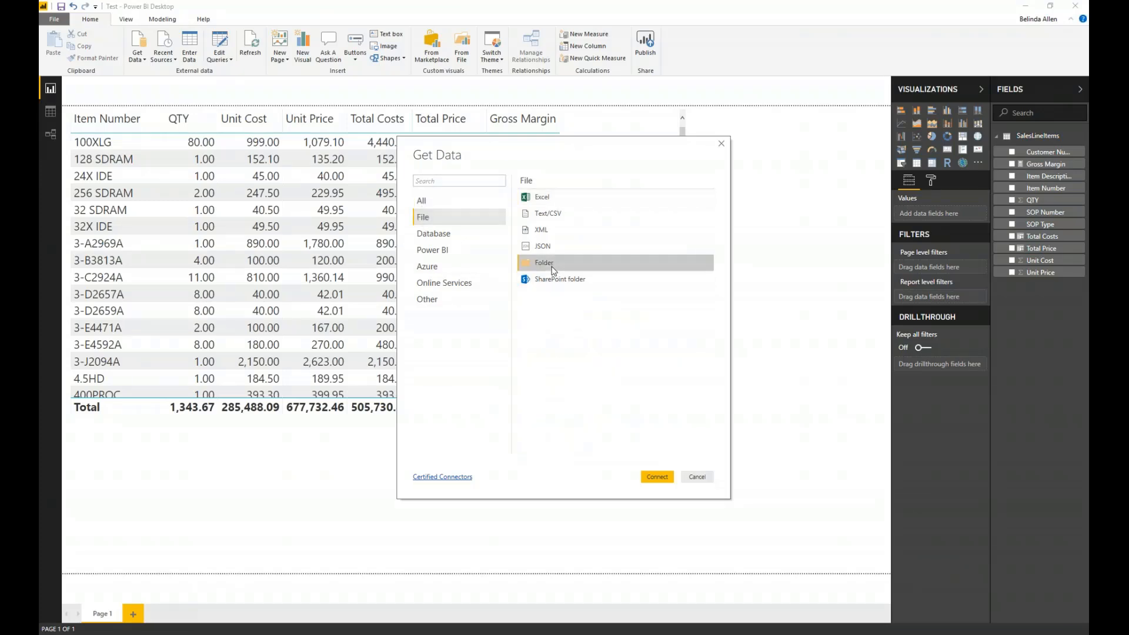
{"action": "double_click", "coordinate": [553, 270]}
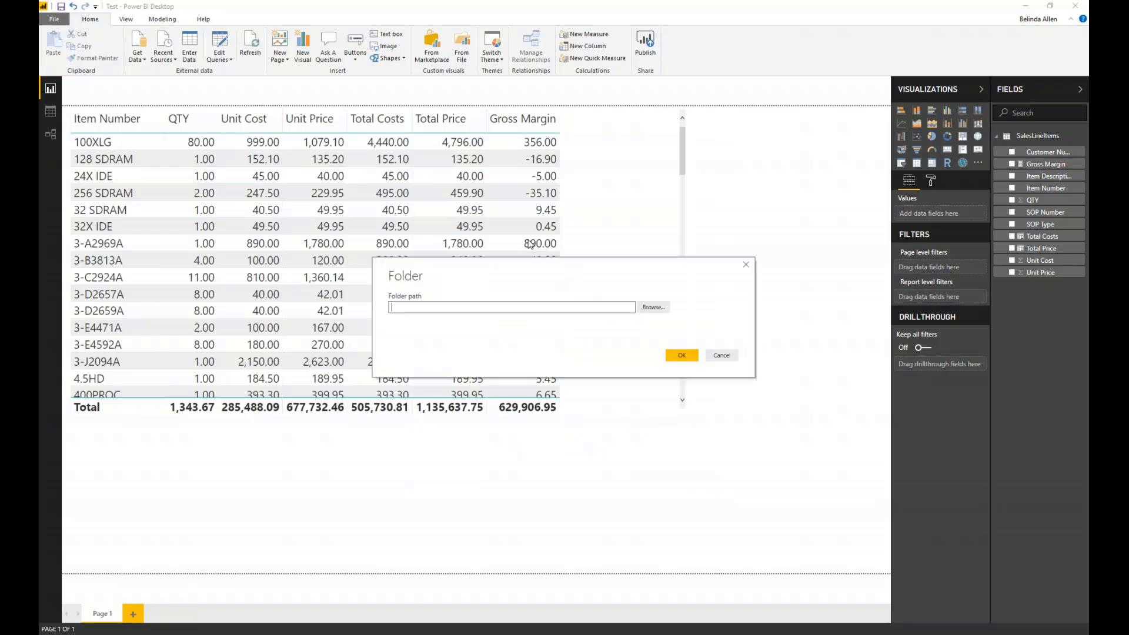
{"action": "left_click", "coordinate": [470, 303]}
{"action": "key", "text": "ctrl+v"}
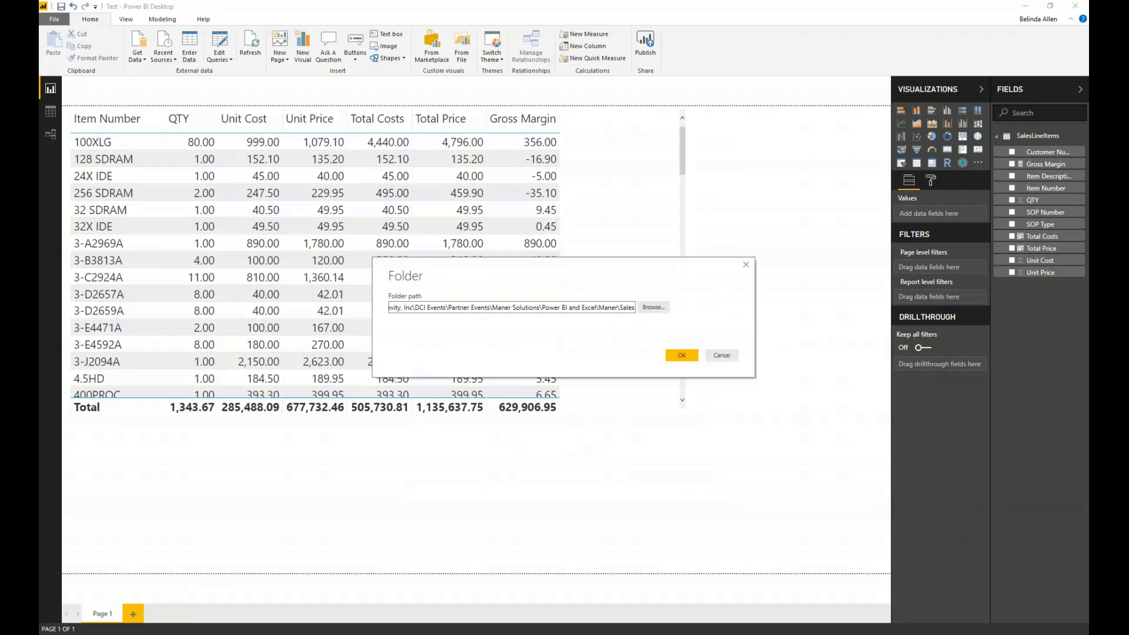
{"action": "left_click_drag", "start_coordinate": [1088, 181], "coordinate": [754, 104]}
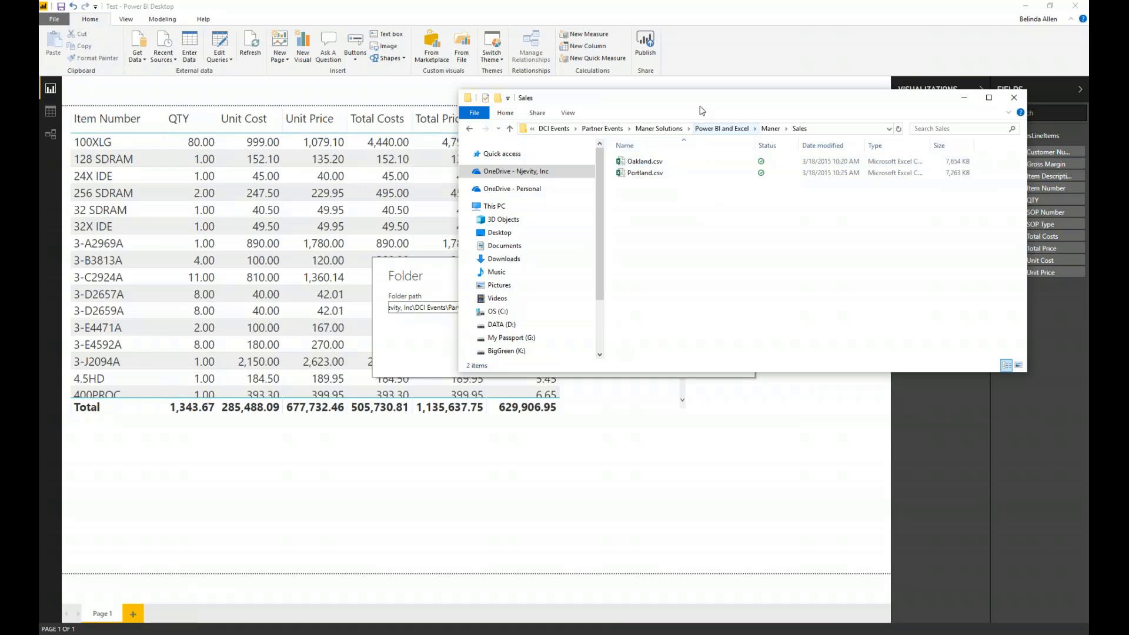
{"action": "left_click_drag", "start_coordinate": [699, 106], "coordinate": [1087, 117]}
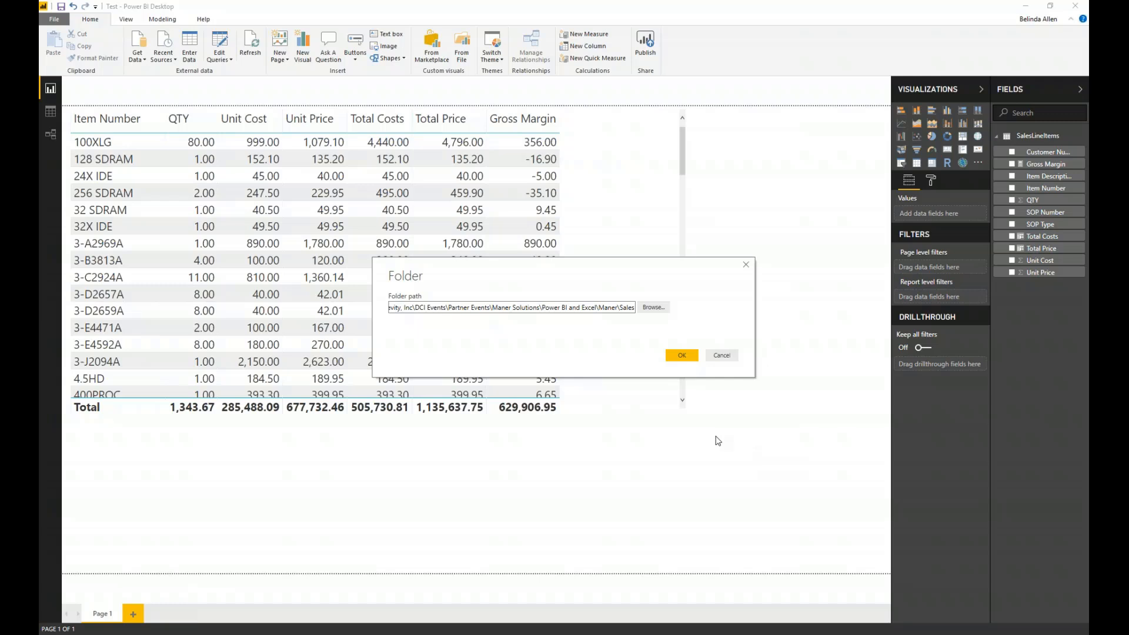
{"action": "left_click", "coordinate": [686, 357]}
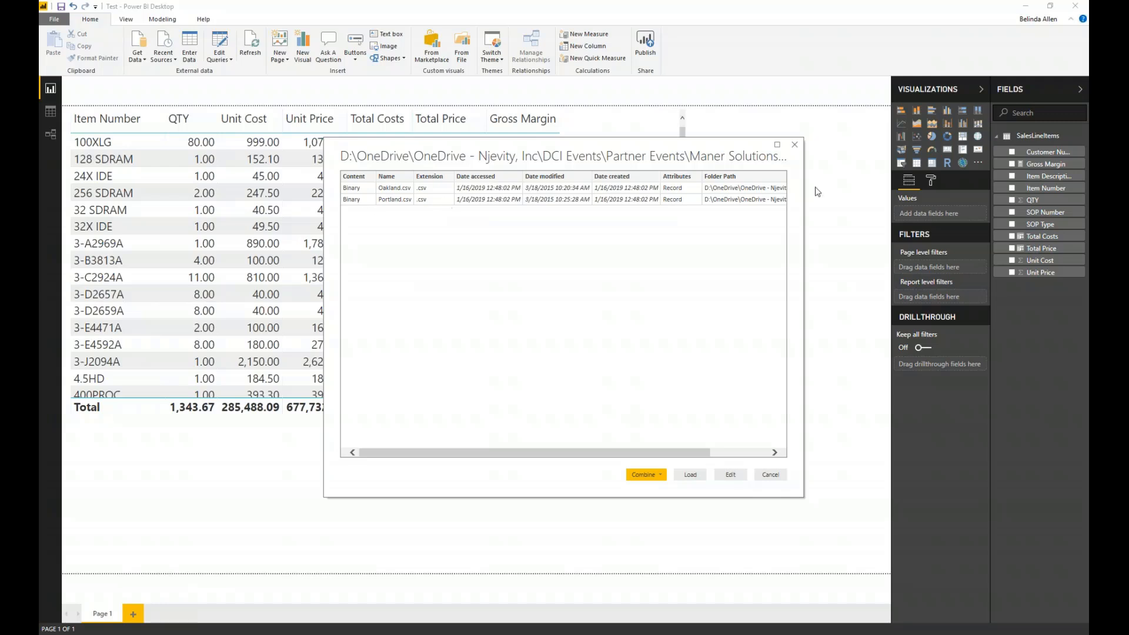
- Combine and edit the Oakland.csv and Portland.csv files from the Sales folder, keeping the first file as example and comma as delimiter
{"action": "left_click_drag", "start_coordinate": [1087, 371], "coordinate": [612, 282]}
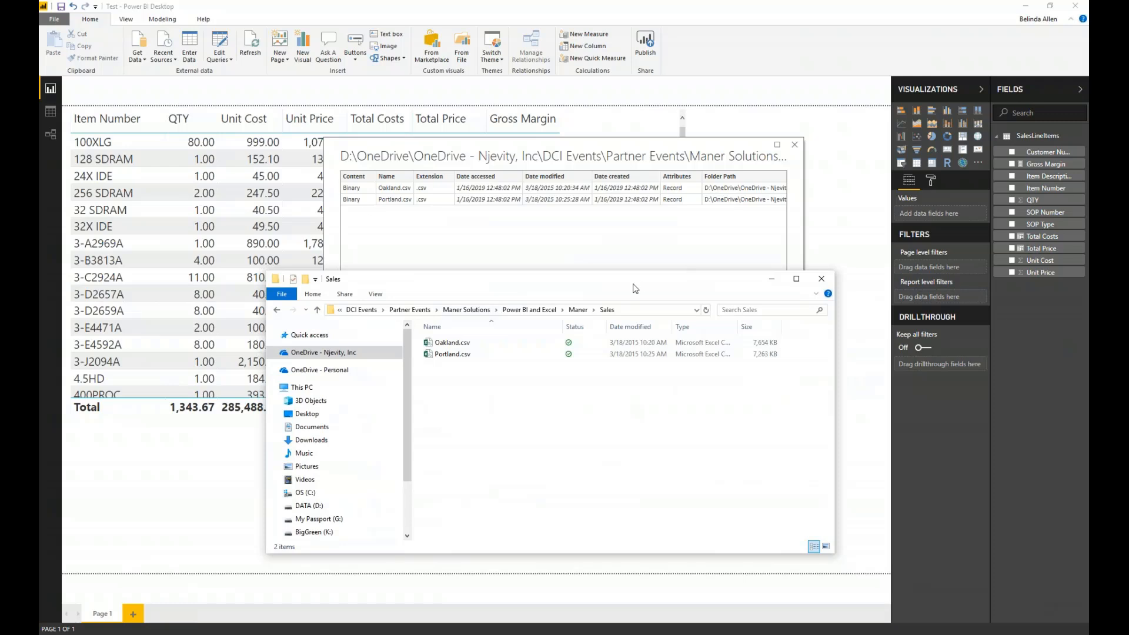
{"action": "left_click_drag", "start_coordinate": [632, 283], "coordinate": [39, 282]}
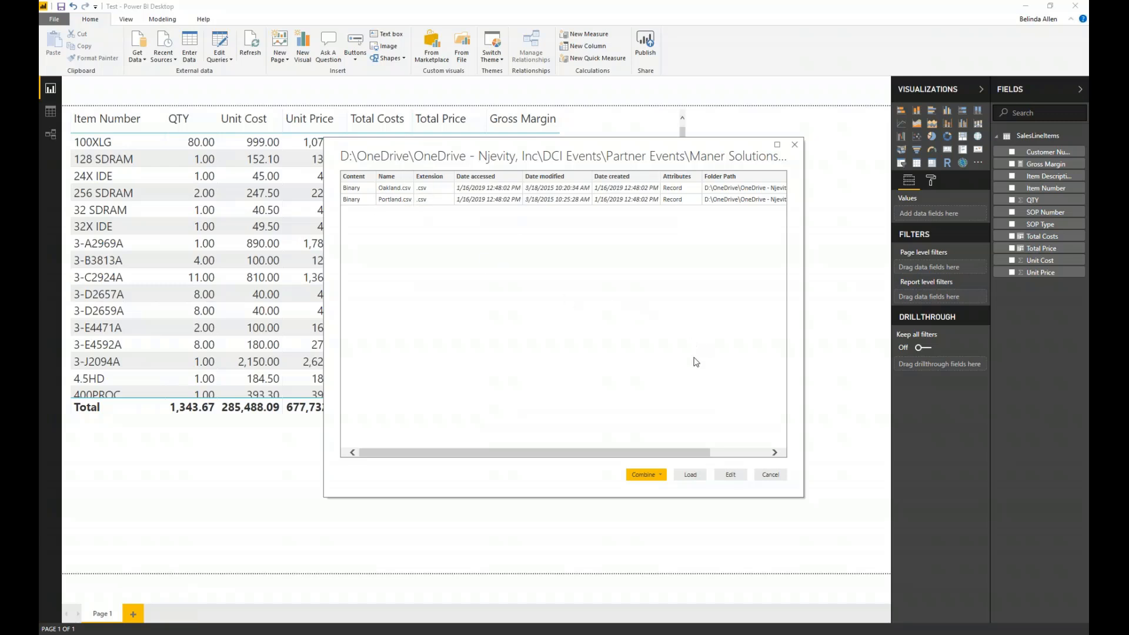
{"action": "left_click", "coordinate": [657, 474]}
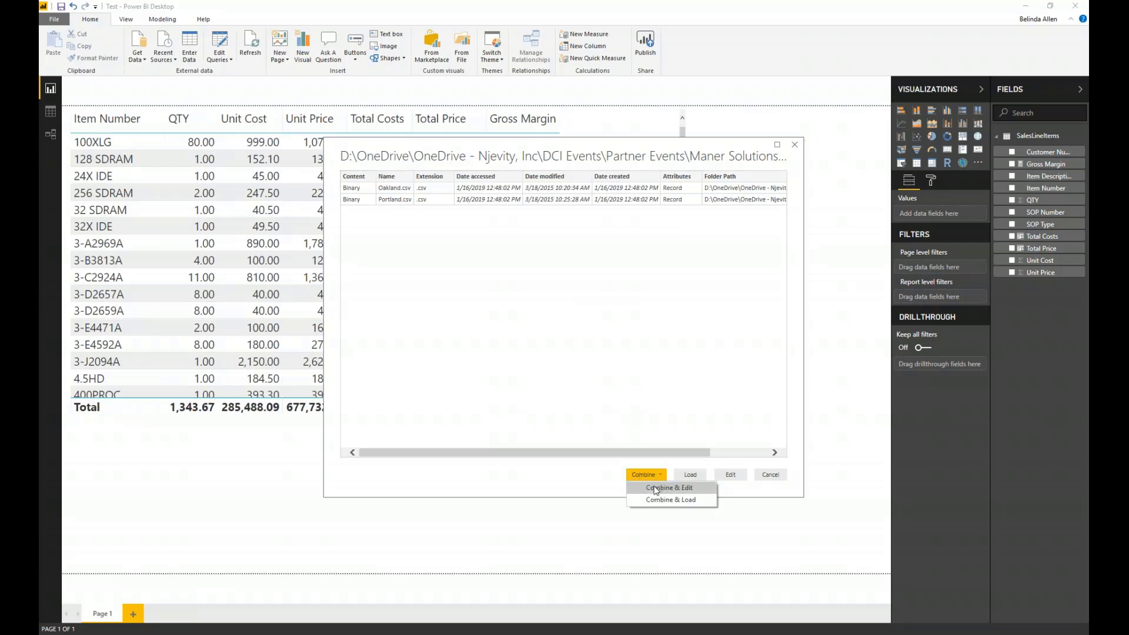
{"action": "left_click", "coordinate": [656, 488]}
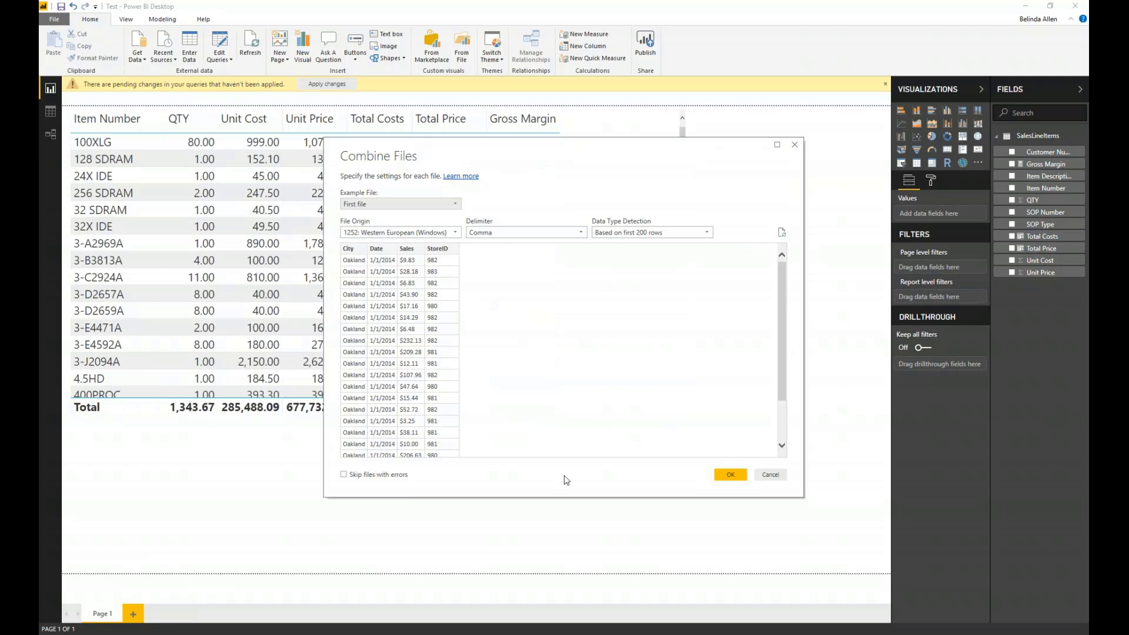
{"action": "left_click", "coordinate": [731, 478]}
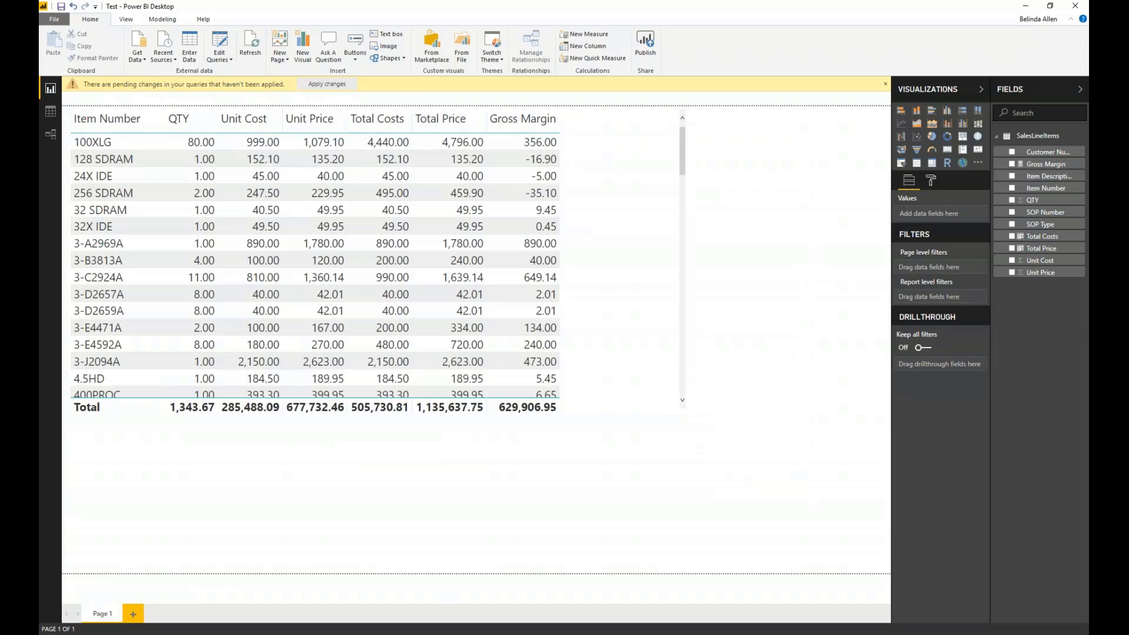
{"action": "left_click", "coordinate": [590, 608]}
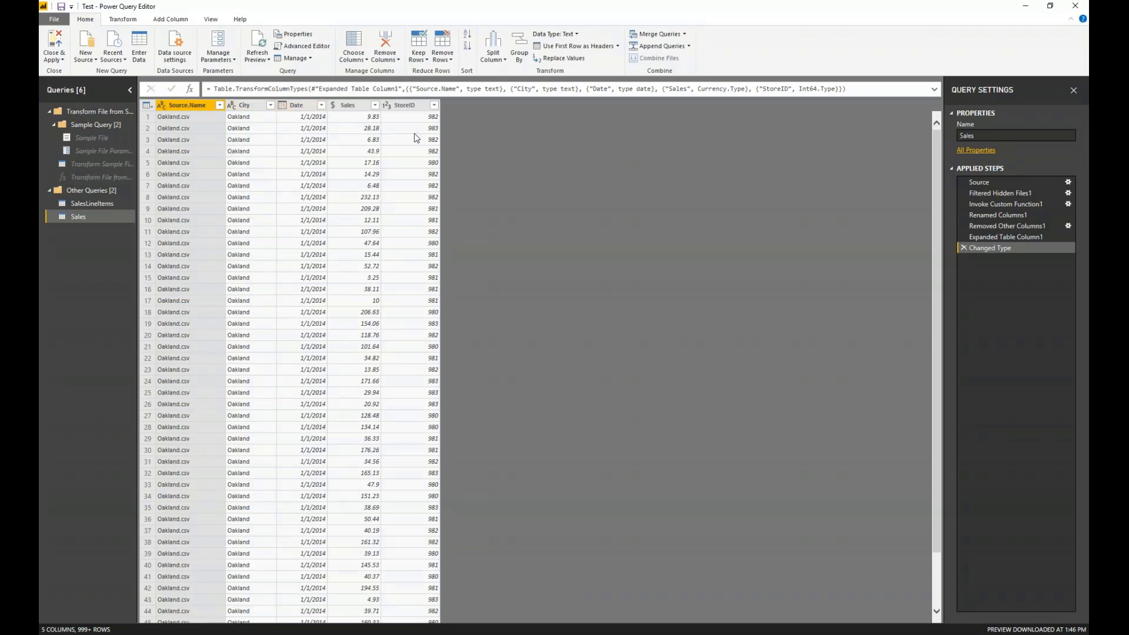
- Load the full list of Source.Name filter values in the Sales query to check which files are included
{"action": "left_click", "coordinate": [220, 105]}
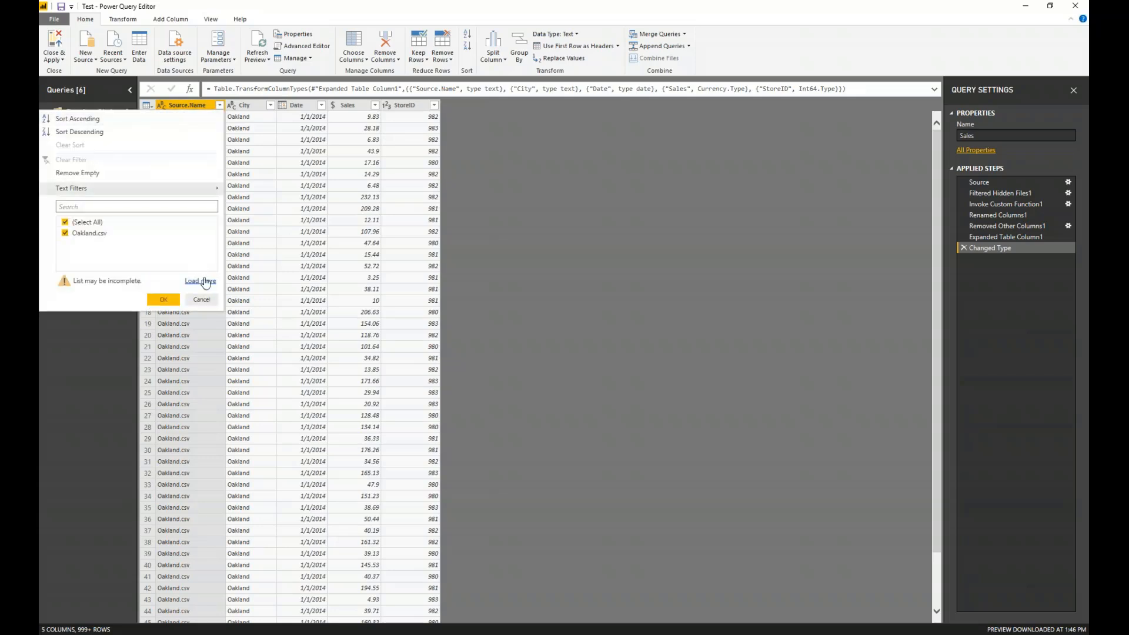
{"action": "left_click", "coordinate": [206, 289]}
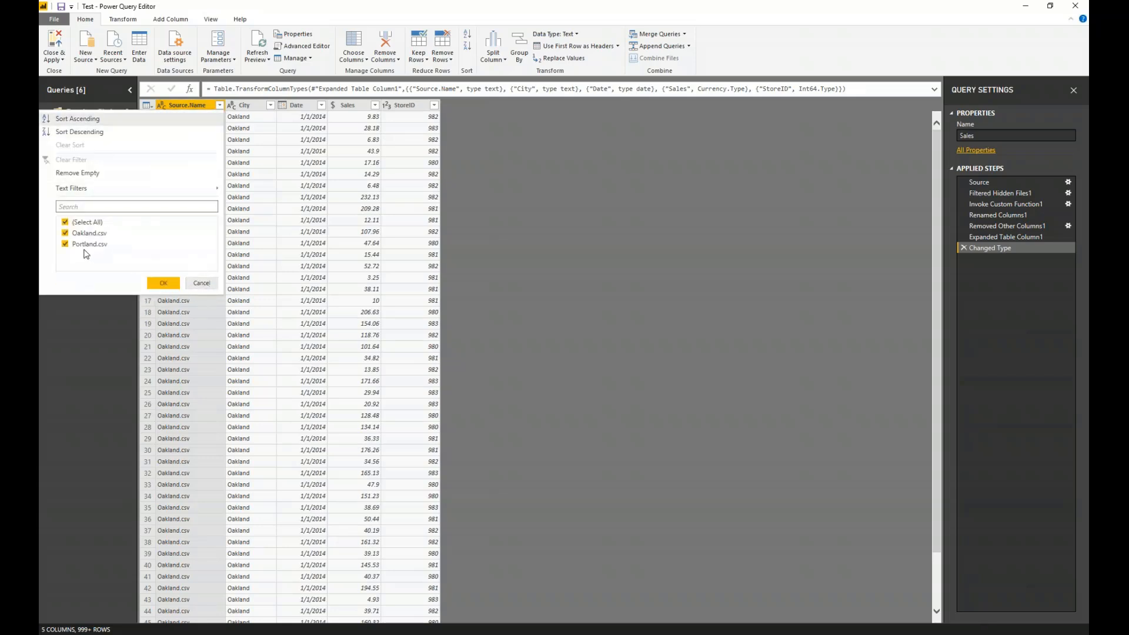
{"action": "left_click", "coordinate": [202, 283]}
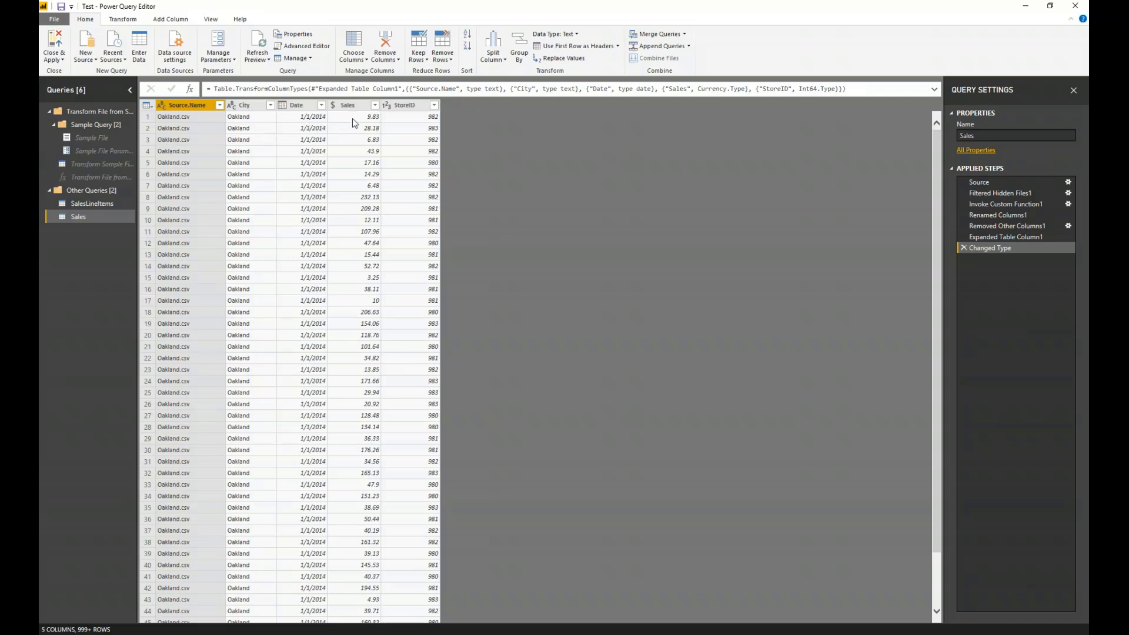
- Remove the Source.Name column from the Sales query and close and apply the query changes
{"action": "right_click", "coordinate": [181, 104]}
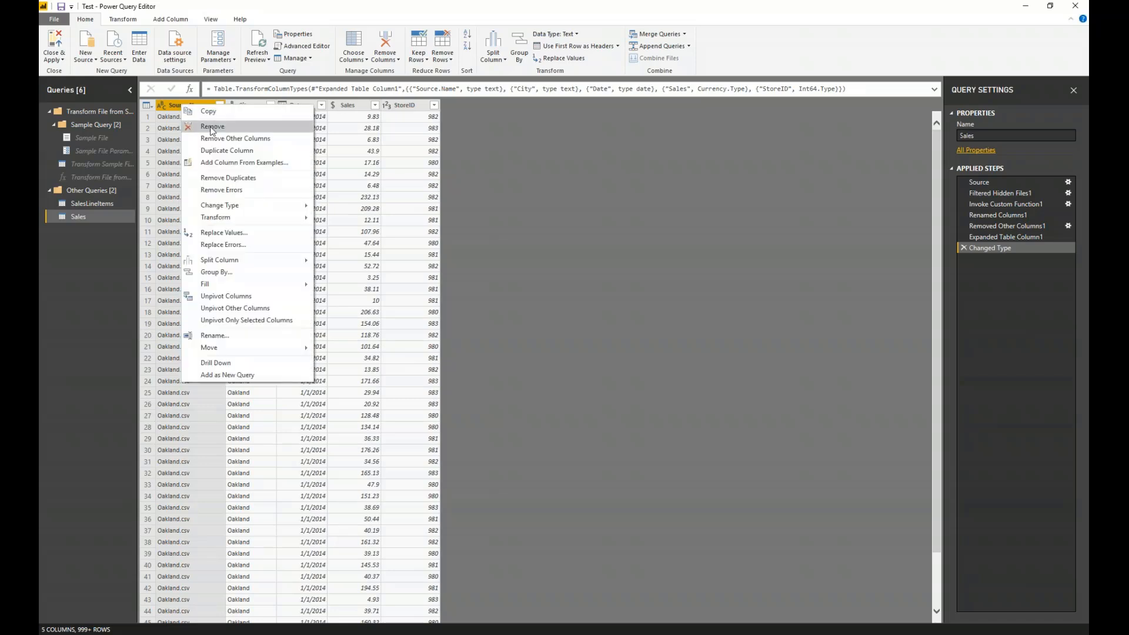
{"action": "left_click", "coordinate": [200, 119]}
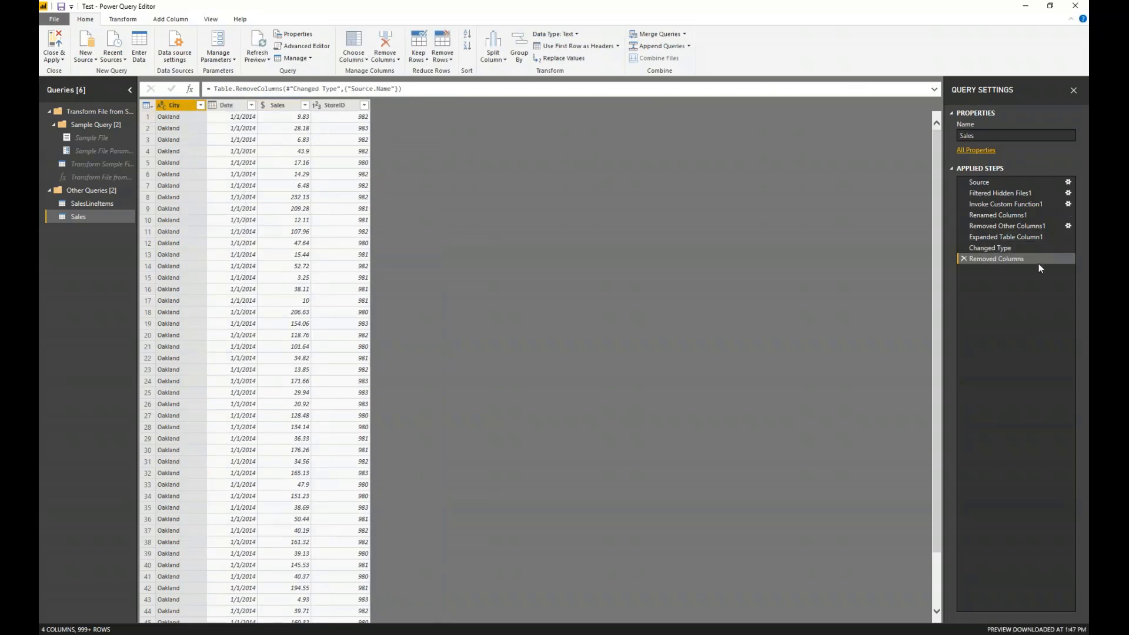
{"action": "left_click", "coordinate": [54, 41]}
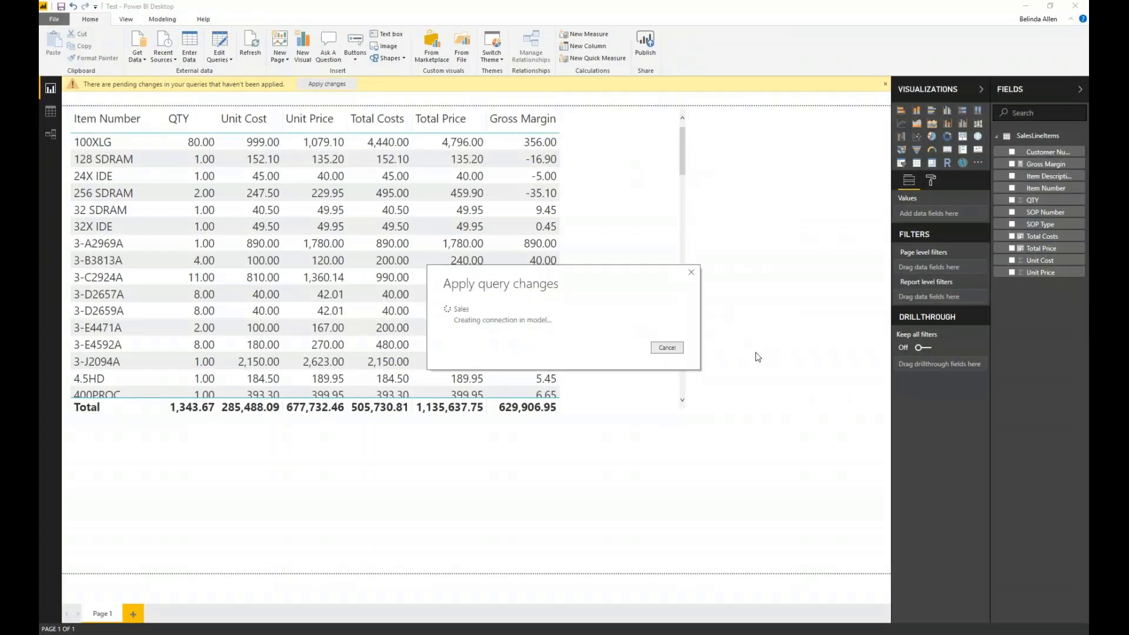
- Add a new report page and create an enlarged visual from the Sales and StoreID fields of the Sales table
{"action": "left_click", "coordinate": [131, 614]}
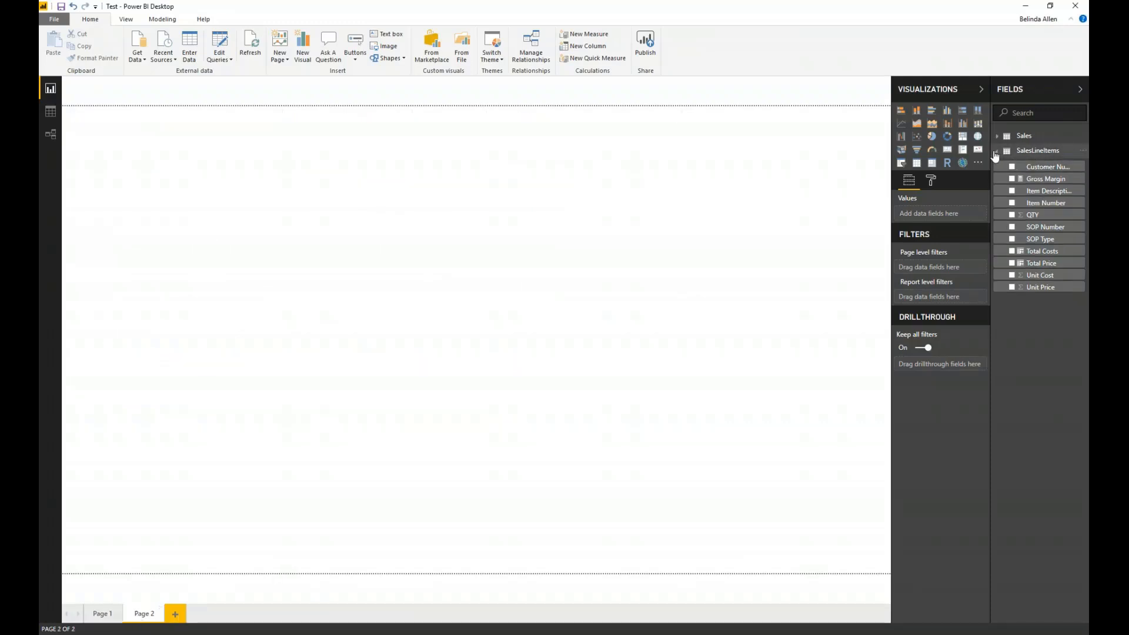
{"action": "left_click", "coordinate": [997, 152]}
{"action": "left_click", "coordinate": [997, 136]}
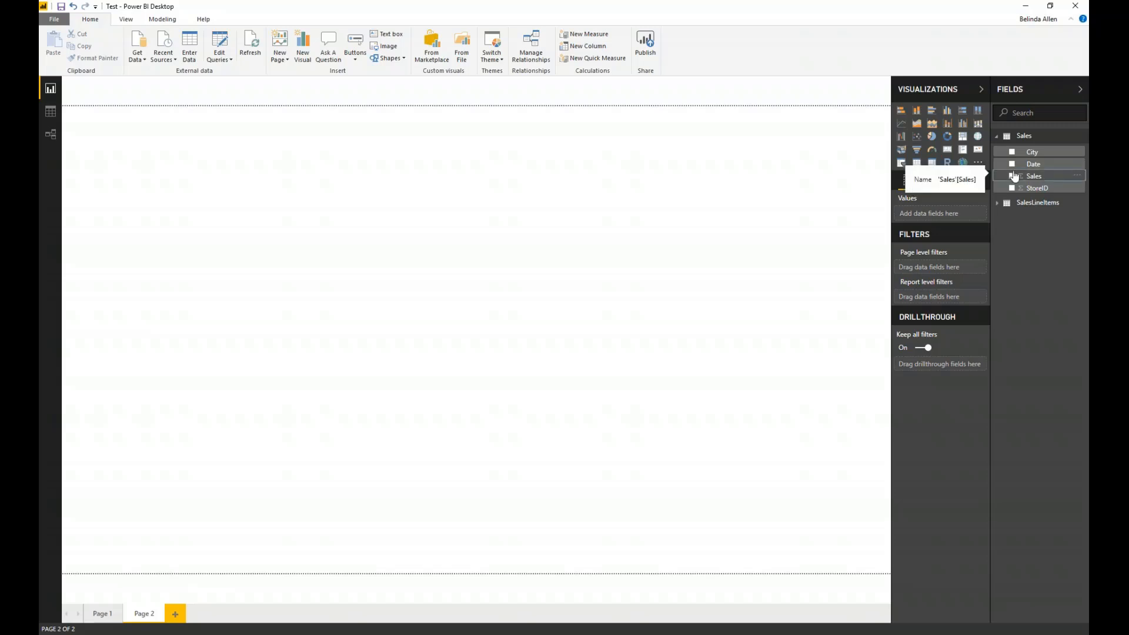
{"action": "left_click", "coordinate": [1011, 177]}
{"action": "left_click", "coordinate": [1012, 188]}
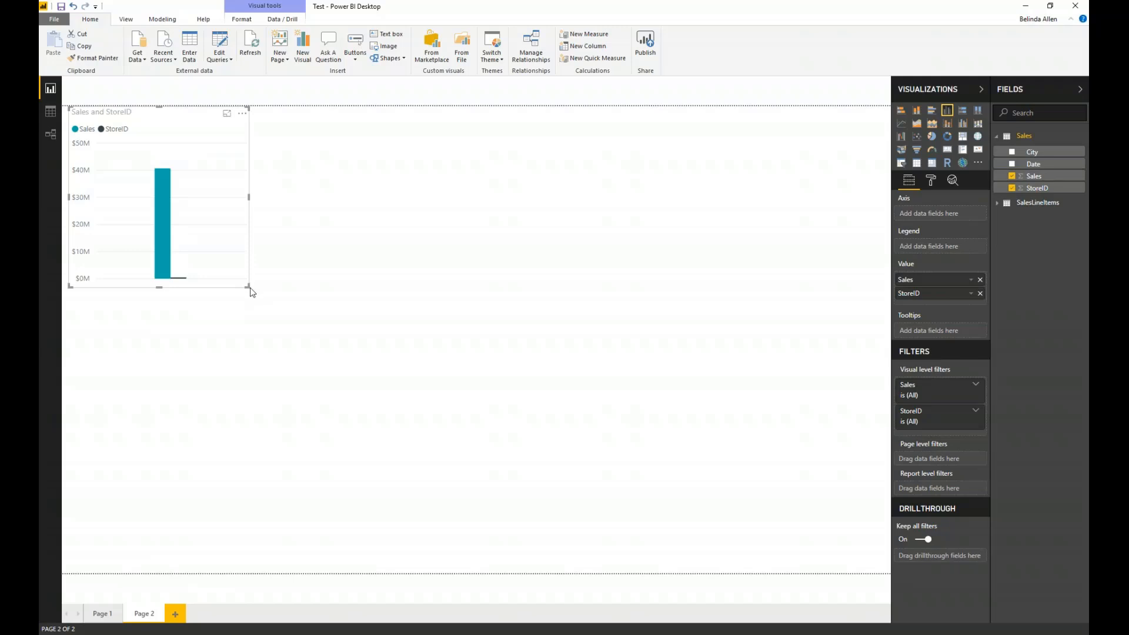
{"action": "left_click_drag", "start_coordinate": [280, 316], "coordinate": [488, 411]}
{"action": "left_click", "coordinate": [544, 370]}
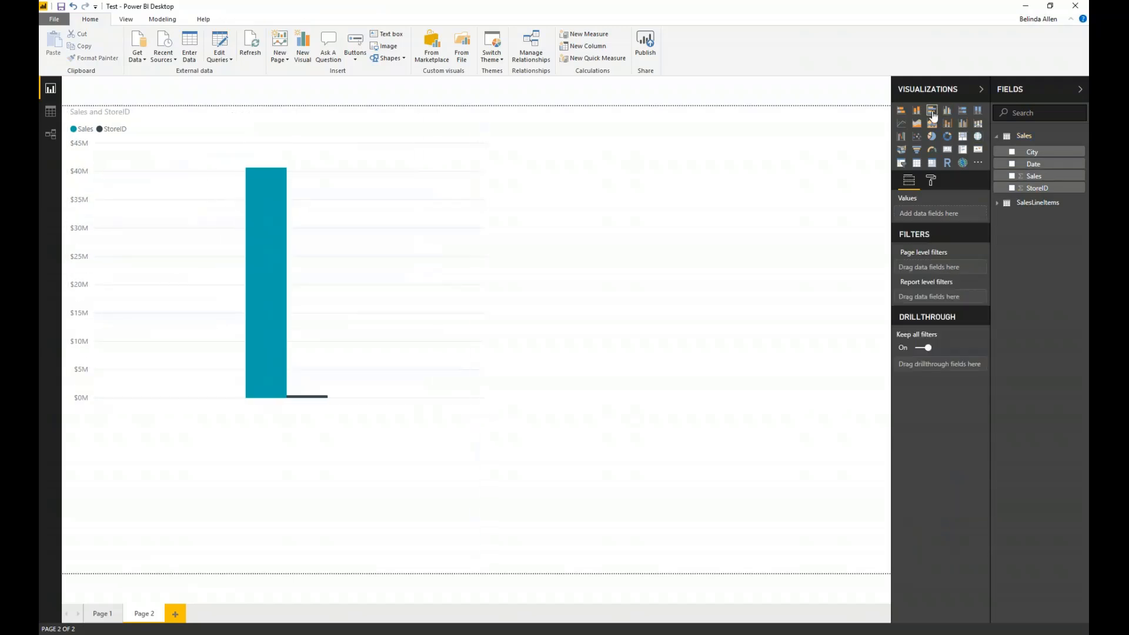
{"action": "left_click", "coordinate": [932, 110]}
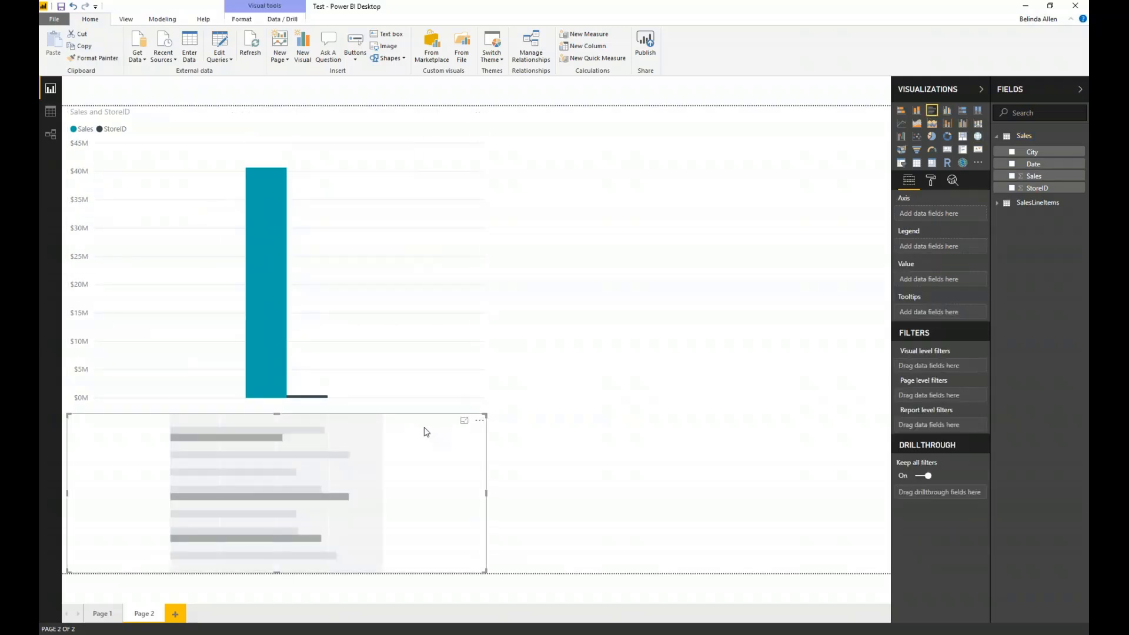
{"action": "key", "text": "Delete"}
- Convert the Sales and StoreID chart to a table and set its grid text size to 15
{"action": "left_click", "coordinate": [365, 380]}
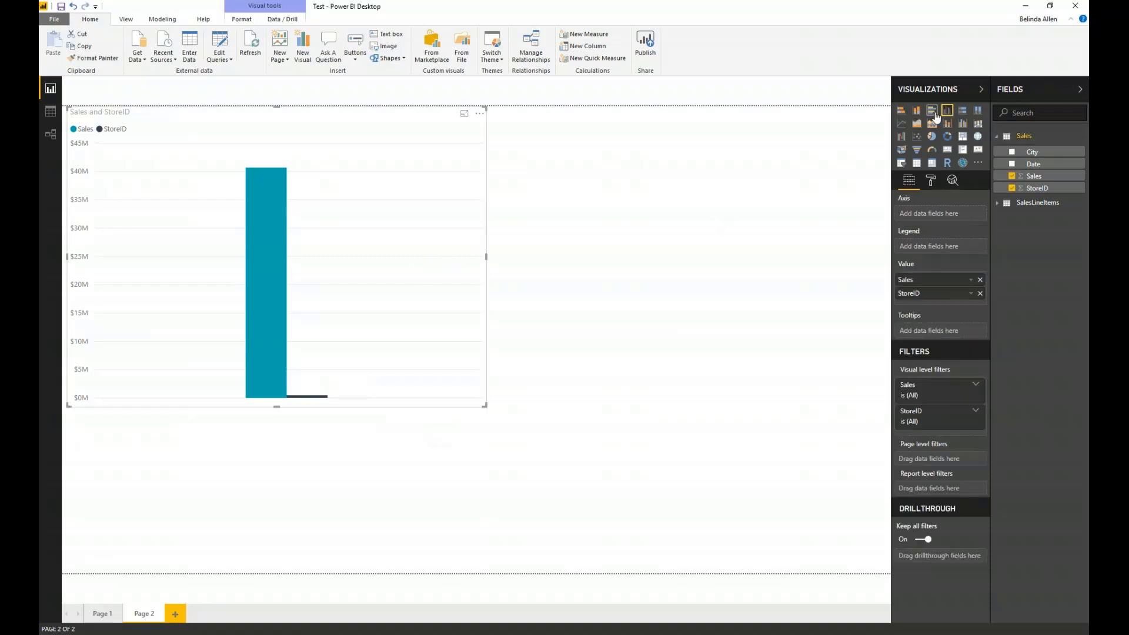
{"action": "left_click", "coordinate": [933, 112]}
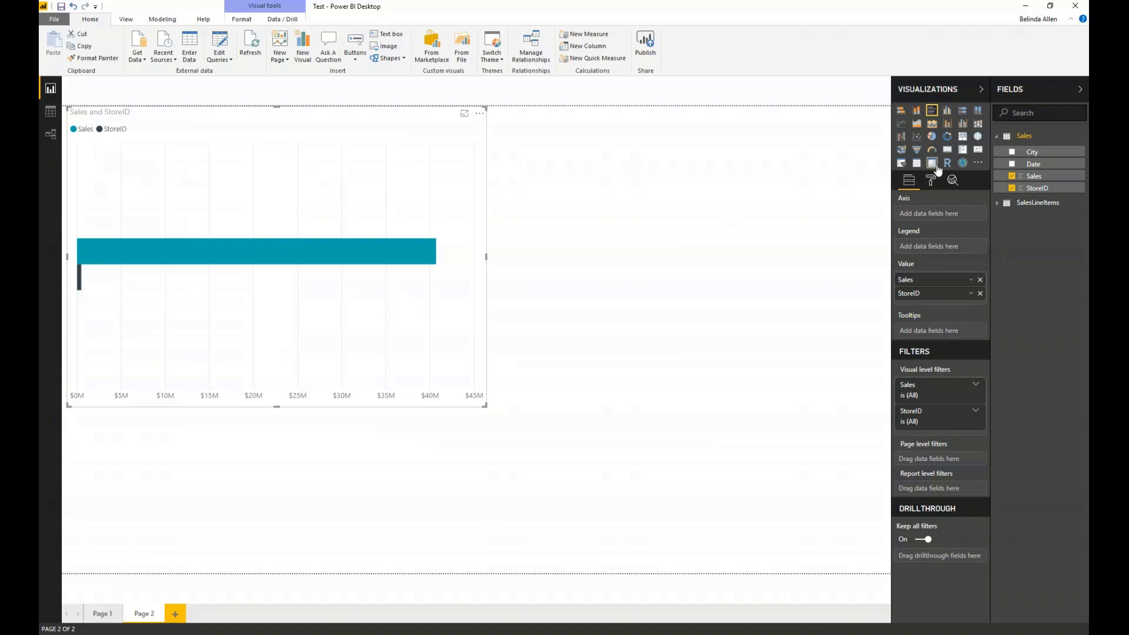
{"action": "left_click", "coordinate": [918, 165]}
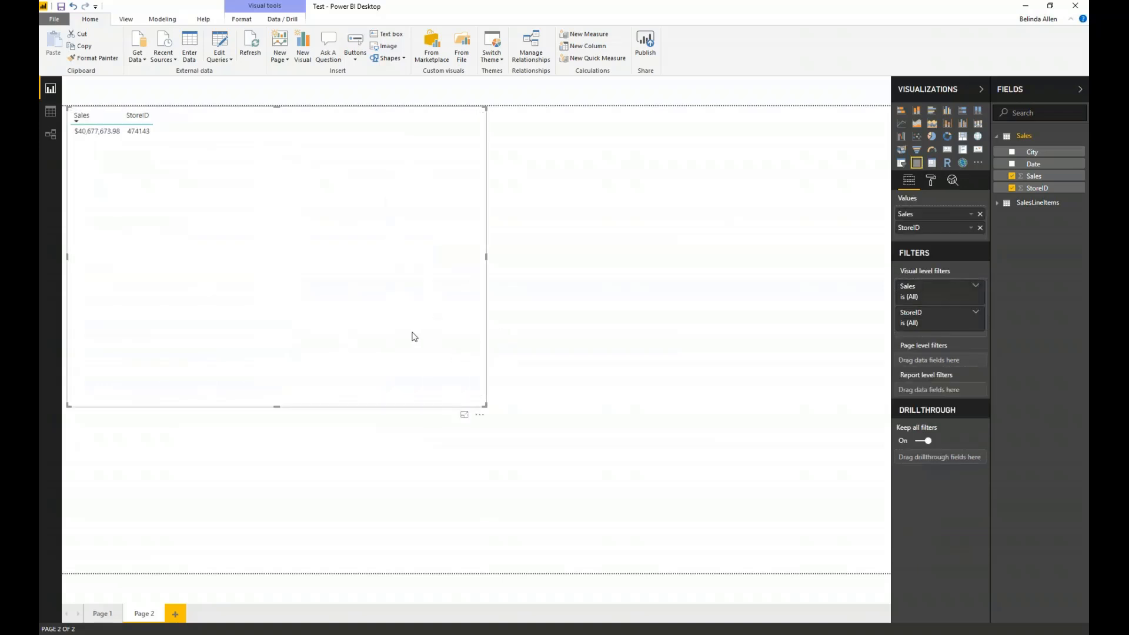
{"action": "left_click", "coordinate": [929, 181]}
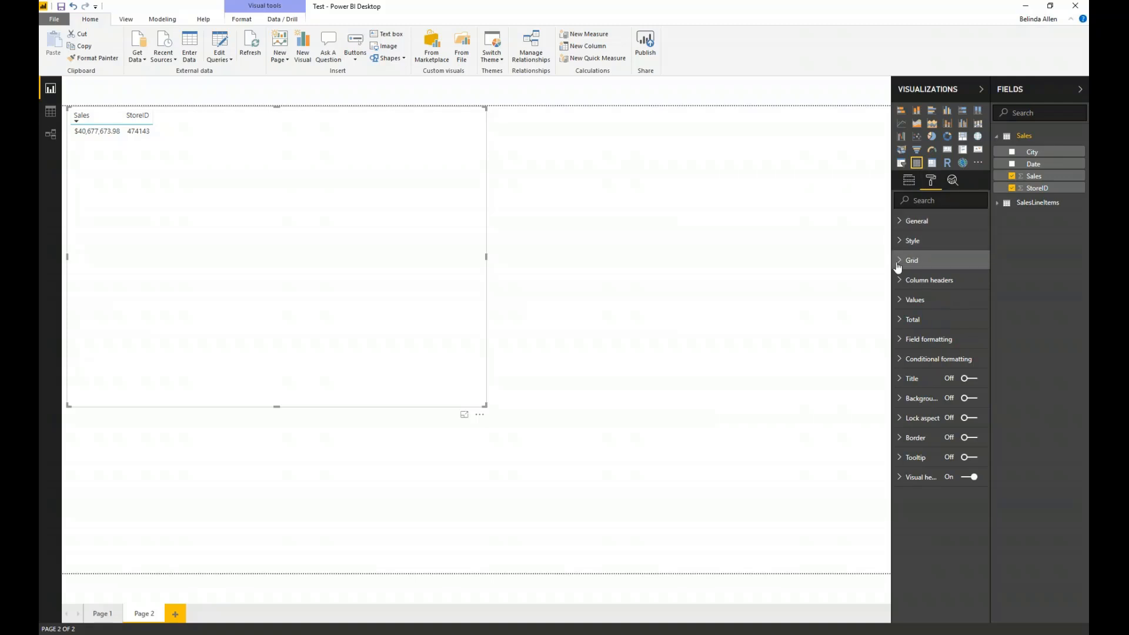
{"action": "left_click", "coordinate": [905, 261]}
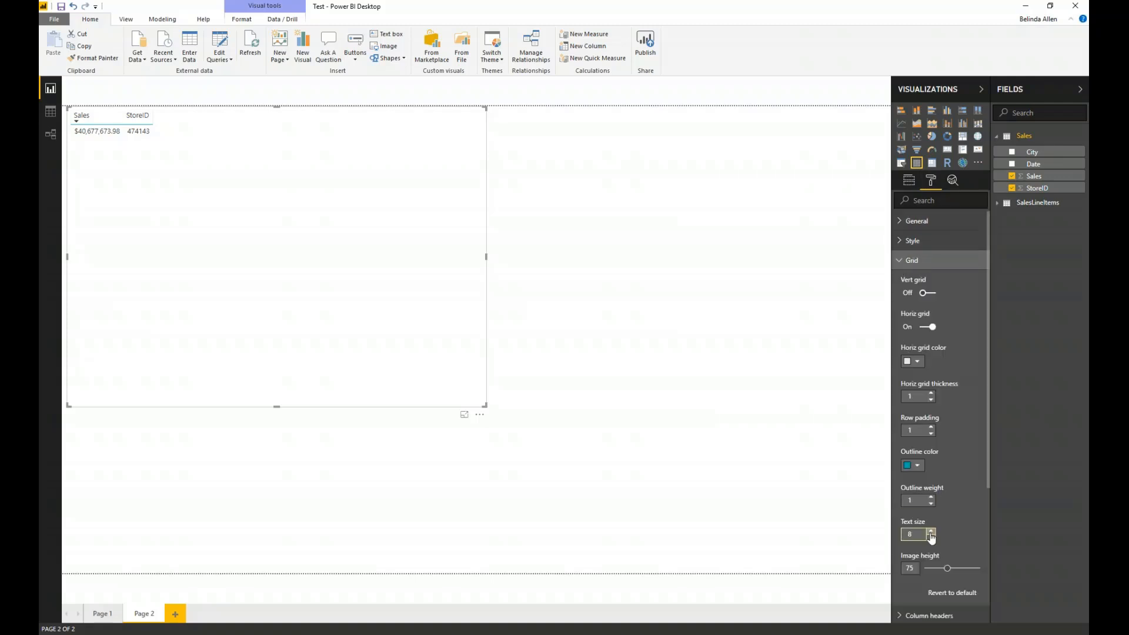
{"action": "left_click", "coordinate": [931, 531]}
{"action": "left_click", "coordinate": [930, 531]}
{"action": "left_click", "coordinate": [931, 531]}
{"action": "left_click", "coordinate": [931, 530]}
{"action": "left_click", "coordinate": [931, 531]}
{"action": "left_click", "coordinate": [931, 531]}
{"action": "left_click", "coordinate": [931, 531]}
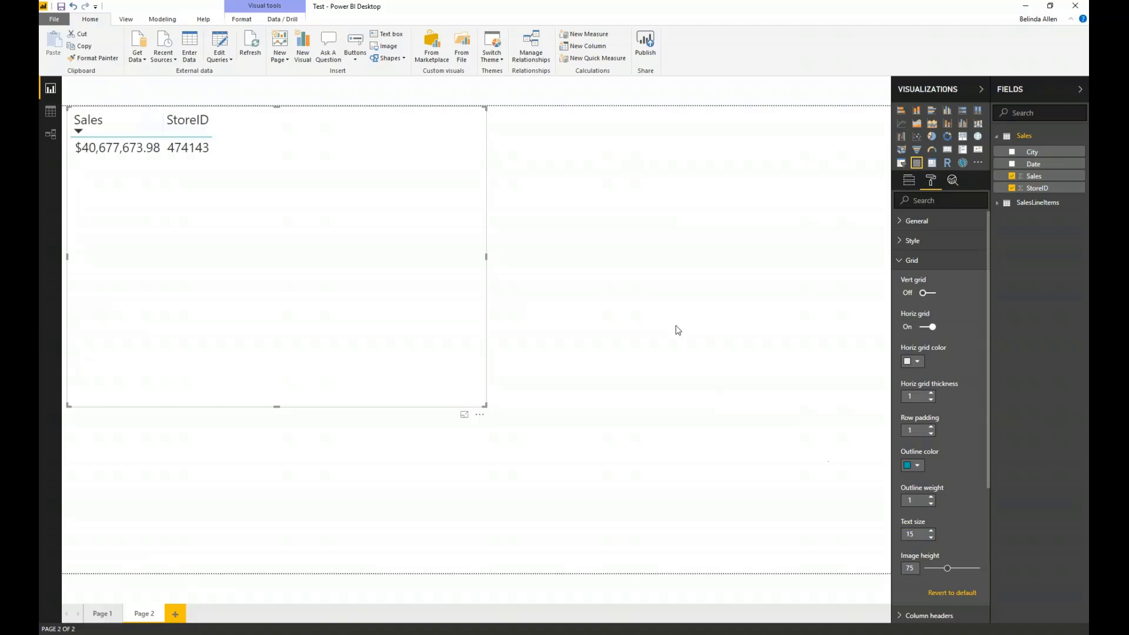
{"action": "left_click", "coordinate": [590, 290]}
- Place StoreID before Sales in the table's values and add City as the first column
{"action": "left_click", "coordinate": [379, 253]}
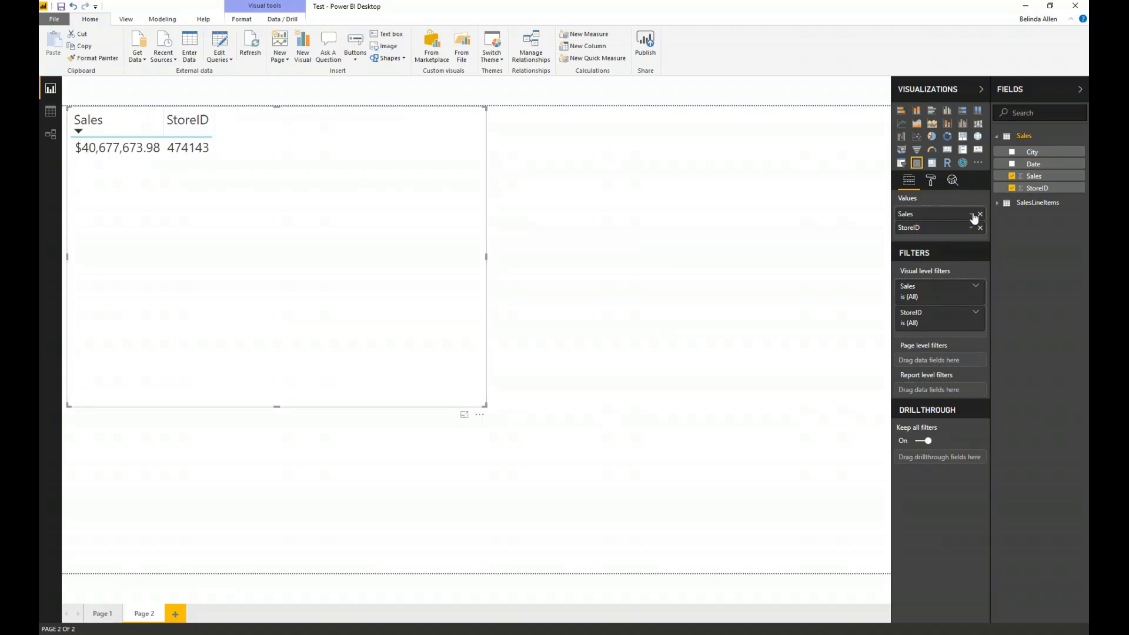
{"action": "mouse_move", "coordinate": [941, 231]}
{"action": "left_mouse_down"}
{"action": "mouse_move", "coordinate": [941, 213]}
{"action": "mouse_move", "coordinate": [940, 223]}
{"action": "left_mouse_up"}
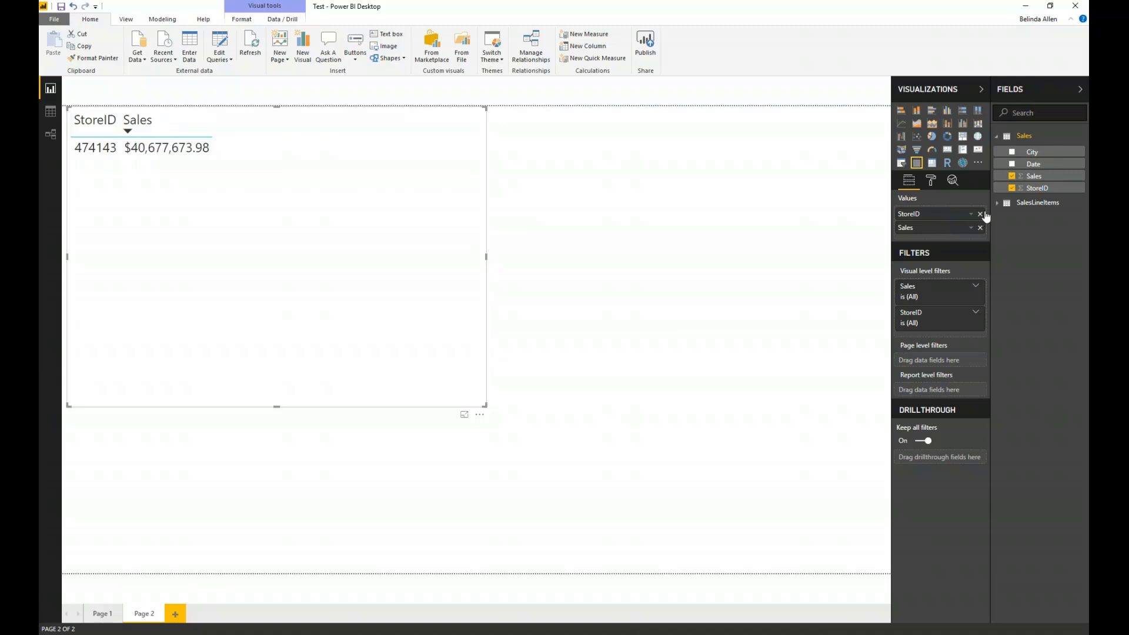
{"action": "left_click_drag", "start_coordinate": [1045, 153], "coordinate": [963, 214]}
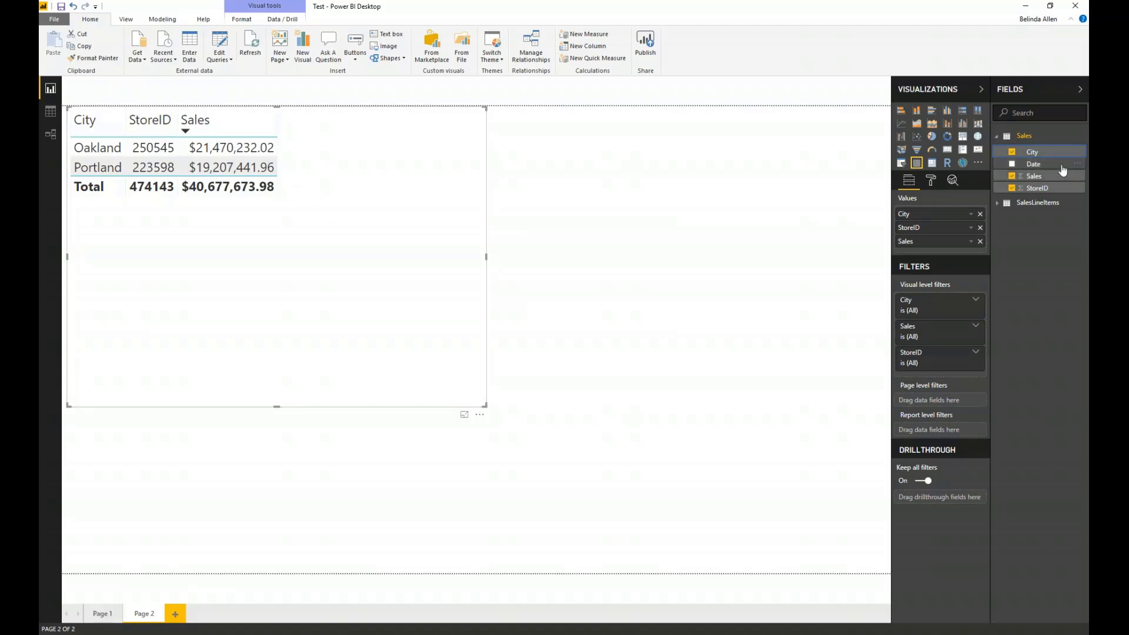
{"action": "left_click_drag", "start_coordinate": [1061, 165], "coordinate": [962, 241]}
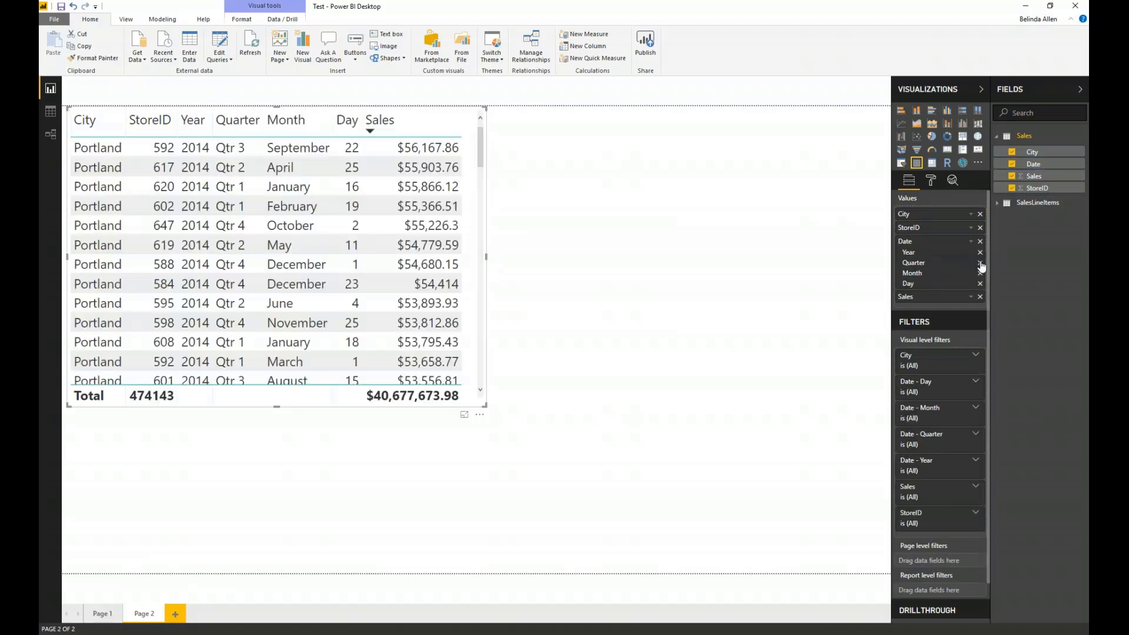
{"action": "left_click", "coordinate": [980, 262]}
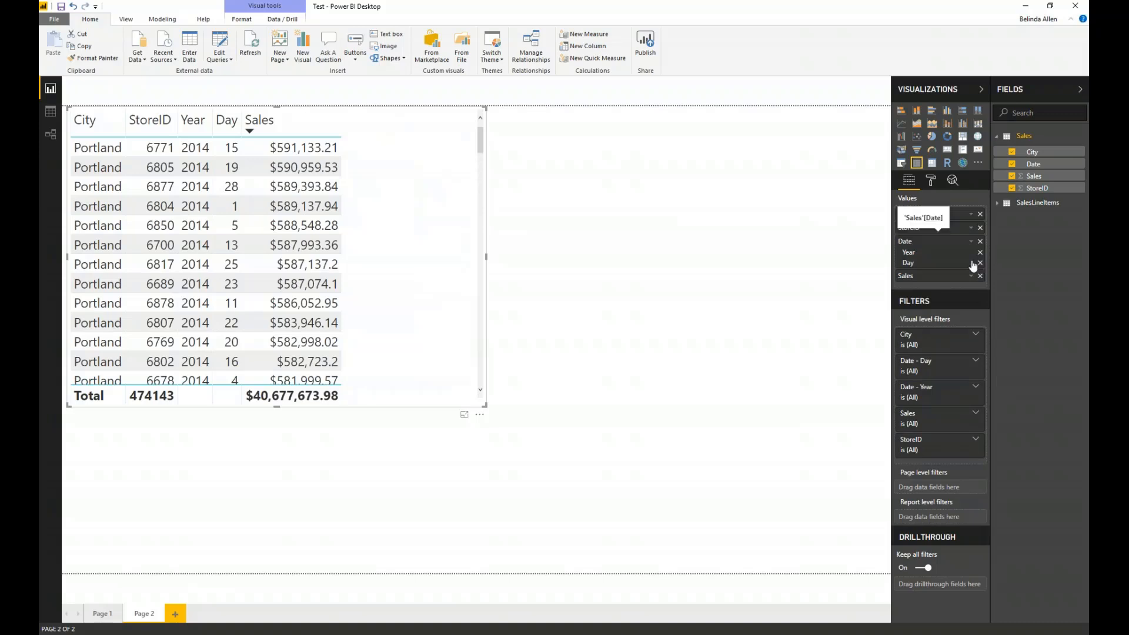
{"action": "left_click", "coordinate": [979, 263]}
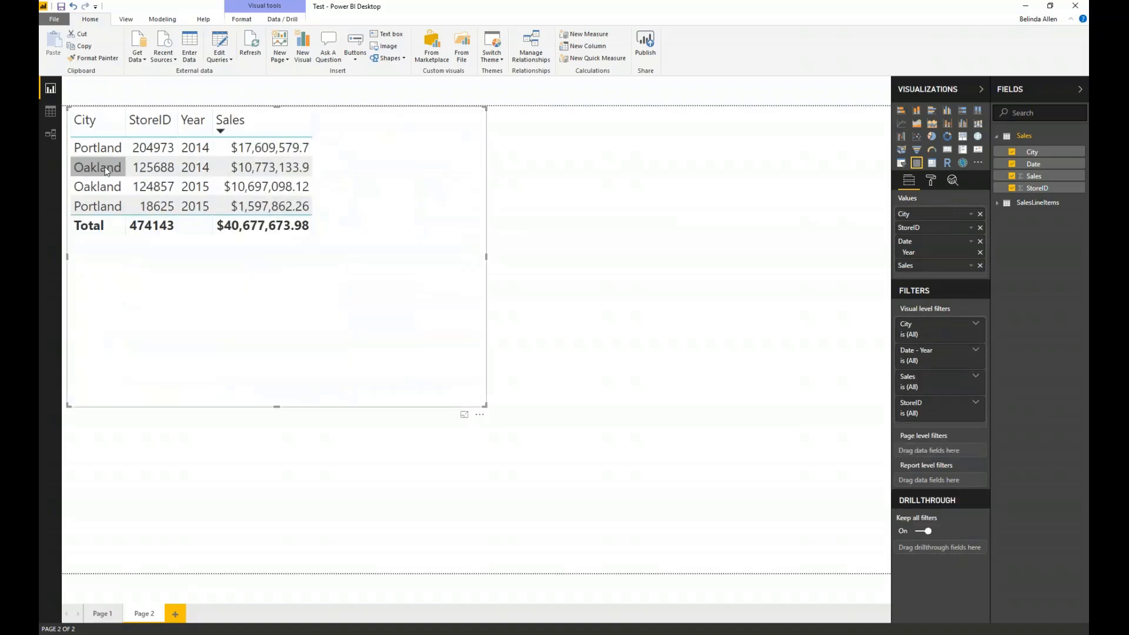
{"action": "left_click", "coordinate": [980, 252]}
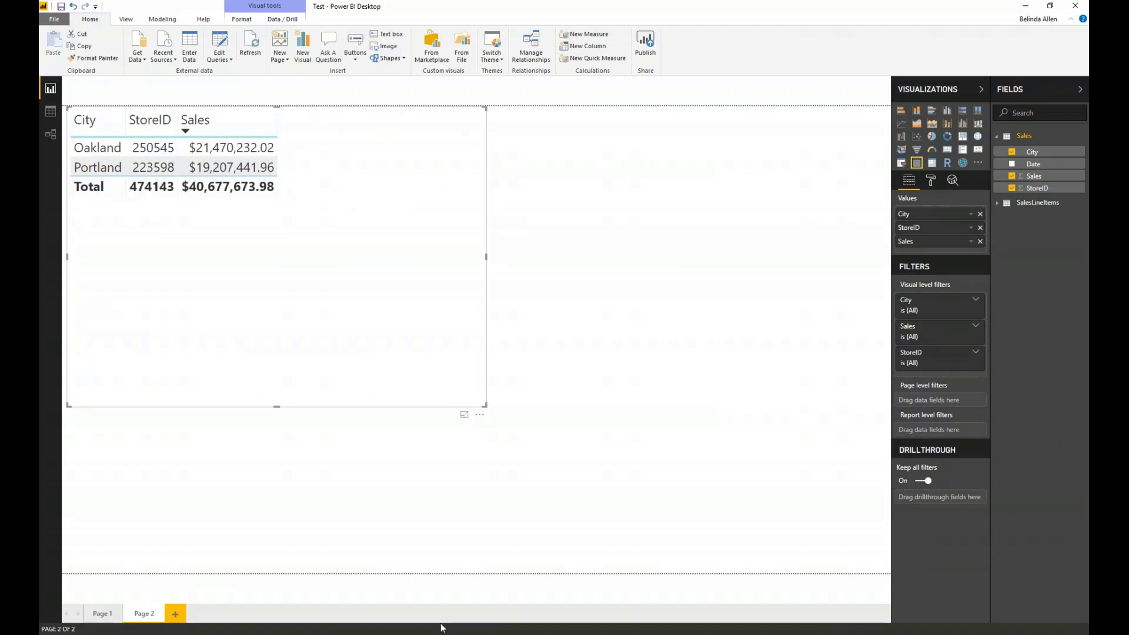
- In File Explorer, copy SanFrancisco.csv, Seattle.csv and Tacoma.csv from the Sales New folder into the Sales folder
{"action": "left_click_drag", "start_coordinate": [1087, 305], "coordinate": [581, 141]}
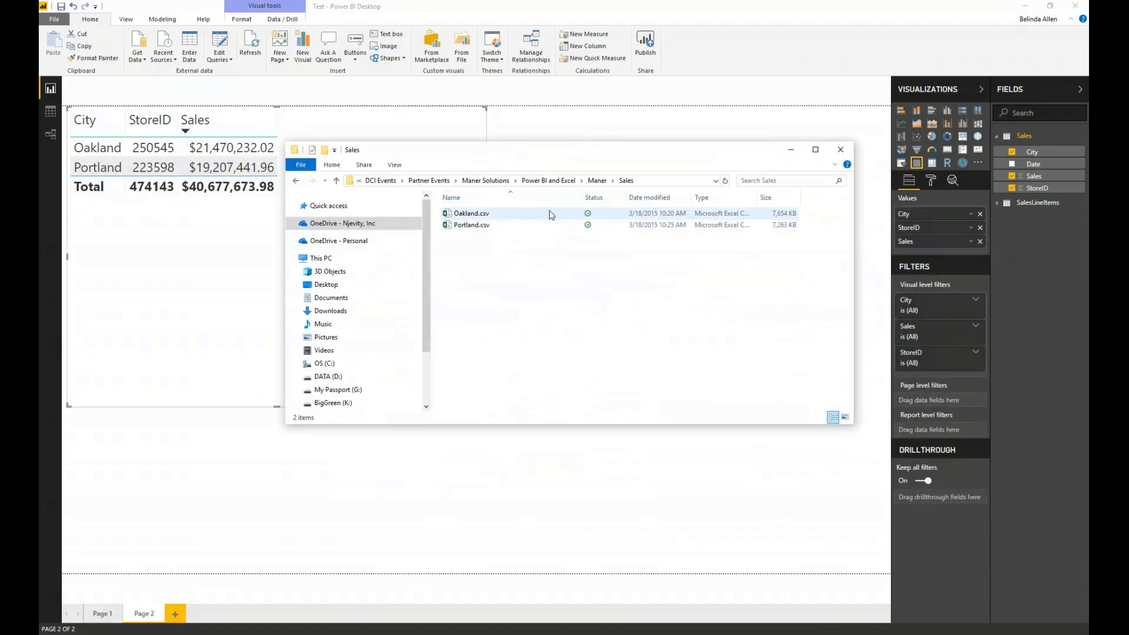
{"action": "left_click", "coordinate": [598, 181]}
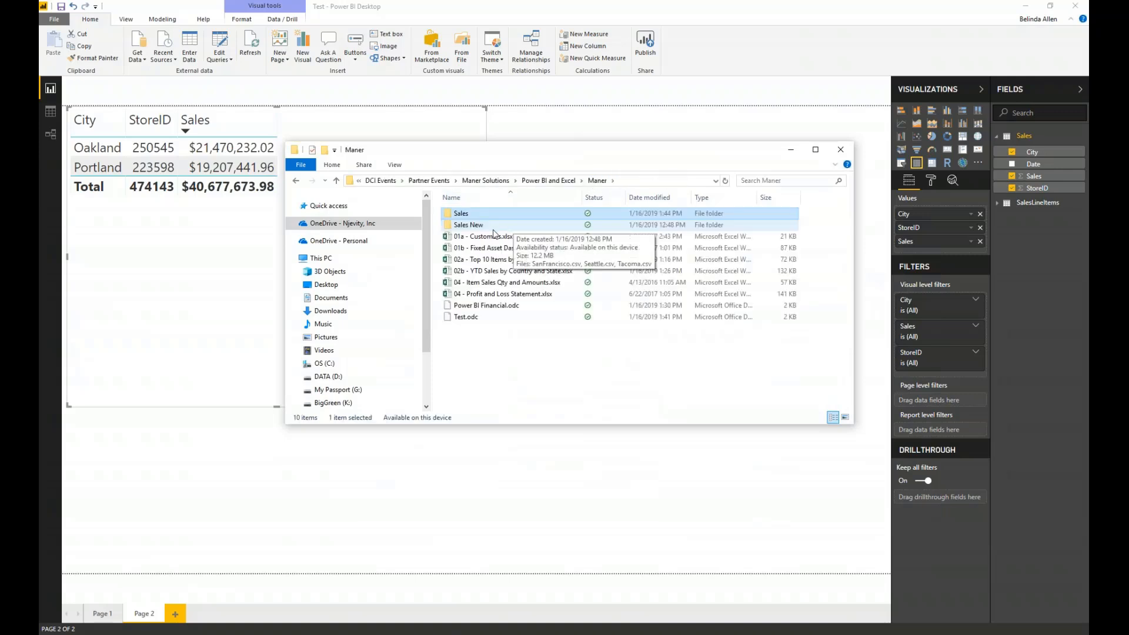
{"action": "double_click", "coordinate": [494, 225]}
{"action": "left_click_drag", "start_coordinate": [518, 281], "coordinate": [470, 212]}
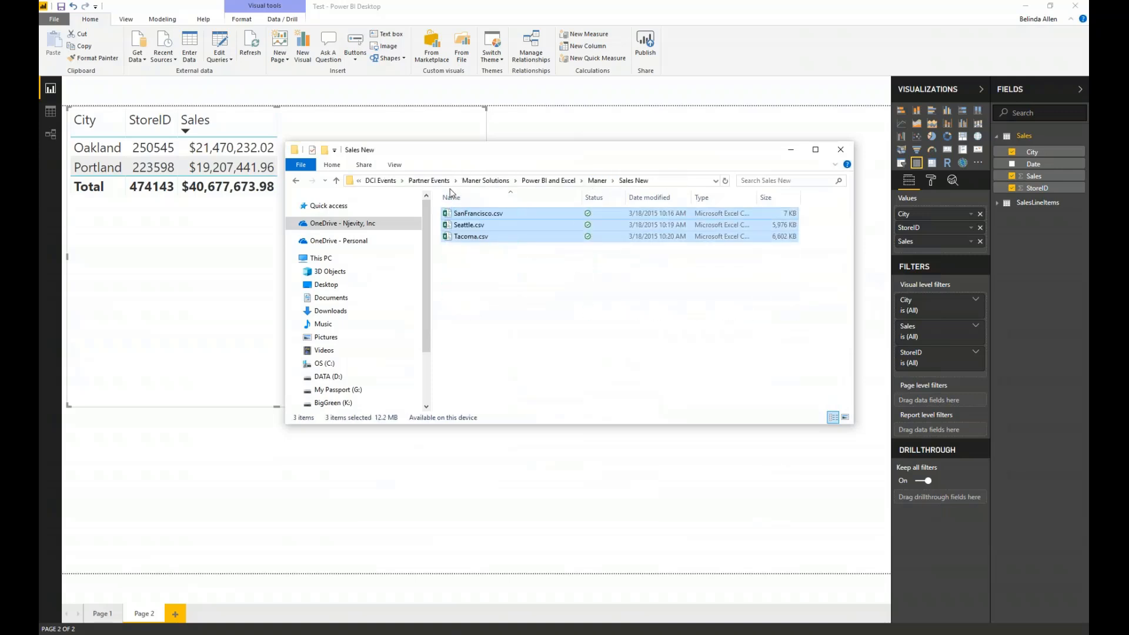
{"action": "left_click", "coordinate": [596, 181]}
{"action": "double_click", "coordinate": [478, 213]}
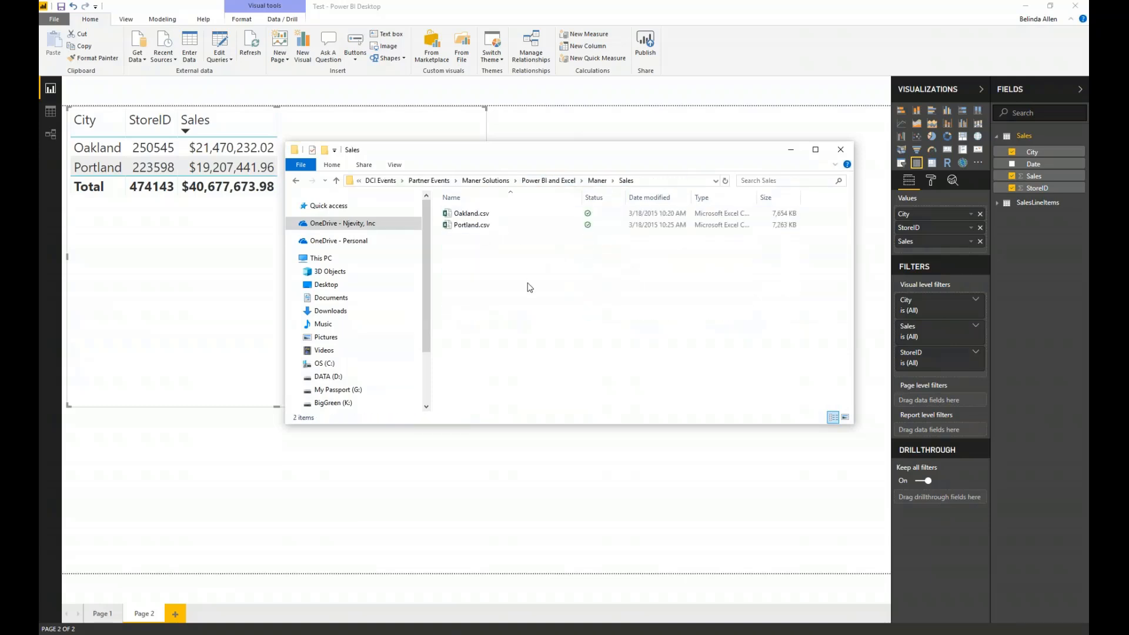
{"action": "key", "text": "ctrl+v"}
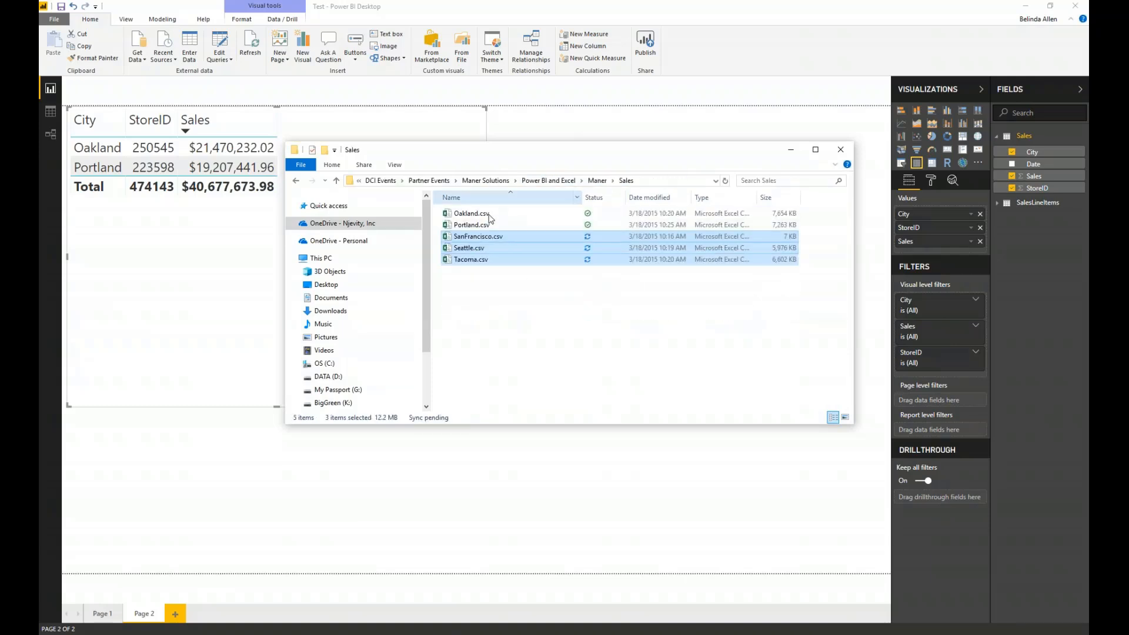
{"action": "left_click_drag", "start_coordinate": [536, 157], "coordinate": [547, 159]}
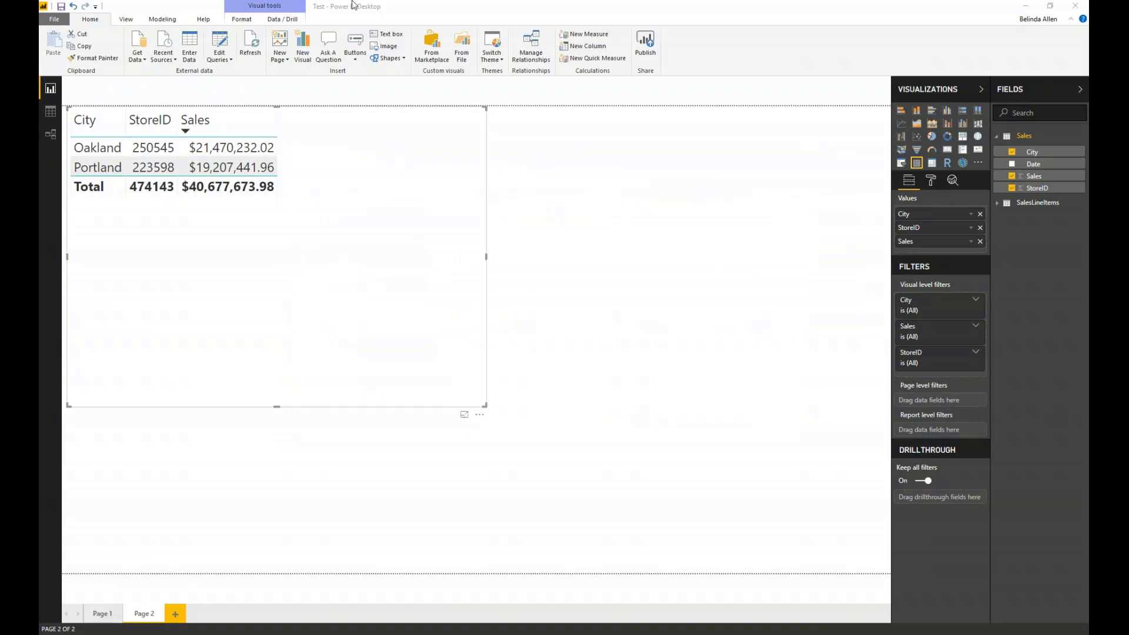
- Switch back to Power BI Desktop and refresh the report data to load the files added to the Sales folder
{"action": "left_click", "coordinate": [254, 43]}
{"action": "left_click", "coordinate": [253, 44]}
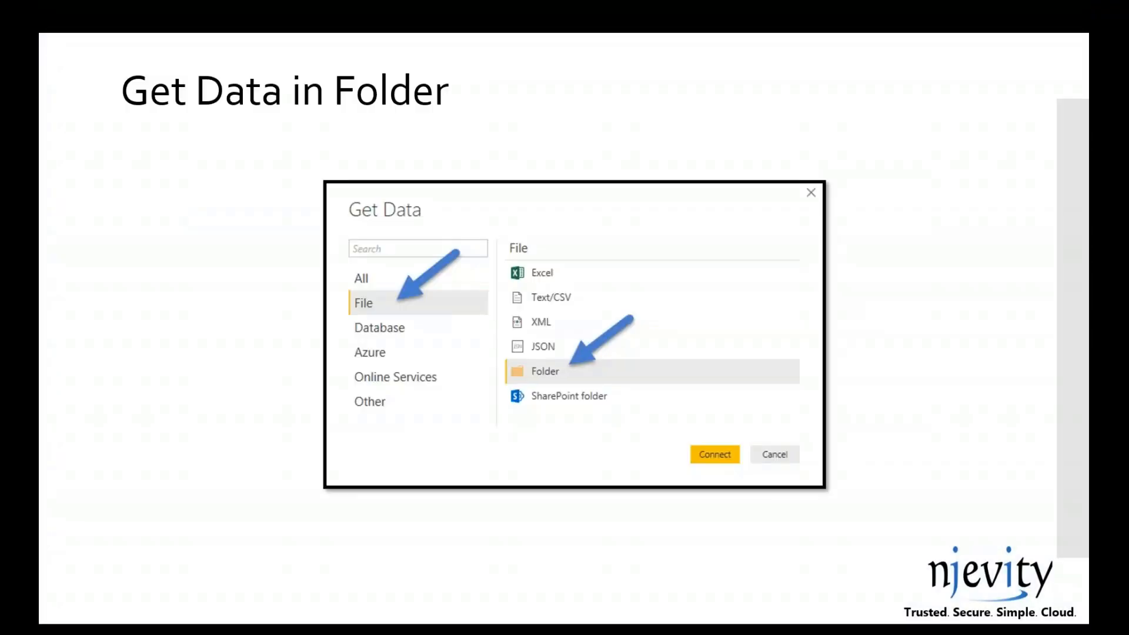
{"action": "key", "text": "Right"}
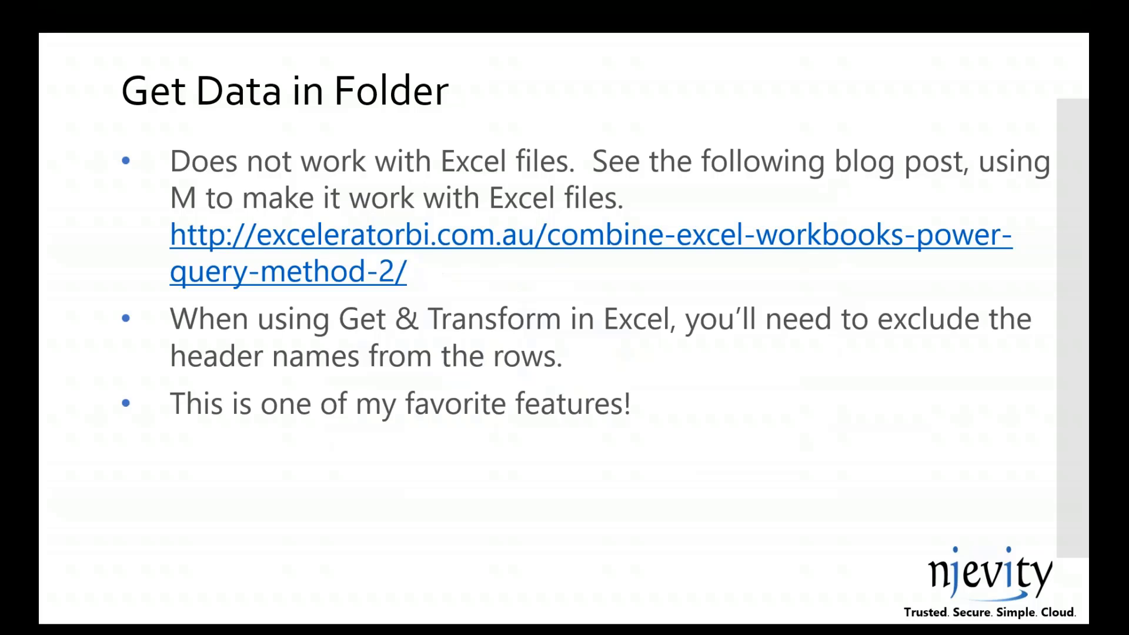
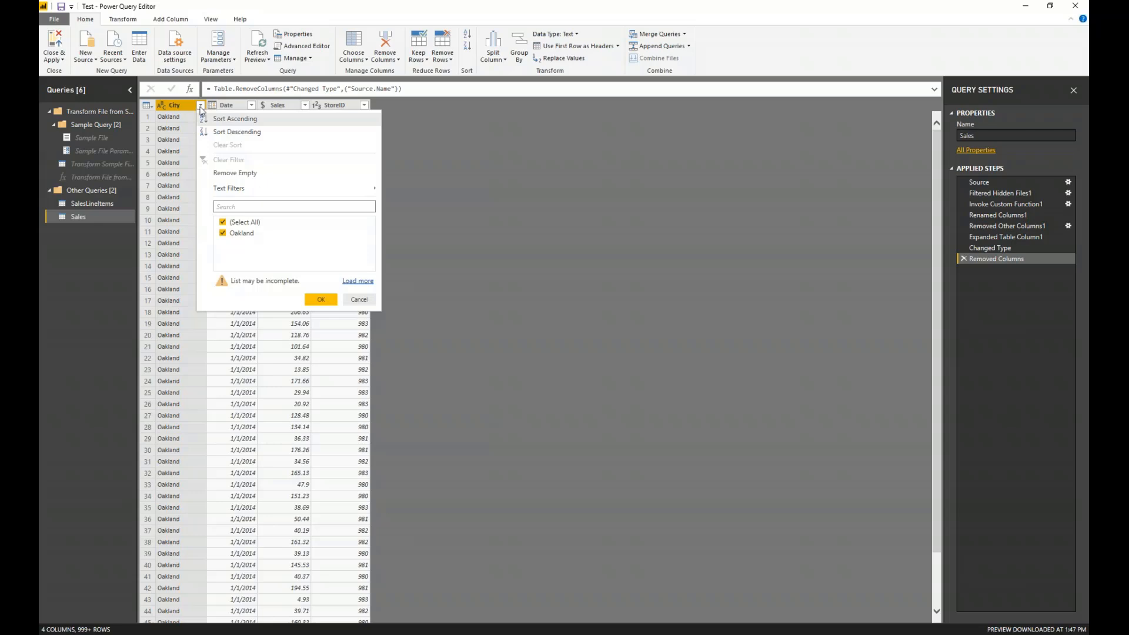
- Filter the Sales query to keep only rows where City does not equal "City"
{"action": "mouse_move", "coordinate": [226, 196]}
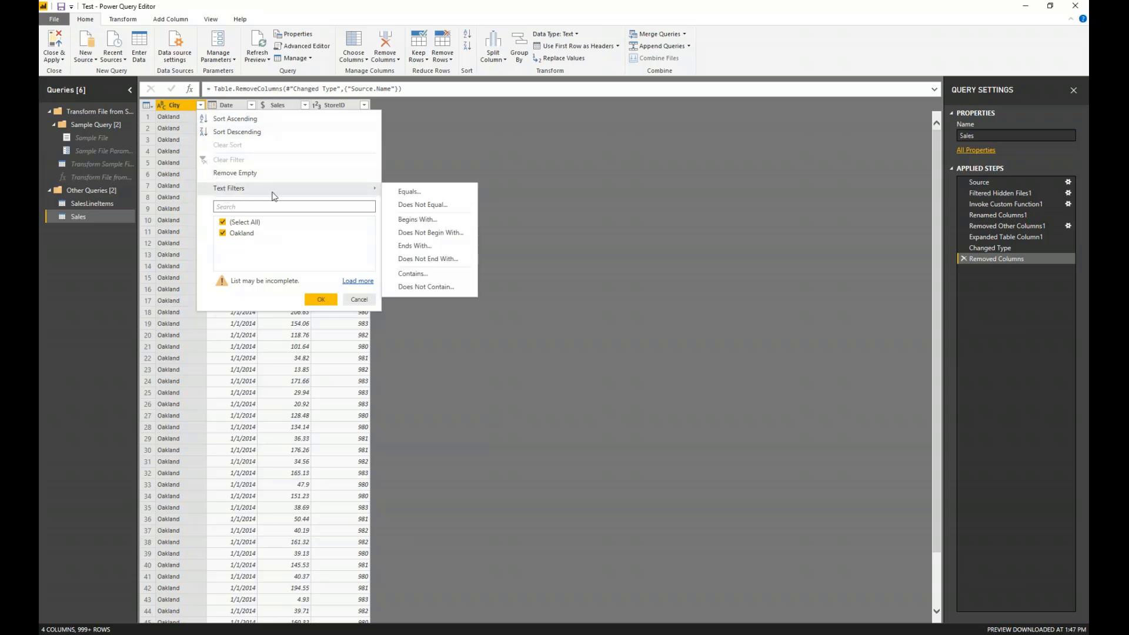
{"action": "left_click", "coordinate": [429, 205]}
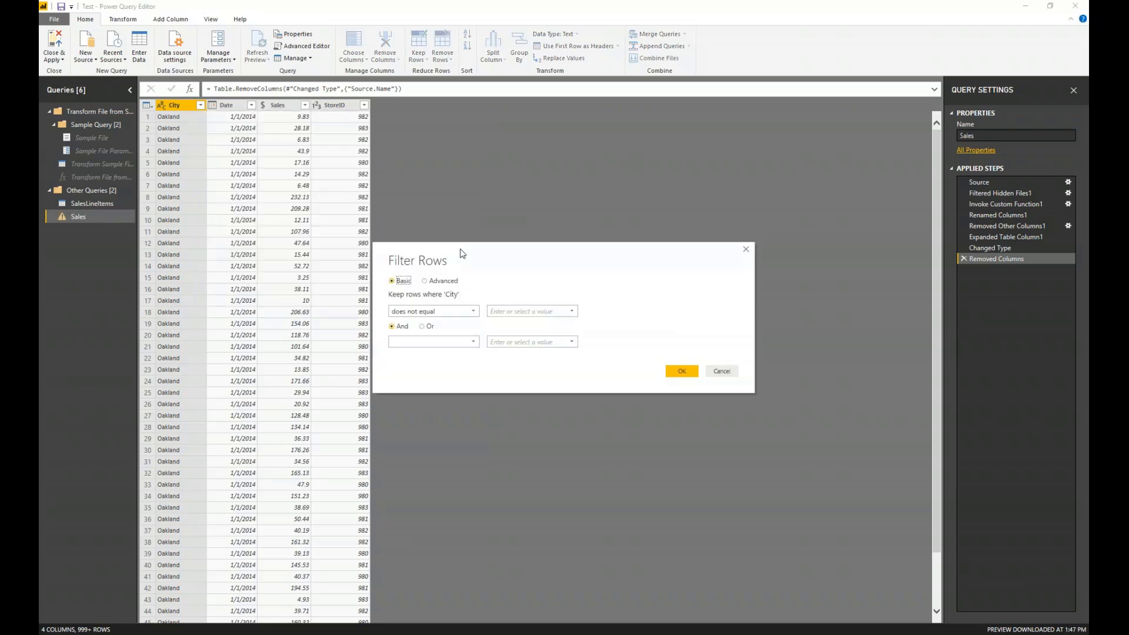
{"action": "left_click", "coordinate": [547, 310]}
{"action": "left_click", "coordinate": [682, 372]}
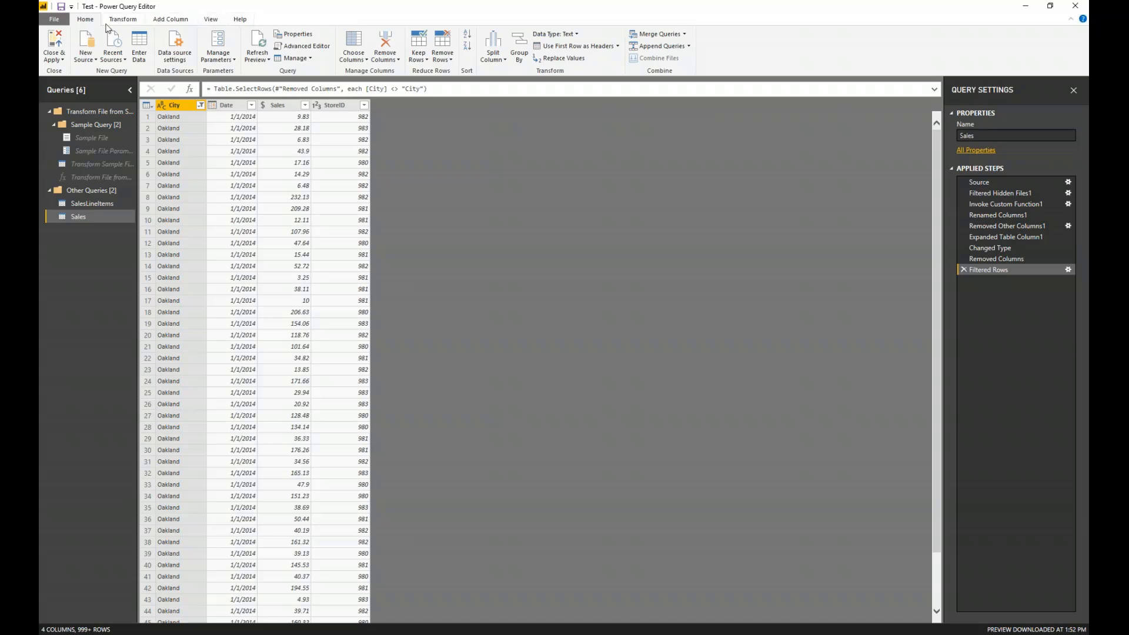
- Examine the Filtered Rows and Removed Columns lines in the Sales query's M code, leaving the code unchanged
{"action": "left_click", "coordinate": [212, 21]}
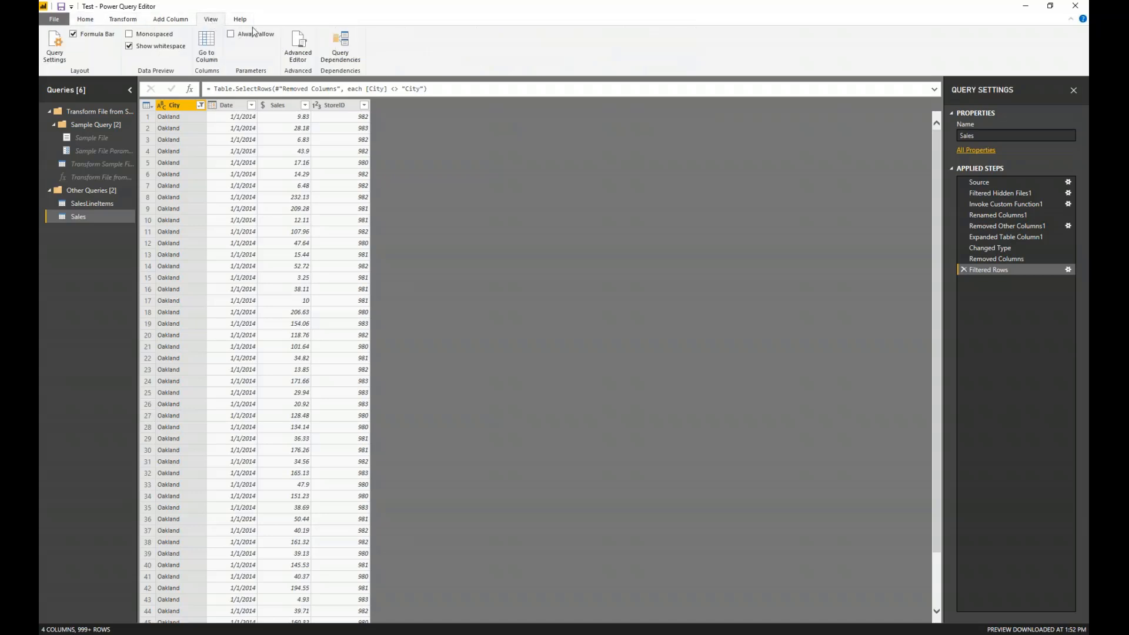
{"action": "left_click", "coordinate": [303, 48]}
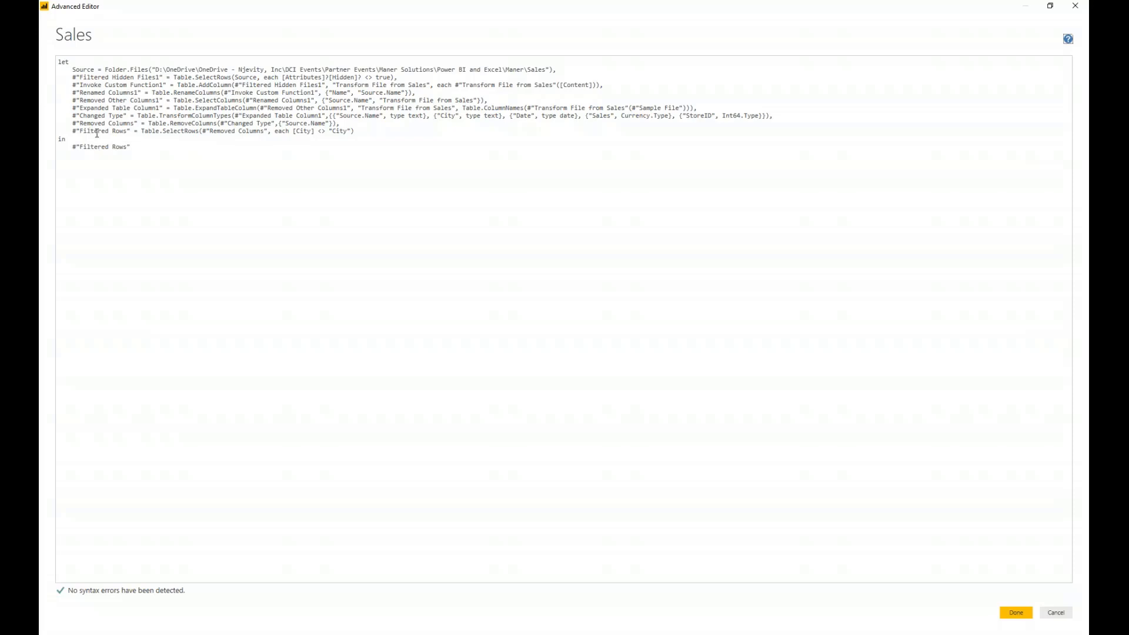
{"action": "left_click_drag", "start_coordinate": [380, 135], "coordinate": [64, 134]}
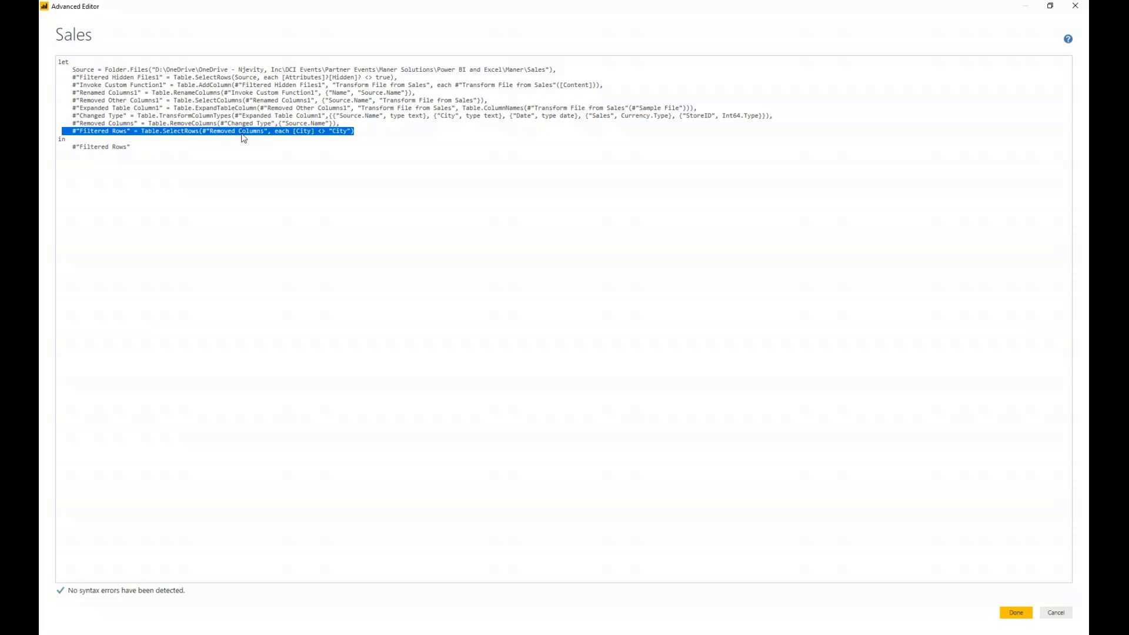
{"action": "left_click_drag", "start_coordinate": [138, 123], "coordinate": [65, 123]}
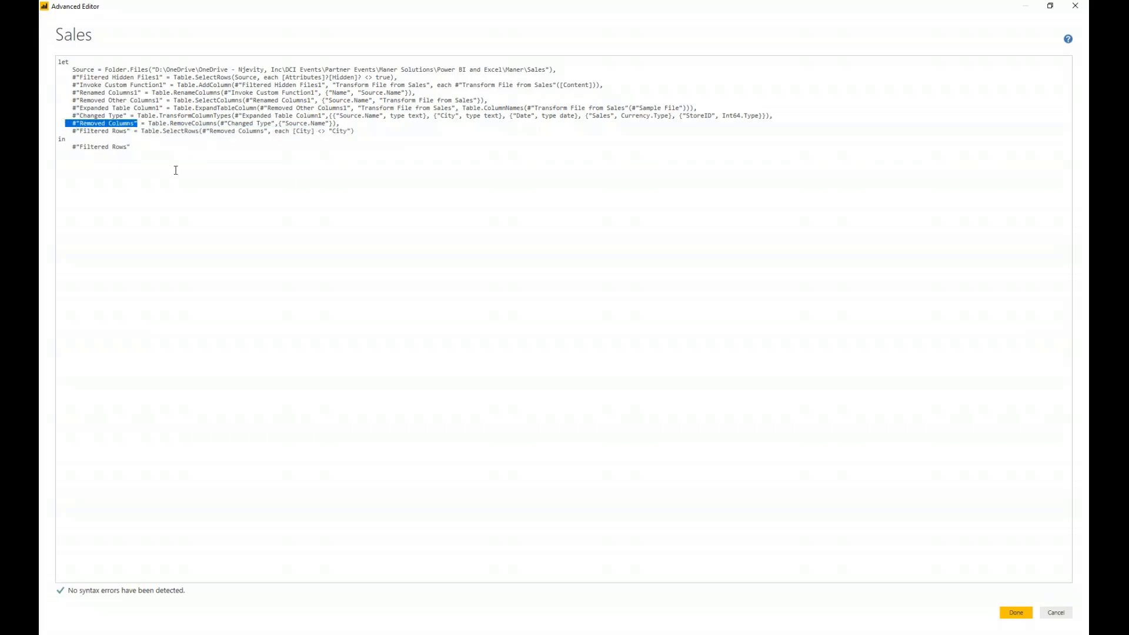
{"action": "left_click", "coordinate": [176, 170]}
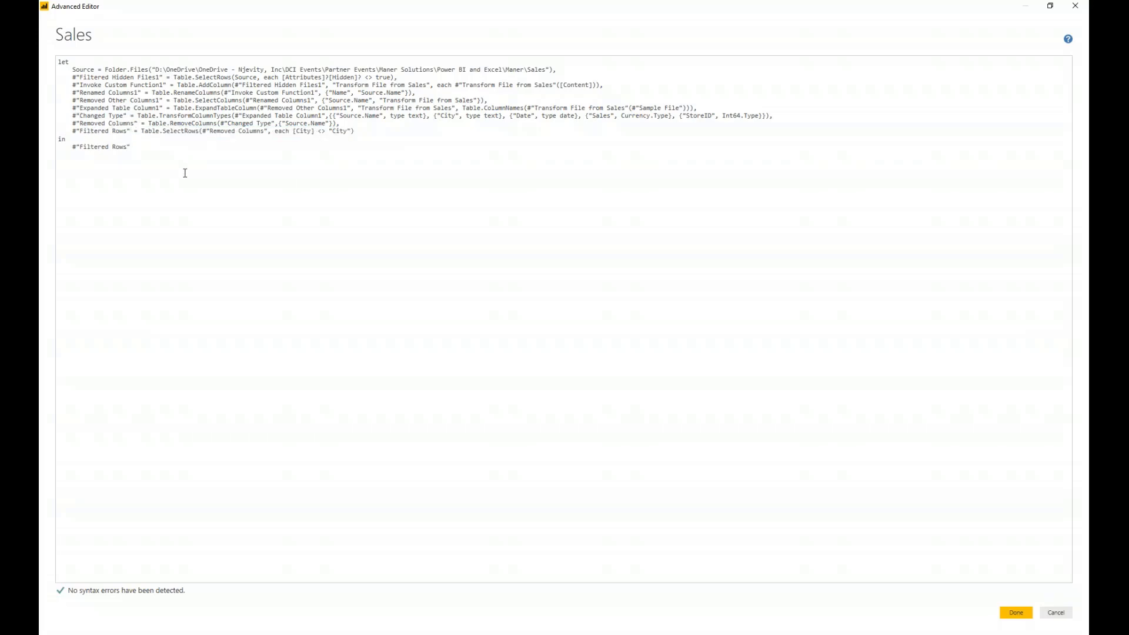
{"action": "left_click", "coordinate": [1055, 612]}
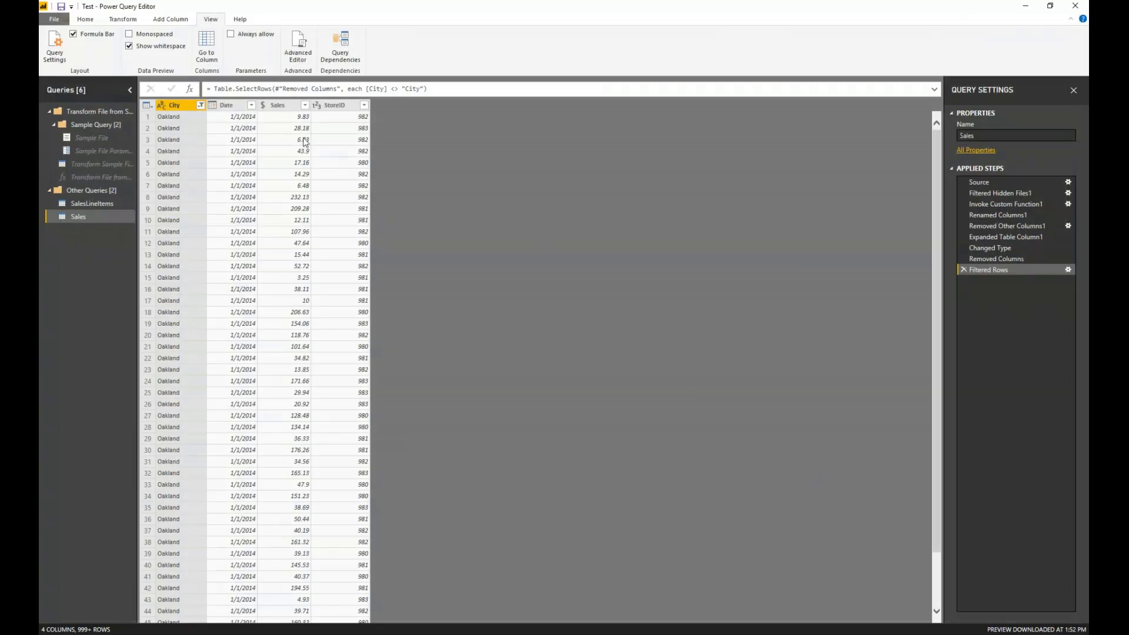
- Review the available data types for the Sales and Date columns
{"action": "left_click", "coordinate": [233, 108]}
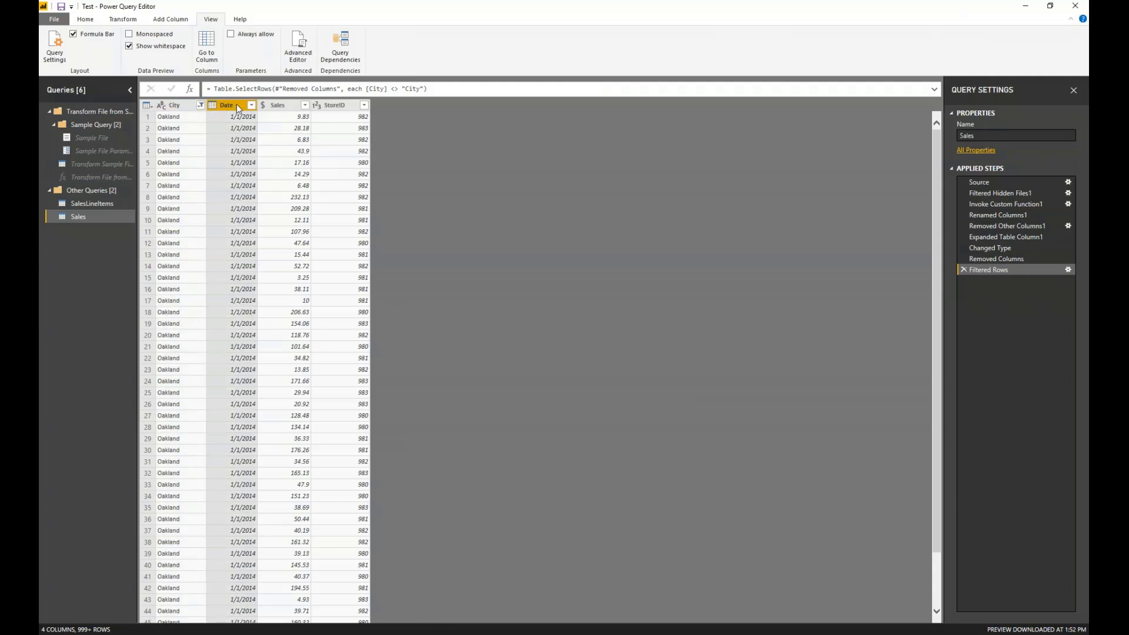
{"action": "left_click", "coordinate": [296, 106]}
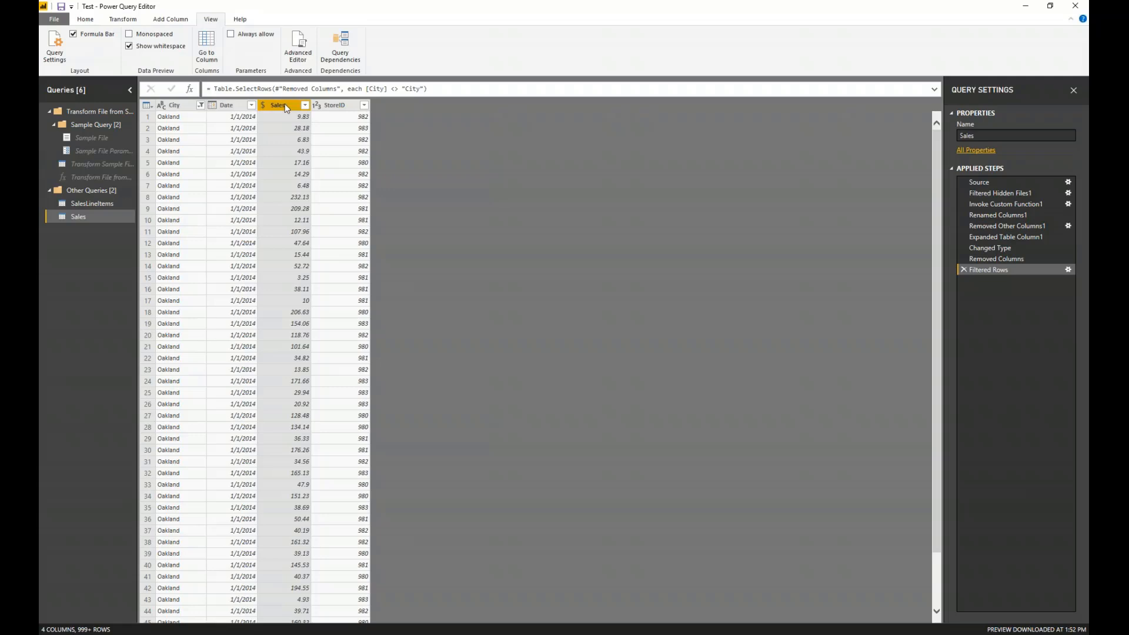
{"action": "left_click", "coordinate": [264, 106]}
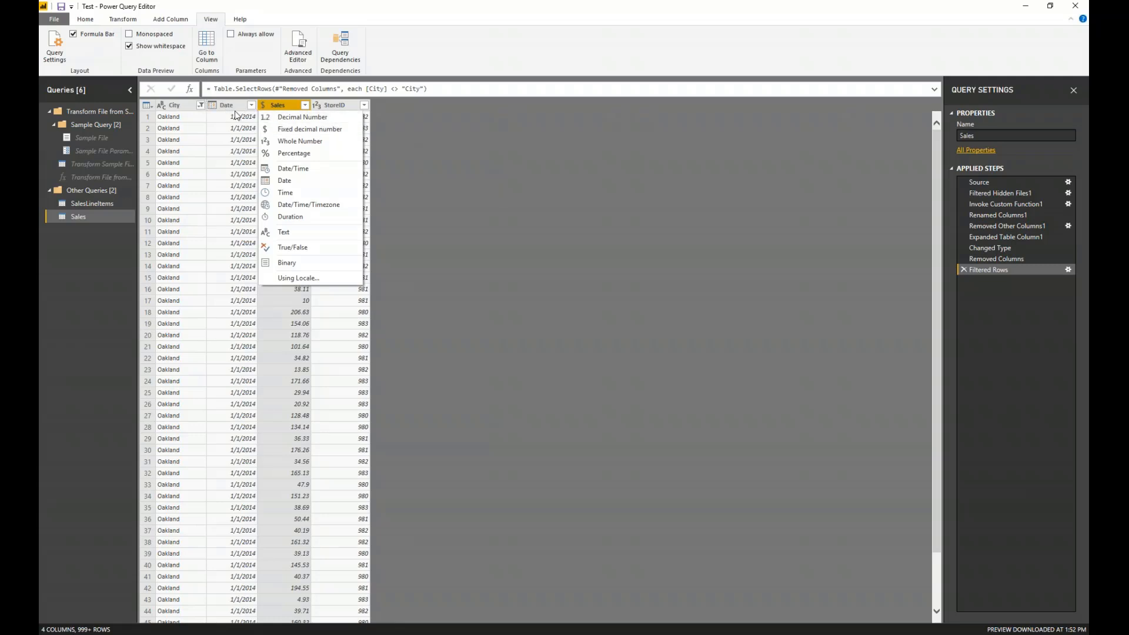
{"action": "left_click", "coordinate": [214, 107]}
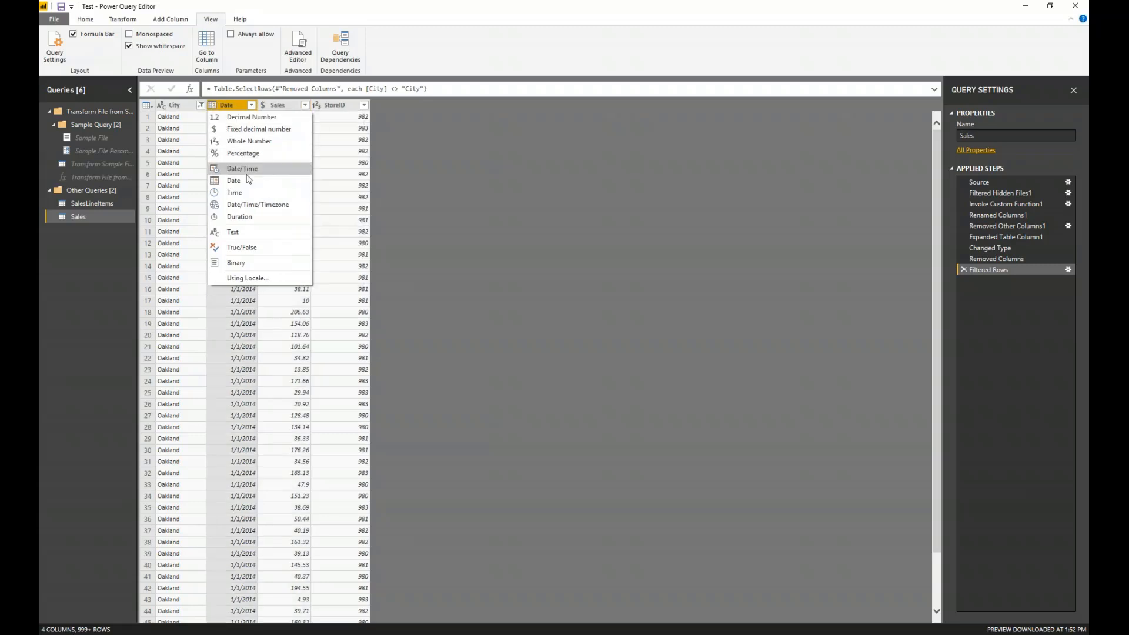
- Add a Year column extracted from the Date column and set its data type to Text
{"action": "left_click", "coordinate": [238, 106]}
{"action": "right_click", "coordinate": [238, 105]}
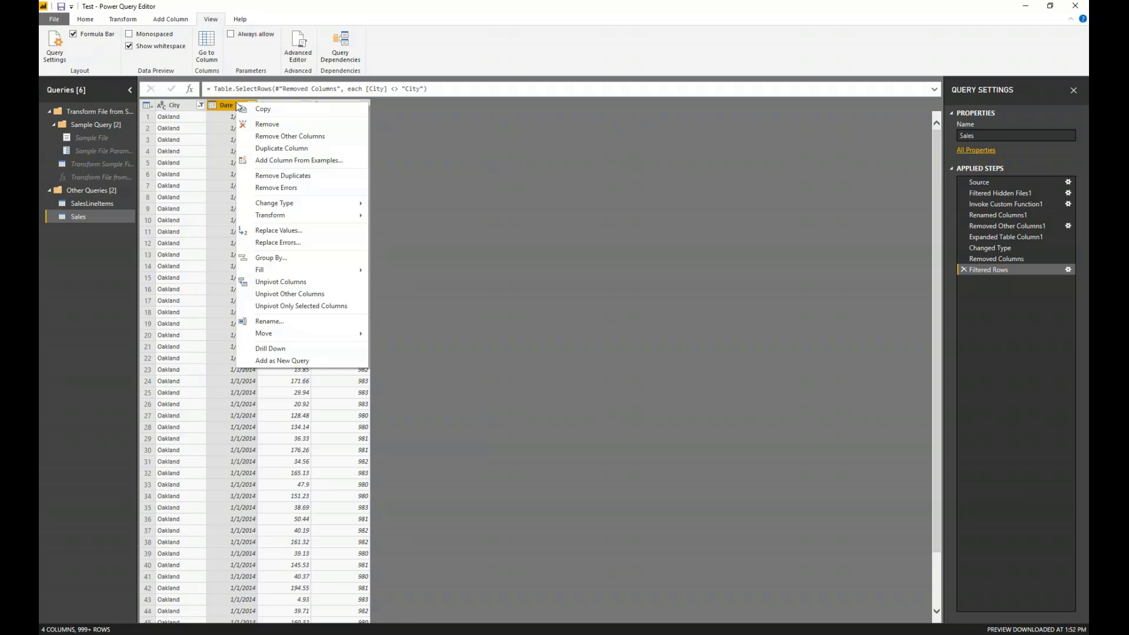
{"action": "key", "text": "Escape"}
{"action": "left_click", "coordinate": [170, 19]}
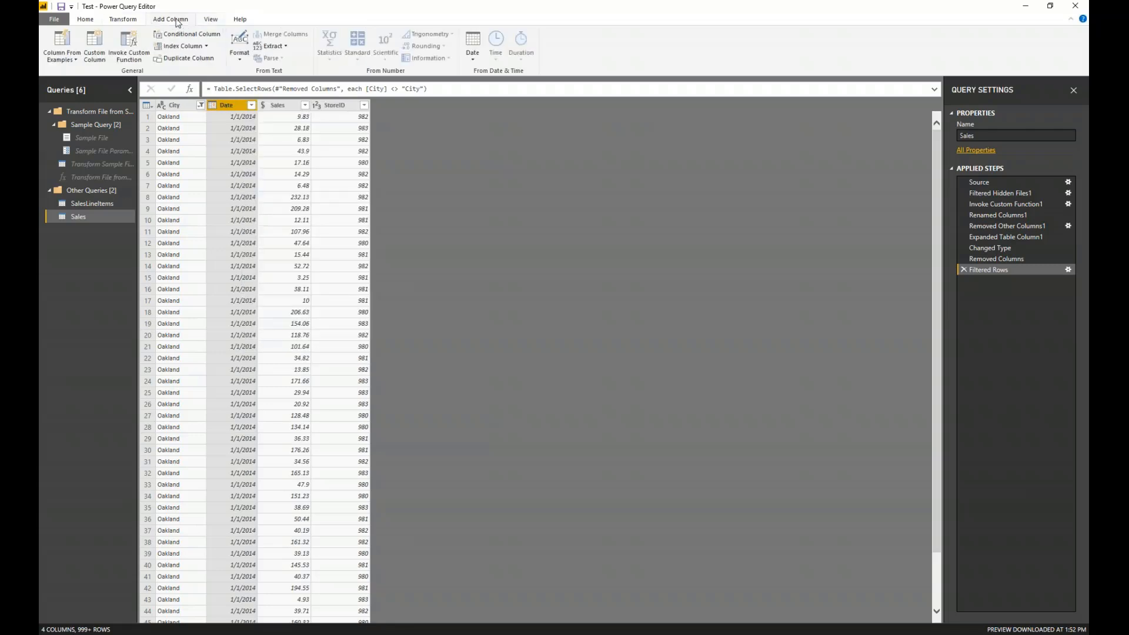
{"action": "left_click", "coordinate": [472, 56]}
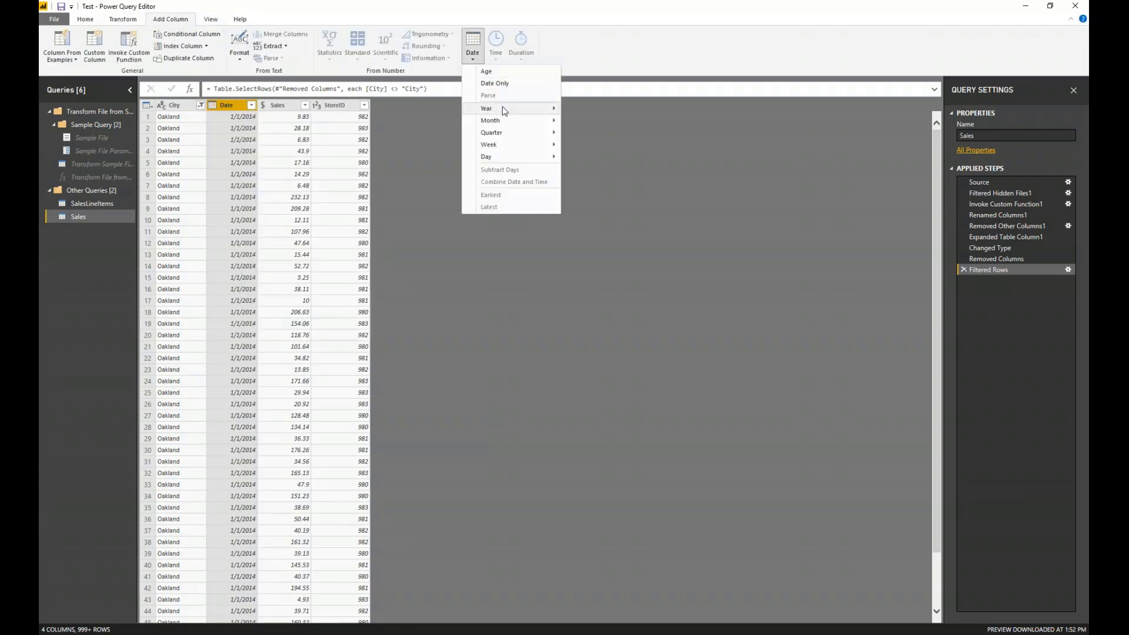
{"action": "mouse_move", "coordinate": [505, 111]}
{"action": "left_click", "coordinate": [585, 110]}
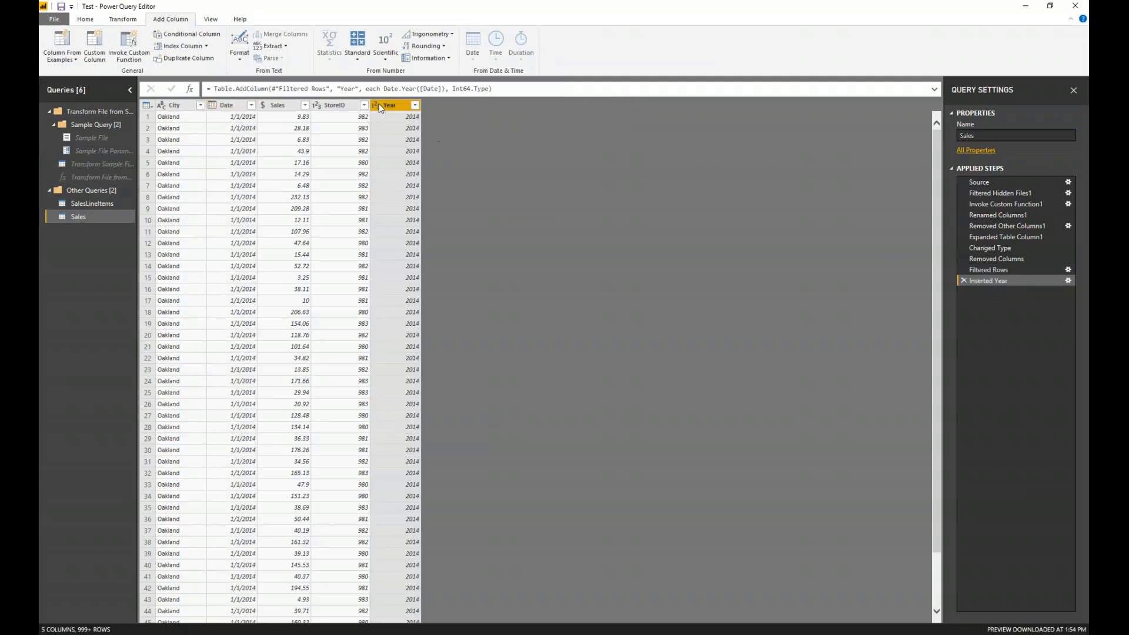
{"action": "left_click", "coordinate": [377, 108]}
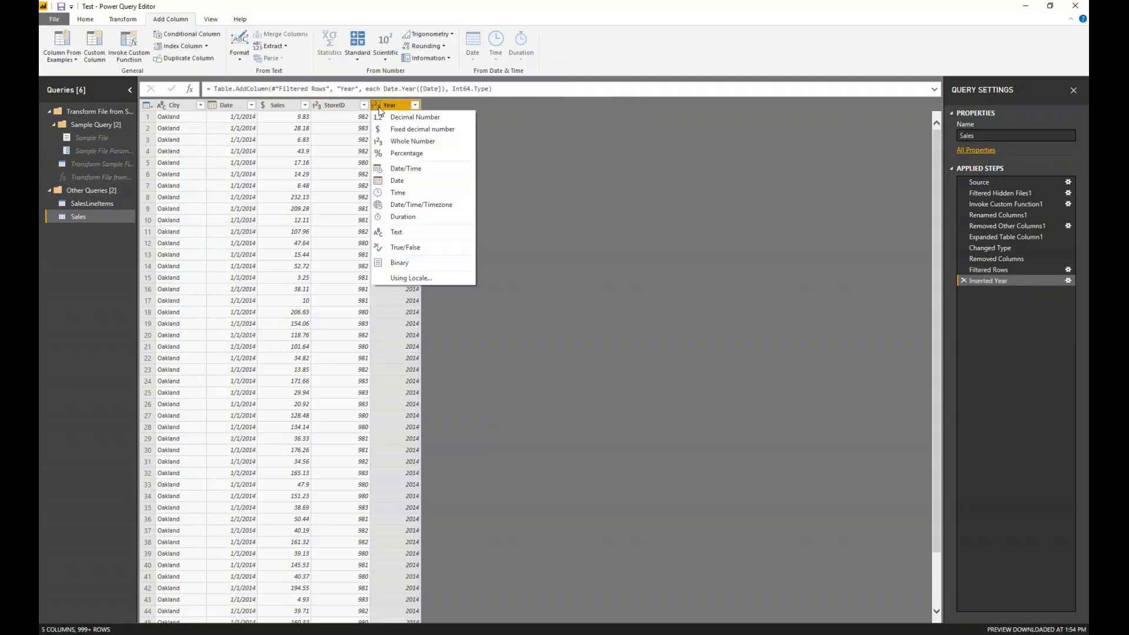
{"action": "left_click", "coordinate": [400, 235]}
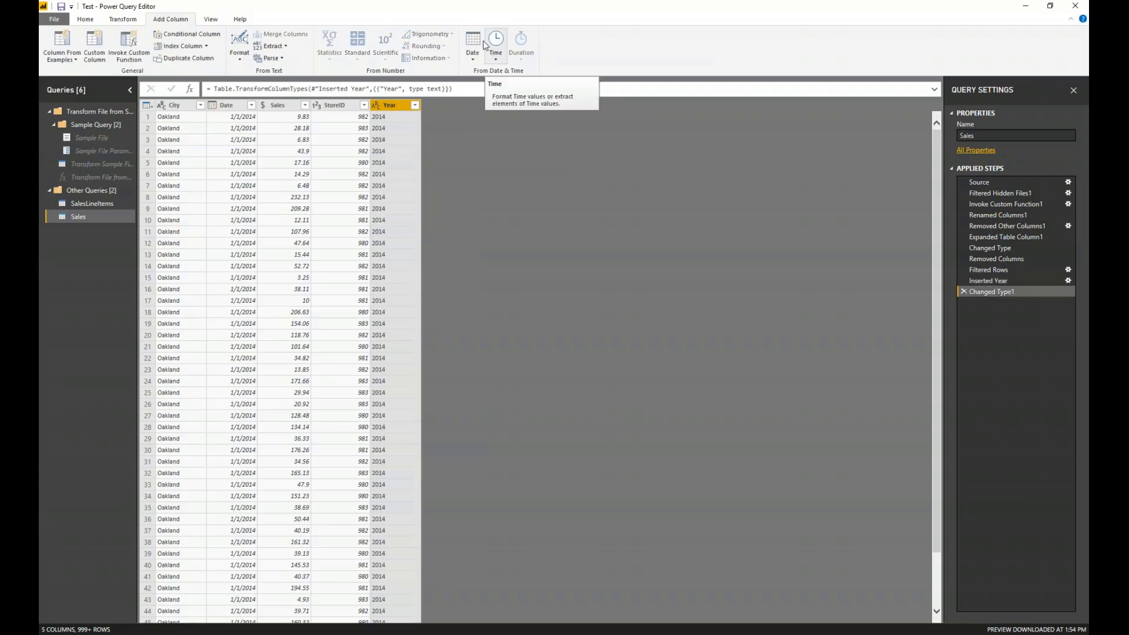
- Review the new Year lines in the Sales query's M code, then copy the entire code from the Advanced Editor
{"action": "left_click", "coordinate": [210, 20]}
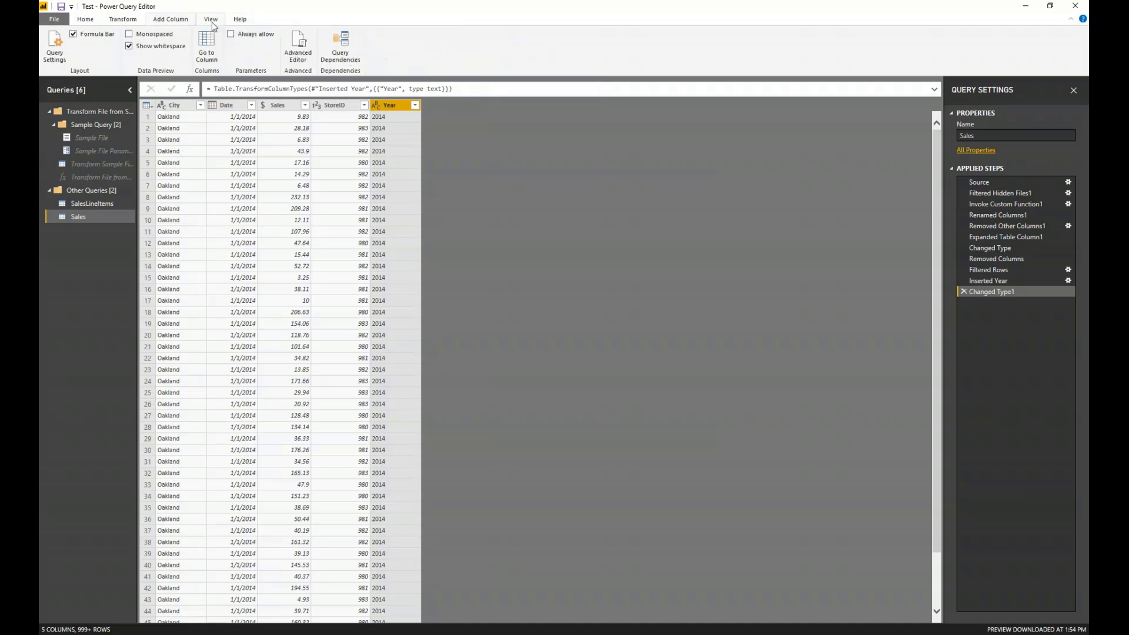
{"action": "left_click", "coordinate": [298, 46]}
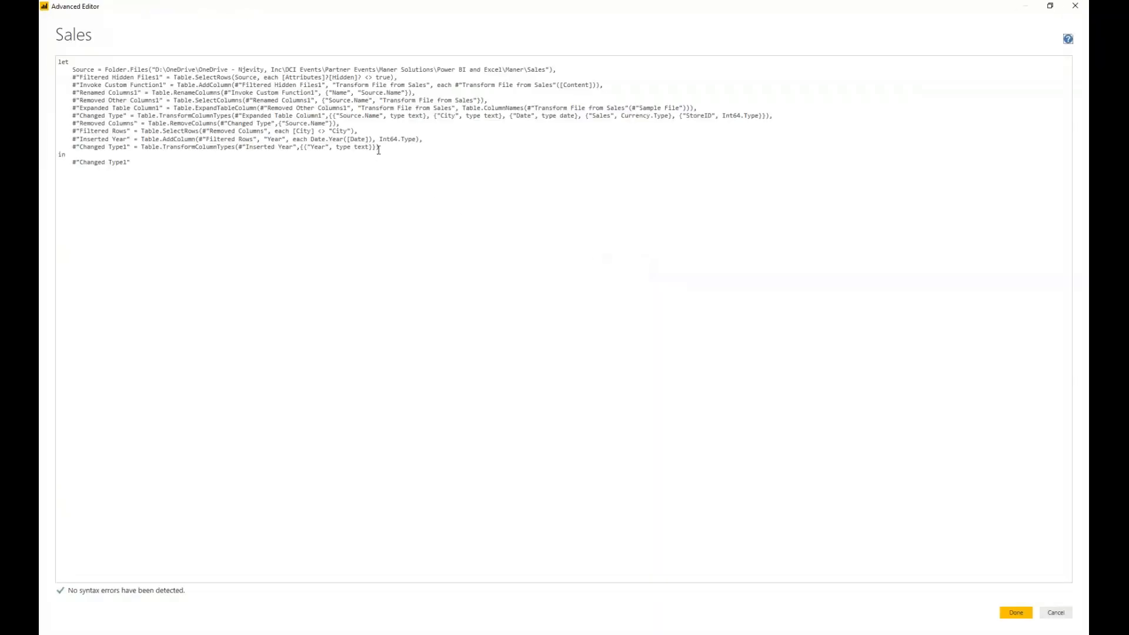
{"action": "left_click_drag", "start_coordinate": [378, 149], "coordinate": [59, 141]}
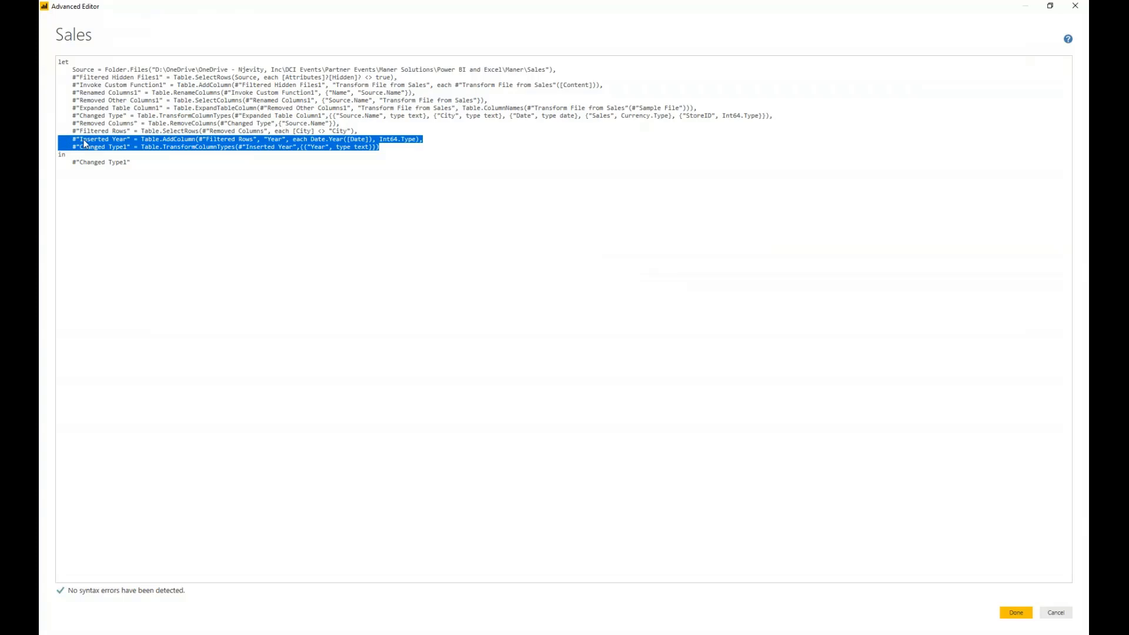
{"action": "left_click", "coordinate": [227, 194]}
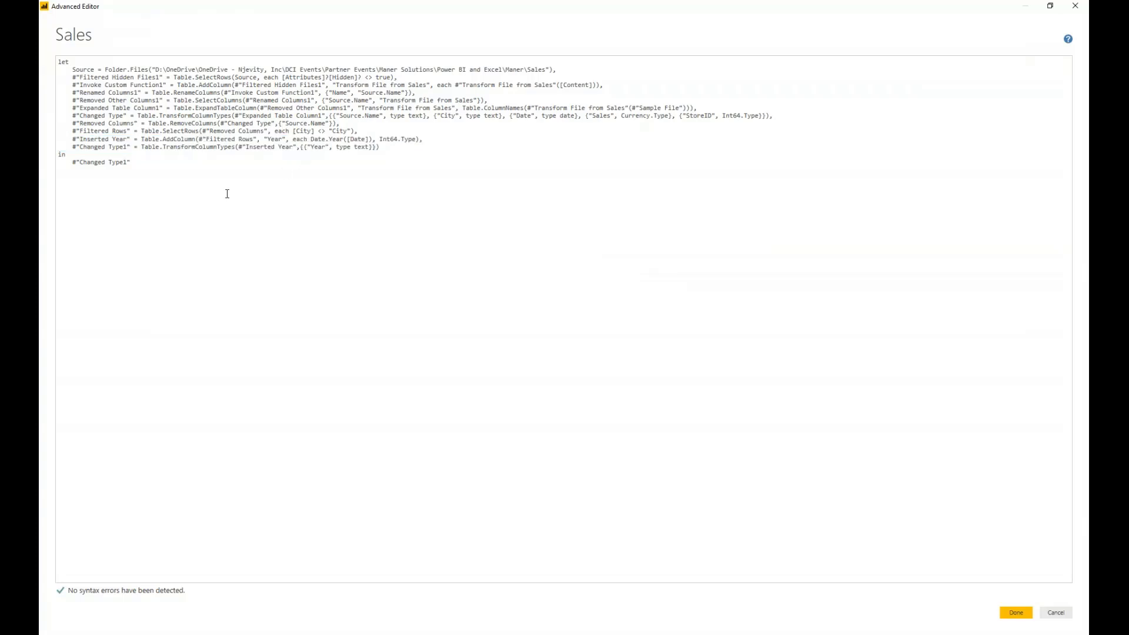
{"action": "key", "text": "ctrl+a"}
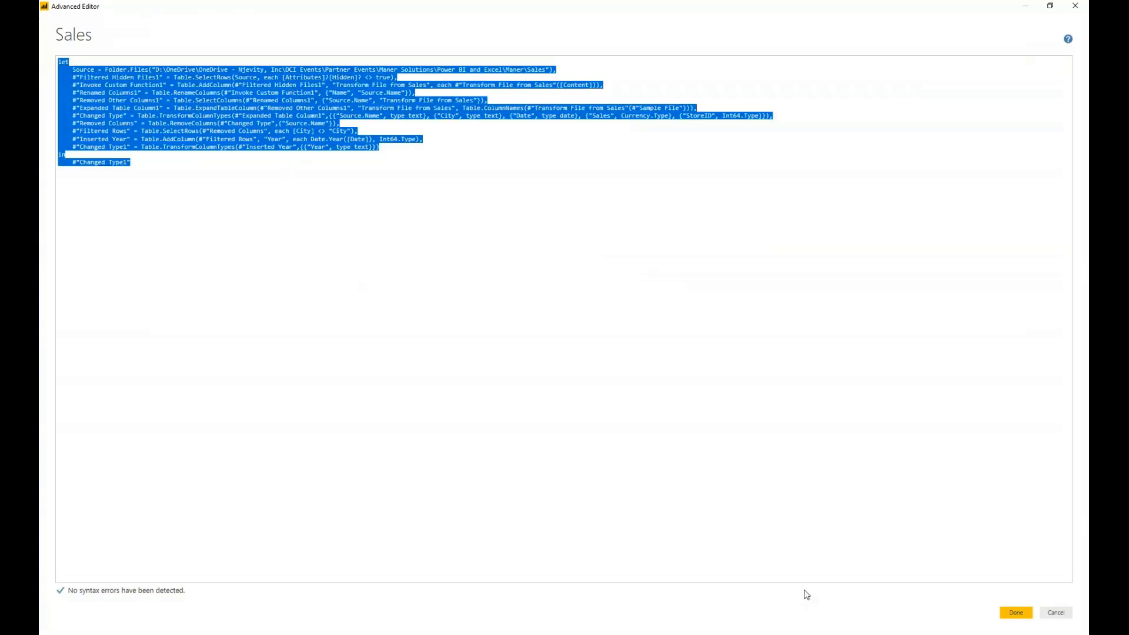
{"action": "left_click", "coordinate": [1014, 612]}
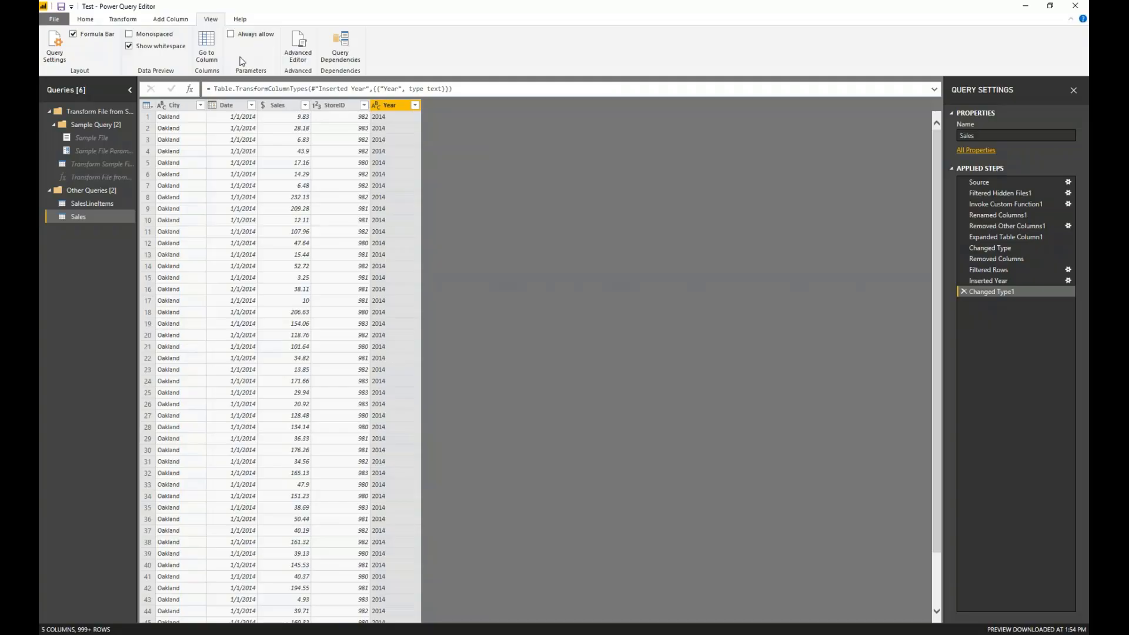
- Close and apply the query changes, then add the Year field to the values of the report table
{"action": "left_click", "coordinate": [86, 19]}
{"action": "left_click", "coordinate": [51, 42]}
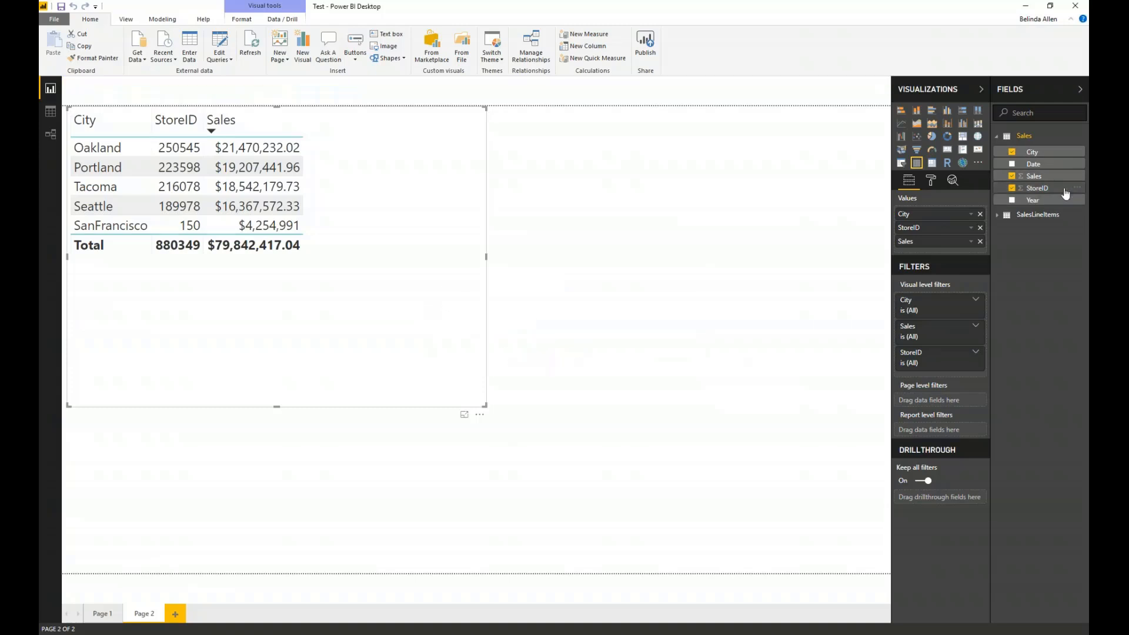
{"action": "left_click_drag", "start_coordinate": [1038, 200], "coordinate": [941, 217]}
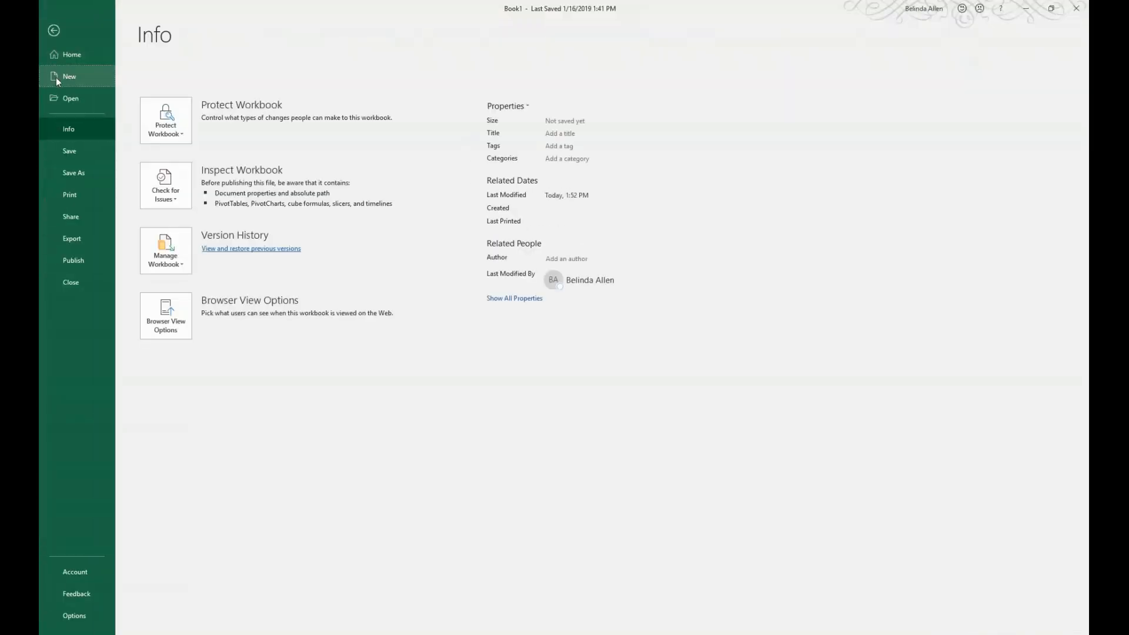
- Switch to Excel, create a blank workbook and start a blank Power Query query in it
{"action": "left_click", "coordinate": [57, 77]}
{"action": "left_click", "coordinate": [194, 176]}
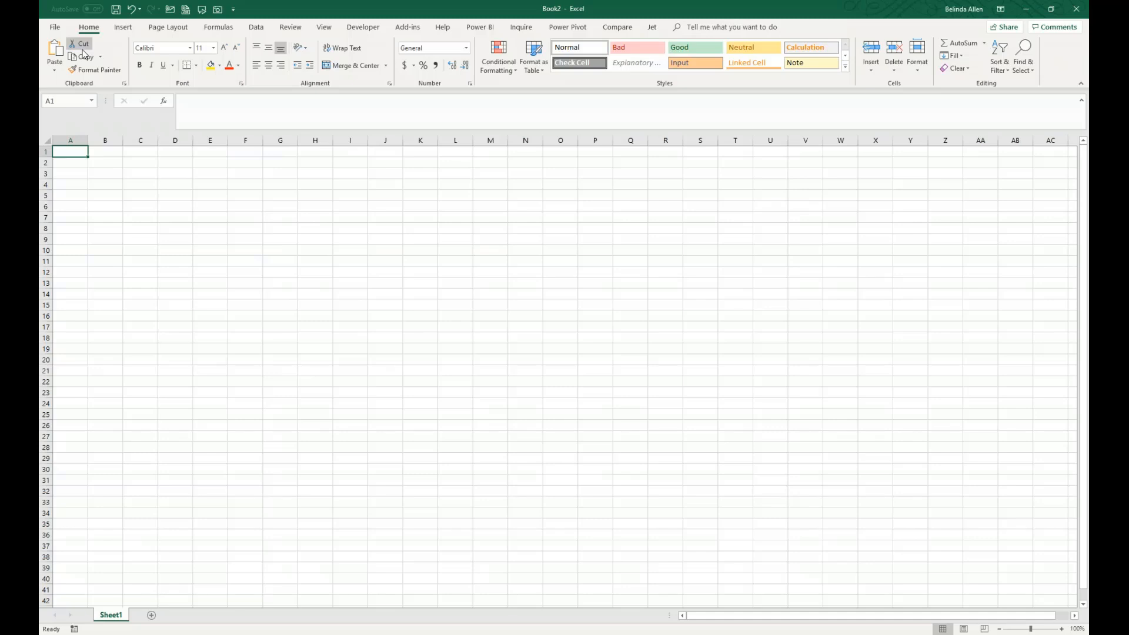
{"action": "left_click", "coordinate": [259, 29]}
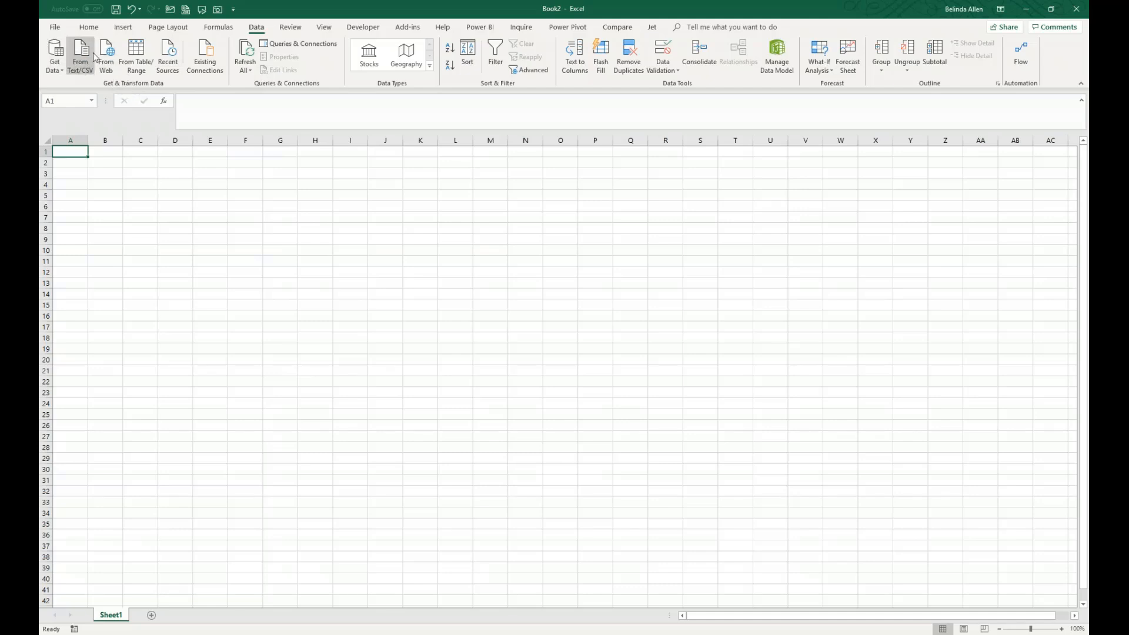
{"action": "left_click", "coordinate": [56, 69]}
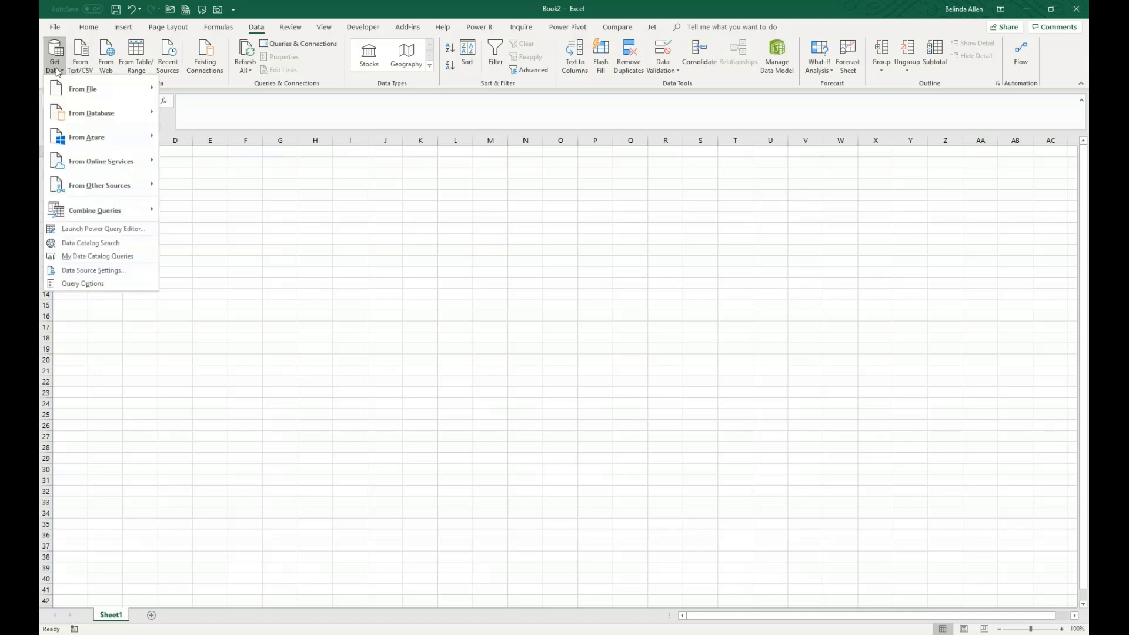
{"action": "mouse_move", "coordinate": [114, 192]}
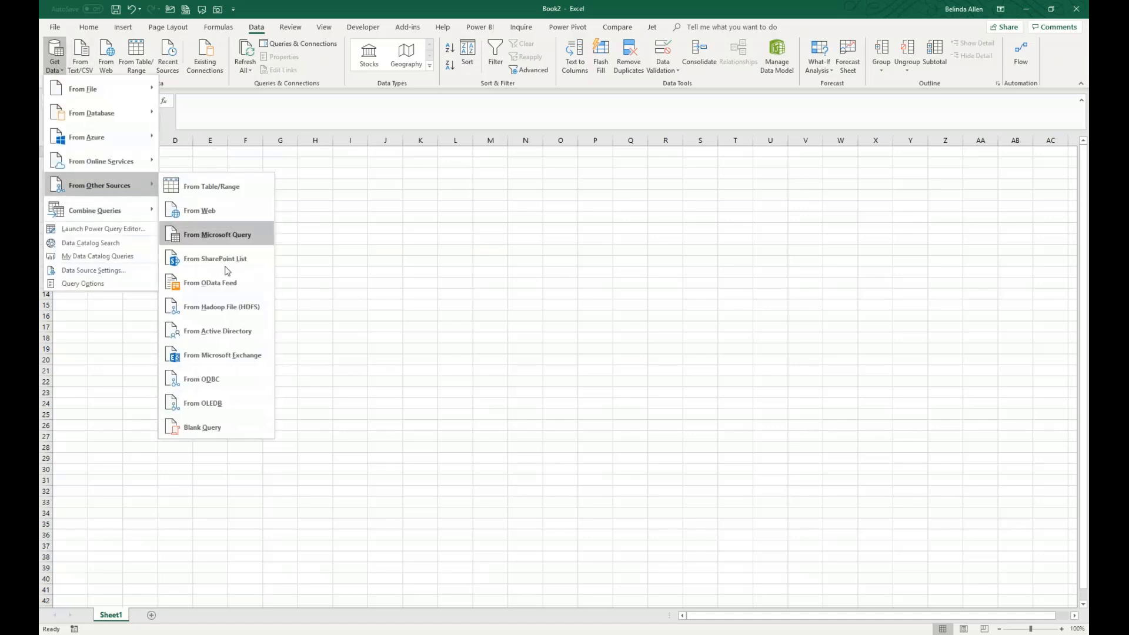
{"action": "left_click", "coordinate": [212, 429]}
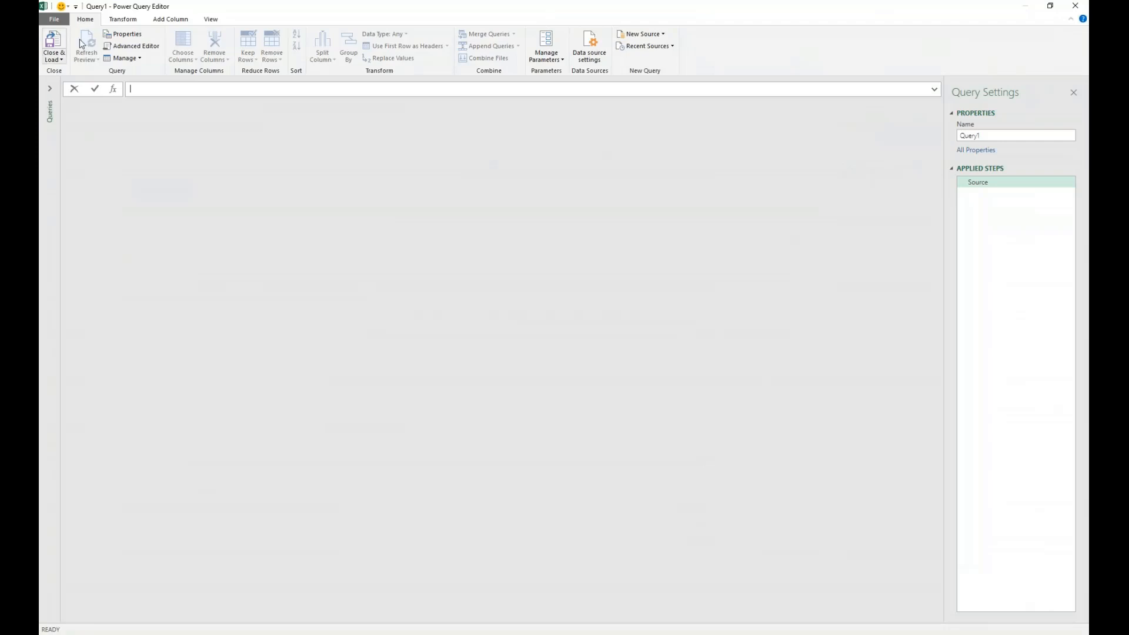
- Replace the blank query's code with the copied Sales query M code in the Advanced Editor and accept it
{"action": "left_click", "coordinate": [210, 21]}
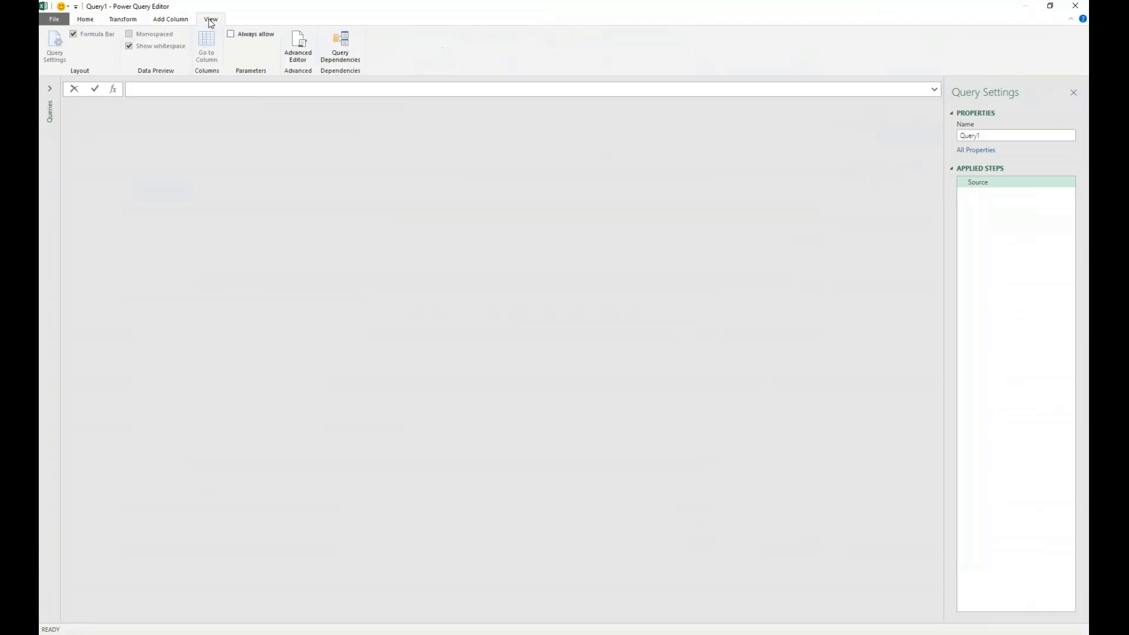
{"action": "left_click", "coordinate": [298, 46]}
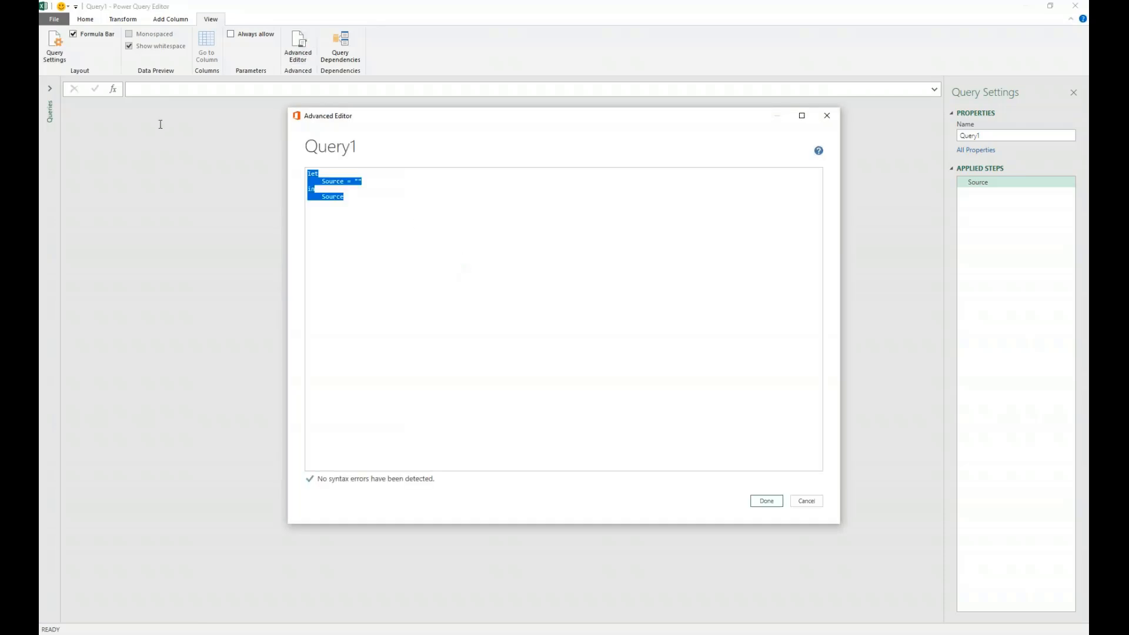
{"action": "key", "text": "ctrl+v"}
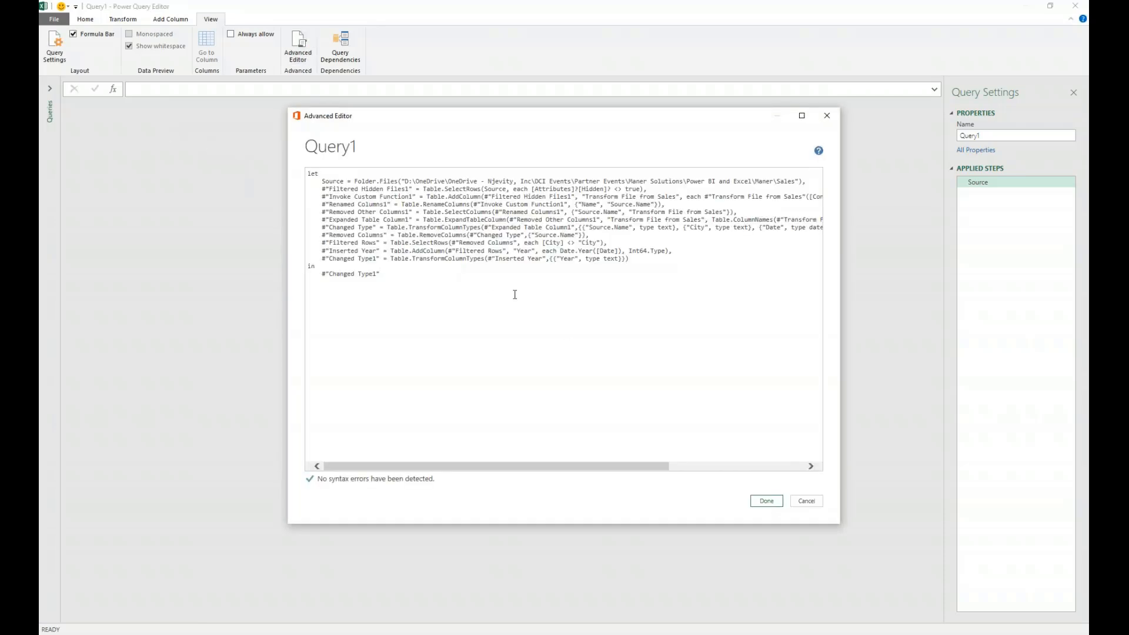
{"action": "left_click", "coordinate": [766, 501]}
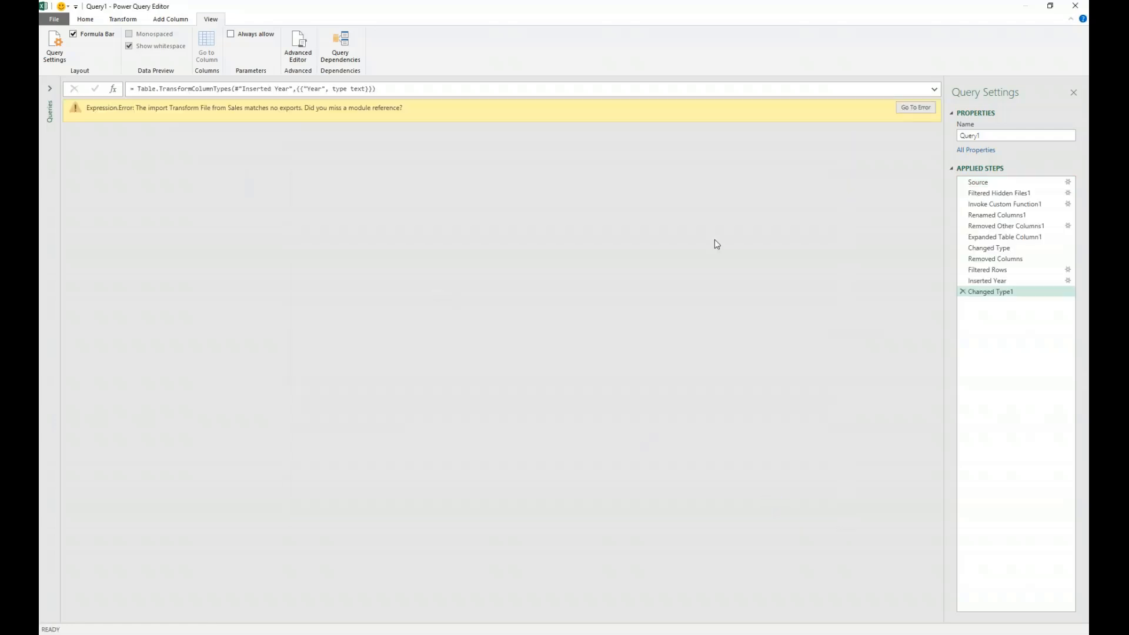
- Trace the query error by checking the failing step, the M code, and the applied steps from Filtered Hidden Files1 to Renamed Columns1
{"action": "left_click", "coordinate": [917, 108]}
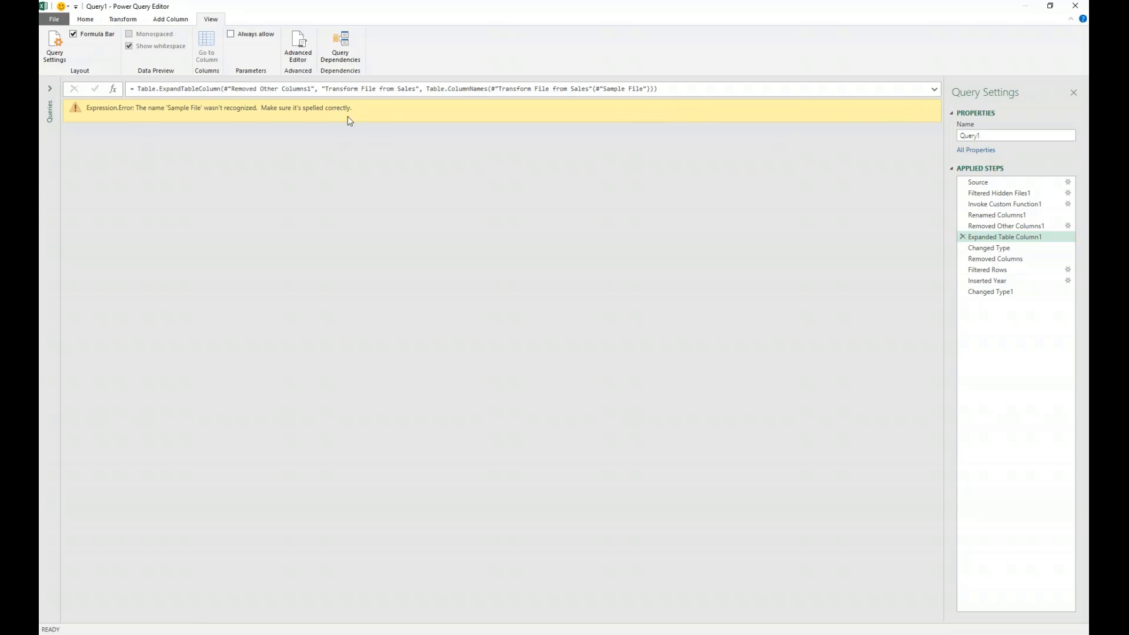
{"action": "left_click", "coordinate": [299, 48]}
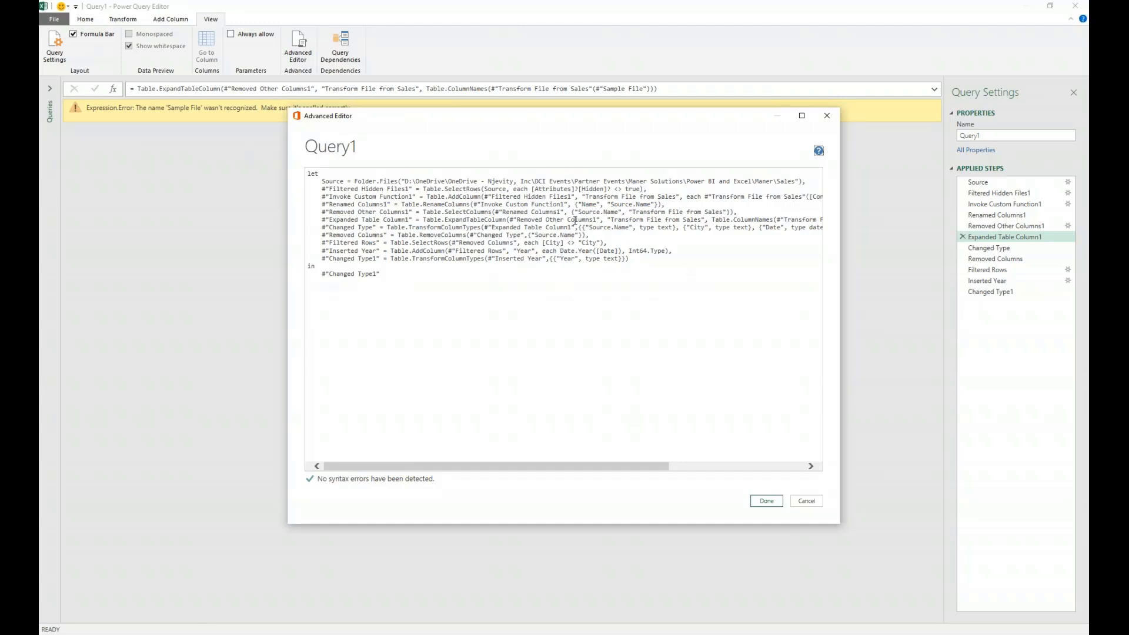
{"action": "left_click", "coordinate": [765, 500]}
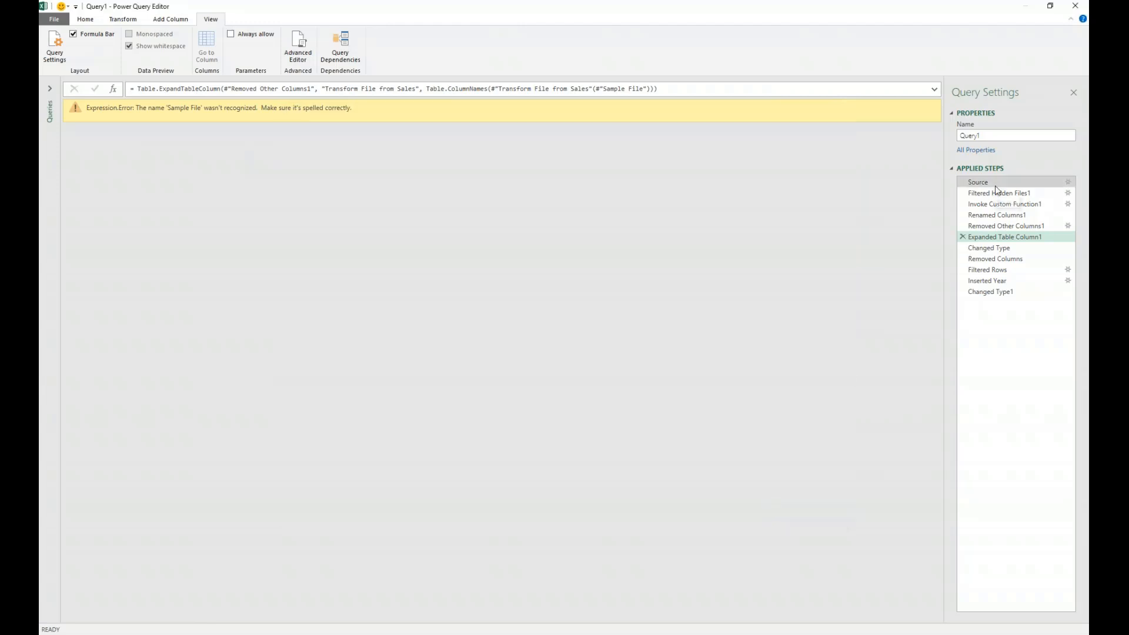
{"action": "left_click", "coordinate": [1021, 193]}
{"action": "left_click", "coordinate": [1015, 204]}
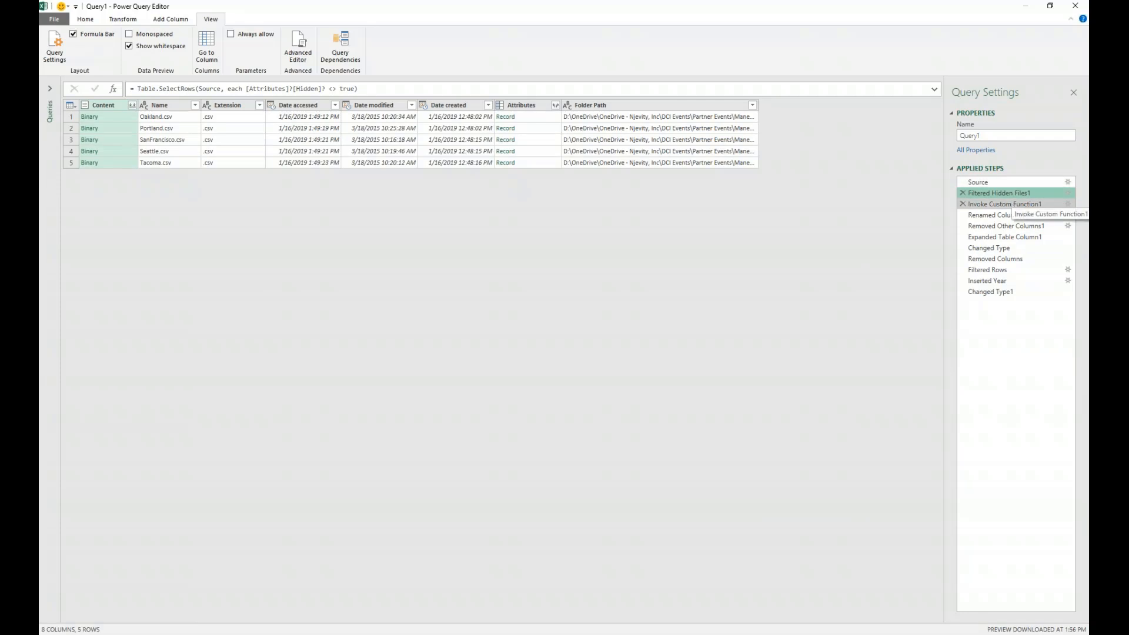
{"action": "left_click", "coordinate": [1012, 193]}
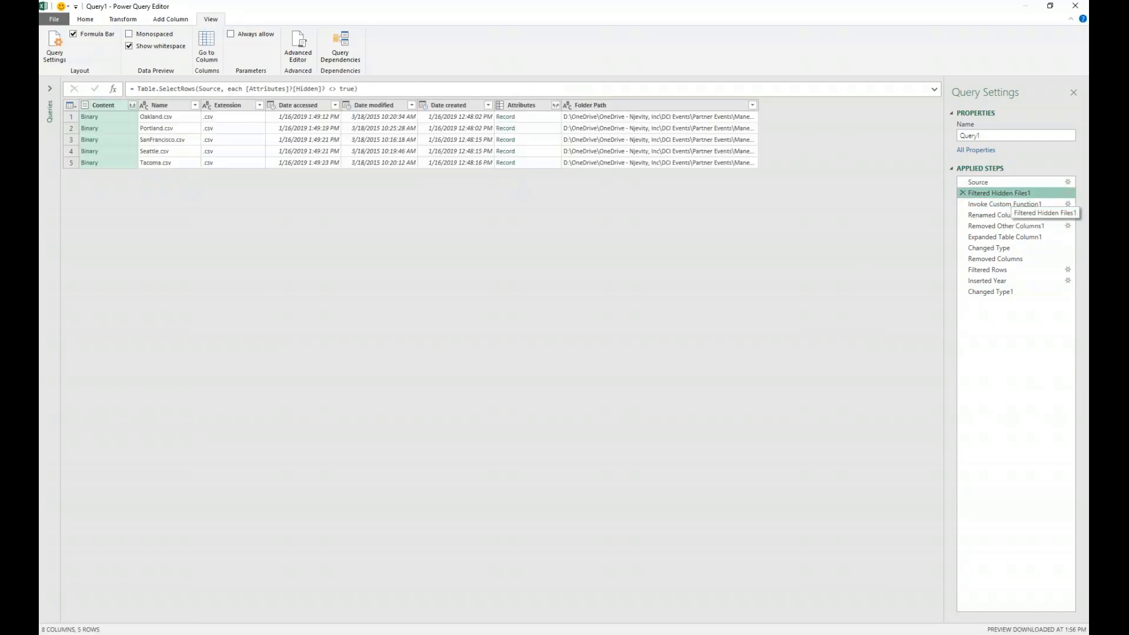
{"action": "left_click", "coordinate": [1024, 205]}
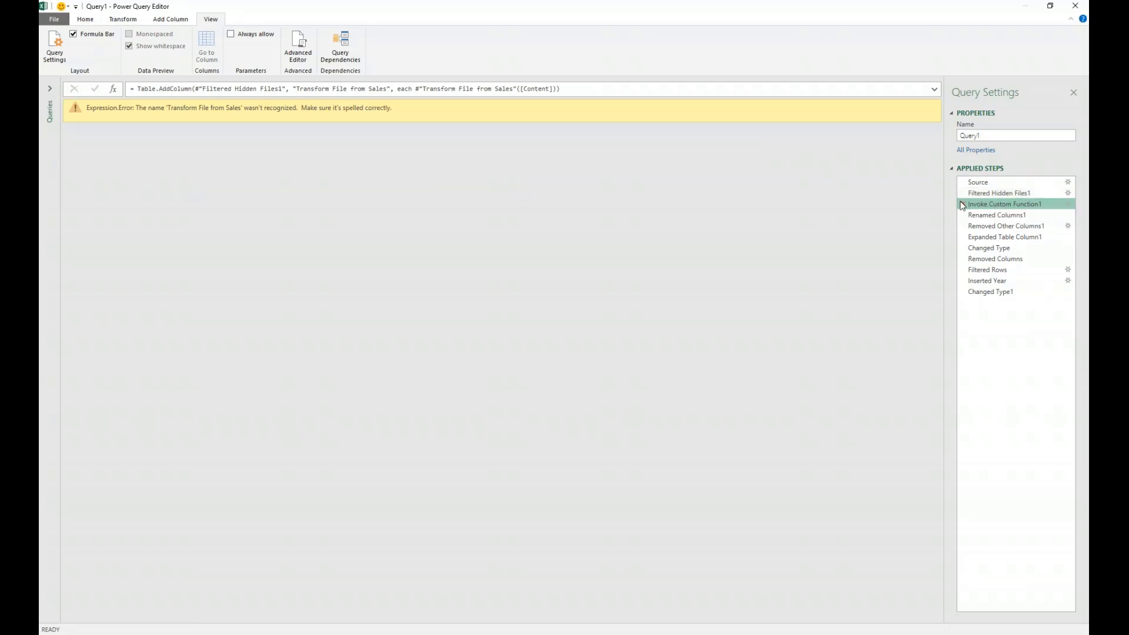
{"action": "left_click", "coordinate": [967, 215]}
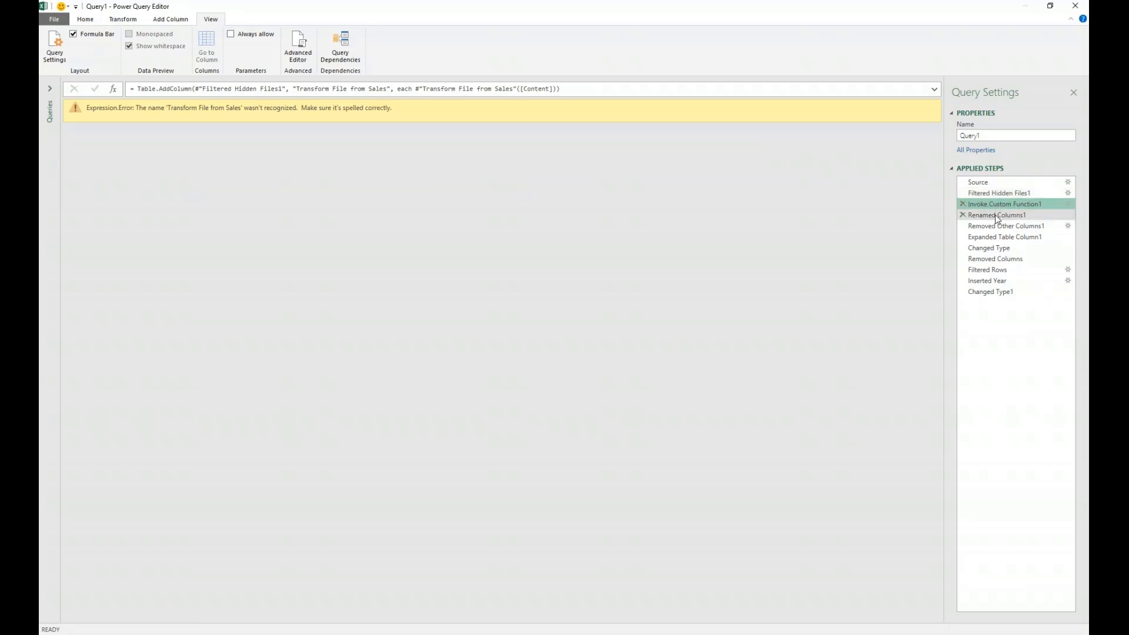
- Delete the Invoke Custom Function1 step from the middle of the query's applied steps
{"action": "left_click", "coordinate": [964, 205]}
{"action": "left_click", "coordinate": [962, 204]}
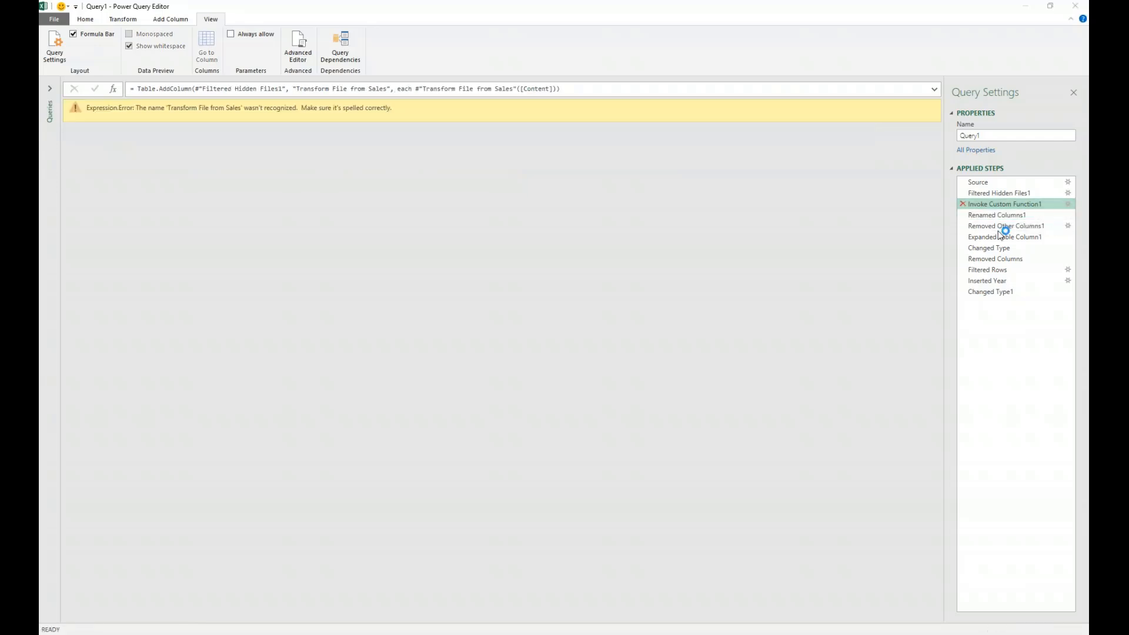
{"action": "left_click", "coordinate": [616, 347]}
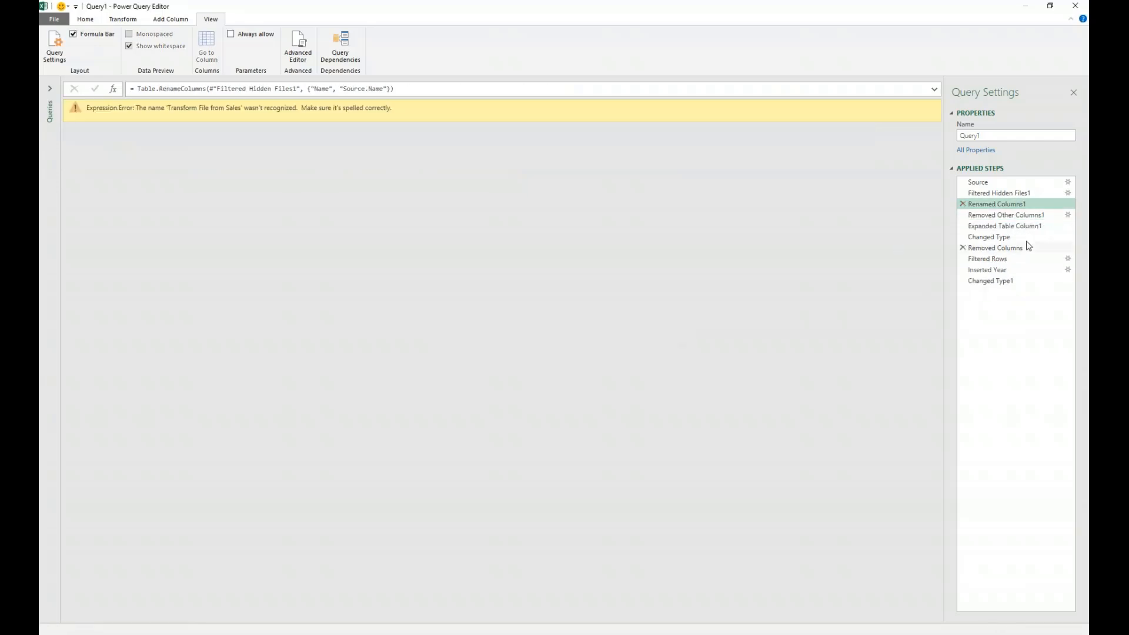
- Delete all applied steps after Renamed Columns1, working back from Changed Type1 to Removed Other Columns1
{"action": "left_click", "coordinate": [990, 281]}
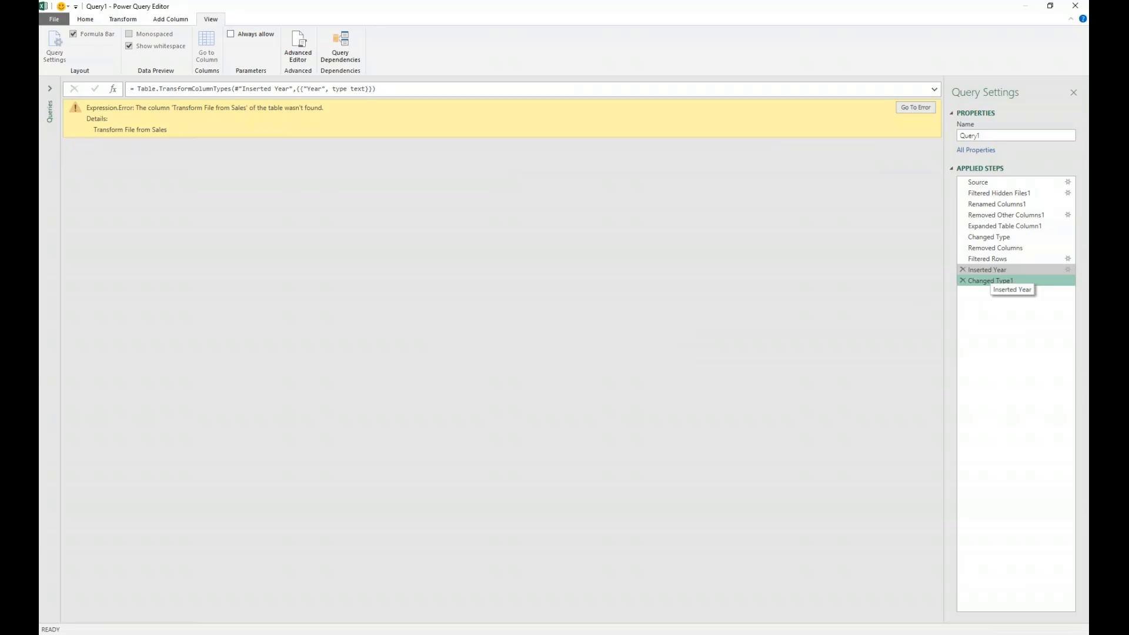
{"action": "left_click", "coordinate": [992, 270]}
{"action": "left_click", "coordinate": [962, 280]}
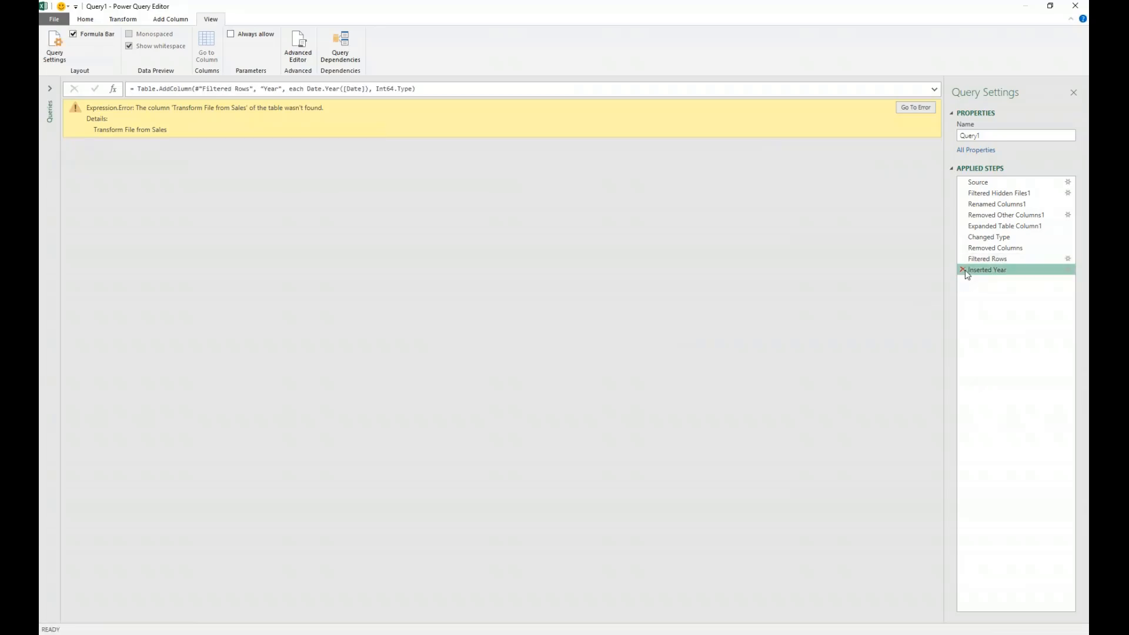
{"action": "left_click", "coordinate": [962, 270]}
{"action": "left_click", "coordinate": [963, 258]}
{"action": "left_click", "coordinate": [963, 248]}
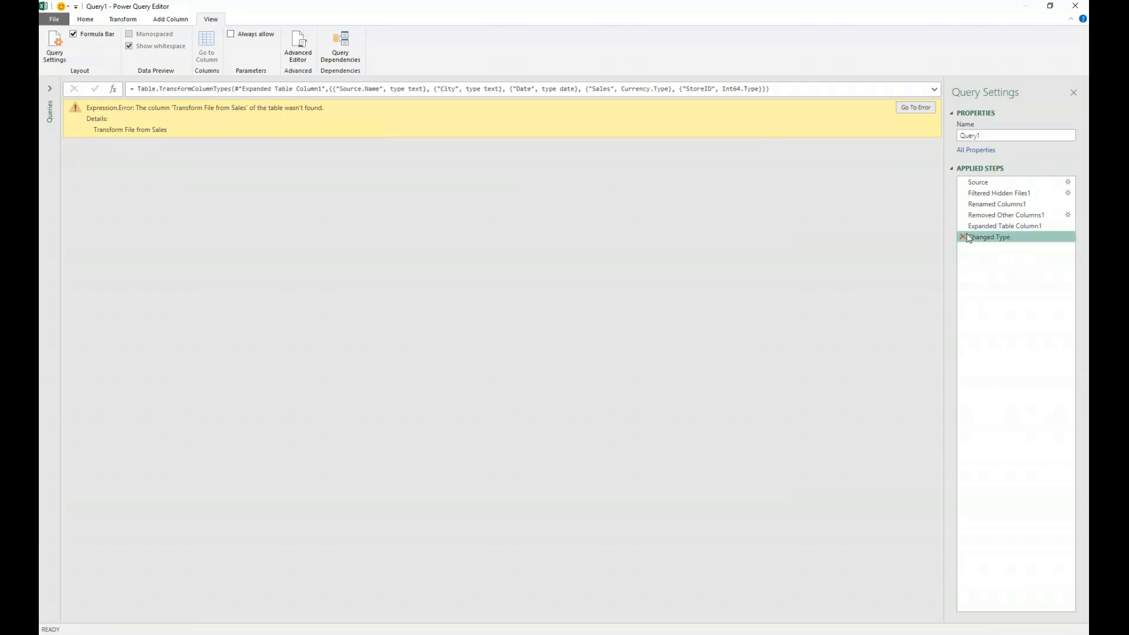
{"action": "left_click", "coordinate": [963, 236]}
{"action": "left_click", "coordinate": [962, 225]}
{"action": "left_click", "coordinate": [963, 215]}
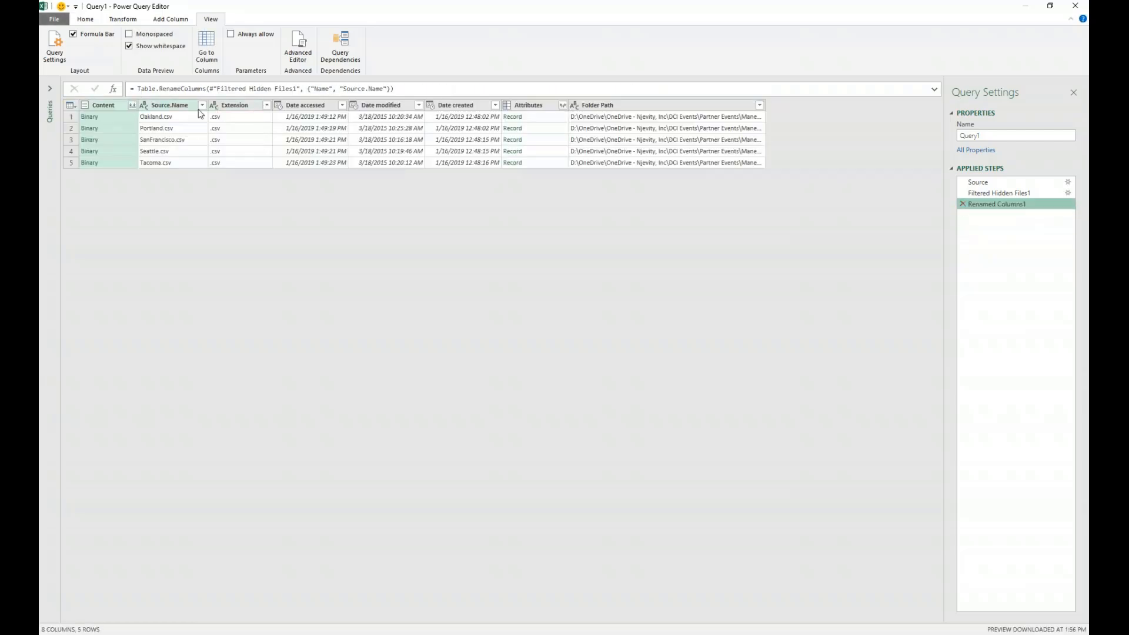
- Combine the CSV files in the Content column, then close the query editor and load the result into the workbook
{"action": "left_click", "coordinate": [133, 106]}
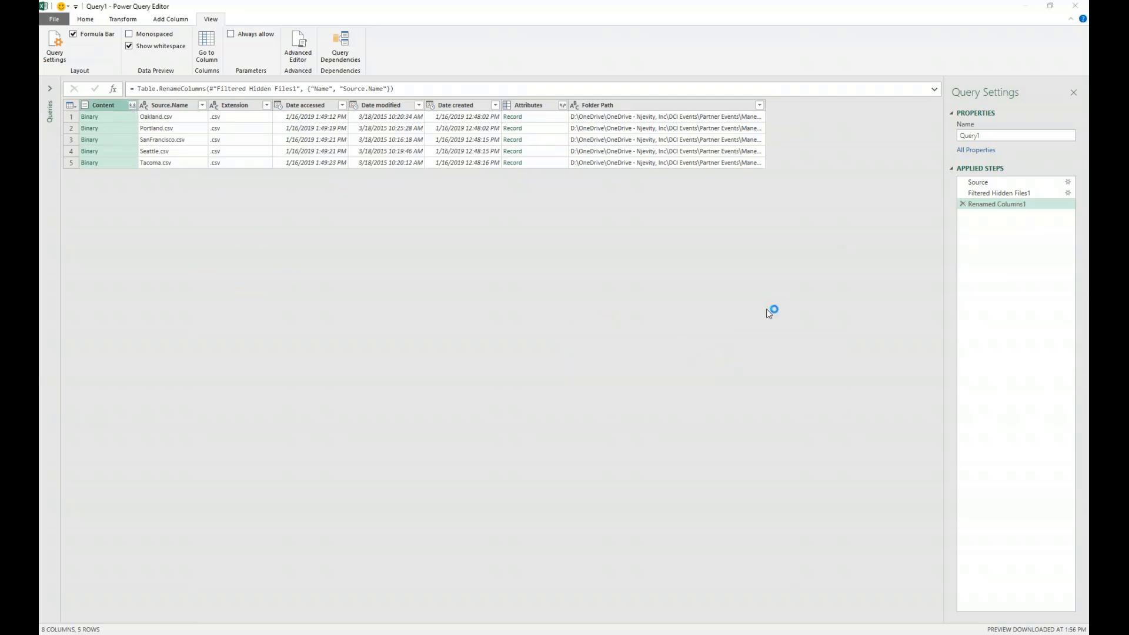
{"action": "left_click", "coordinate": [729, 474]}
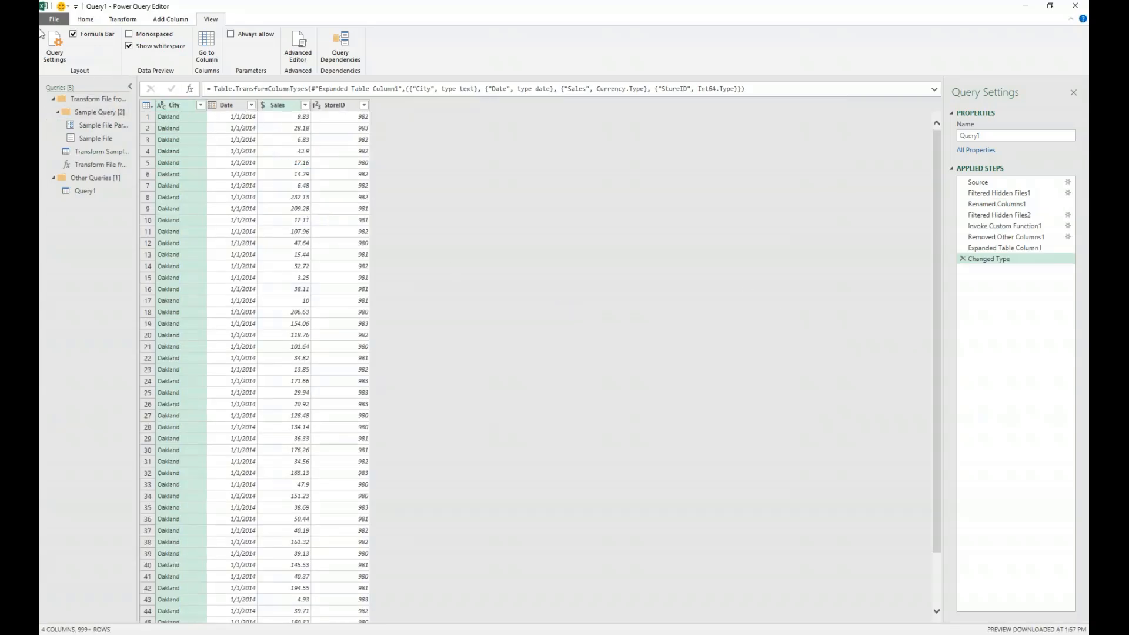
{"action": "left_click", "coordinate": [85, 19]}
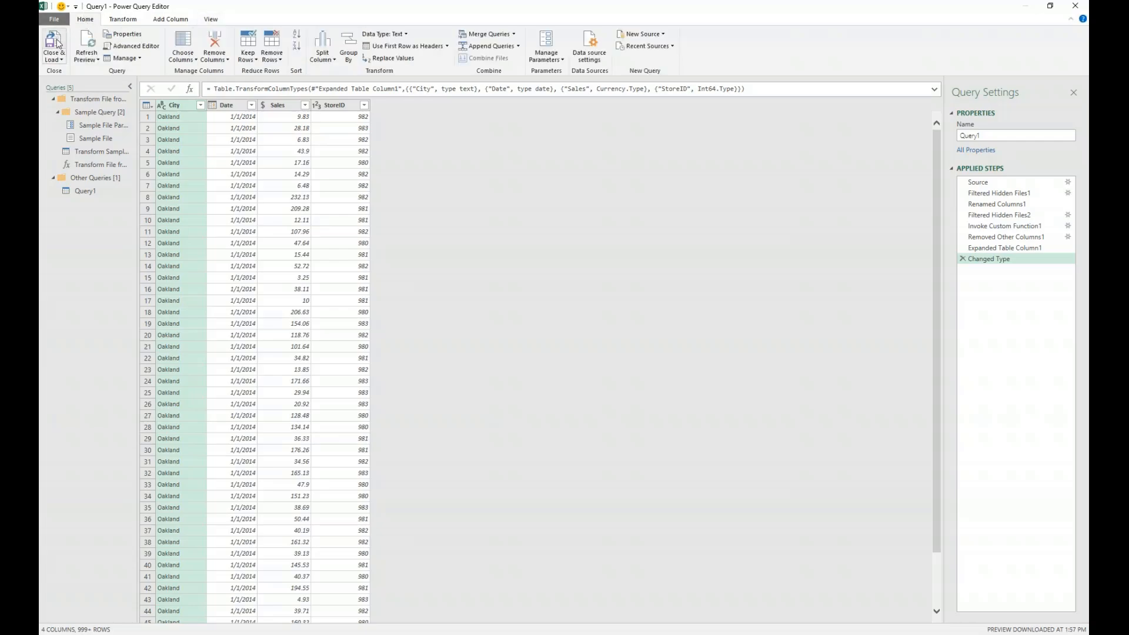
{"action": "left_click", "coordinate": [56, 42]}
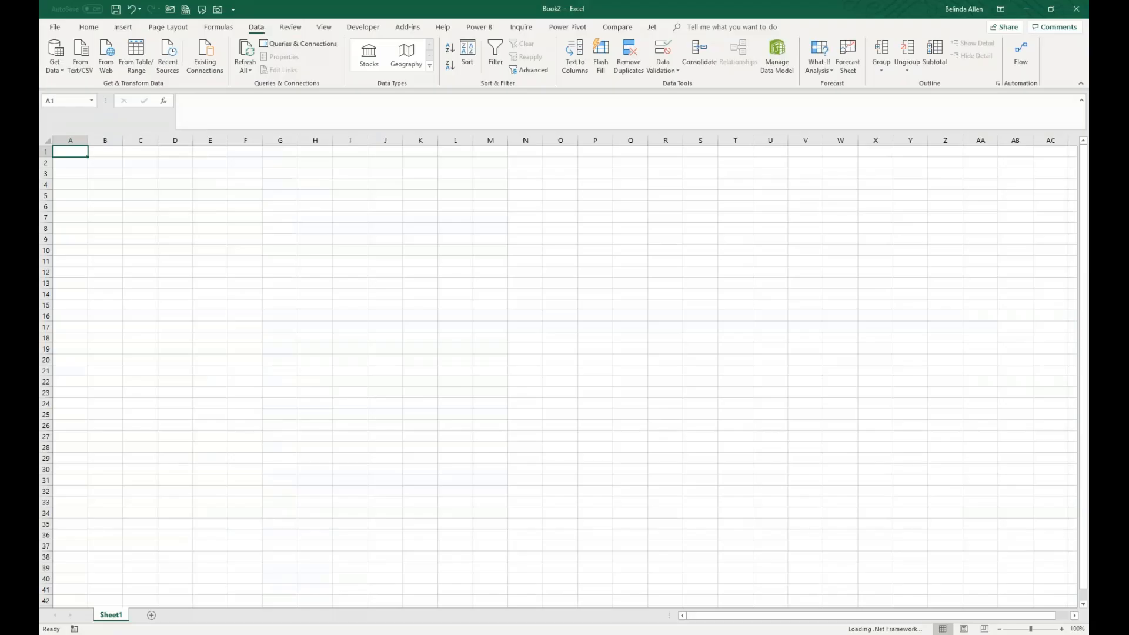
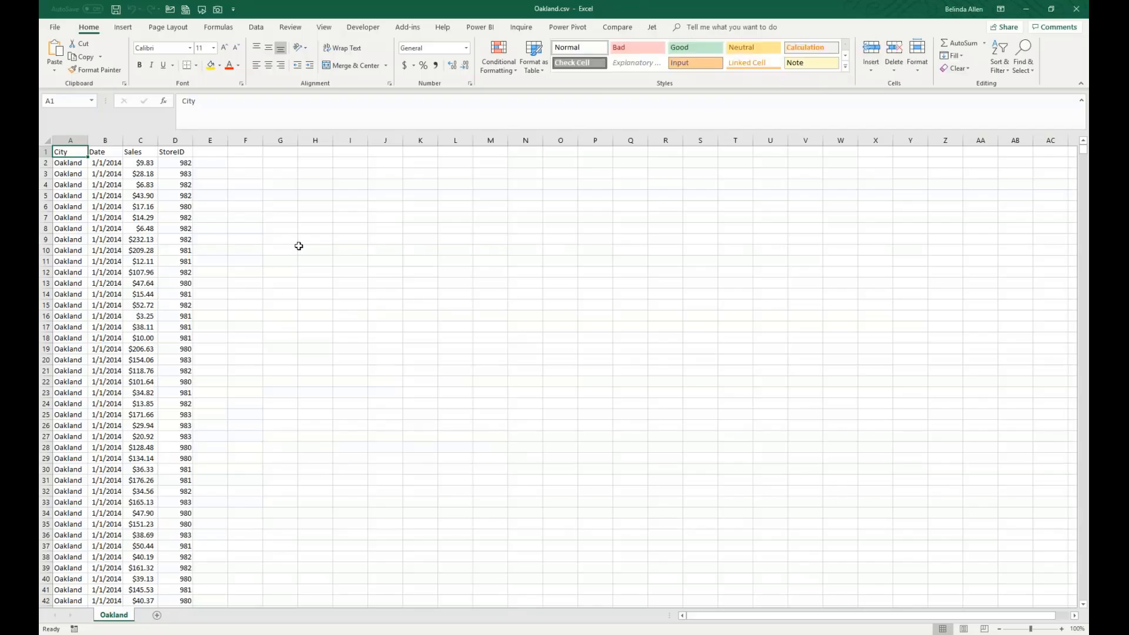
- Check which Power Pivot commands are available for the sales data in the Oakland.csv workbook
{"action": "left_click", "coordinate": [299, 246]}
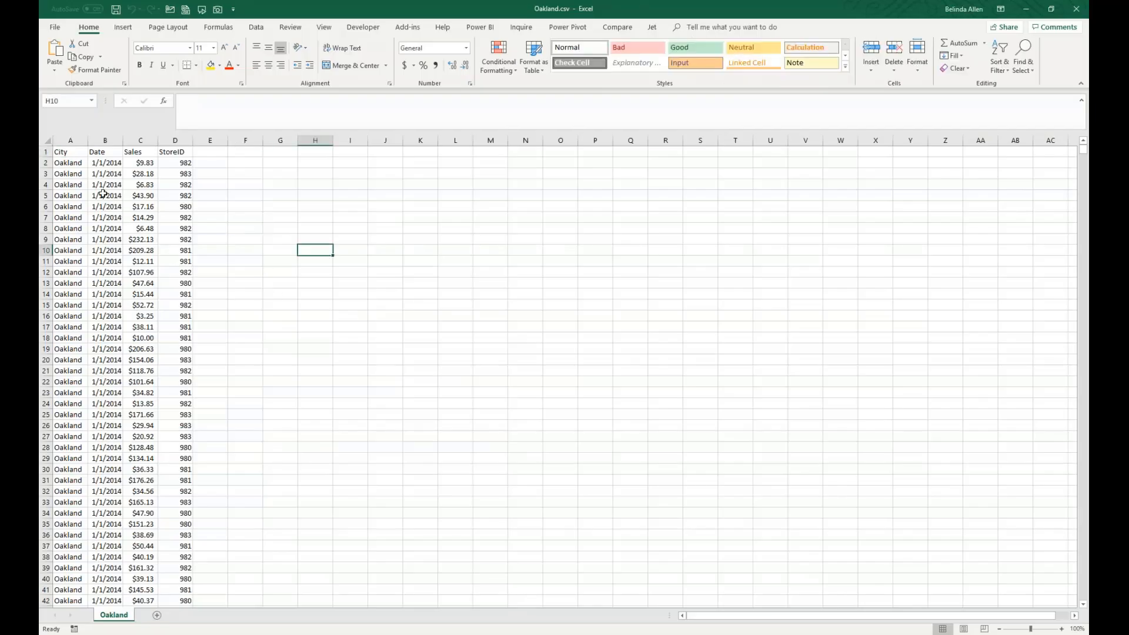
{"action": "left_click", "coordinate": [104, 194]}
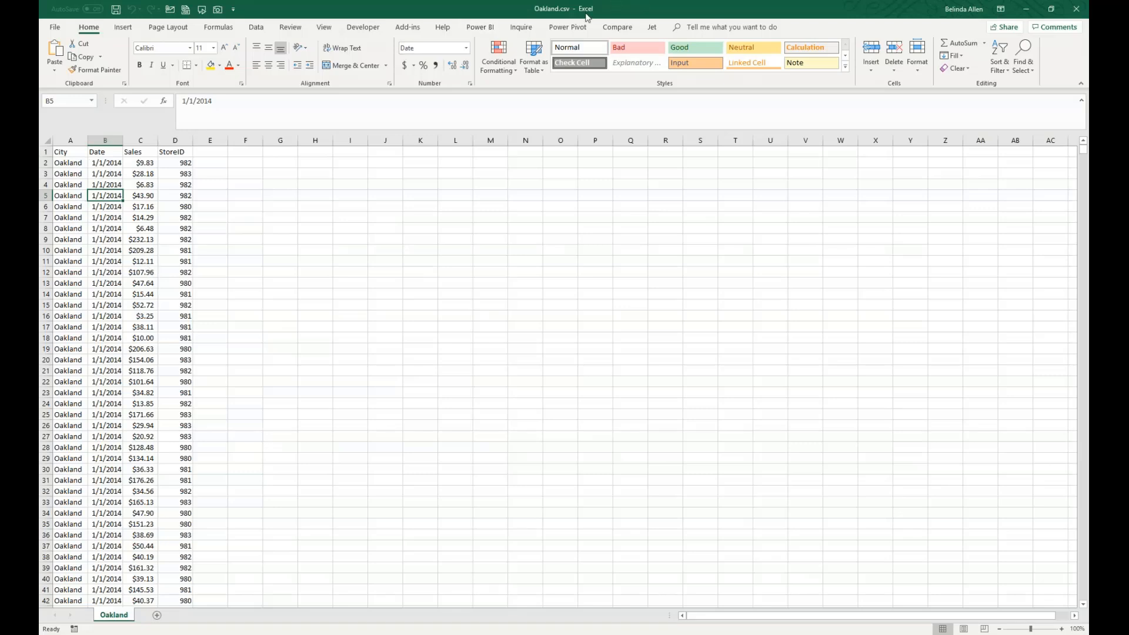
{"action": "left_click", "coordinate": [568, 27]}
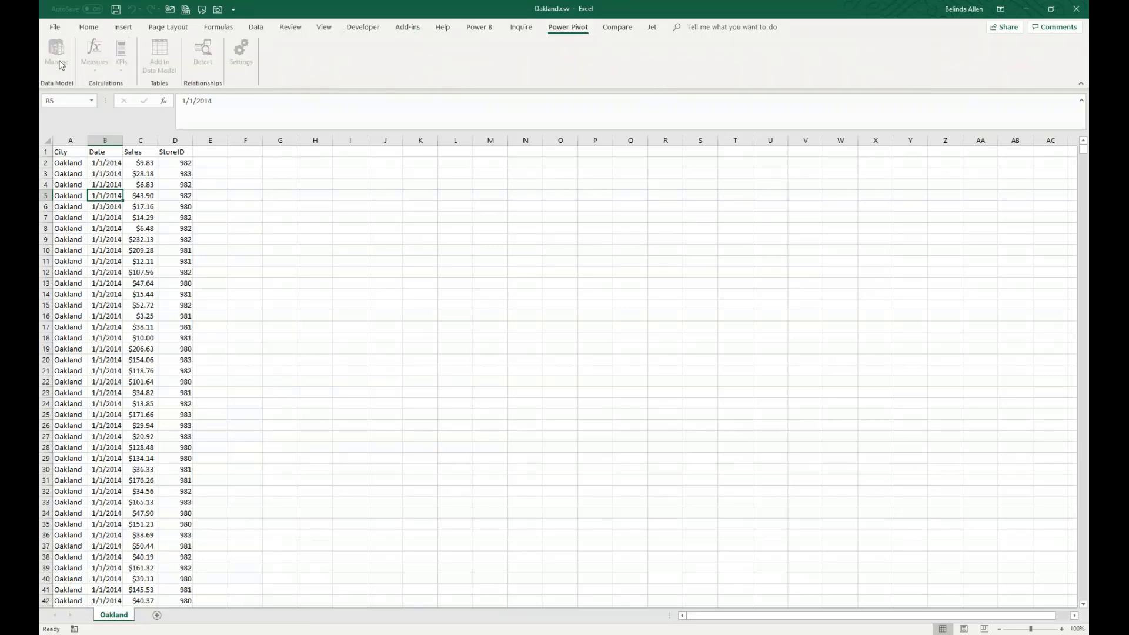
{"action": "key", "text": "Down"}
{"action": "key", "text": "Down"}
{"action": "key", "text": "Right"}
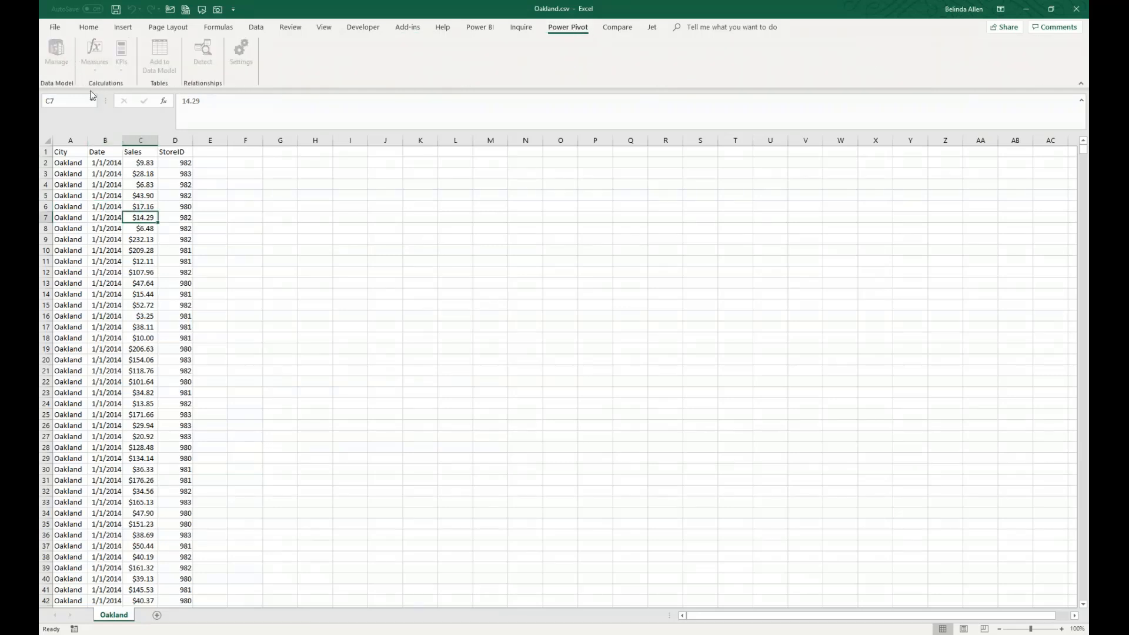
{"action": "key", "text": "Down"}
{"action": "key", "text": "Down"}
{"action": "key", "text": "Down"}
{"action": "key", "text": "Down"}
{"action": "key", "text": "Down"}
{"action": "key", "text": "Down"}
{"action": "left_click", "coordinate": [89, 27]}
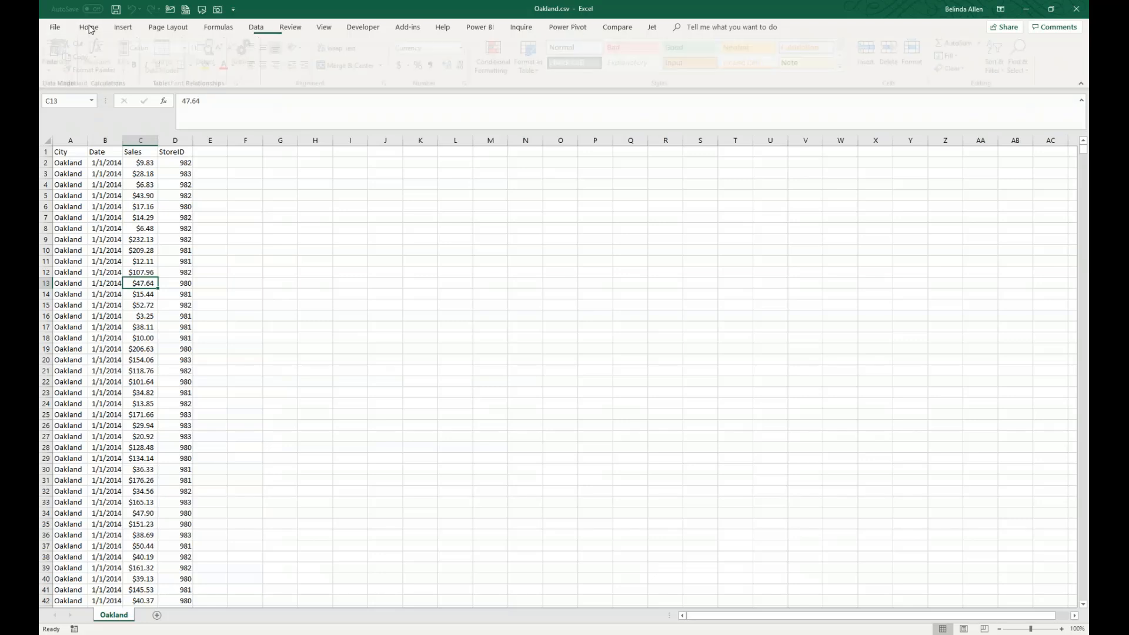
- Format the Oakland sales data as a table with a blue light style, using the detected range
{"action": "left_click", "coordinate": [119, 241]}
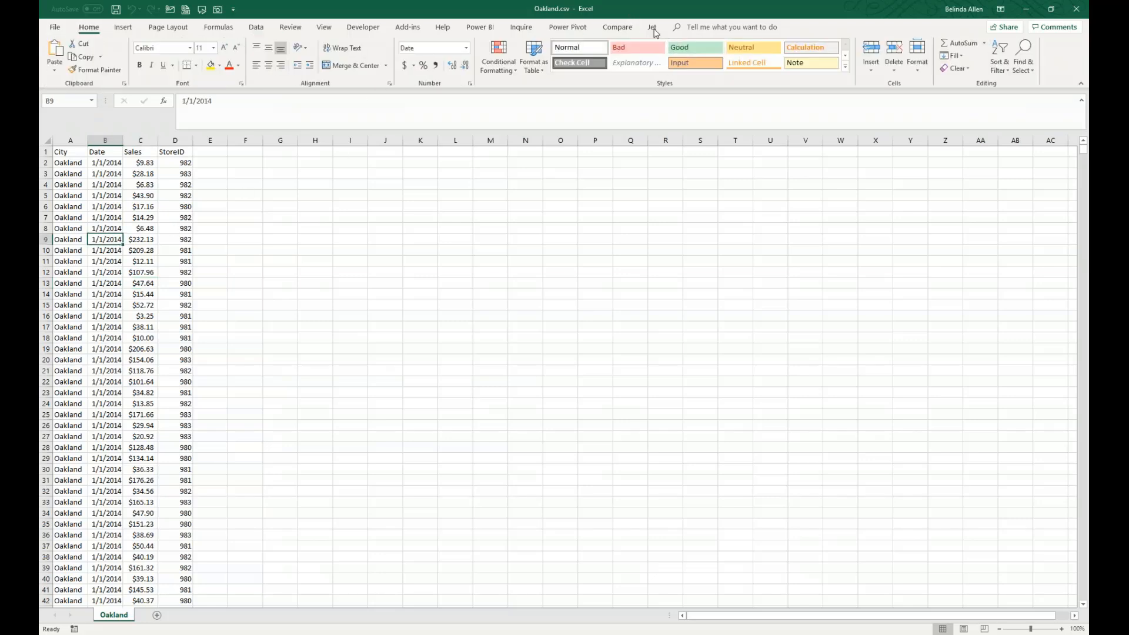
{"action": "left_click", "coordinate": [534, 56]}
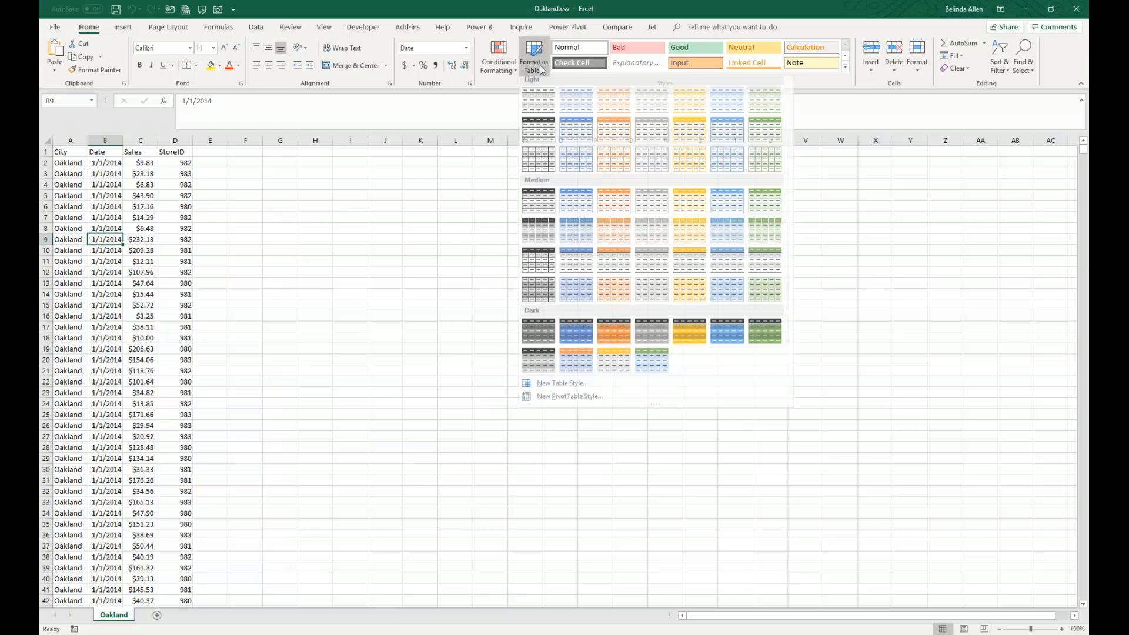
{"action": "left_click", "coordinate": [568, 141]}
{"action": "left_click", "coordinate": [445, 328]}
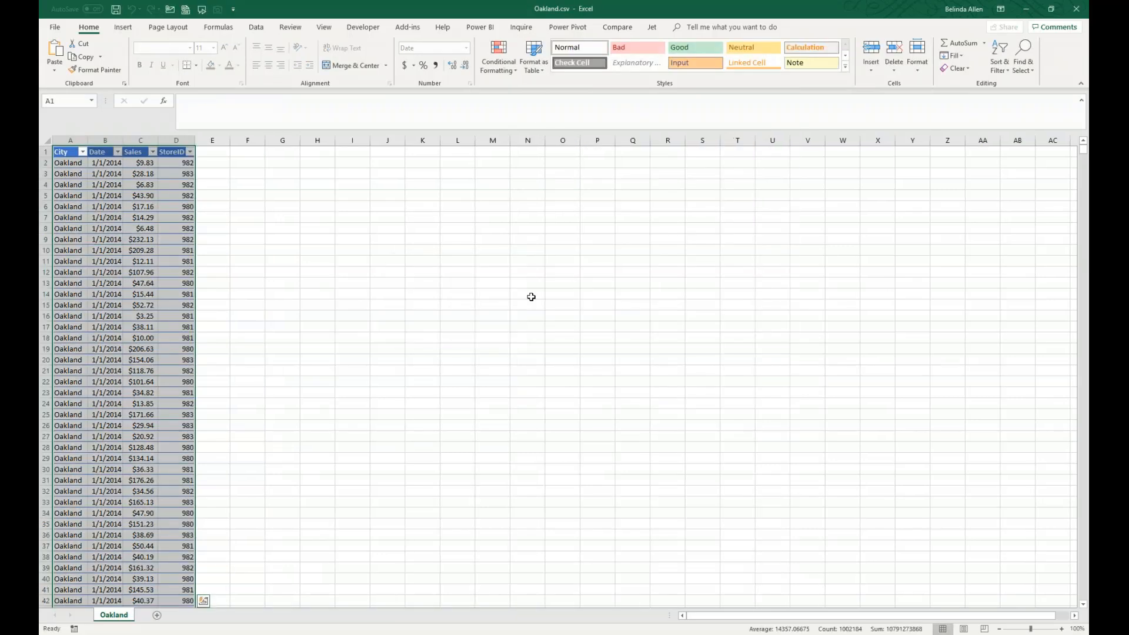
- Save the Oakland workbook in the Maner folder as an Excel Workbook (*.xlsx)
{"action": "left_click", "coordinate": [567, 27]}
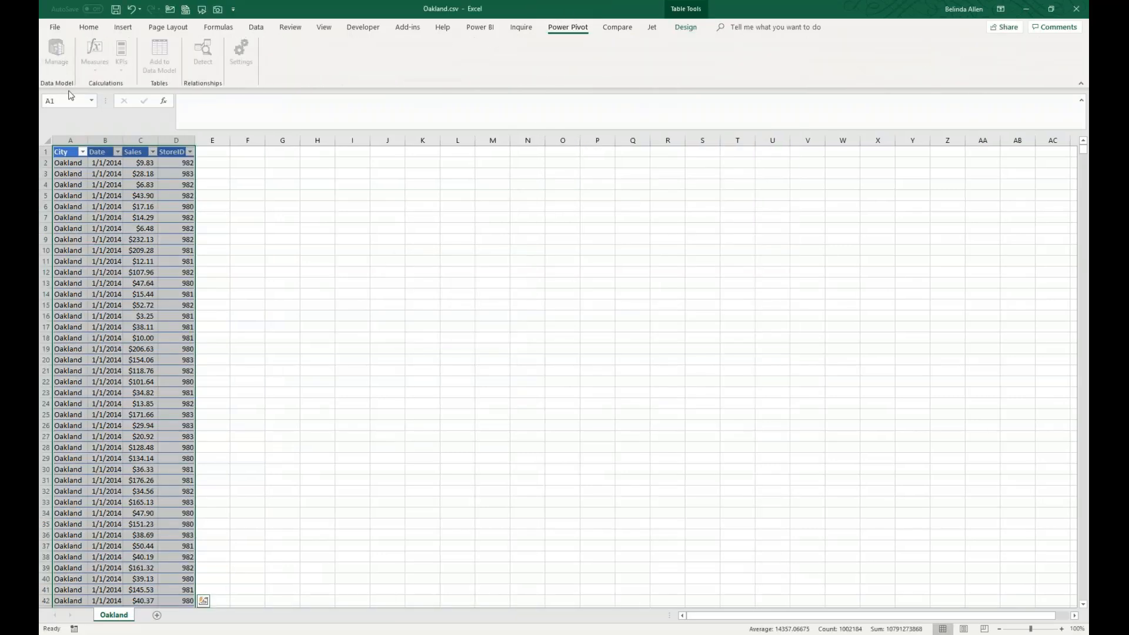
{"action": "left_click", "coordinate": [209, 307]}
{"action": "left_click", "coordinate": [54, 27]}
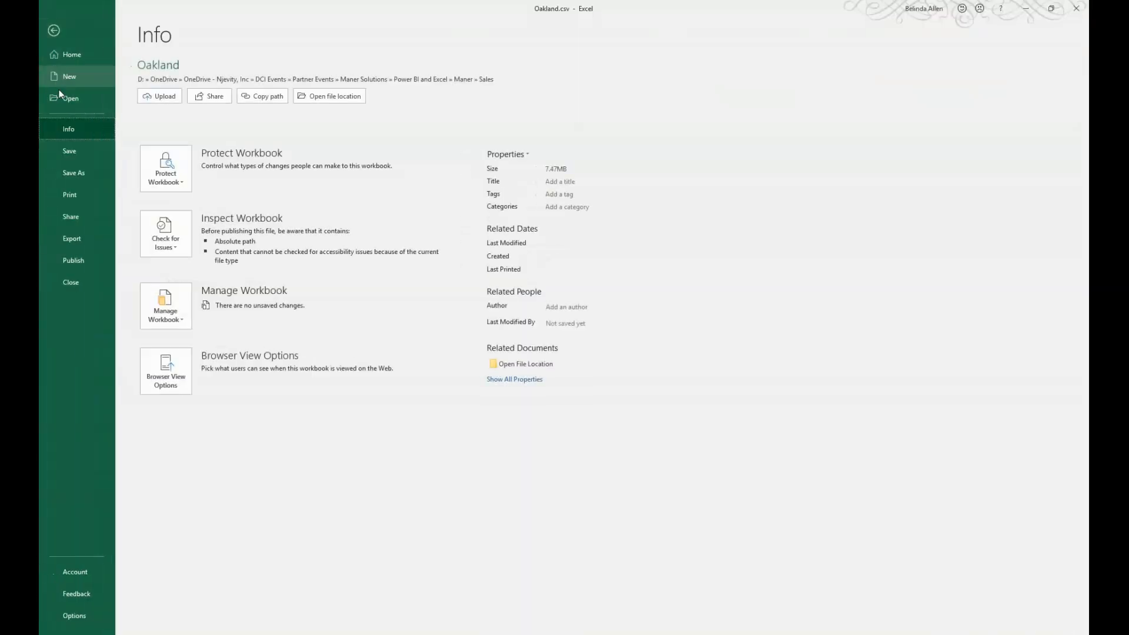
{"action": "left_click", "coordinate": [76, 173]}
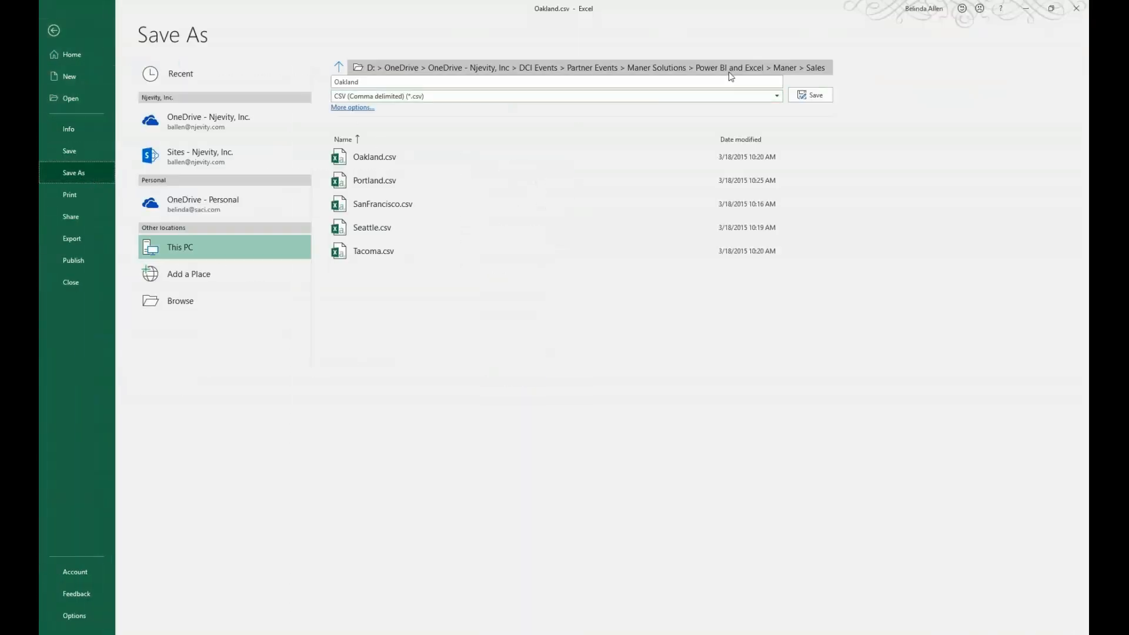
{"action": "left_click", "coordinate": [339, 67]}
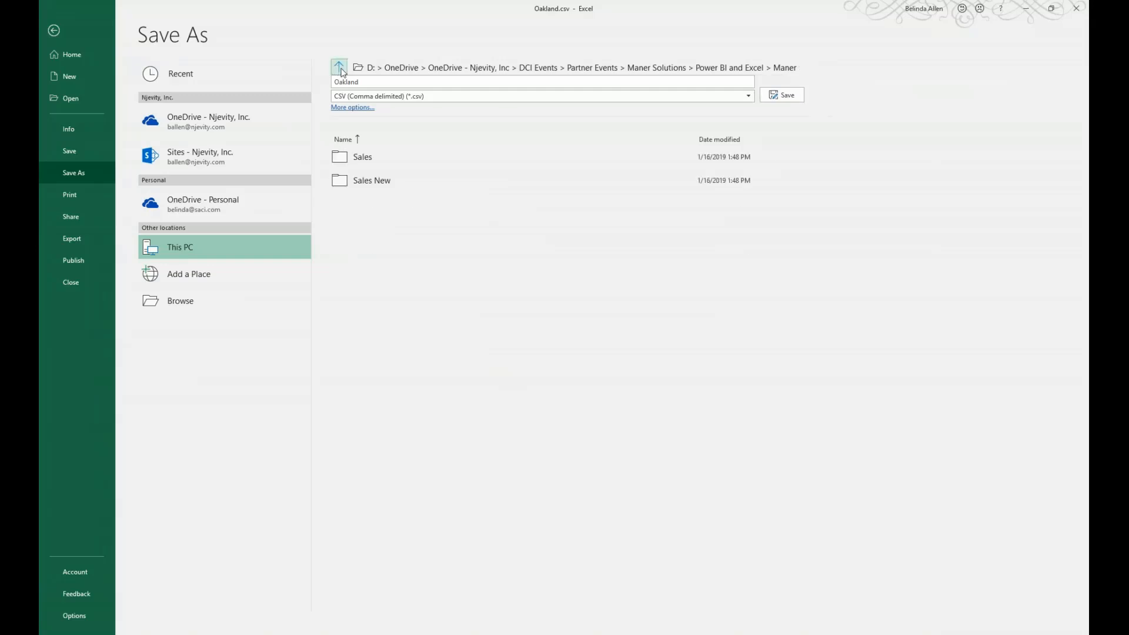
{"action": "left_click", "coordinate": [520, 97]}
{"action": "left_click", "coordinate": [439, 110]}
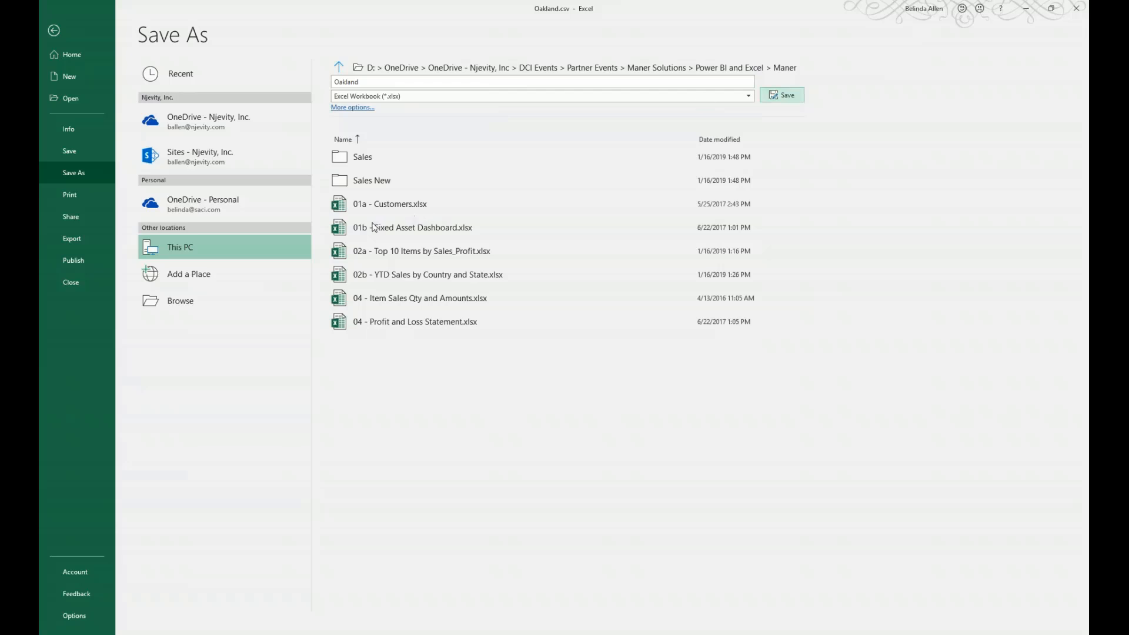
{"action": "left_click", "coordinate": [782, 95]}
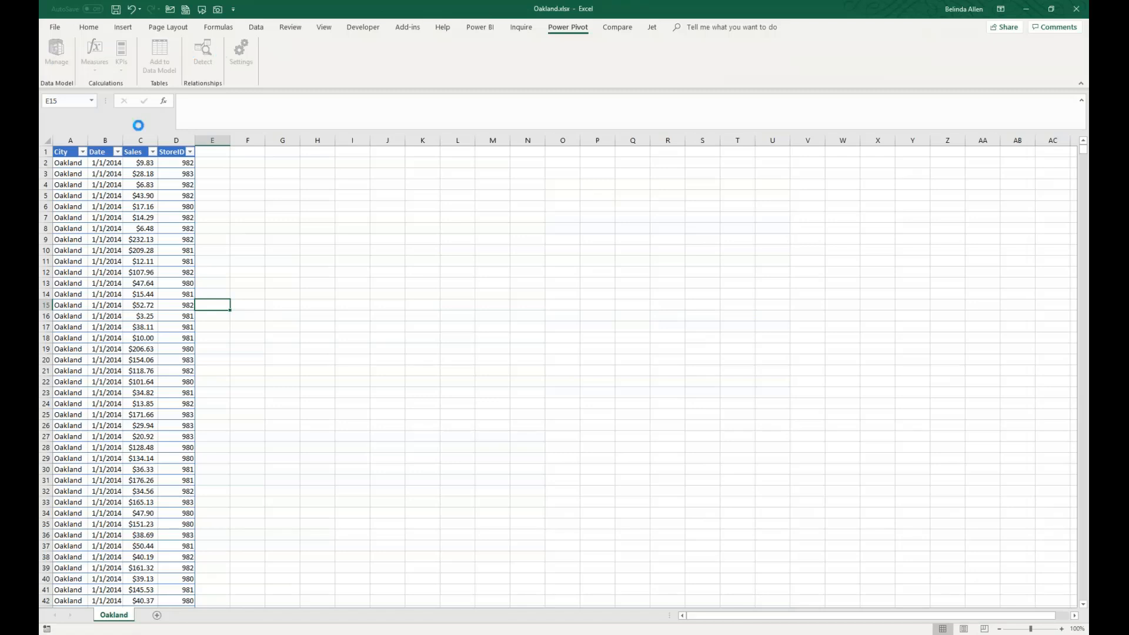
- Open the Power Pivot data model for the Oakland table and review its database and data service import options
{"action": "left_click", "coordinate": [106, 185]}
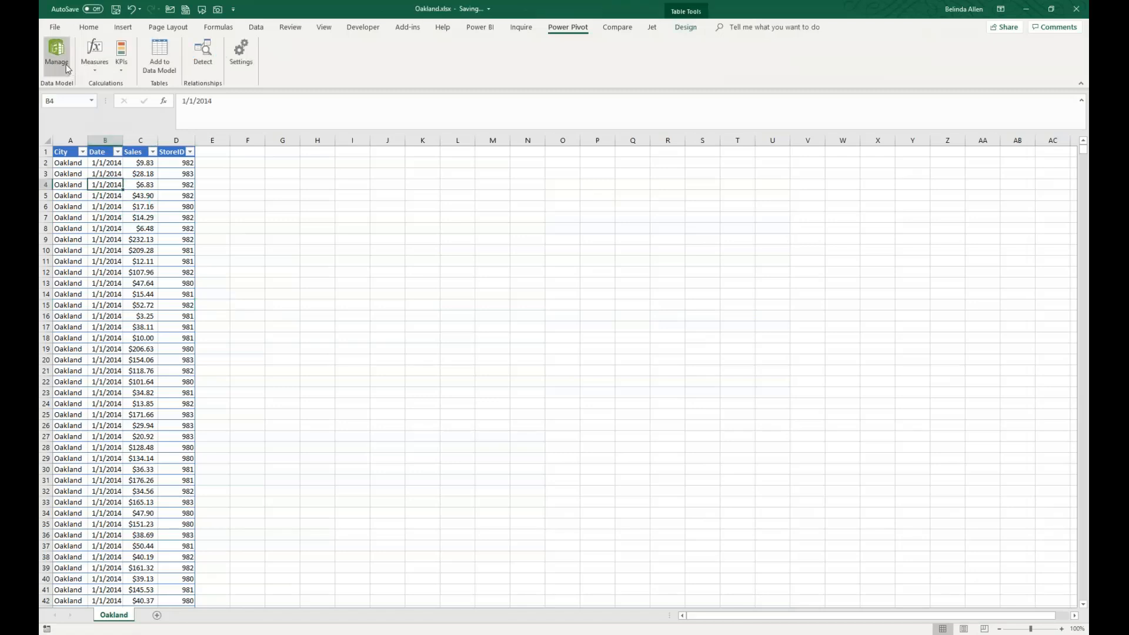
{"action": "left_click", "coordinate": [58, 54]}
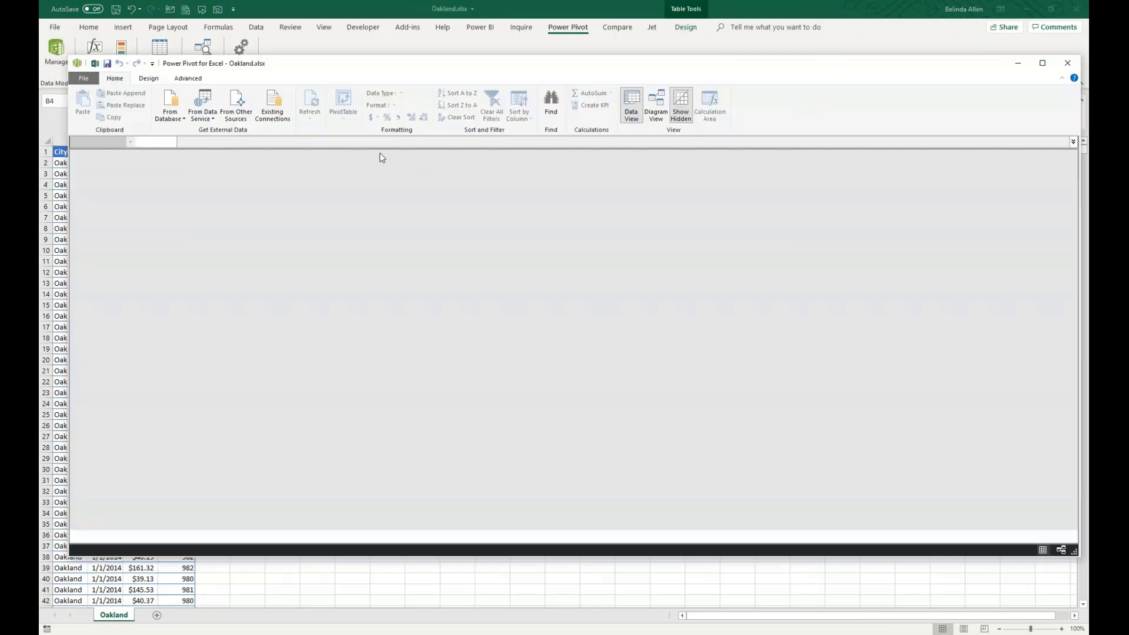
{"action": "left_click", "coordinate": [177, 120]}
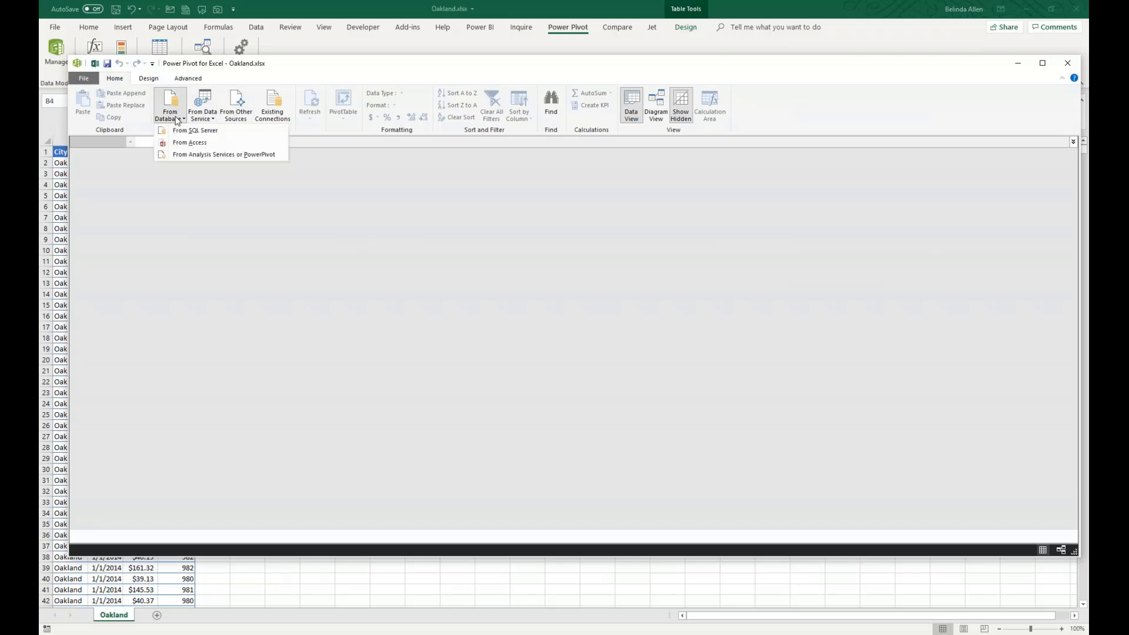
{"action": "left_click", "coordinate": [214, 120]}
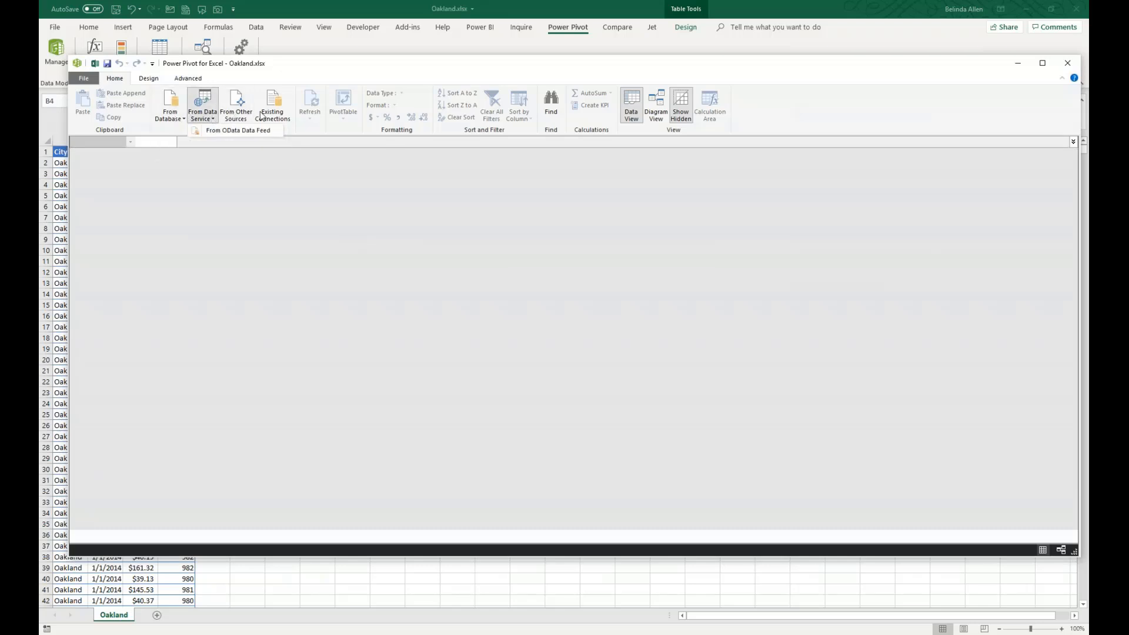
- Try to open the existing connection "Query - Transform Sample File from Query1" and close the Power Pivot window
{"action": "left_click", "coordinate": [279, 112]}
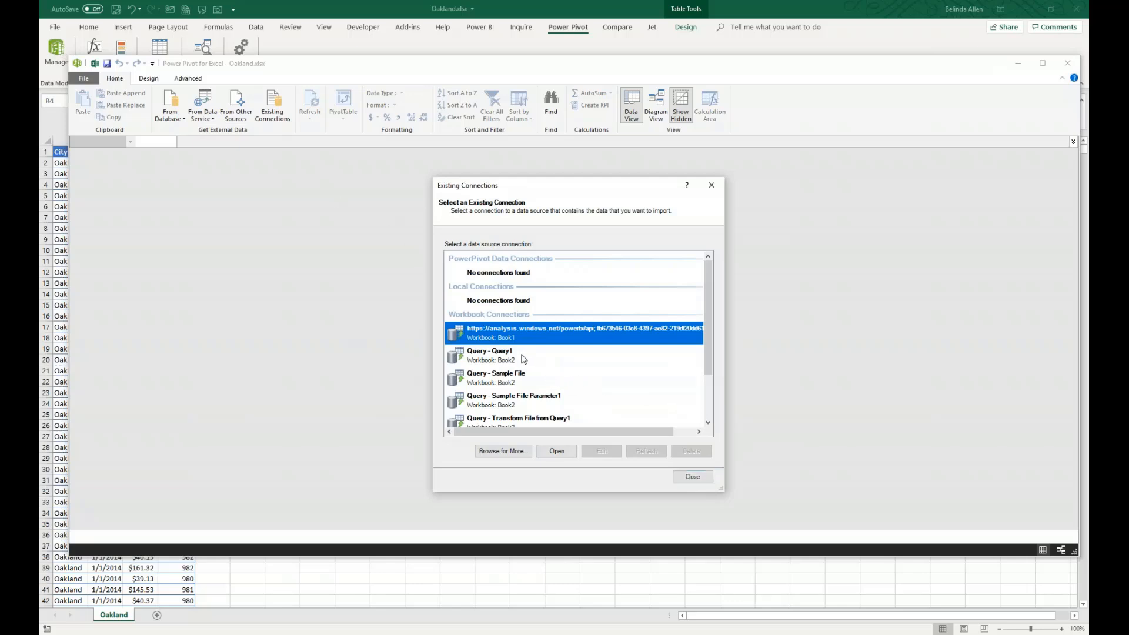
{"action": "scroll", "coordinate": [564, 376], "scroll_direction": "down", "scroll_amount": 2}
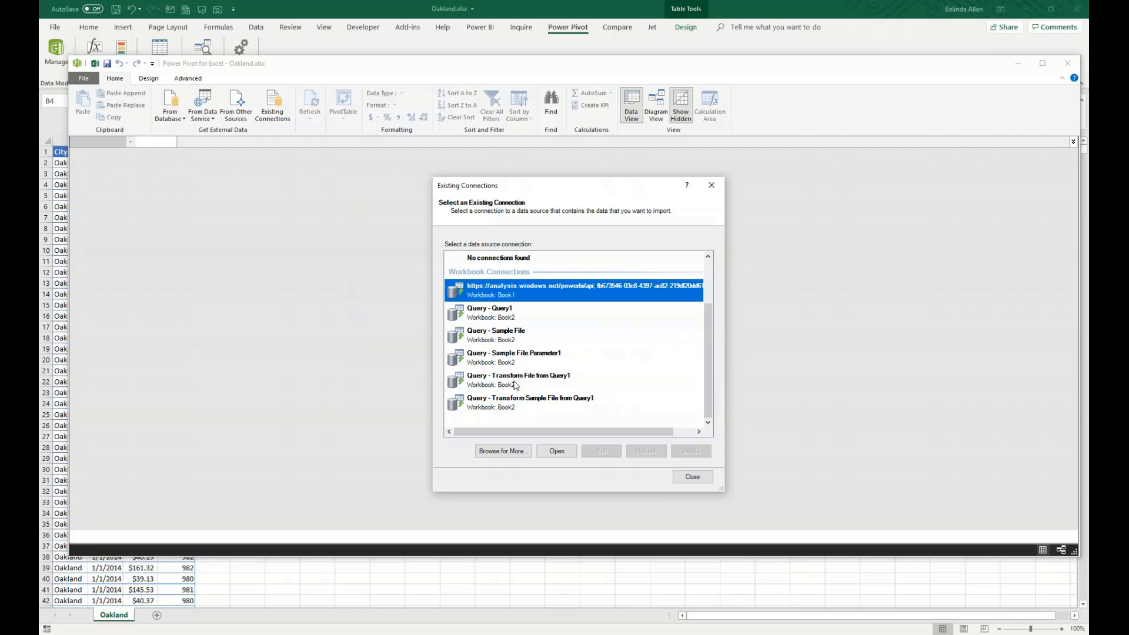
{"action": "left_click", "coordinate": [511, 407]}
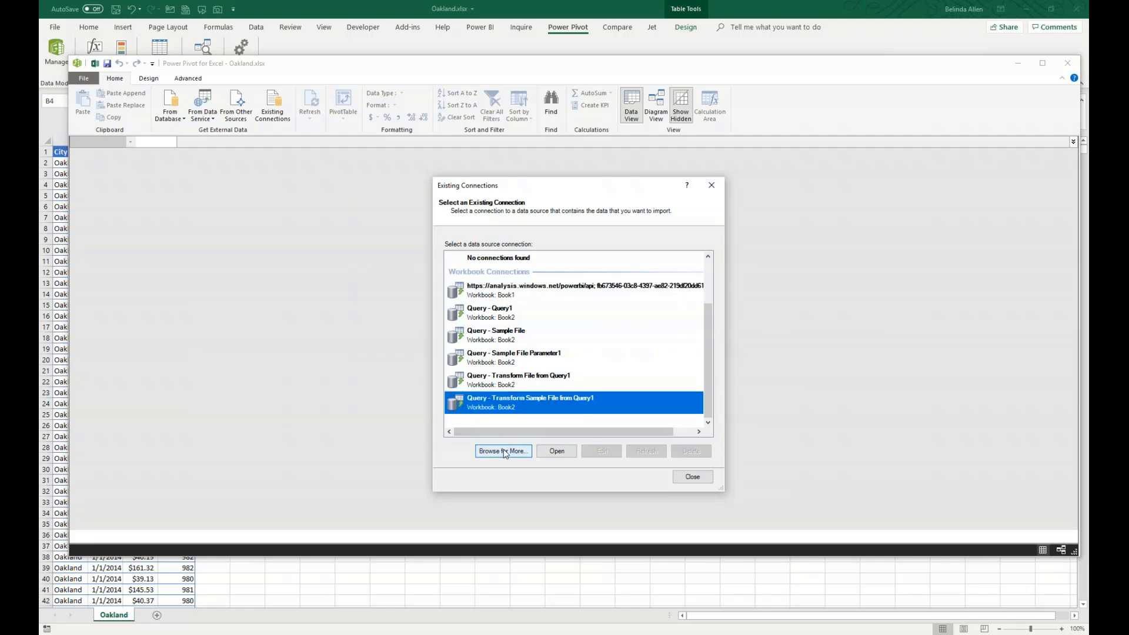
{"action": "left_click", "coordinate": [556, 451]}
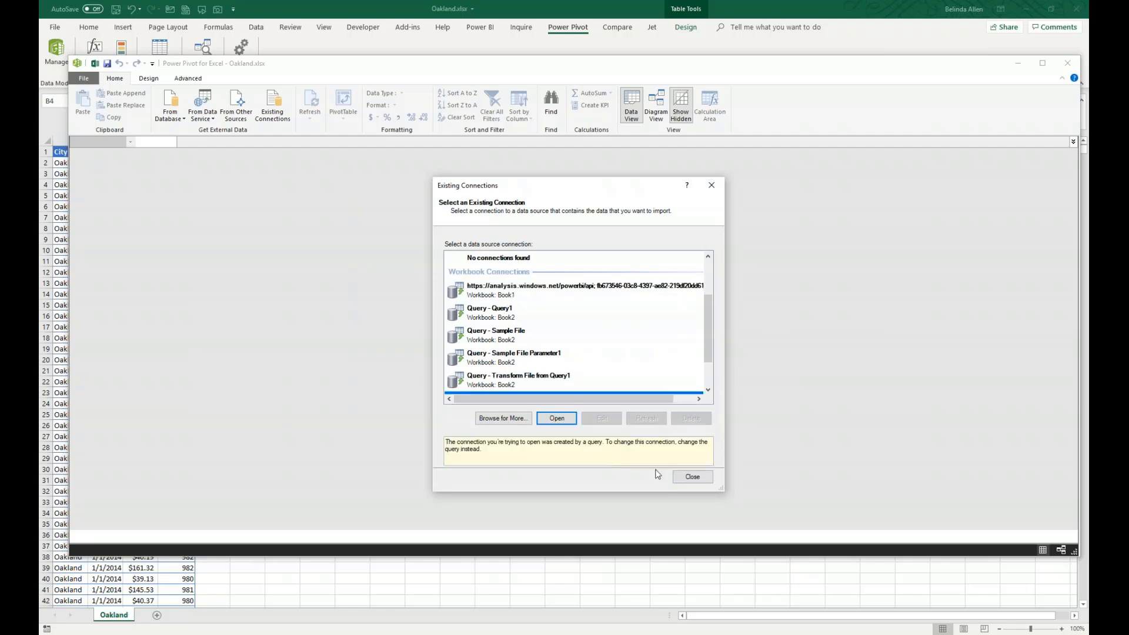
{"action": "left_click", "coordinate": [693, 477]}
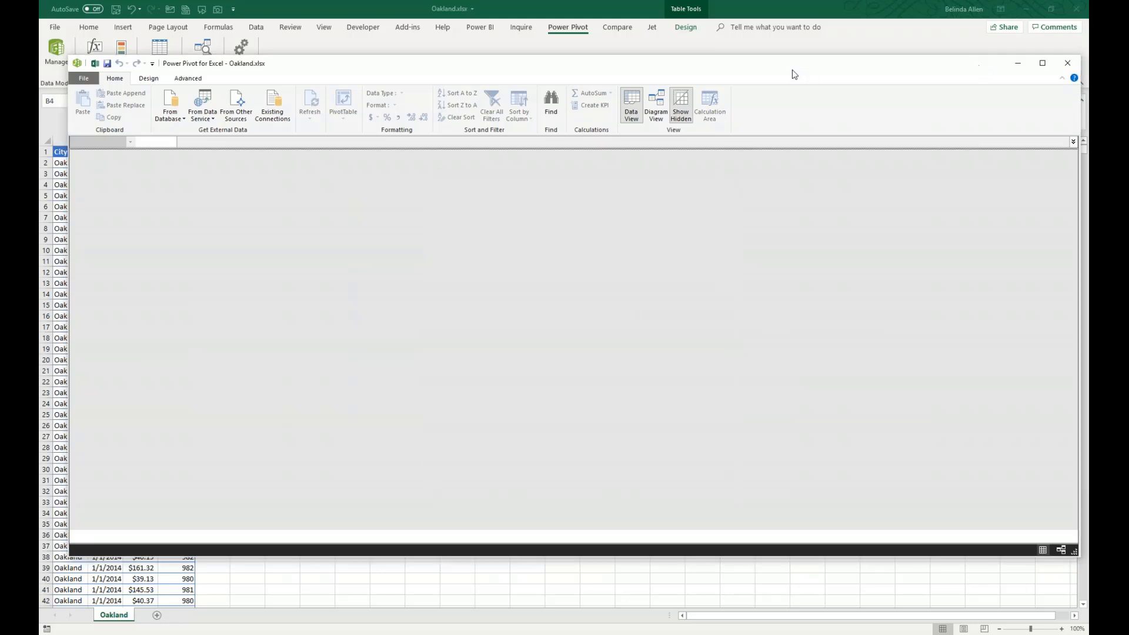
{"action": "left_click", "coordinate": [1066, 64]}
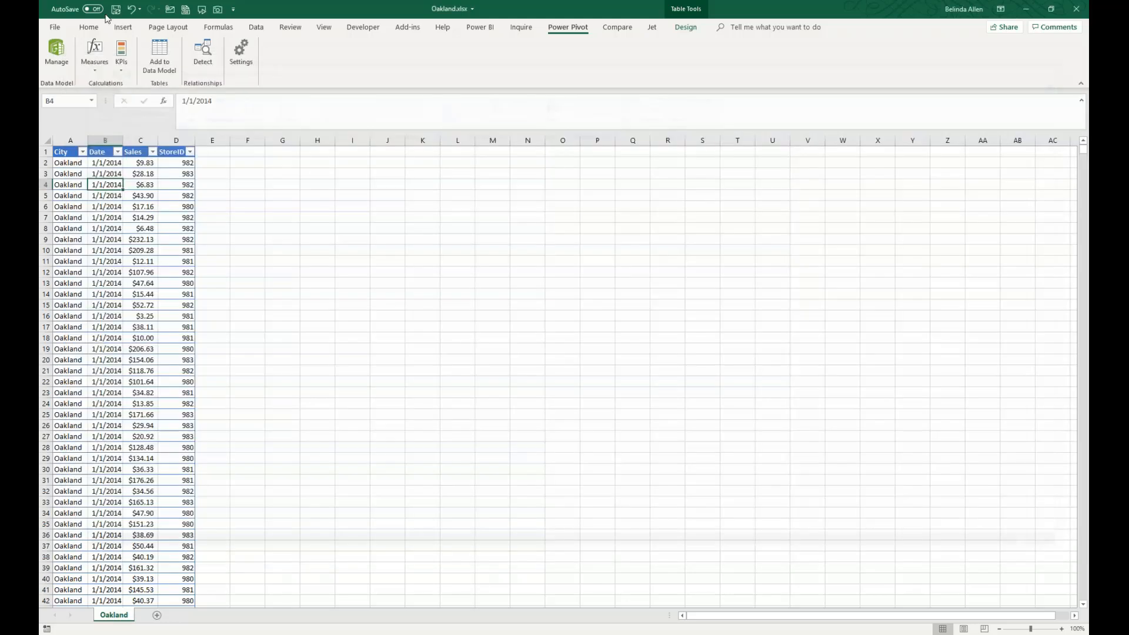
- Switch to the Book2 workbook and open its Power Pivot data model
{"action": "left_click", "coordinate": [102, 203]}
{"action": "left_click", "coordinate": [332, 242]}
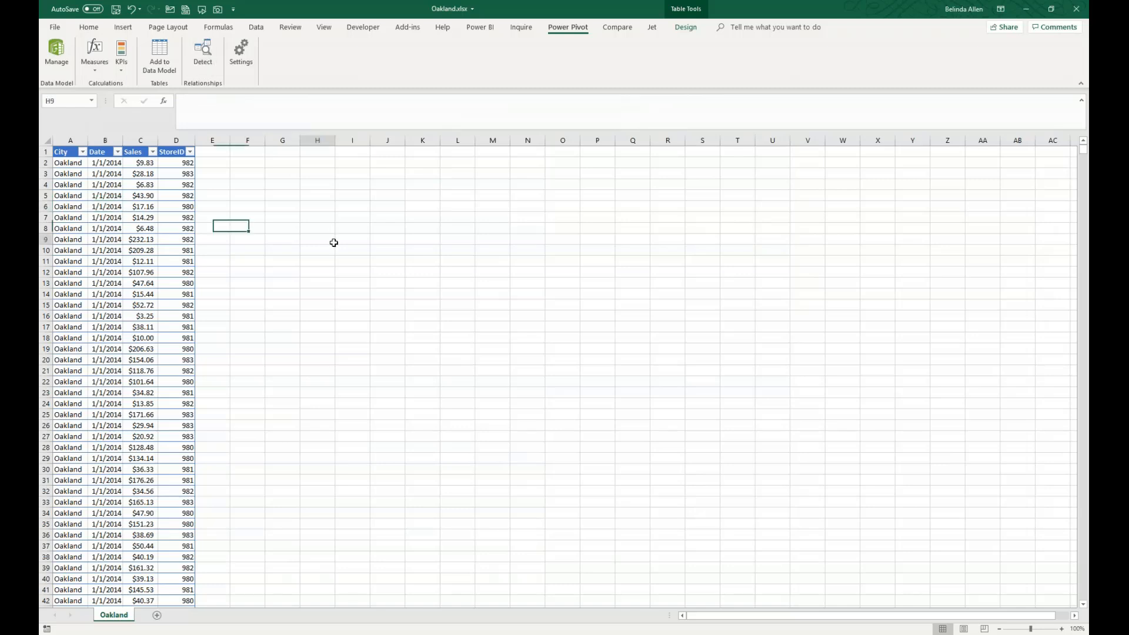
{"action": "mouse_move", "coordinate": [263, 629]}
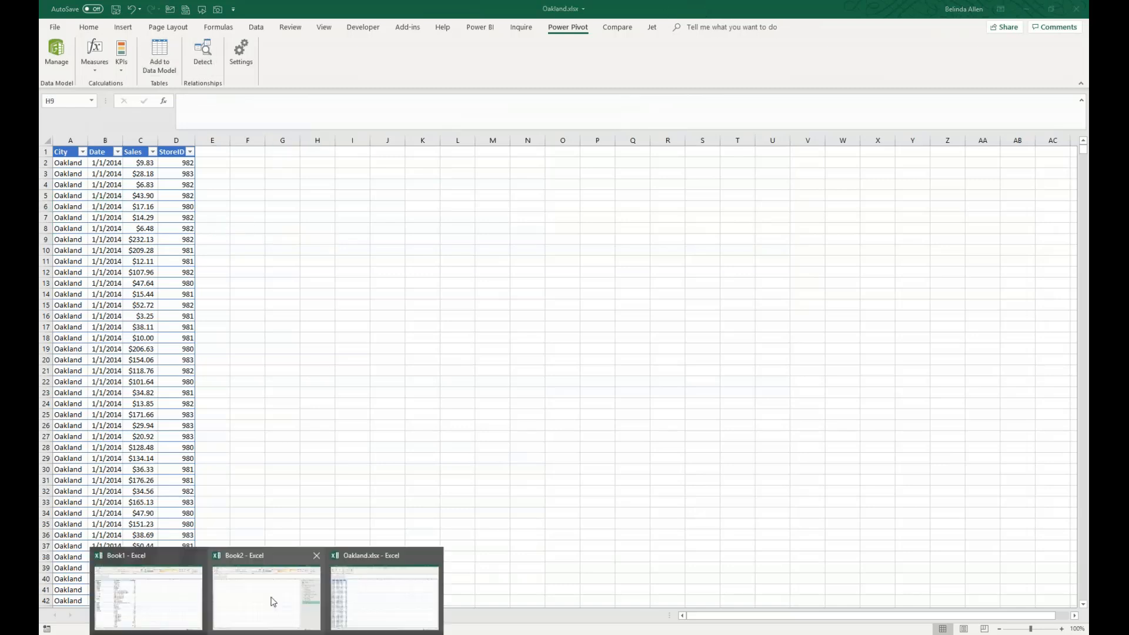
{"action": "left_click", "coordinate": [268, 601]}
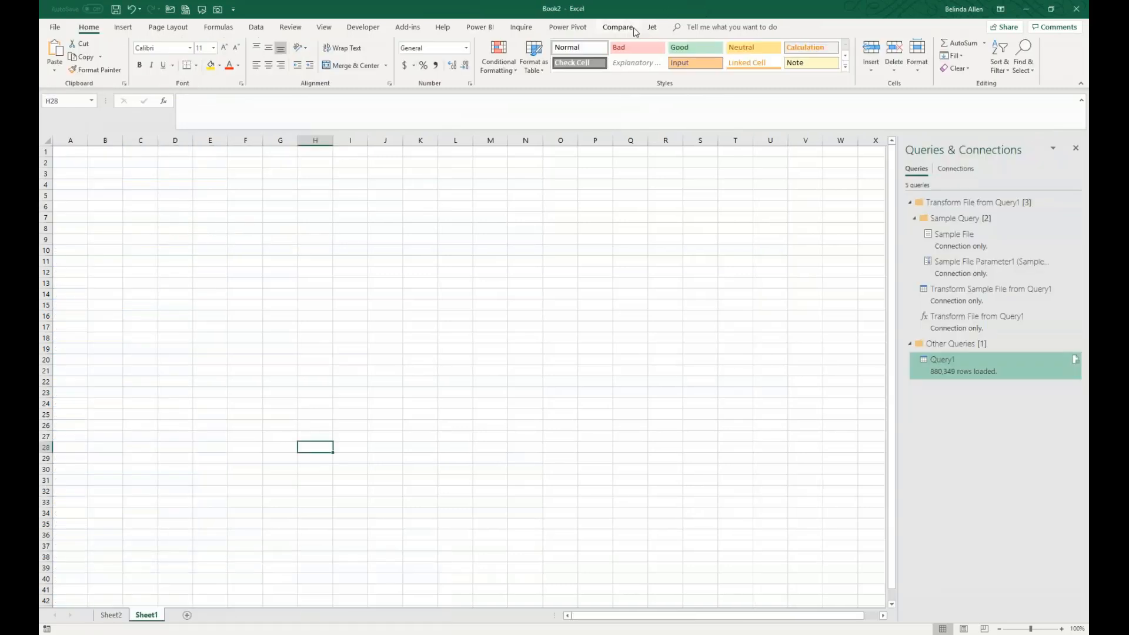
{"action": "left_click", "coordinate": [564, 28]}
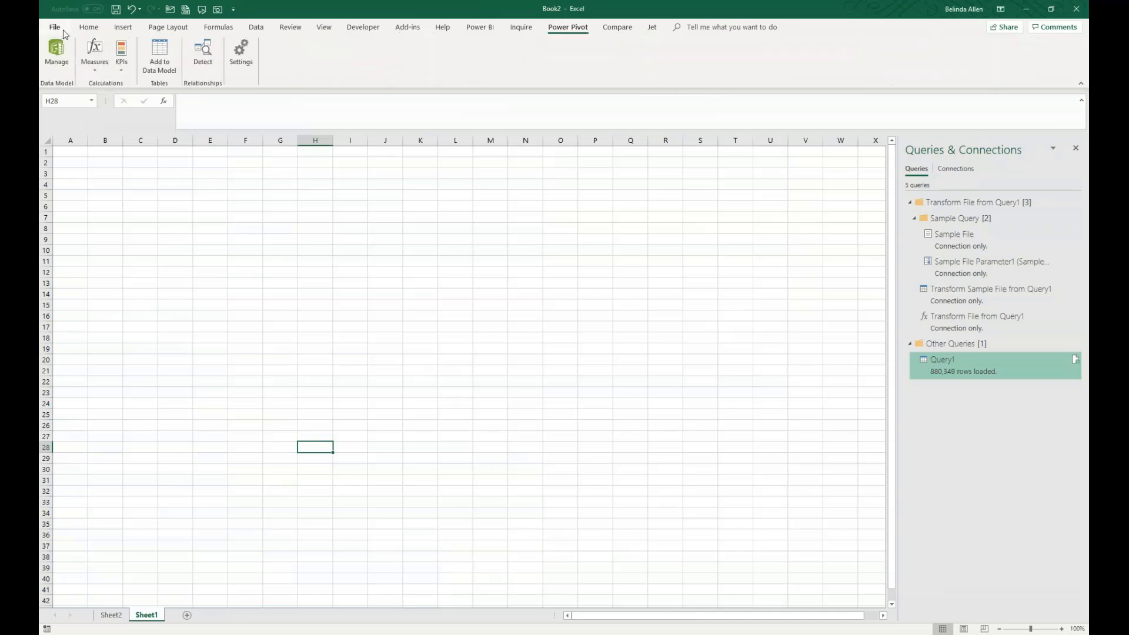
{"action": "left_click", "coordinate": [57, 54]}
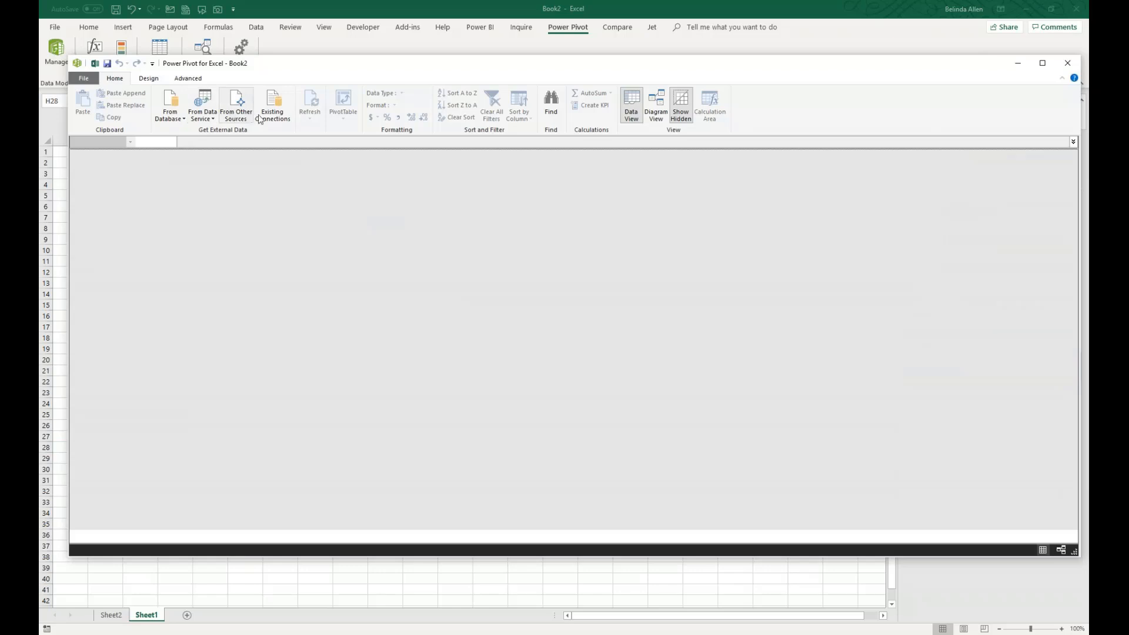
- Review the existing connections available to Book2's data model and start browsing for more connection files
{"action": "left_click", "coordinate": [272, 109]}
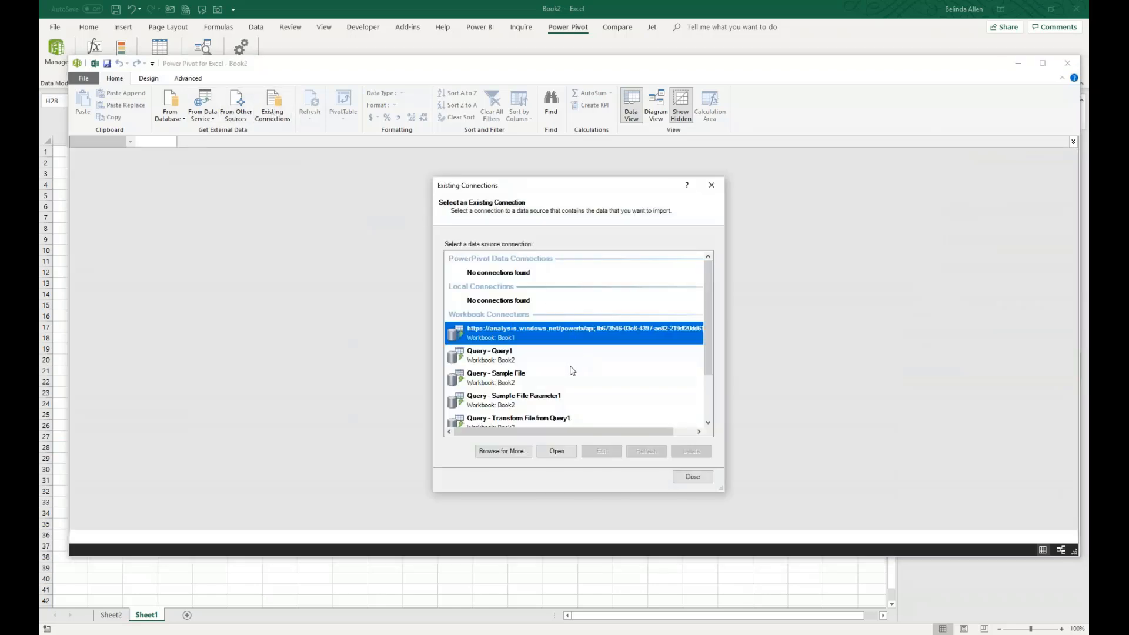
{"action": "scroll", "coordinate": [576, 370], "scroll_direction": "down", "scroll_amount": 2}
{"action": "scroll", "coordinate": [559, 404], "scroll_direction": "up", "scroll_amount": 2}
{"action": "scroll", "coordinate": [562, 393], "scroll_direction": "up", "scroll_amount": 1}
{"action": "left_click", "coordinate": [503, 451]}
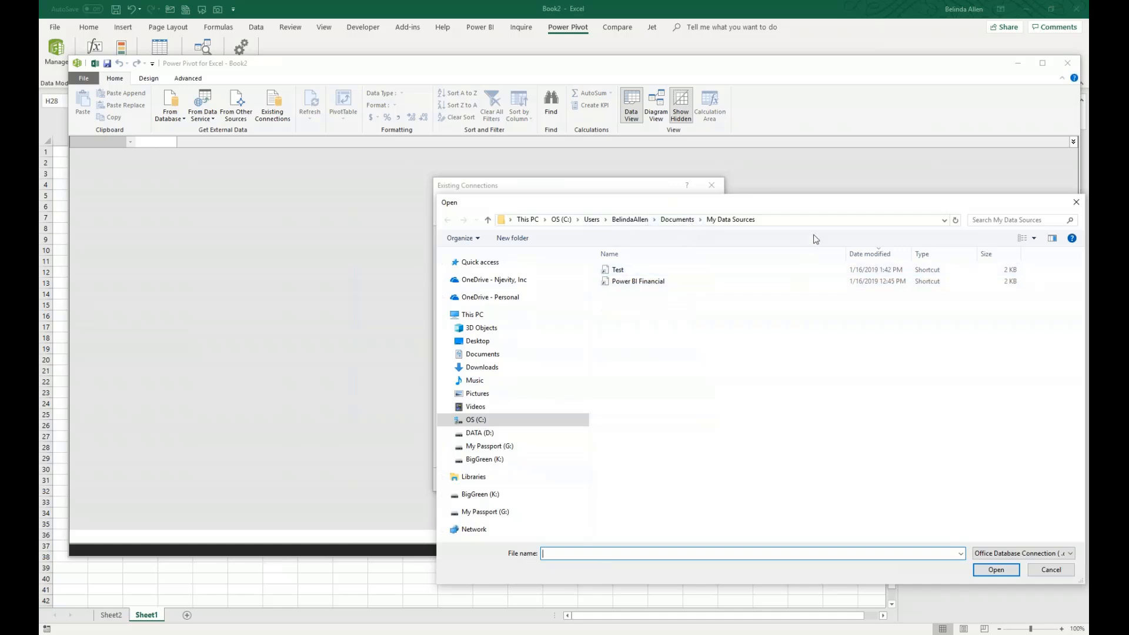
- Go to the copied Sales folder path in the connection file browser and move up to its parent Maner folder
{"action": "left_click", "coordinate": [797, 220]}
{"action": "type", "text": "let"}
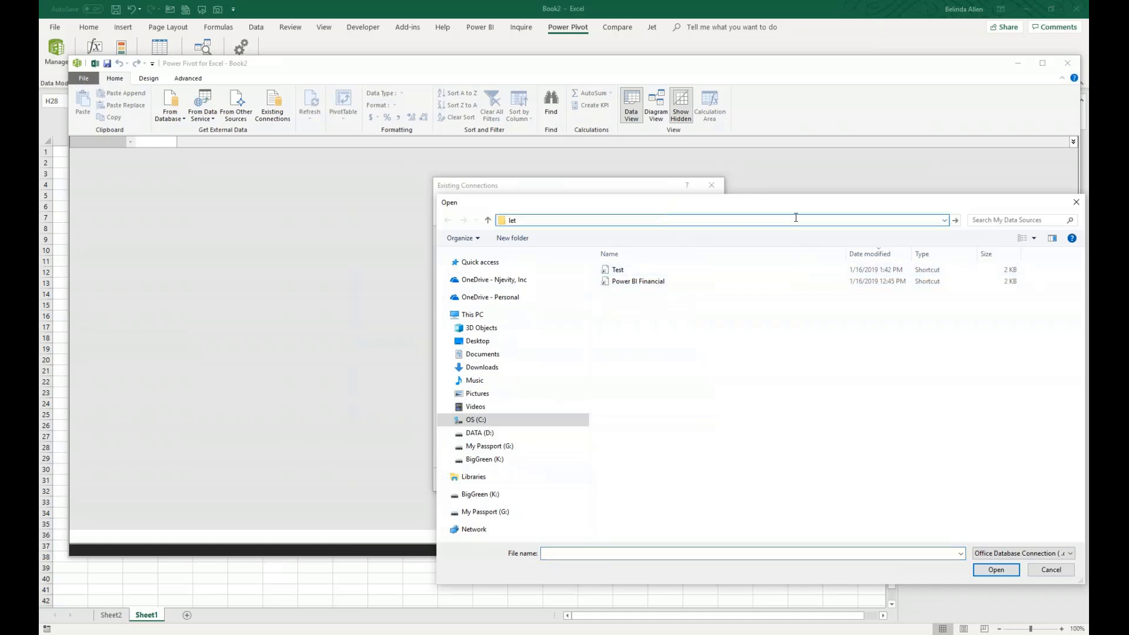
{"action": "key", "text": "alt+Tab"}
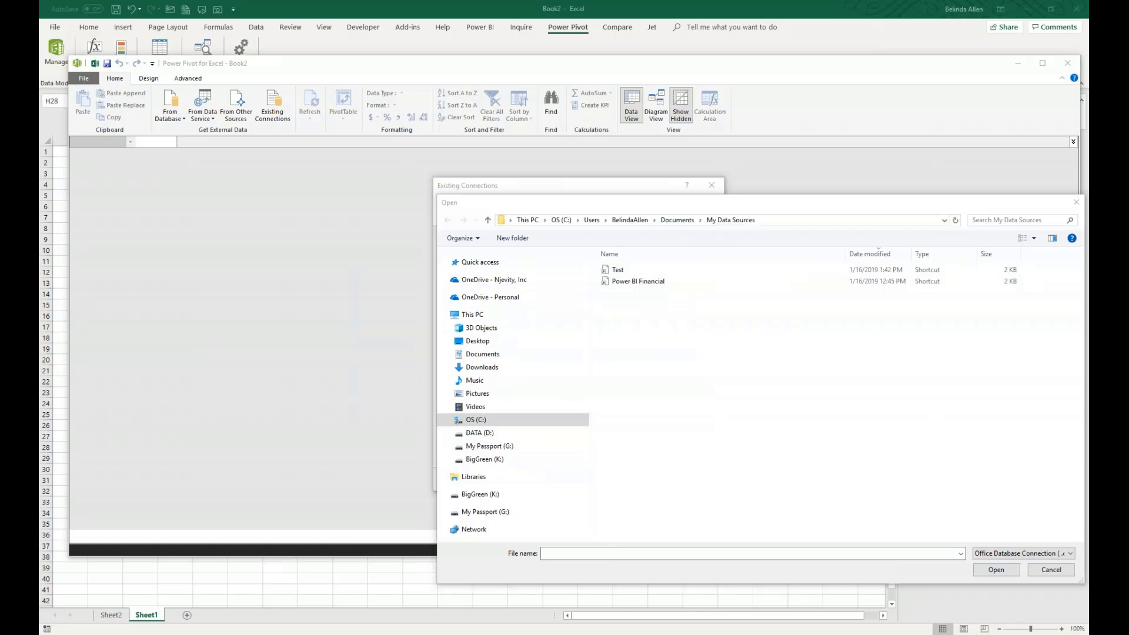
{"action": "left_click", "coordinate": [797, 220]}
{"action": "type", "text": "C:\\Users\\BelindaAllen\\OneDrive - Njevity, Inc\\DCI Events\\Partner Events\\Maner Solutions\\Power BI and Excel\\Maner\\Sales"}
{"action": "key", "text": "Return"}
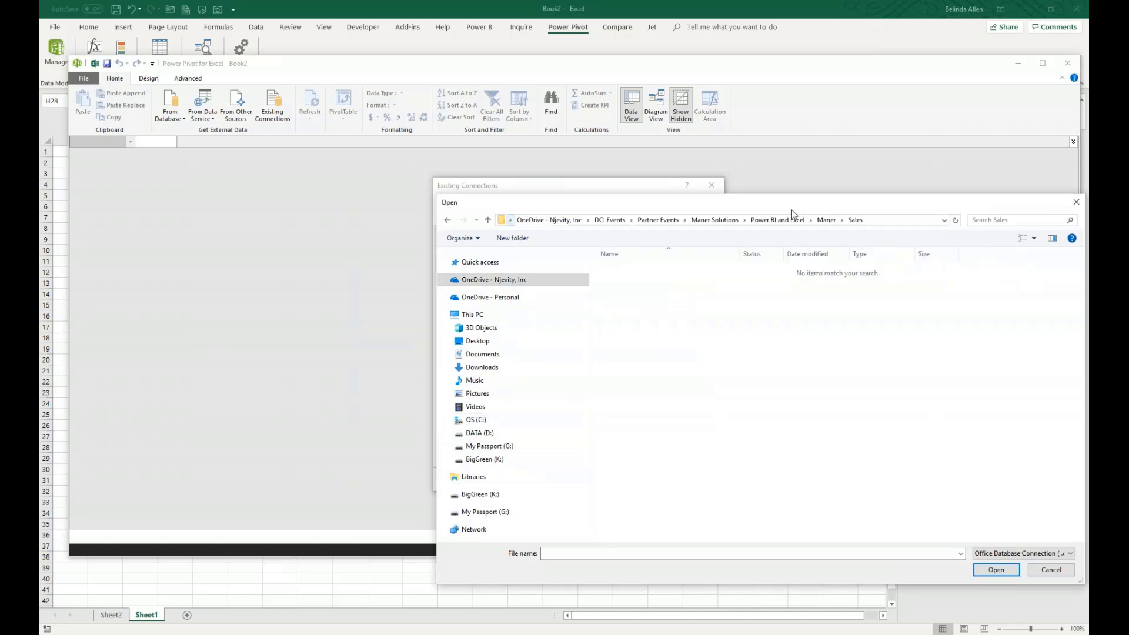
{"action": "left_click", "coordinate": [826, 220]}
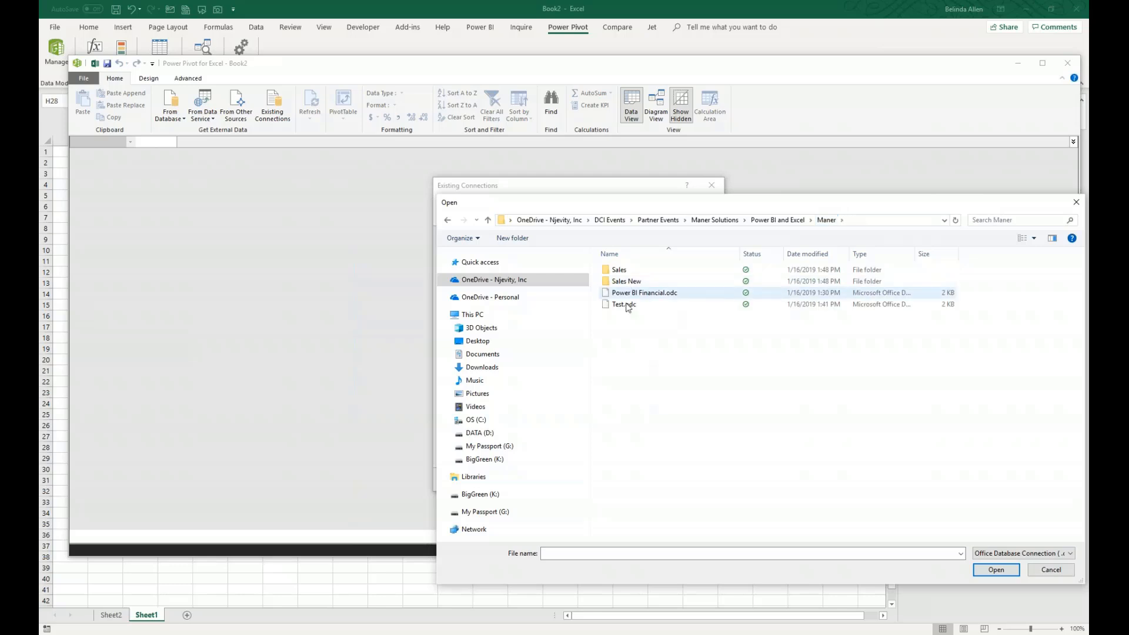
- Check the file type filter, abandon browsing for connection files, and close the existing connections list
{"action": "left_click", "coordinate": [989, 555]}
{"action": "left_click", "coordinate": [998, 555]}
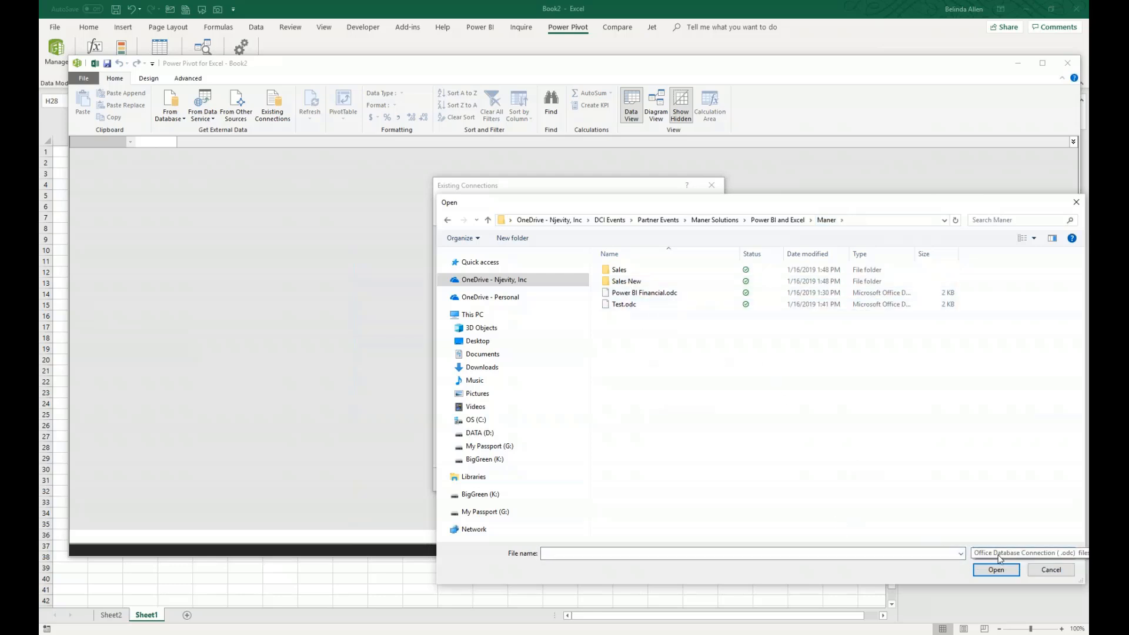
{"action": "left_click", "coordinate": [1050, 569]}
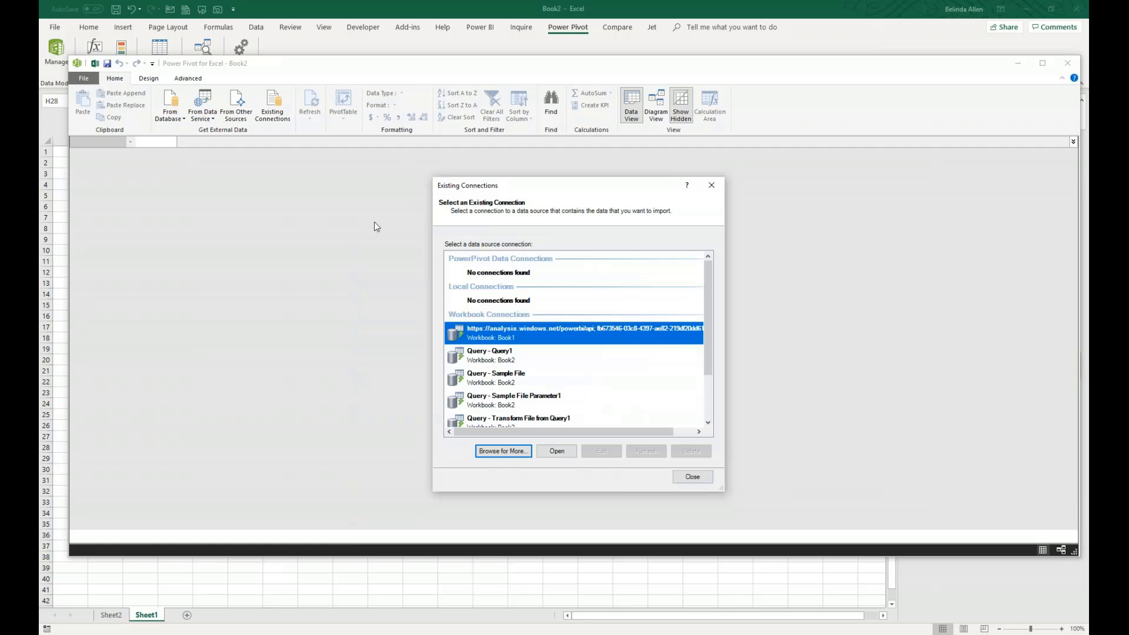
{"action": "left_click", "coordinate": [692, 476]}
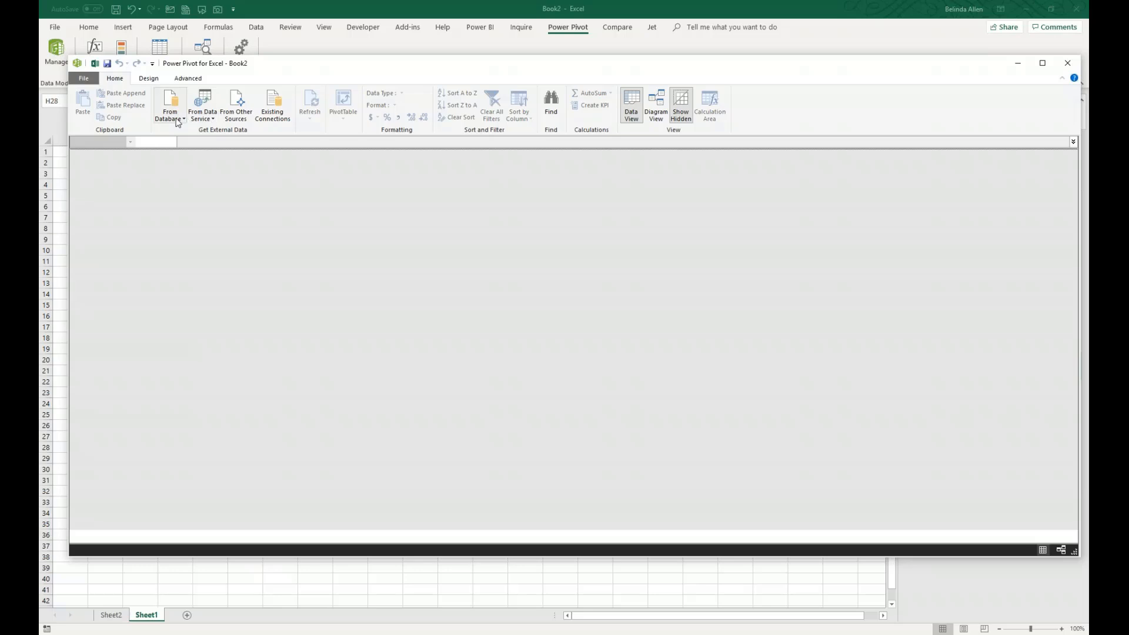
- Review the database and data service sources offered for getting external data into Book2's data model
{"action": "left_click", "coordinate": [176, 117]}
{"action": "left_click", "coordinate": [206, 118]}
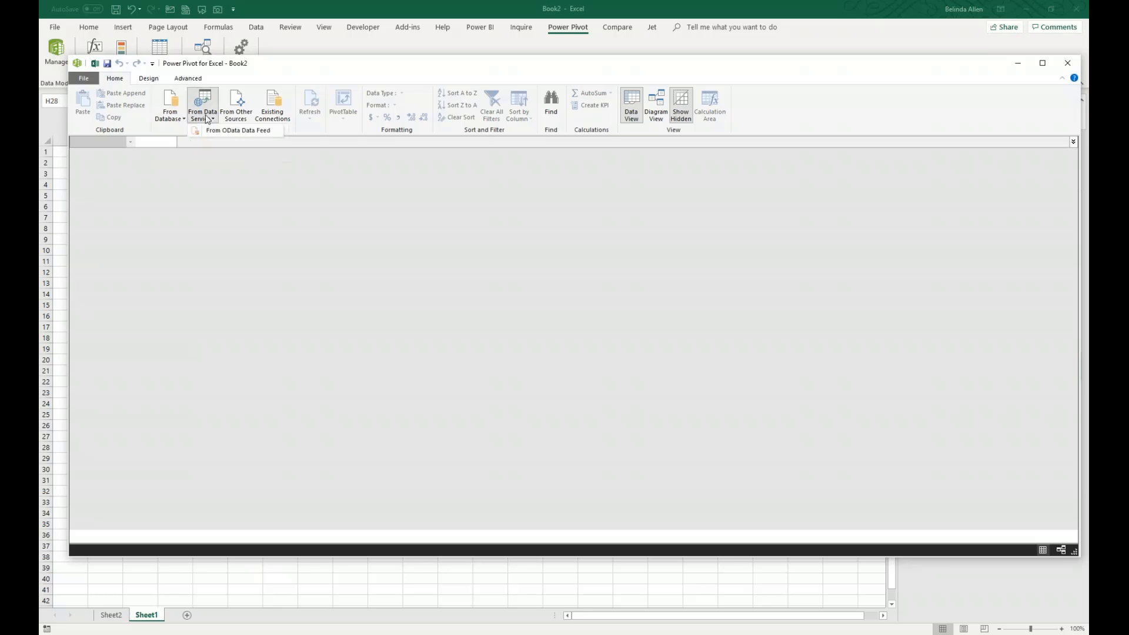
{"action": "left_click", "coordinate": [383, 204]}
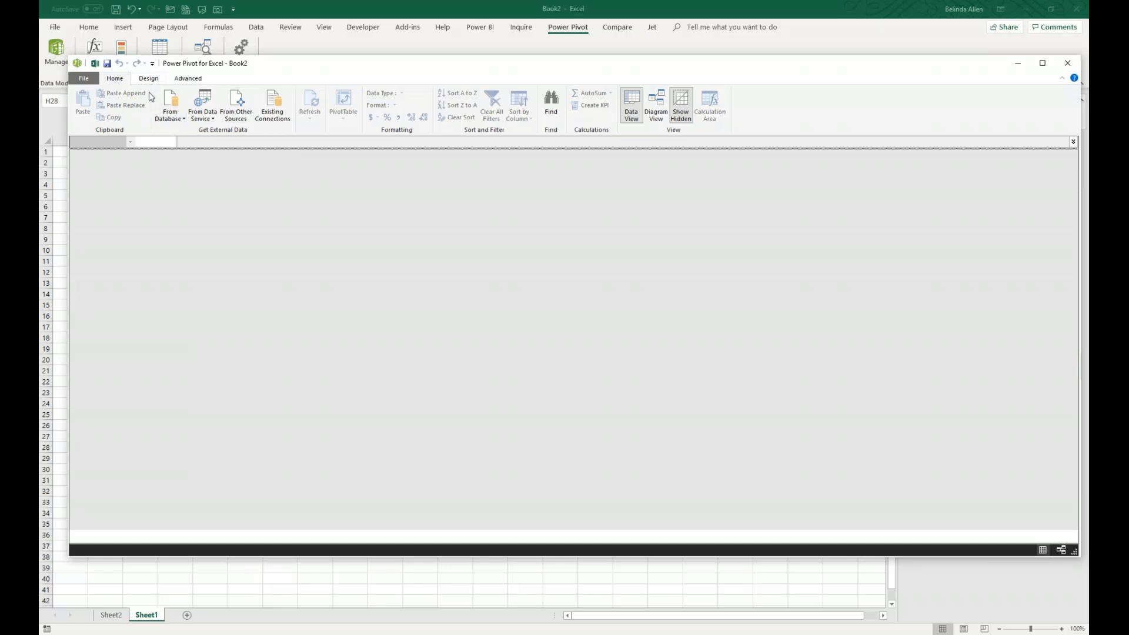
{"action": "left_click", "coordinate": [173, 117]}
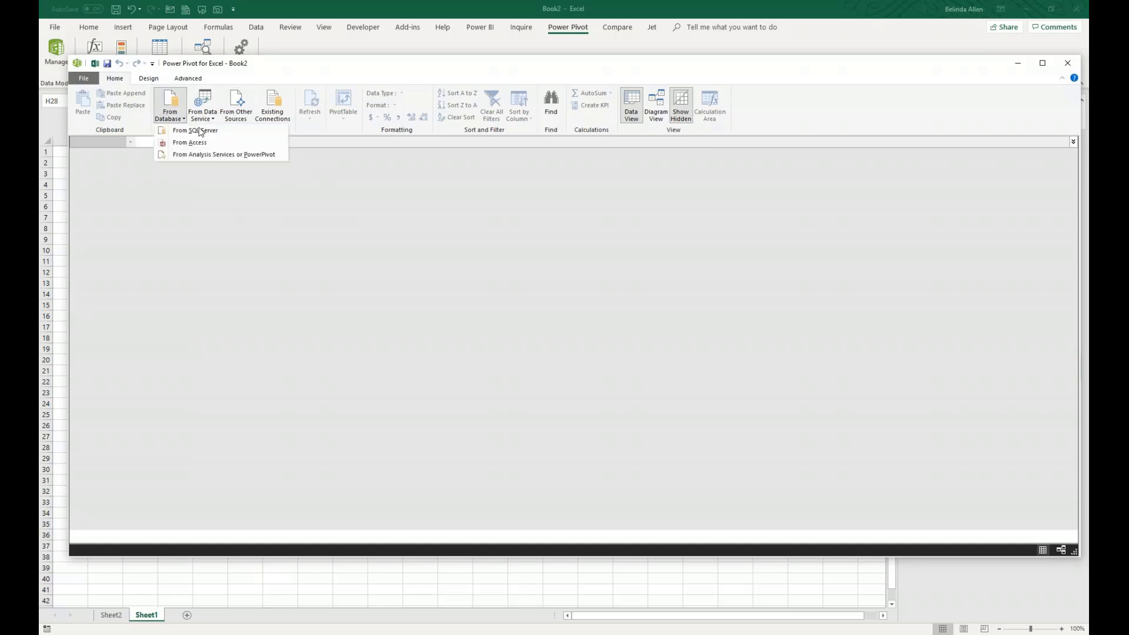
- Start an Excel file import from other sources and try to choose Oakland.xlsx in the Maner folder
{"action": "left_click", "coordinate": [244, 115]}
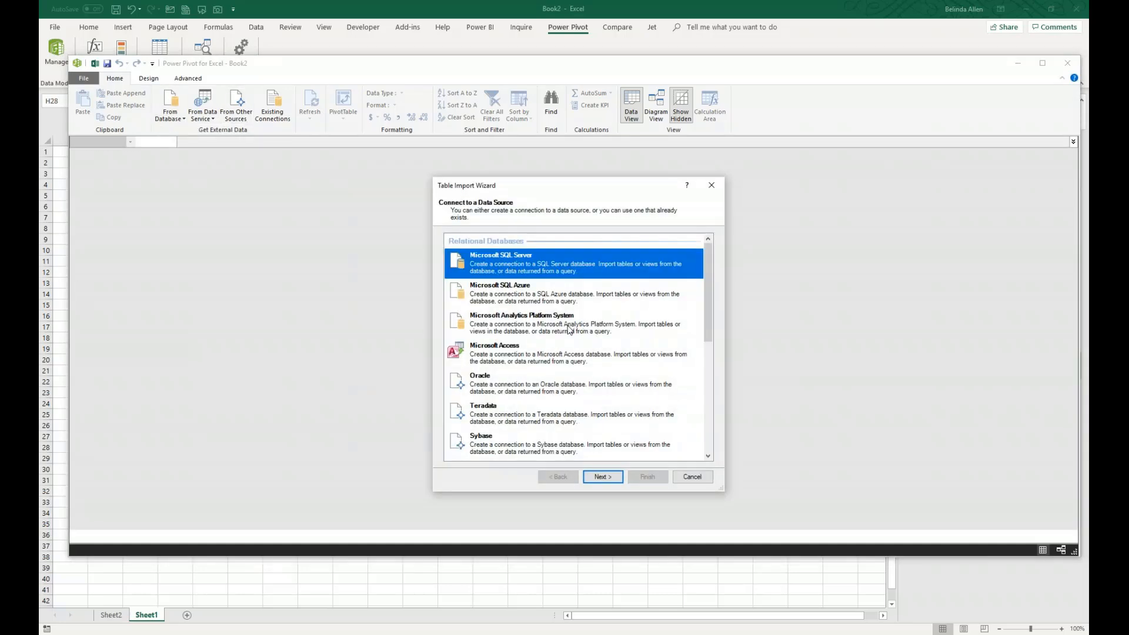
{"action": "scroll", "coordinate": [547, 344], "scroll_direction": "down", "scroll_amount": 5}
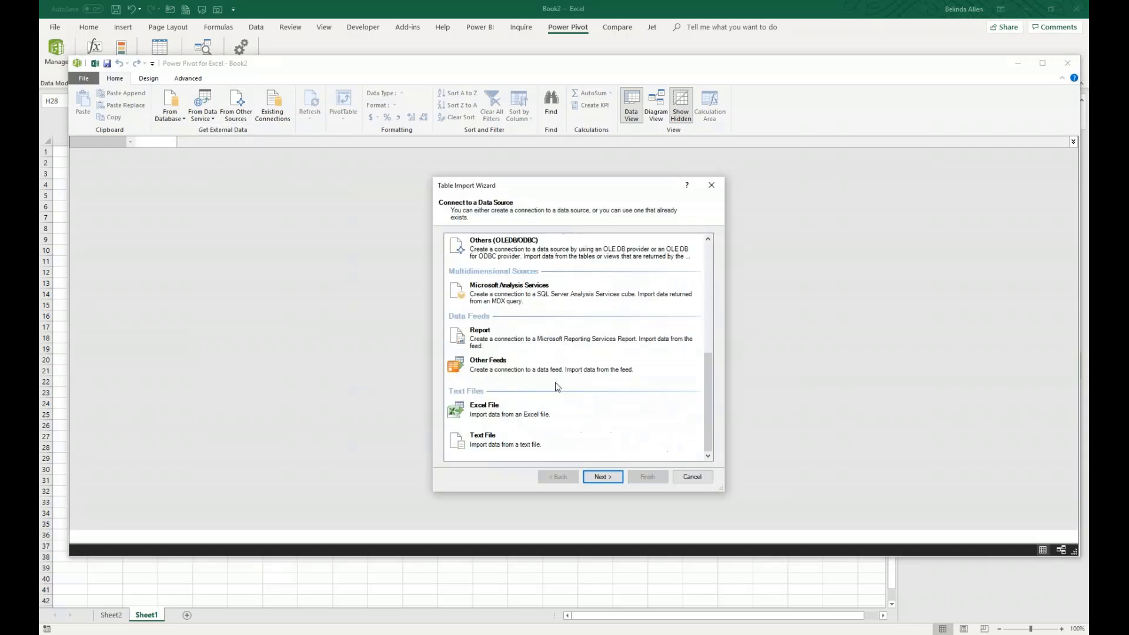
{"action": "double_click", "coordinate": [500, 418]}
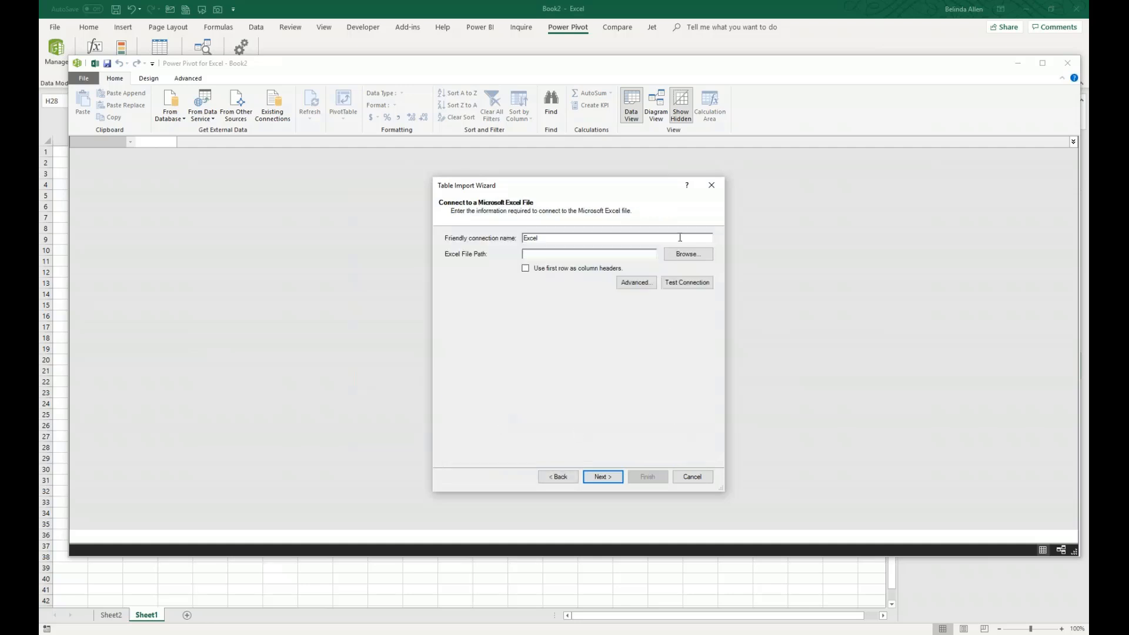
{"action": "left_click", "coordinate": [684, 254]}
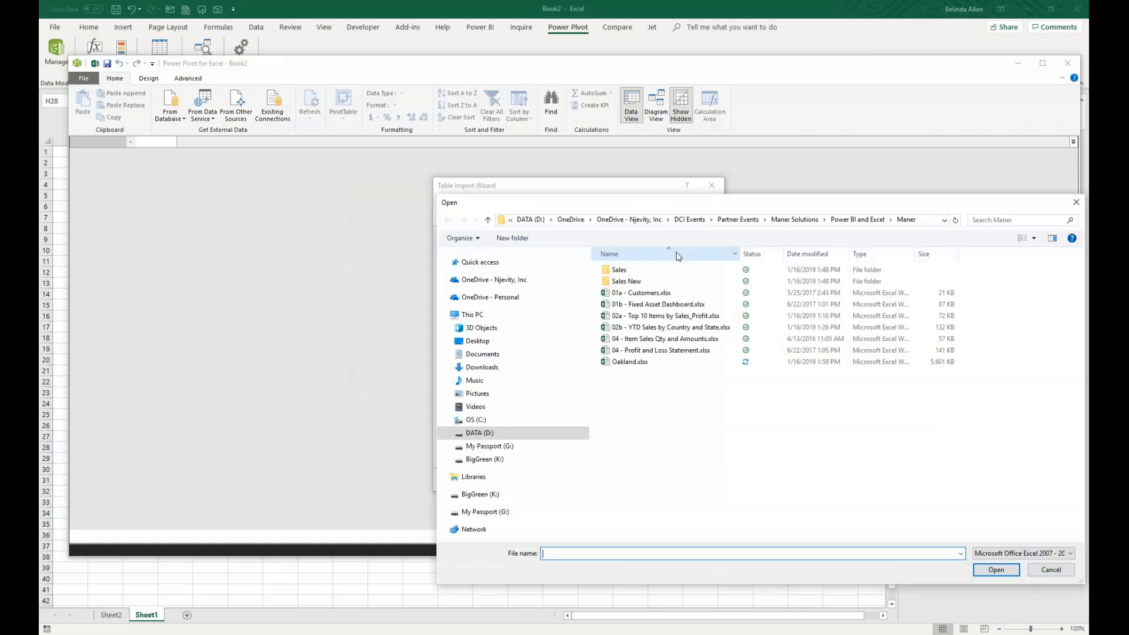
{"action": "double_click", "coordinate": [629, 362]}
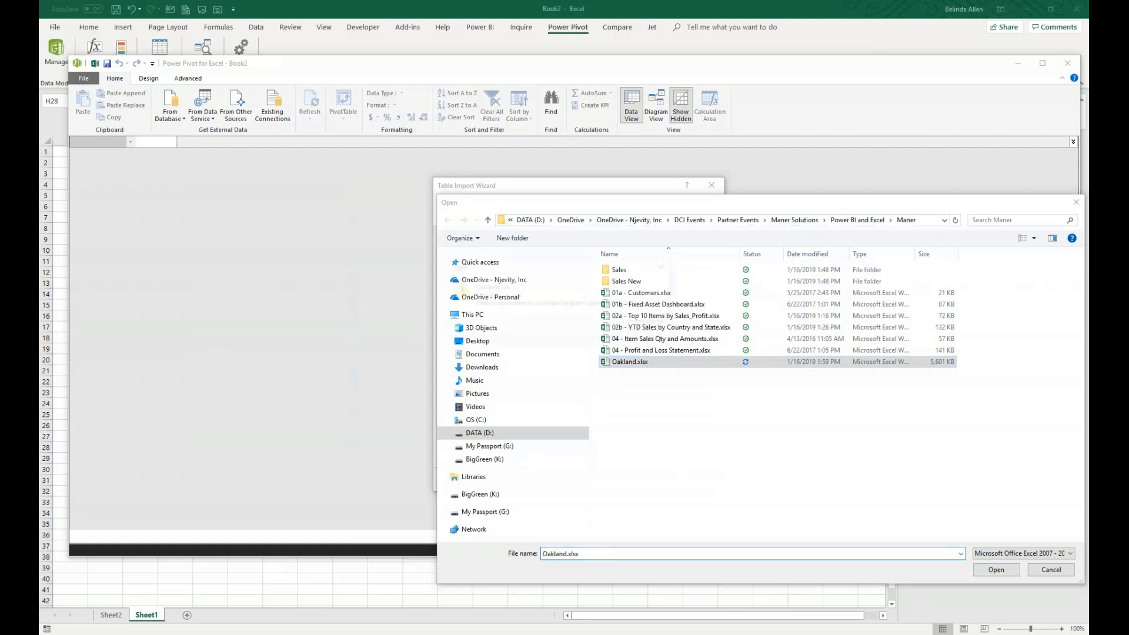
{"action": "left_click", "coordinate": [650, 327]}
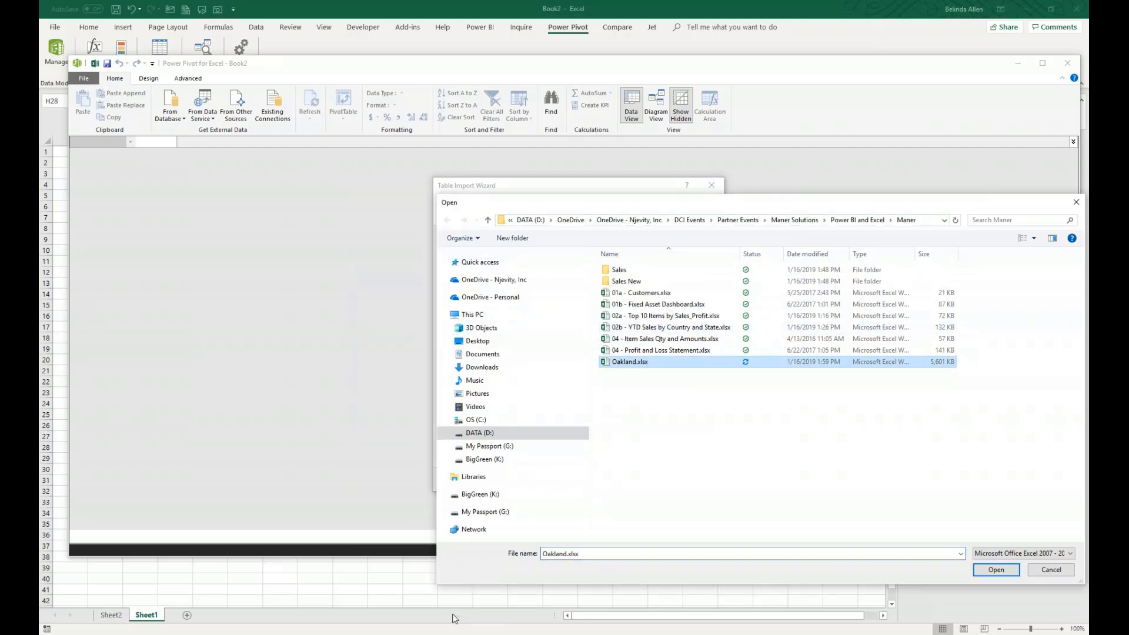
- Close the open Oakland.xlsx workbook and return to Book2's Power Pivot window
{"action": "left_click", "coordinate": [339, 592]}
{"action": "left_click", "coordinate": [332, 634]}
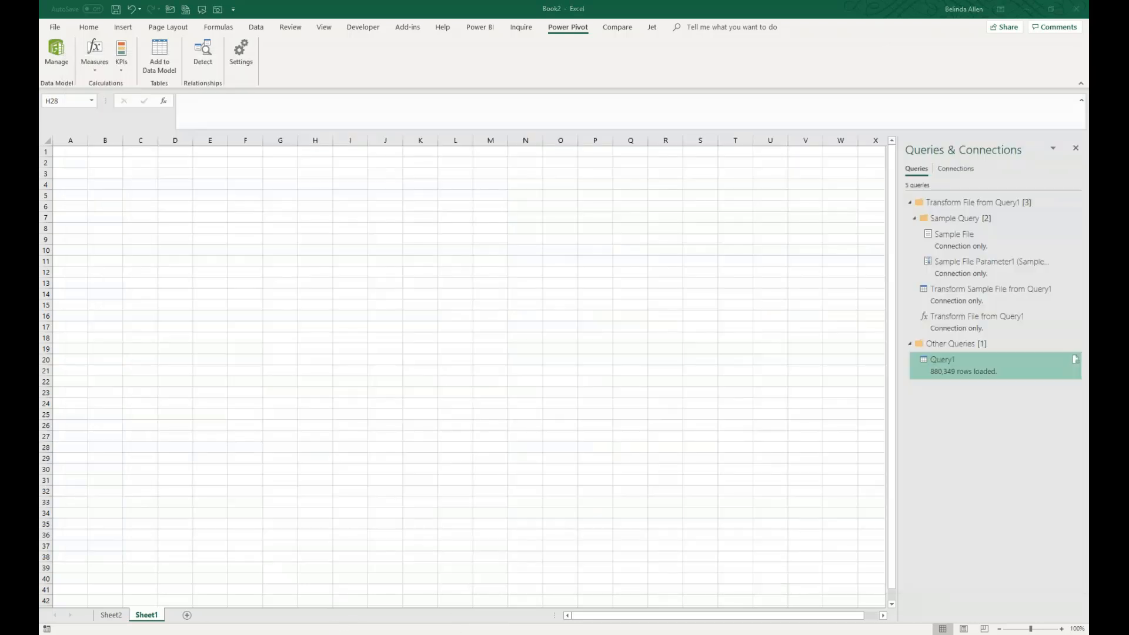
{"action": "left_click", "coordinate": [325, 584]}
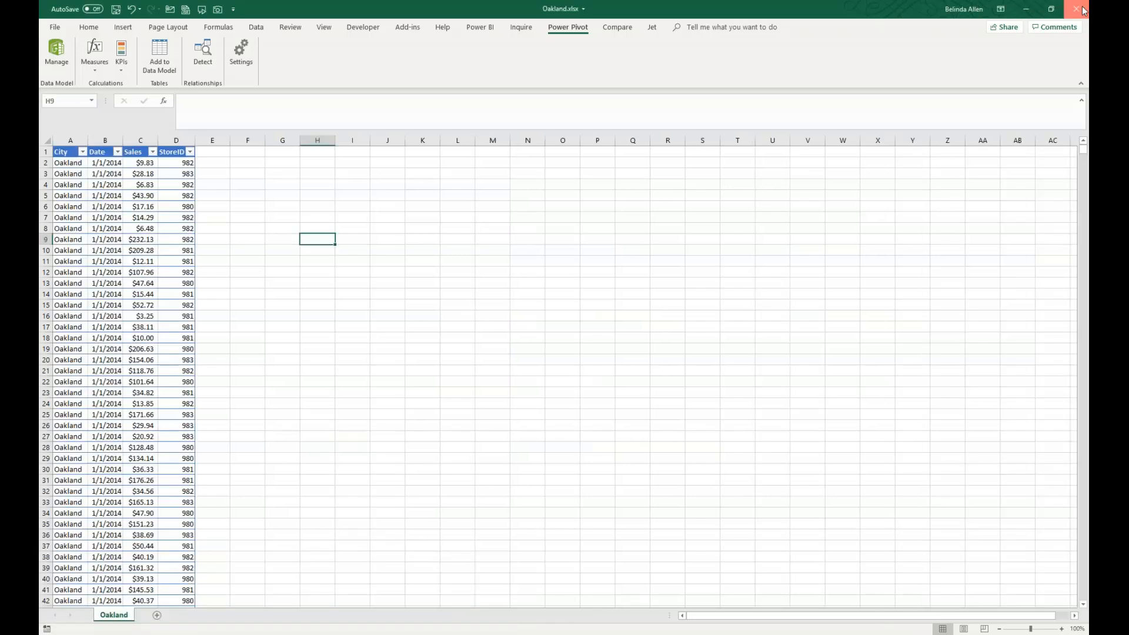
{"action": "left_click", "coordinate": [1075, 9]}
{"action": "left_click", "coordinate": [564, 335]}
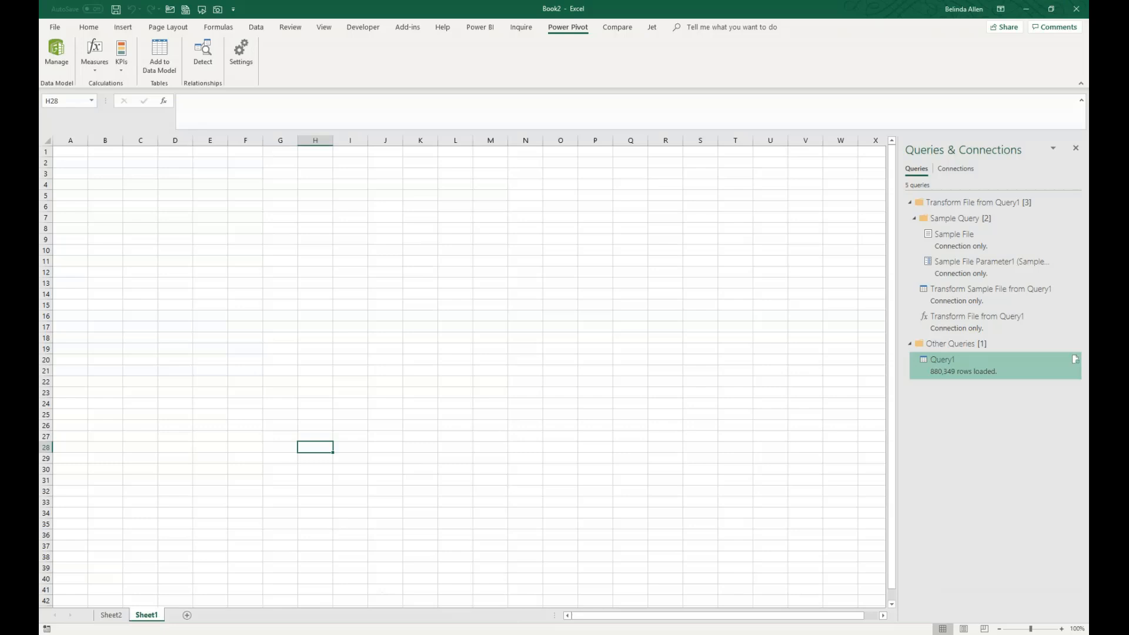
{"action": "left_click", "coordinate": [343, 633]}
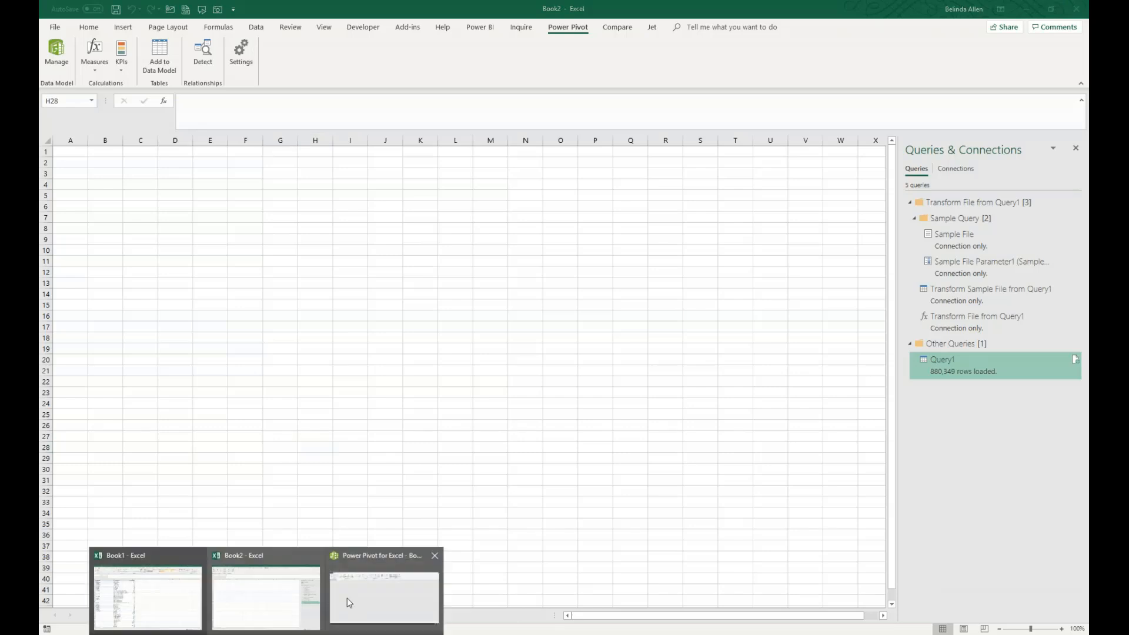
{"action": "left_click", "coordinate": [376, 604]}
- Import the Oakland$ table from Oakland.xlsx into the data model and hide the calculation area
{"action": "left_click", "coordinate": [656, 362]}
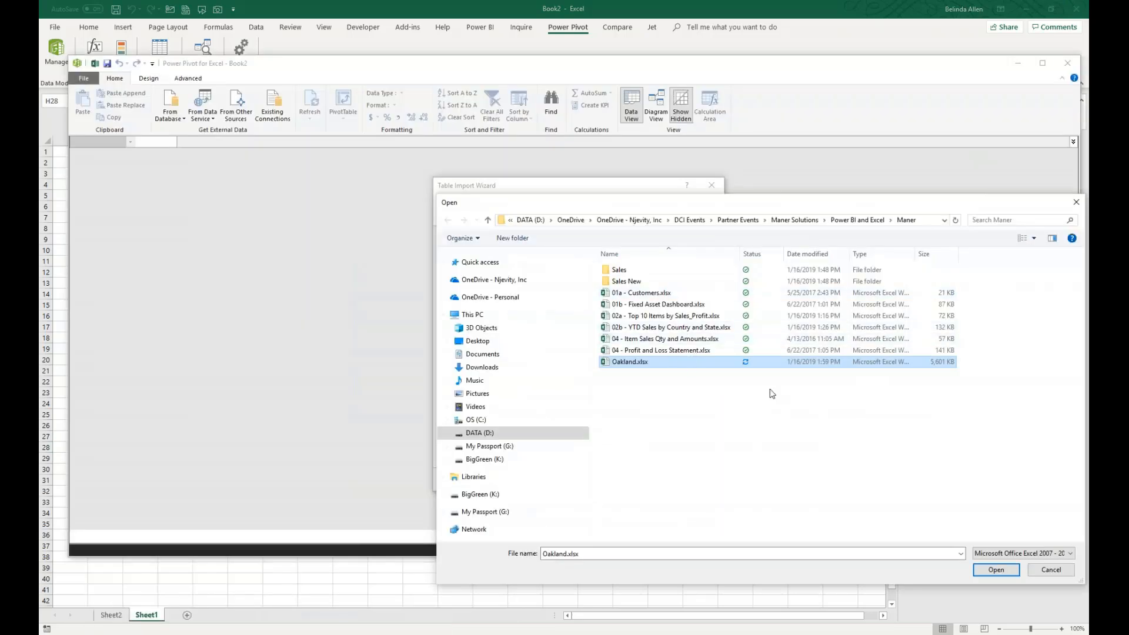
{"action": "left_click", "coordinate": [991, 571]}
{"action": "left_click", "coordinate": [993, 570]}
{"action": "left_click", "coordinate": [606, 473]}
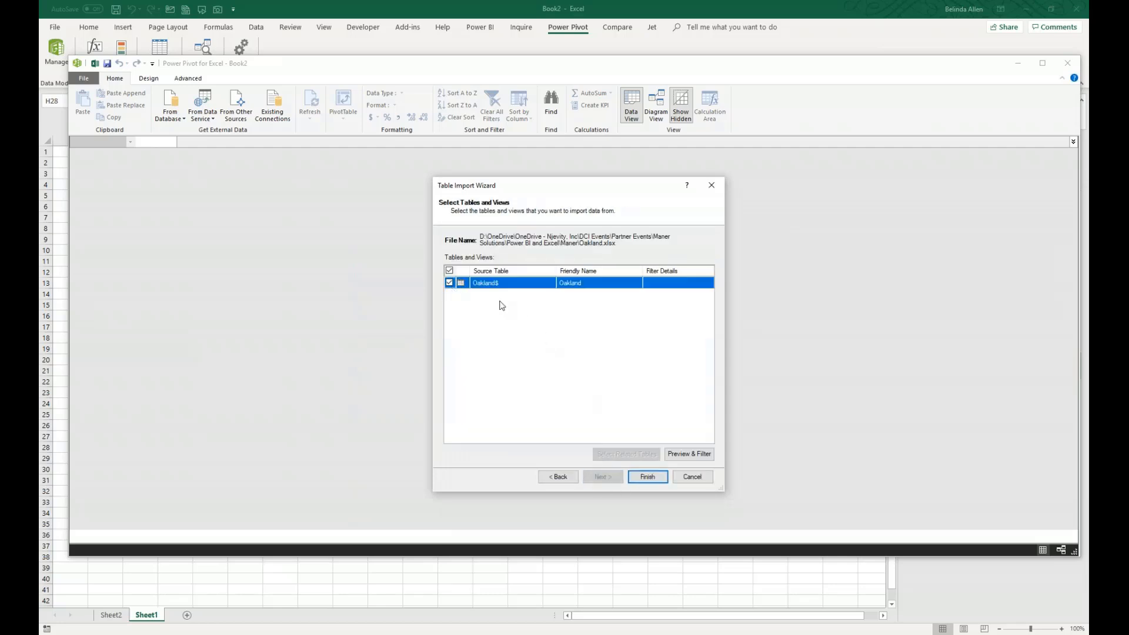
{"action": "left_click", "coordinate": [649, 477]}
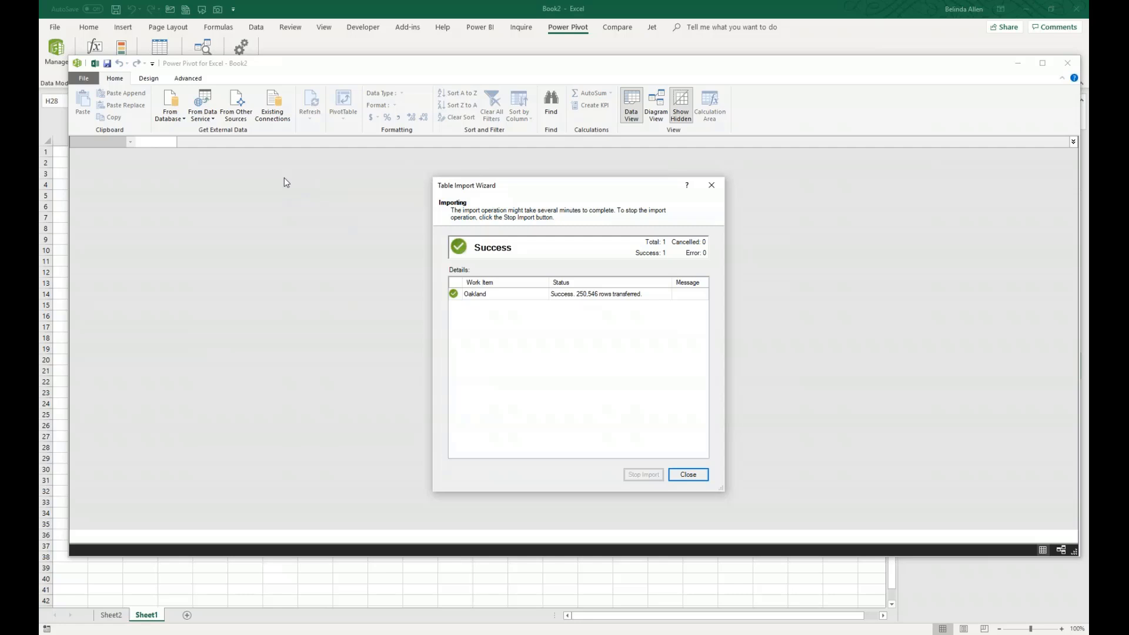
{"action": "left_click", "coordinate": [693, 475]}
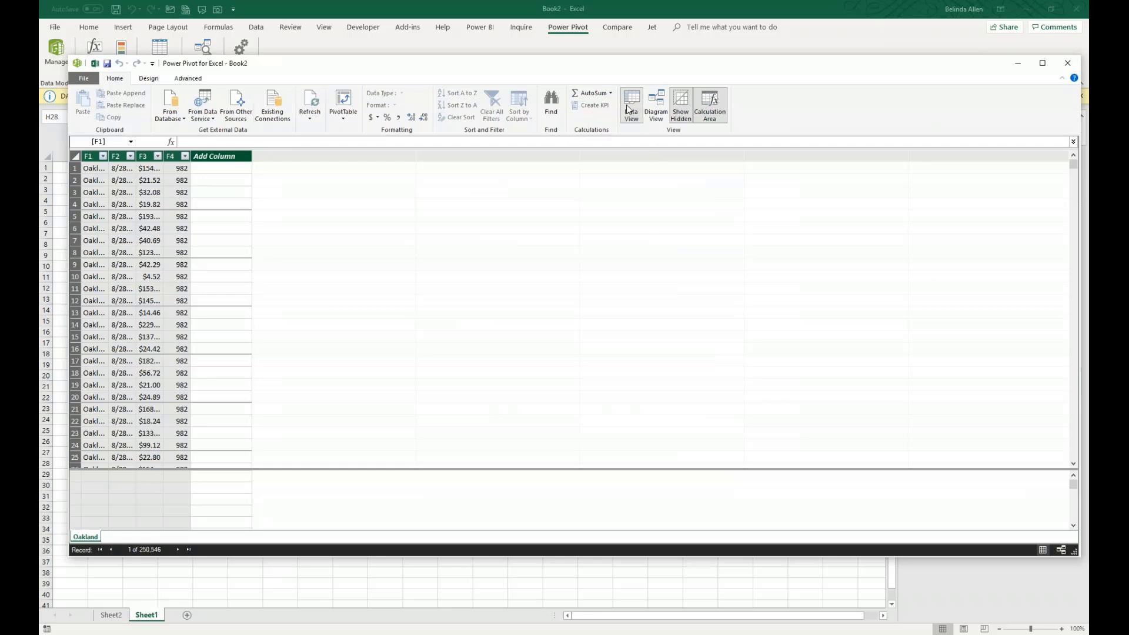
{"action": "left_click", "coordinate": [710, 106]}
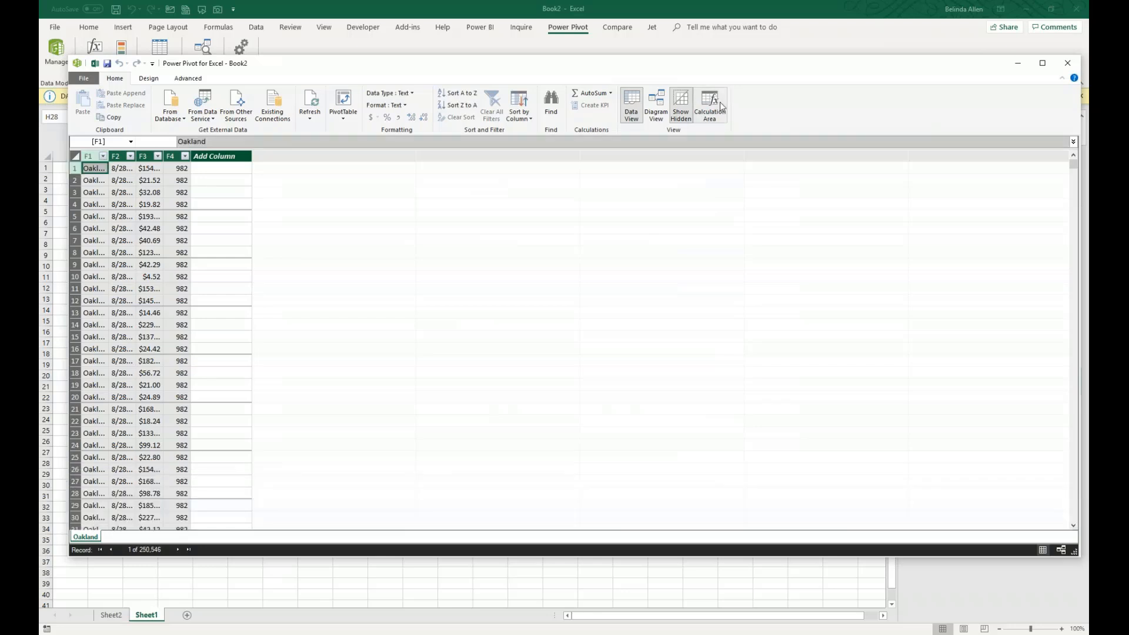